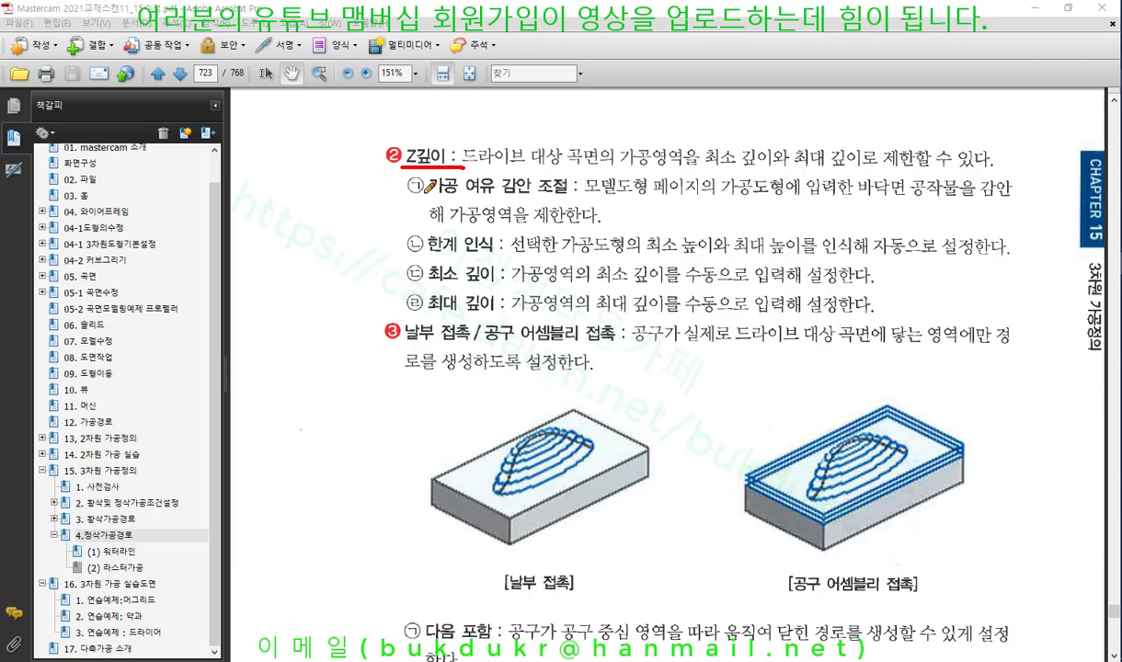
Underline the Z깊이 definition and its 가공 여유 감안 조절, 최소 깊이 and 최대 깊이 entries in red, and bracket the sub-list
{"action": "left_click_drag", "start_coordinate": [425, 192], "coordinate": [554, 193]}
{"action": "left_click_drag", "start_coordinate": [460, 165], "coordinate": [710, 156]}
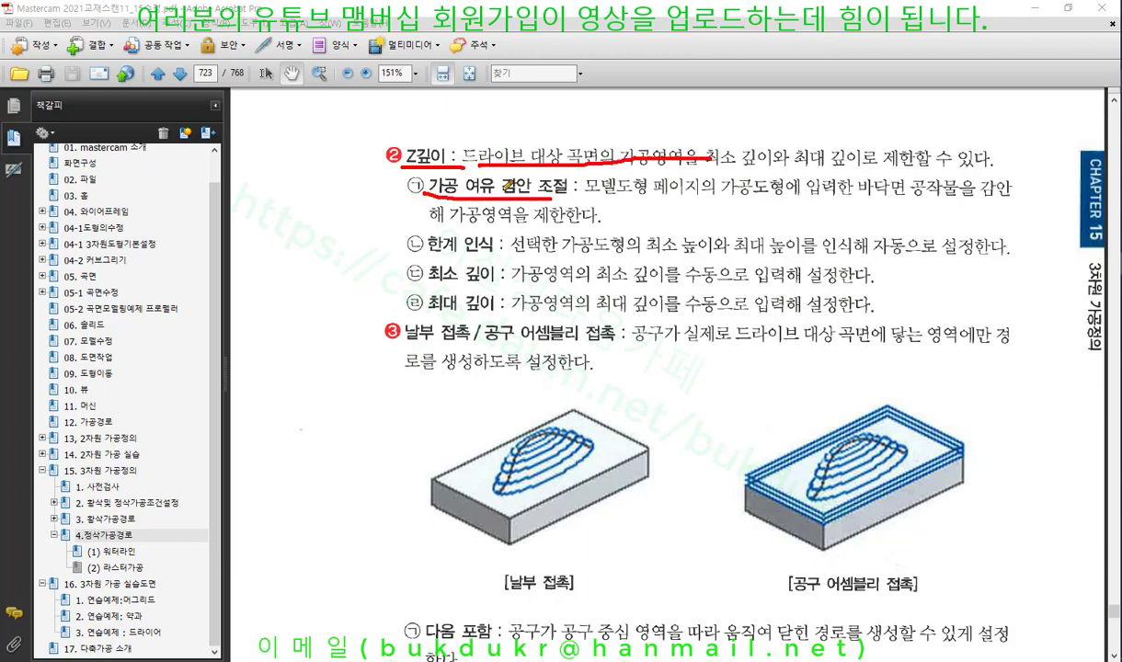
{"action": "left_click_drag", "start_coordinate": [419, 141], "coordinate": [414, 300]}
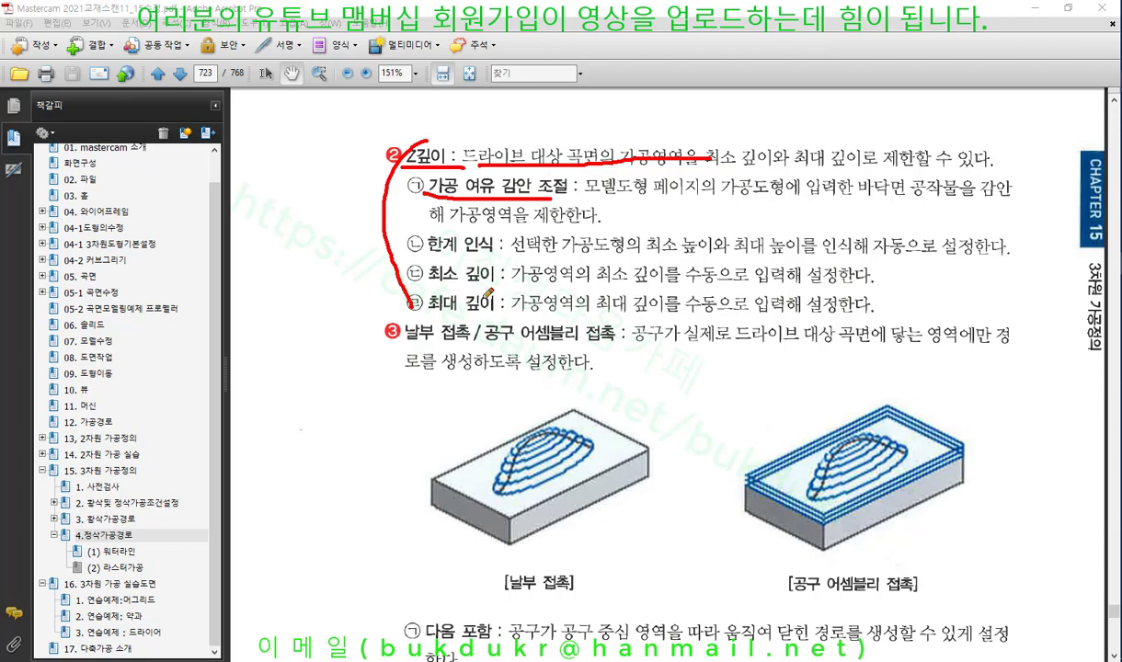
{"action": "left_click_drag", "start_coordinate": [429, 288], "coordinate": [488, 284]}
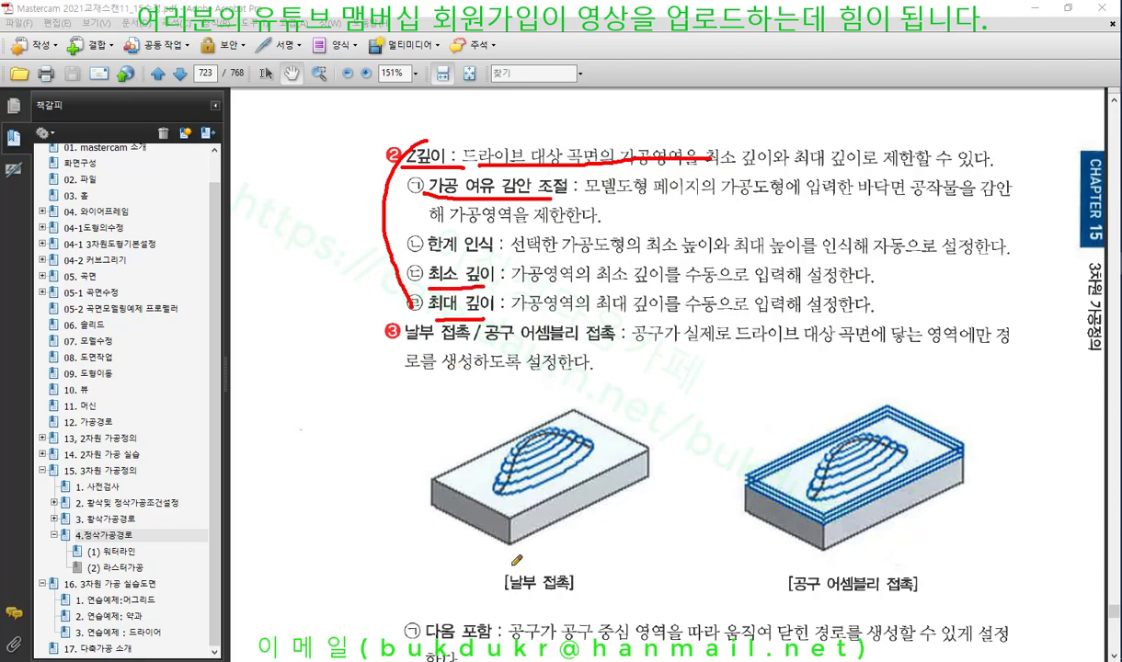
Underline the 날부 접촉 and 공구 어셈블리 접촉 captions and circle the curved toolpath in both figures in red
{"action": "left_click_drag", "start_coordinate": [499, 597], "coordinate": [571, 594]}
{"action": "left_click_drag", "start_coordinate": [786, 603], "coordinate": [909, 604]}
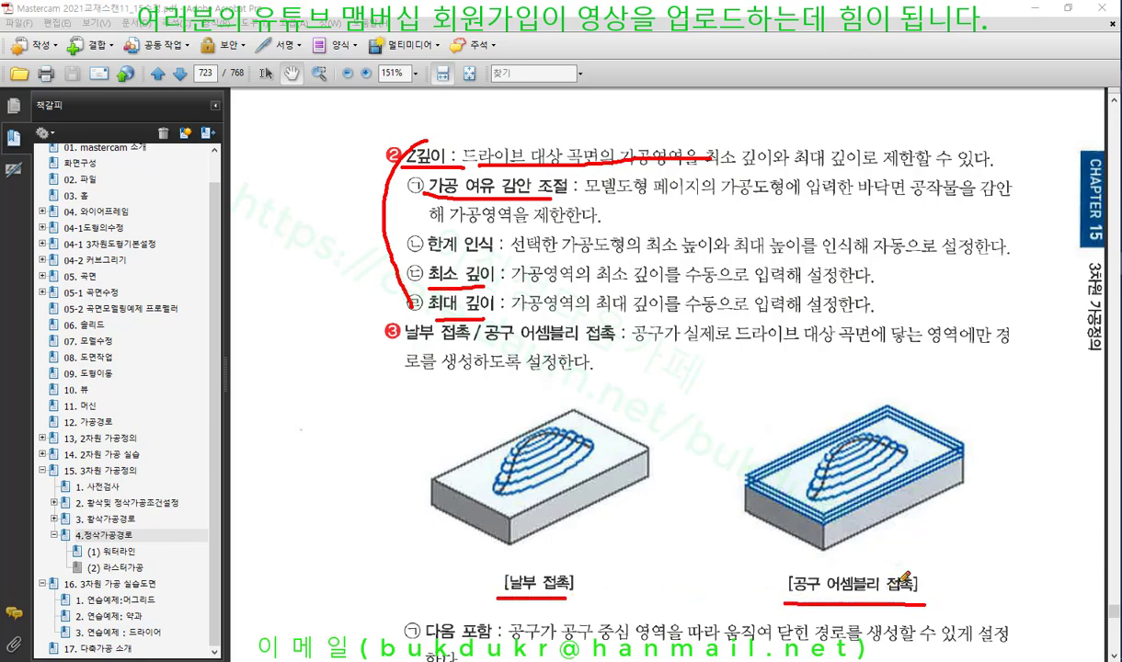
{"action": "mouse_move", "coordinate": [542, 522]}
{"action": "left_mouse_down"}
{"action": "mouse_move", "coordinate": [585, 406]}
{"action": "mouse_move", "coordinate": [532, 527]}
{"action": "left_mouse_up"}
{"action": "mouse_move", "coordinate": [921, 524]}
{"action": "left_mouse_down"}
{"action": "mouse_move", "coordinate": [883, 405]}
{"action": "mouse_move", "coordinate": [909, 520]}
{"action": "left_mouse_up"}
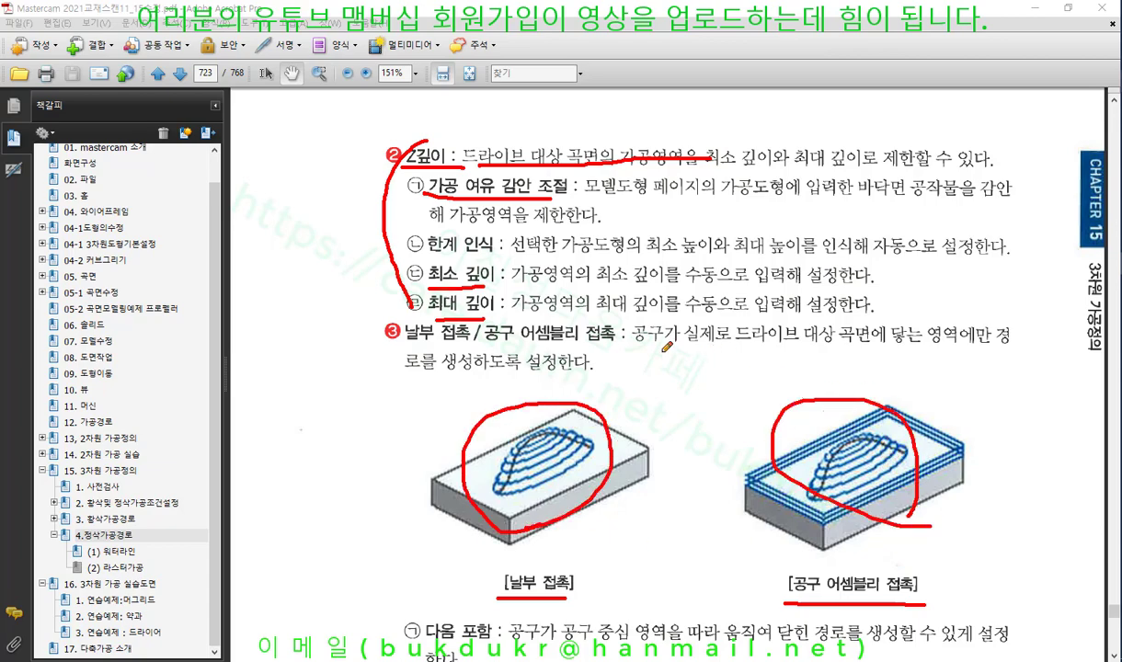
Underline the 날부 접촉 / 공구 어셈블리 접촉 heading and description, circle the 날부 접촉 caption, and close the screen pen
{"action": "left_click_drag", "start_coordinate": [507, 344], "coordinate": [582, 344]}
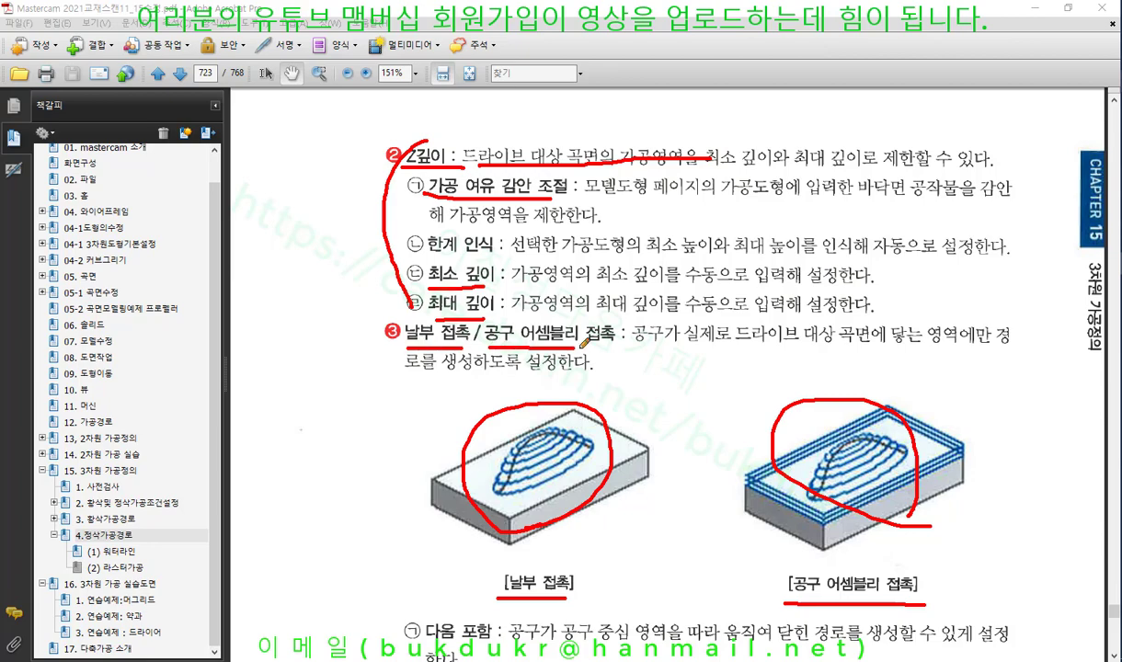
{"action": "left_click_drag", "start_coordinate": [651, 347], "coordinate": [881, 341]}
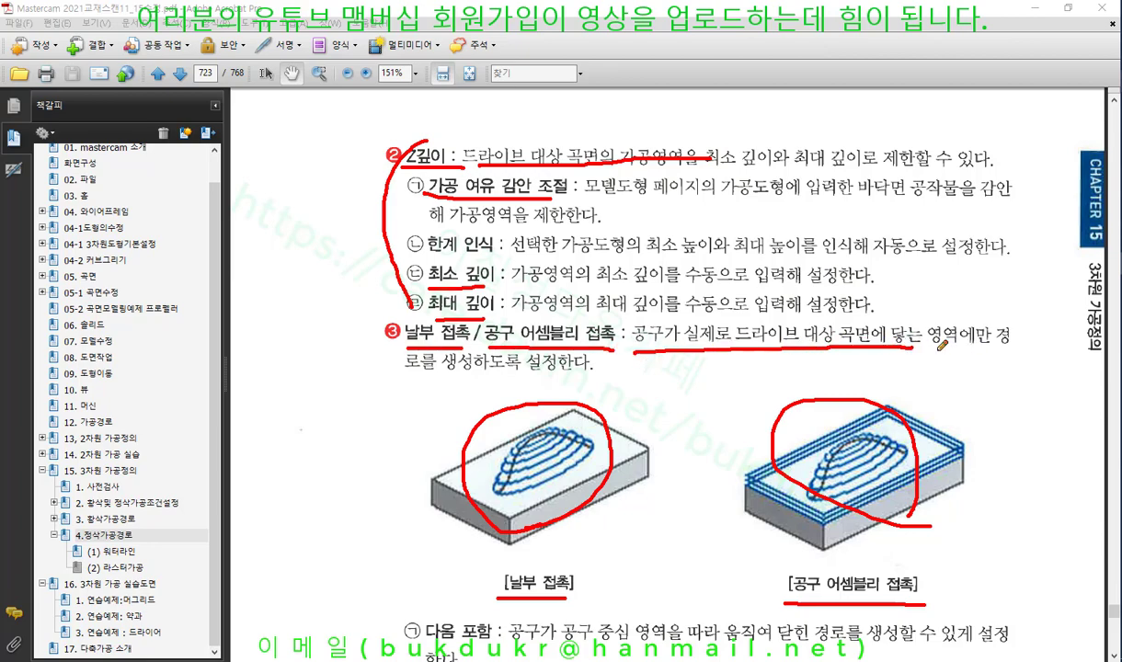
{"action": "left_click_drag", "start_coordinate": [405, 376], "coordinate": [589, 378]}
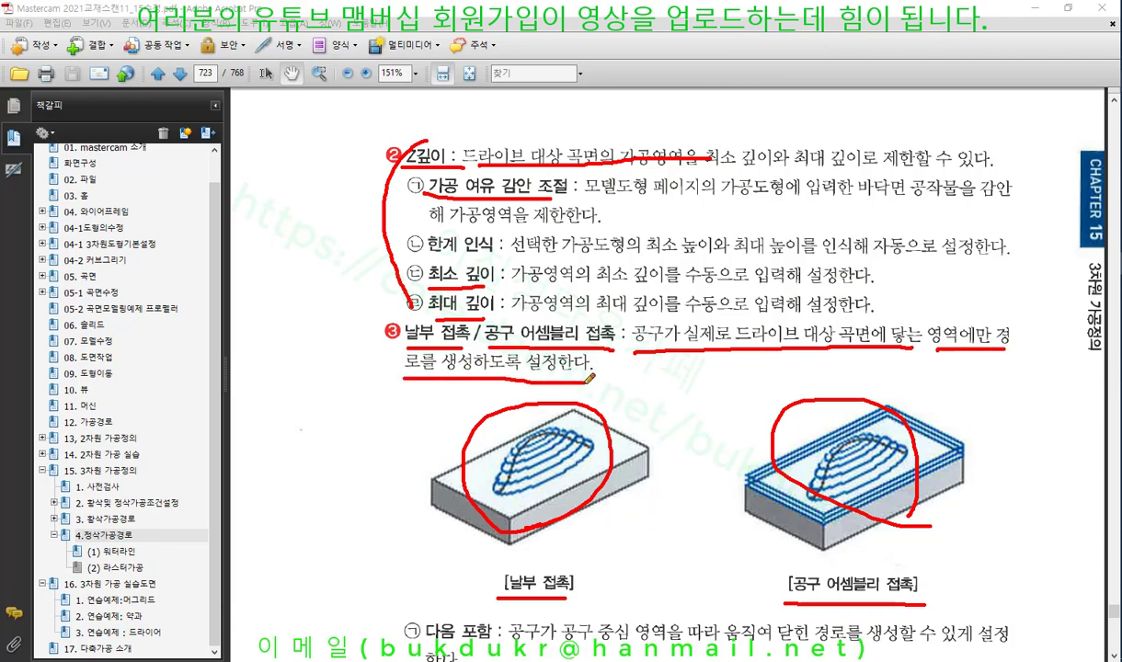
{"action": "mouse_move", "coordinate": [559, 599]}
{"action": "left_mouse_down"}
{"action": "mouse_move", "coordinate": [509, 573]}
{"action": "mouse_move", "coordinate": [538, 605]}
{"action": "left_mouse_up"}
{"action": "right_click", "coordinate": [655, 400]}
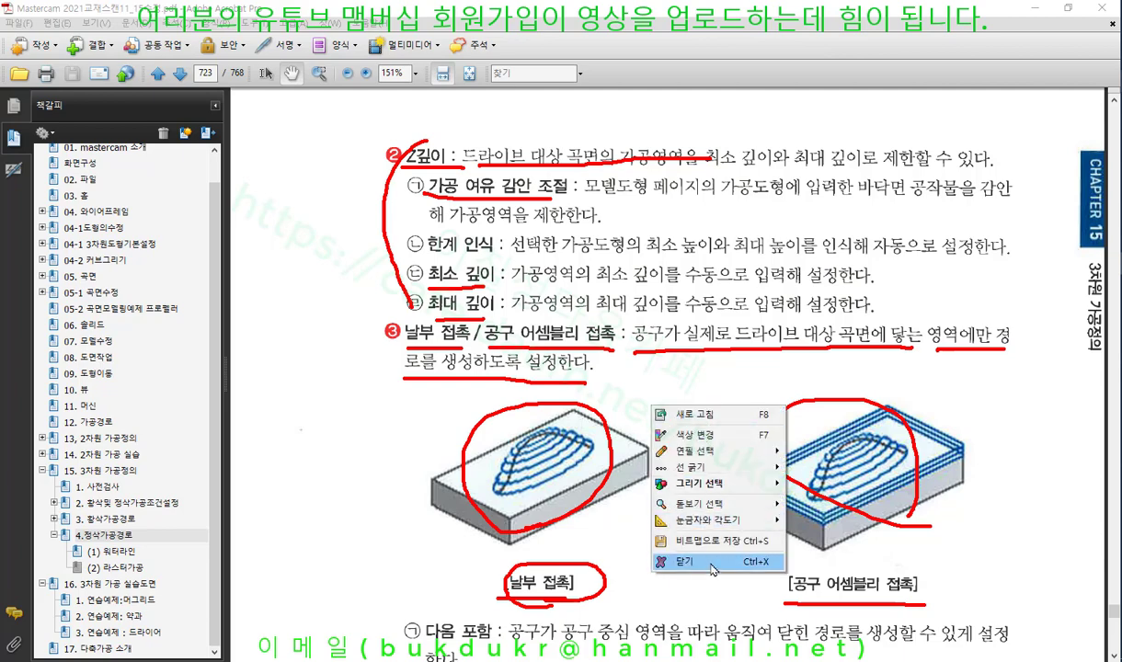
{"action": "left_click", "coordinate": [681, 545]}
Trace the rectangular outer toolpath on the 공구 어셈블리 접촉 figure in red and close the screen pen
{"action": "scroll", "coordinate": [670, 422], "scroll_direction": "down", "scroll_amount": 5}
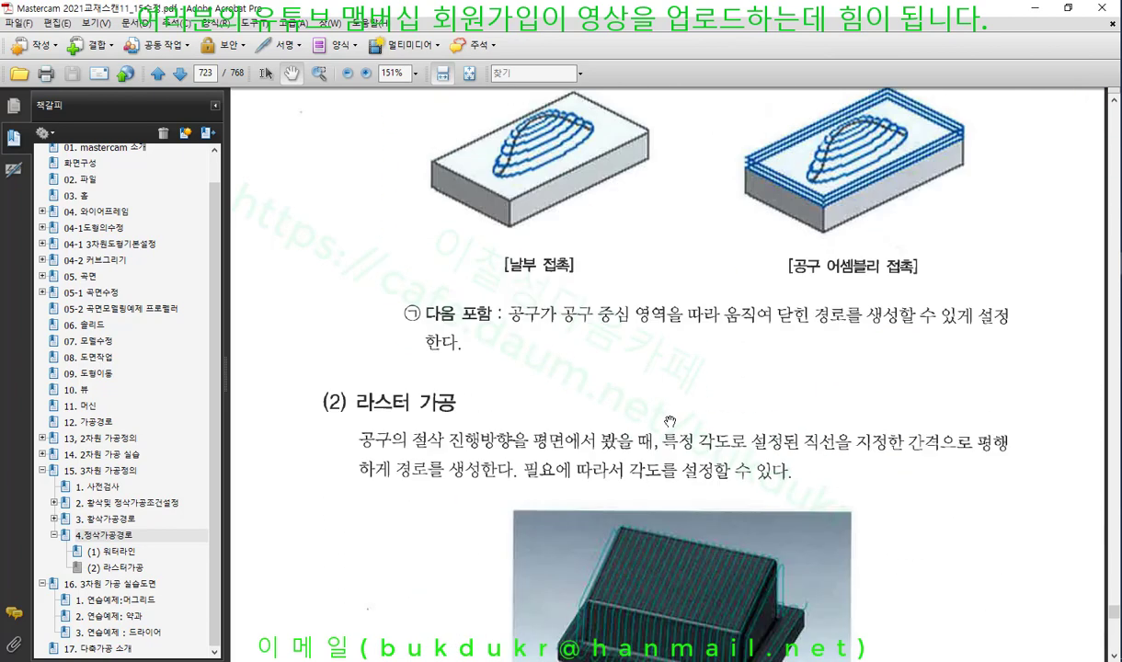
{"action": "scroll", "coordinate": [669, 422], "scroll_direction": "up", "scroll_amount": 1}
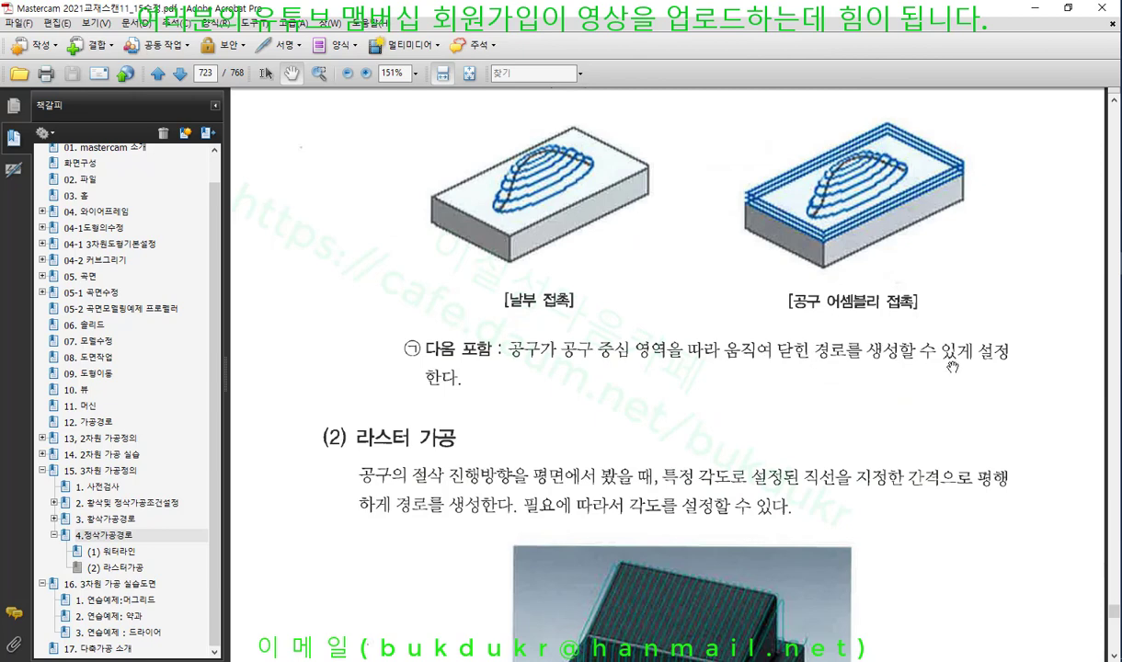
{"action": "left_click", "coordinate": [1119, 109]}
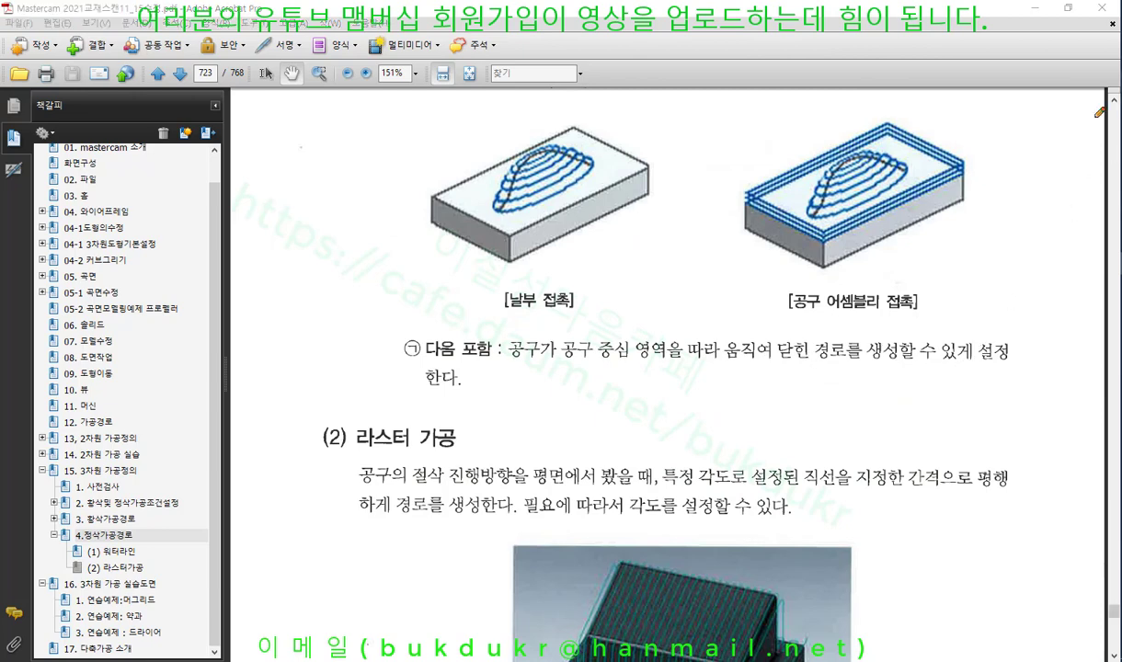
{"action": "left_click_drag", "start_coordinate": [752, 199], "coordinate": [857, 144]}
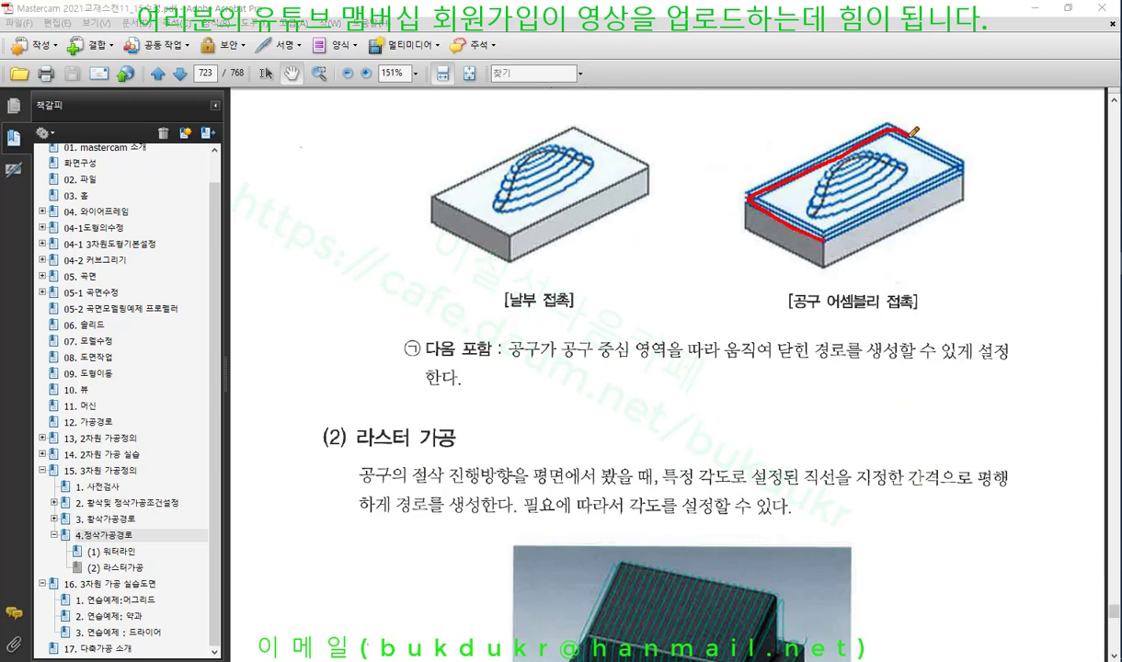
{"action": "left_click_drag", "start_coordinate": [961, 165], "coordinate": [865, 220]}
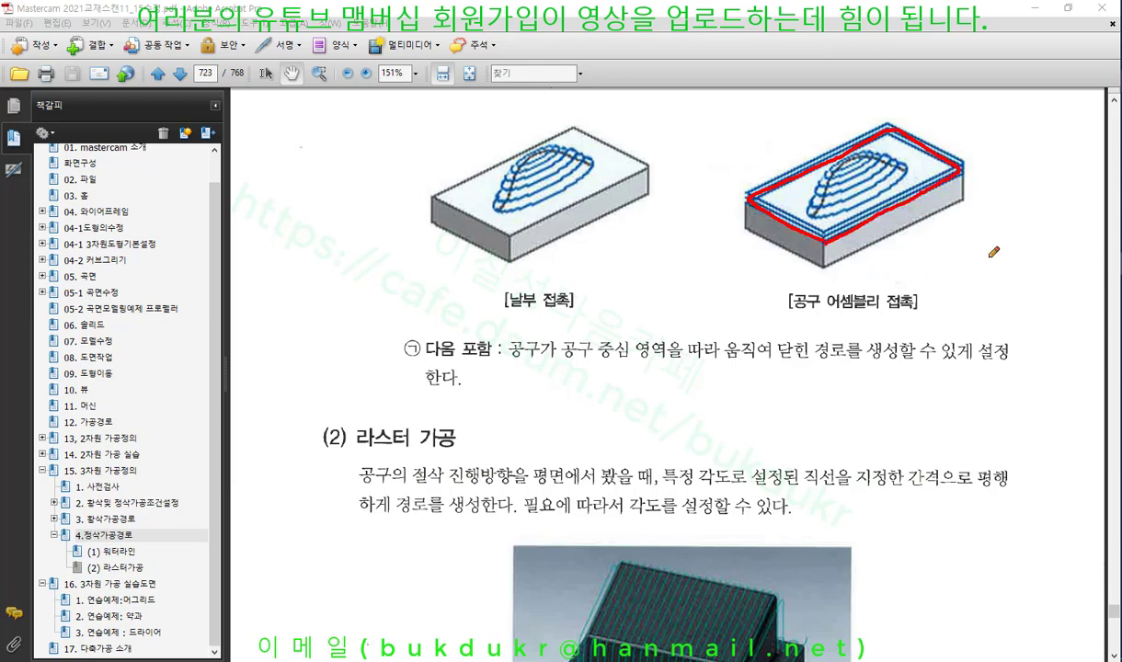
{"action": "right_click", "coordinate": [991, 256]}
{"action": "left_click", "coordinate": [1007, 416]}
Review the preceding manual pages back through the 스텝 / 쉘로우 section to page 721
{"action": "scroll", "coordinate": [803, 430], "scroll_direction": "up", "scroll_amount": 3}
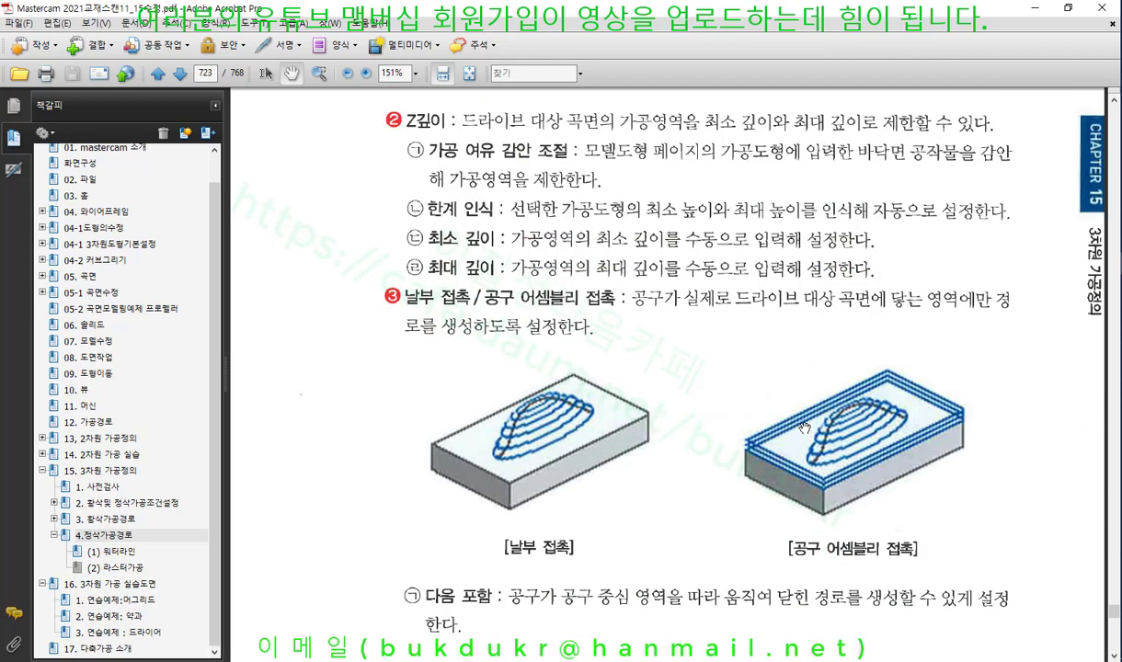
{"action": "scroll", "coordinate": [803, 428], "scroll_direction": "up", "scroll_amount": 4}
{"action": "scroll", "coordinate": [726, 401], "scroll_direction": "up", "scroll_amount": 18}
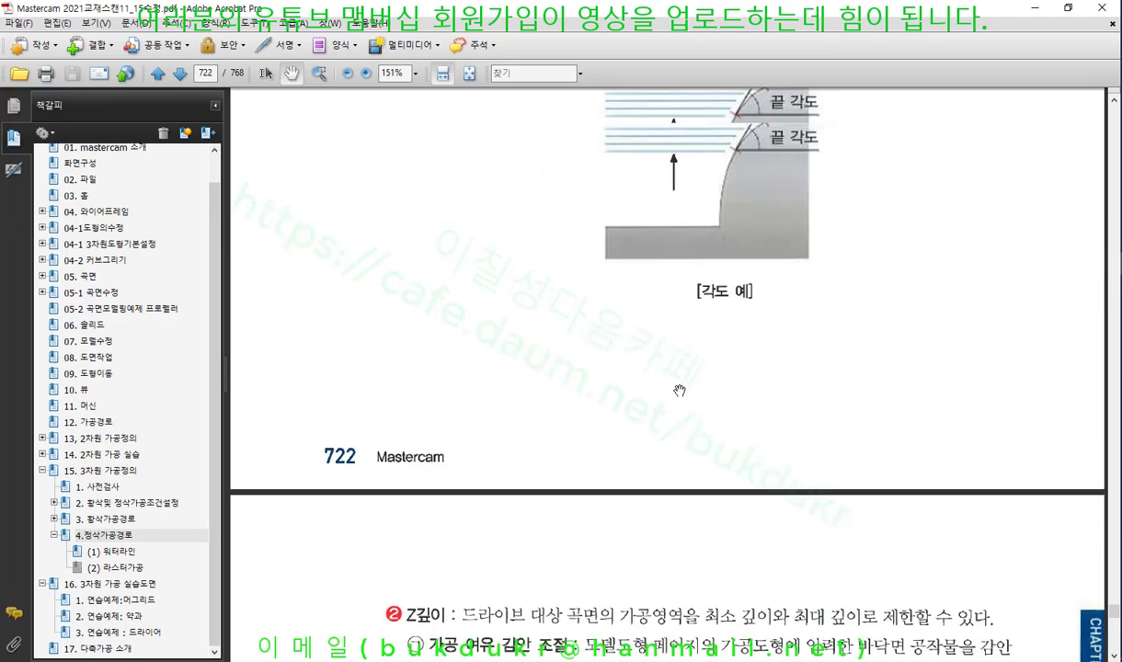
{"action": "scroll", "coordinate": [721, 368], "scroll_direction": "up", "scroll_amount": 20}
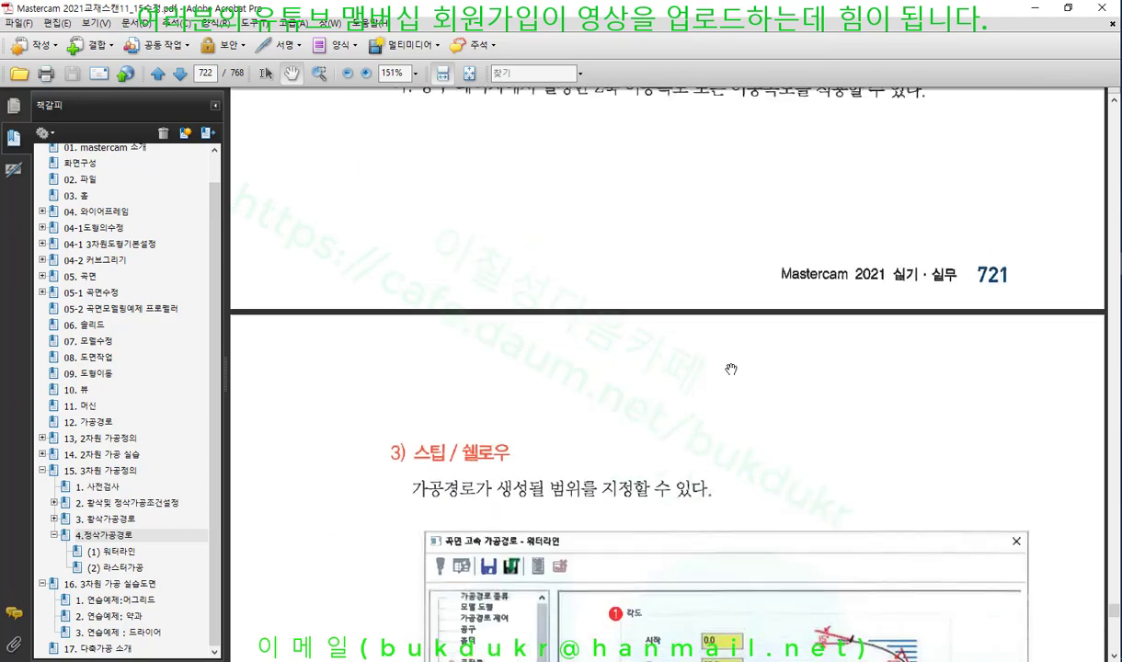
{"action": "scroll", "coordinate": [737, 364], "scroll_direction": "up", "scroll_amount": 12}
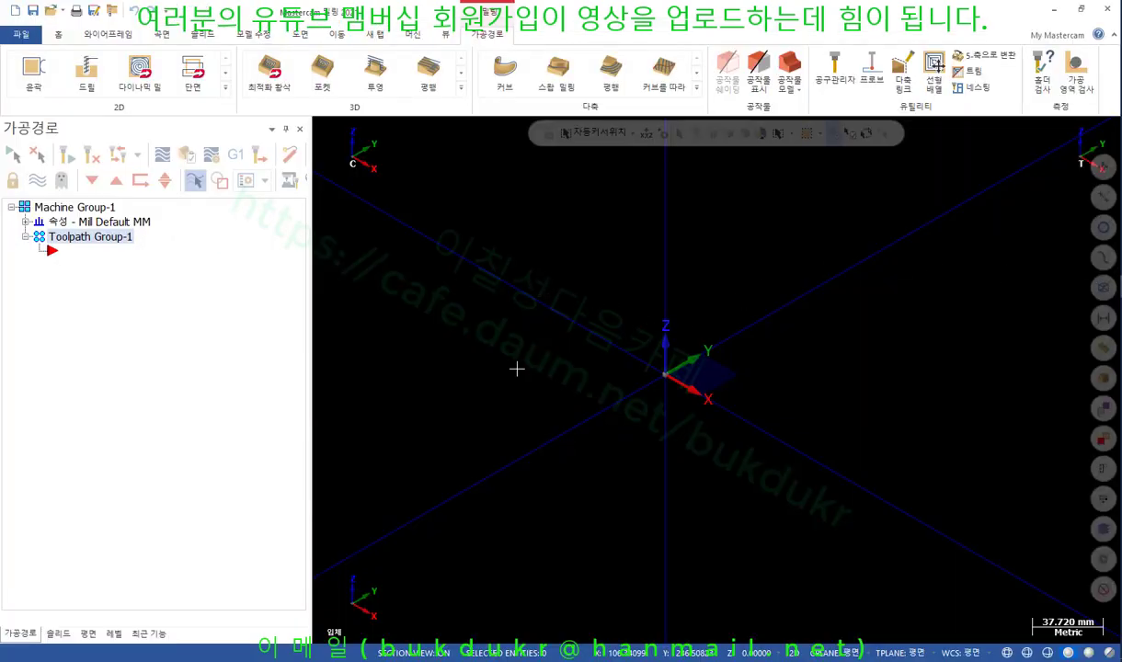
In Mastercam, draw a solid block from its center at the origin, about 226 mm by 147 mm and 25 mm downward
{"action": "left_click", "coordinate": [205, 35]}
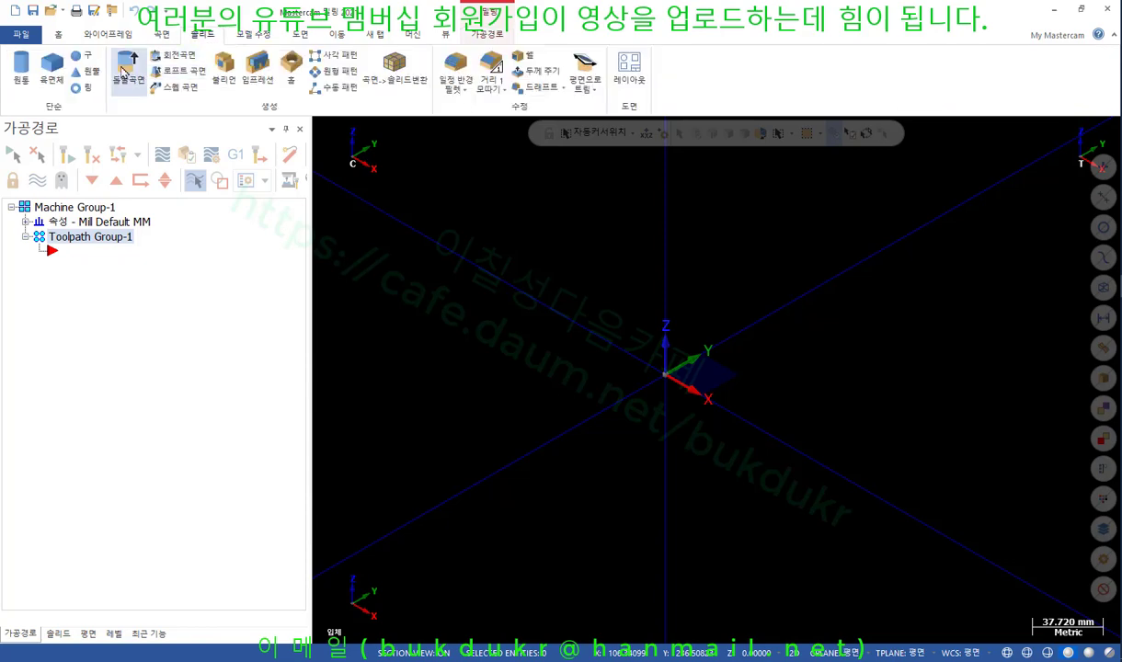
{"action": "left_click", "coordinate": [52, 66]}
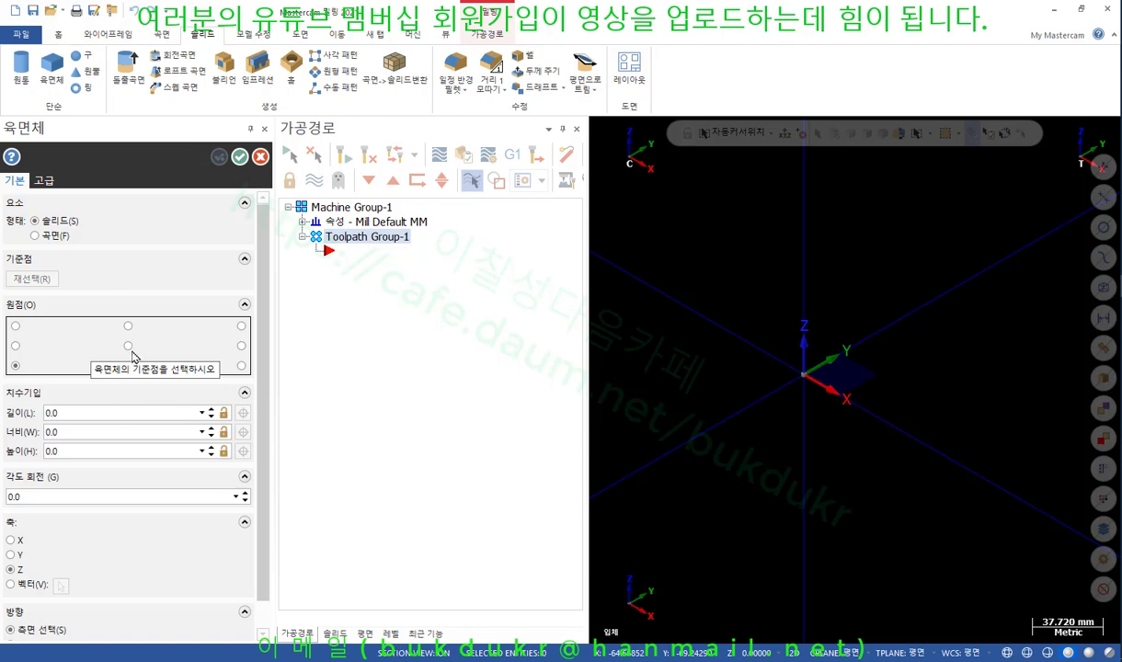
{"action": "left_click", "coordinate": [804, 375]}
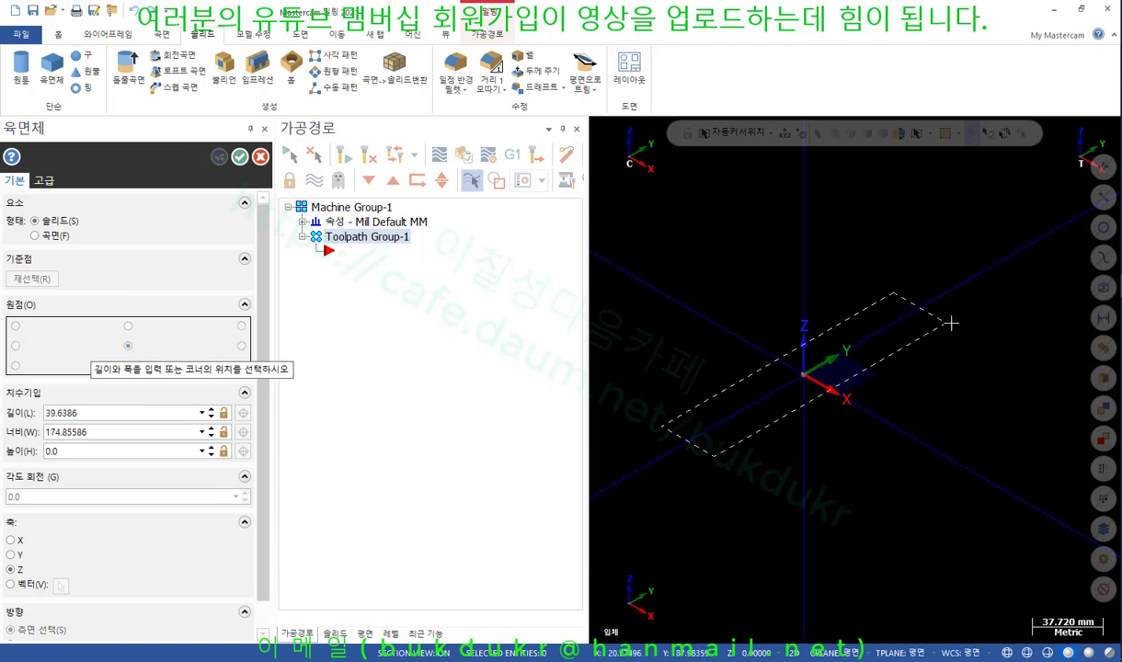
{"action": "left_click", "coordinate": [1051, 404]}
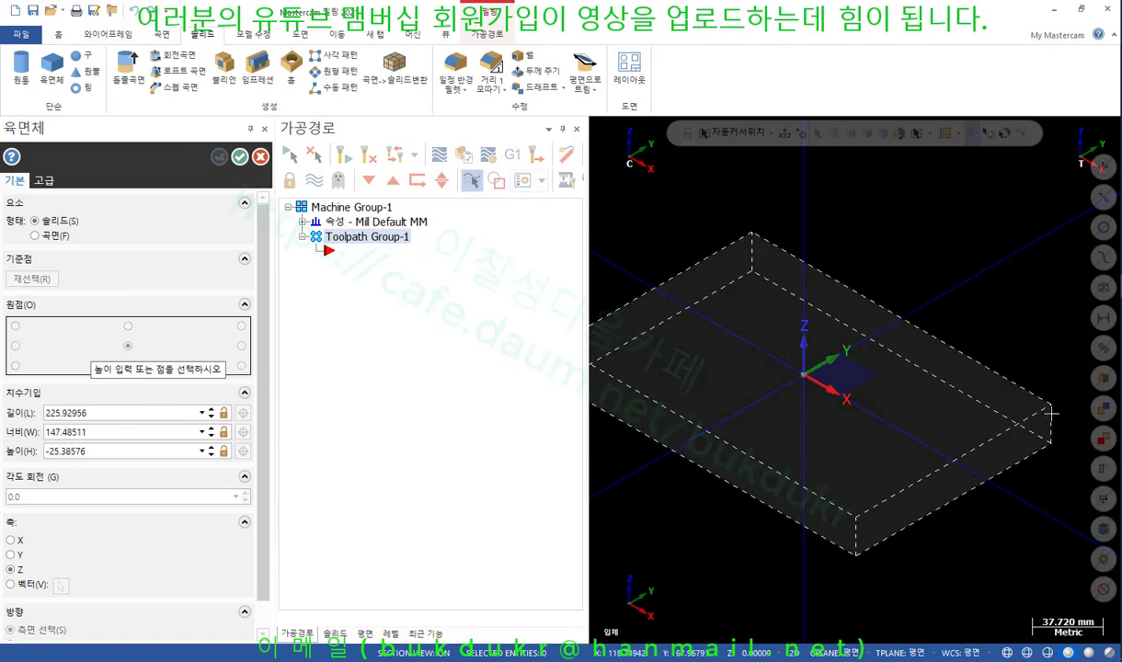
{"action": "left_click", "coordinate": [582, 293]}
Set the base block's height to -20, length to 200 and width to 150, and create it ready for another block
{"action": "left_click", "coordinate": [118, 450]}
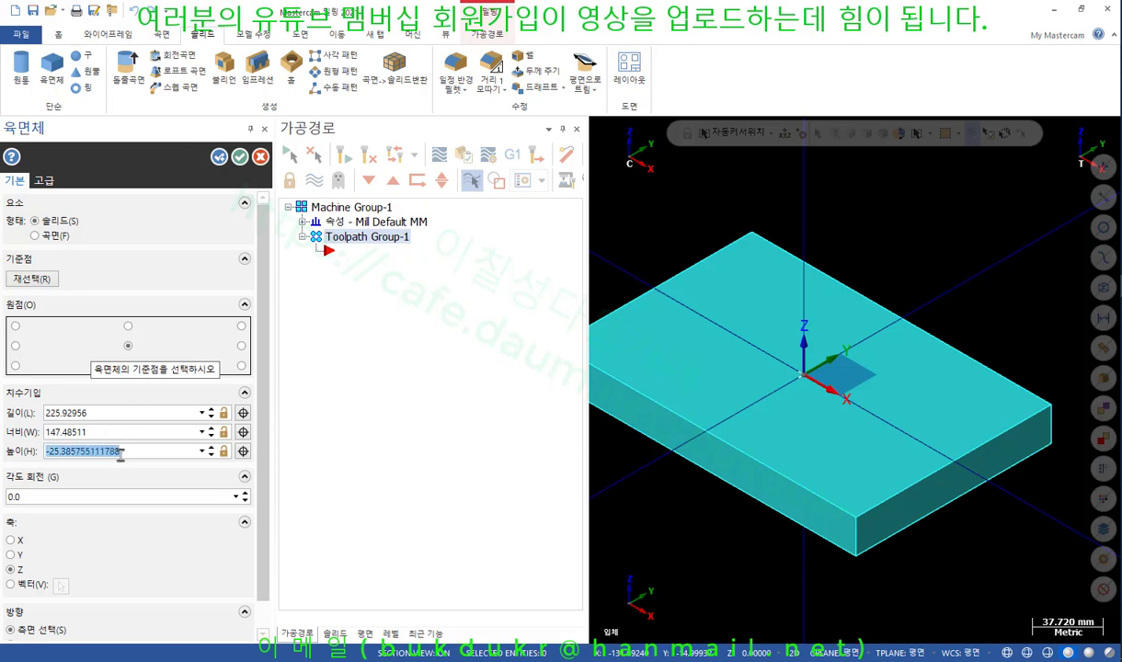
{"action": "type", "text": "-20"}
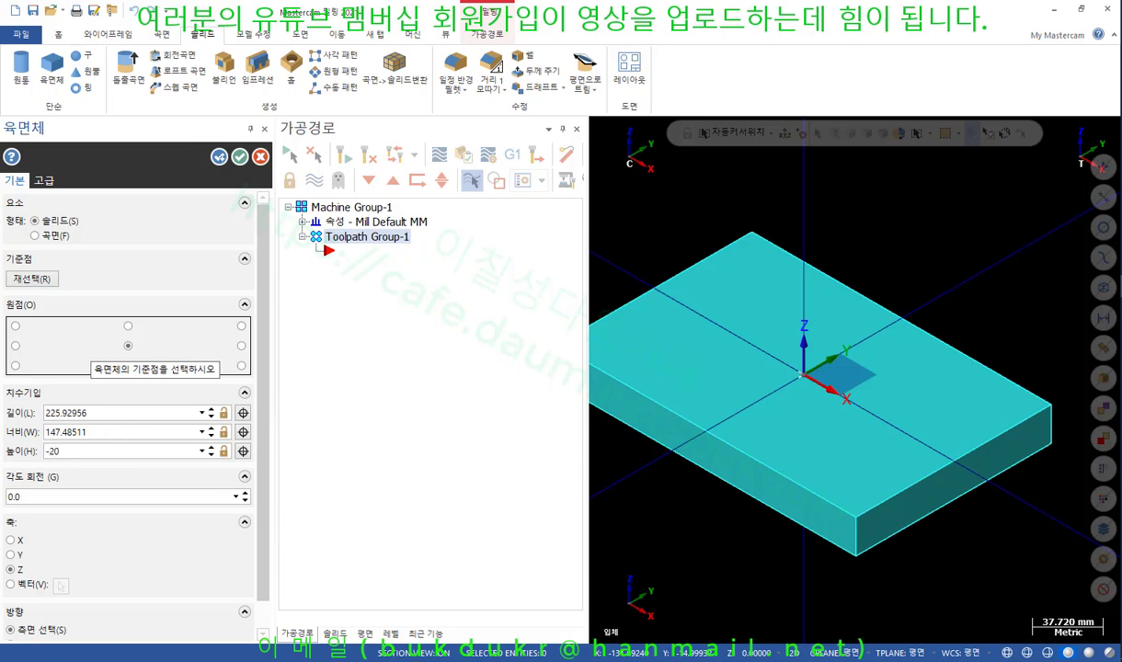
{"action": "left_click", "coordinate": [114, 413]}
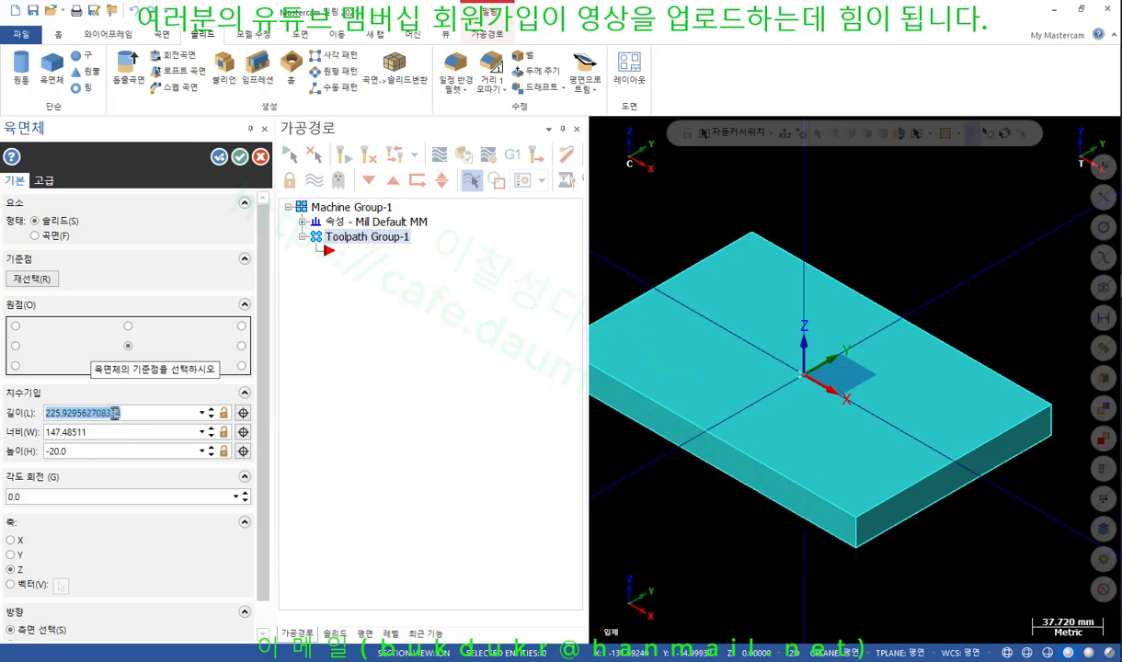
{"action": "type", "text": "200"}
{"action": "left_click", "coordinate": [129, 430]}
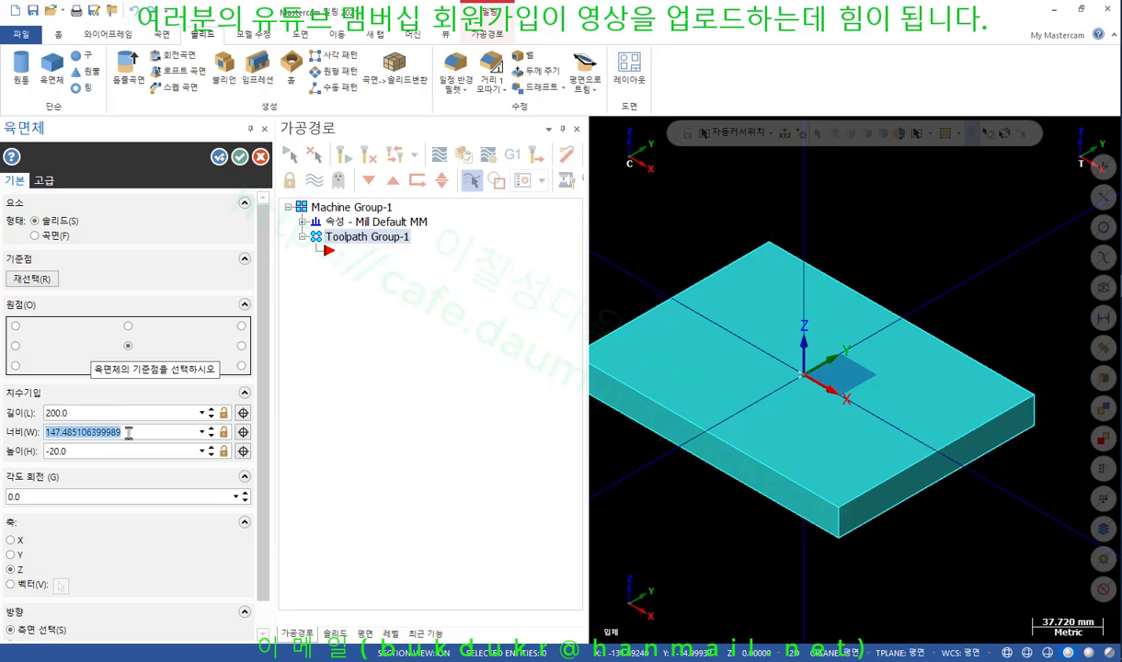
{"action": "type", "text": "150"}
{"action": "key", "text": "Return"}
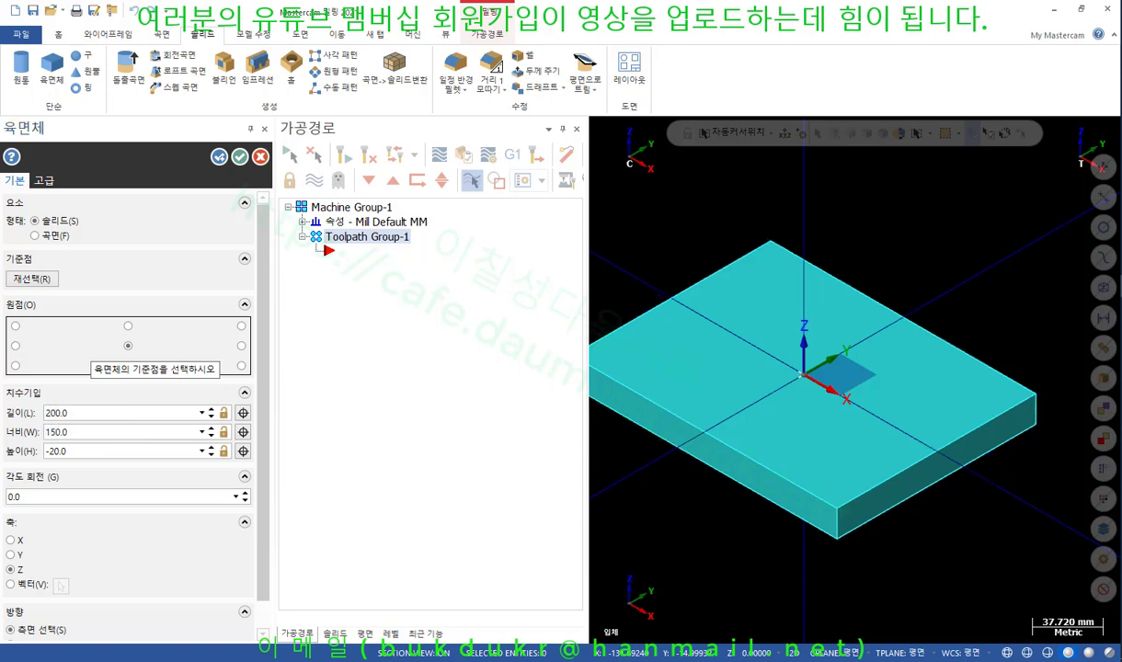
{"action": "left_click", "coordinate": [217, 158]}
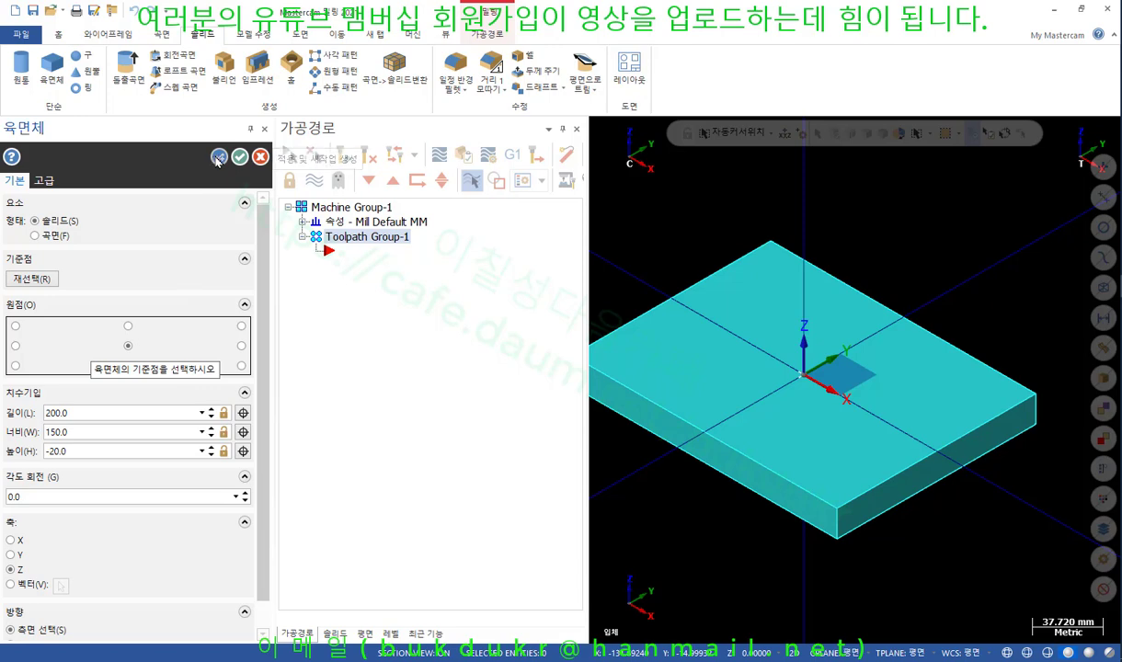
Draw a second block about 51 by 40 by 46 mm upward on the plate, on the negative X side of the origin
{"action": "scroll", "coordinate": [749, 336], "scroll_direction": "down", "scroll_amount": 2}
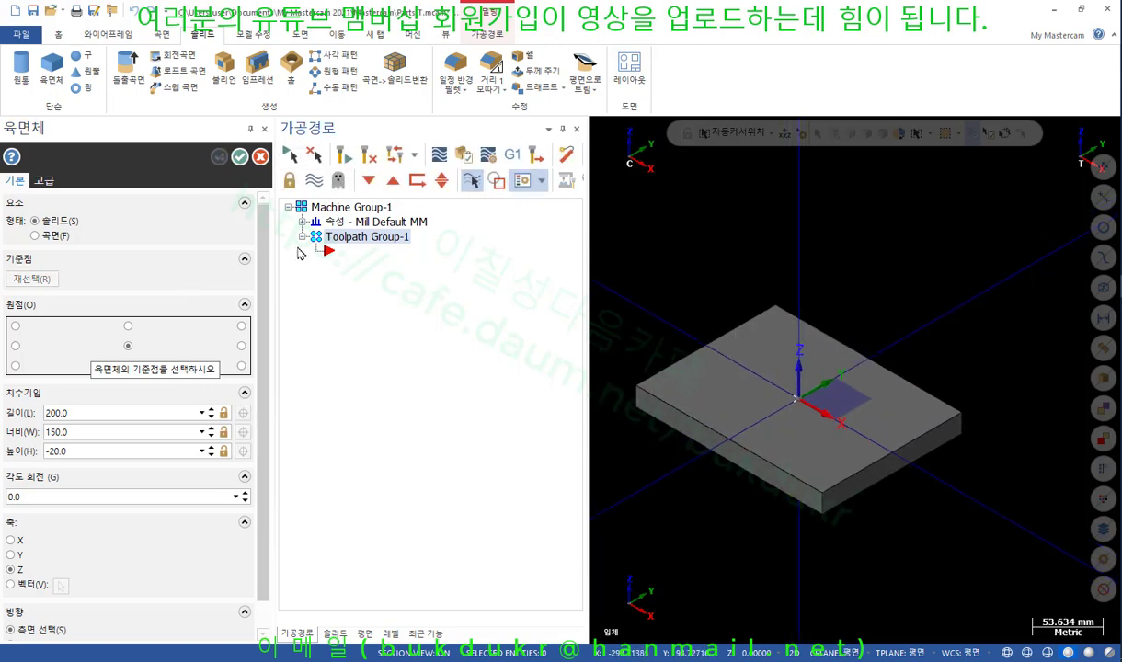
{"action": "left_click", "coordinate": [760, 376]}
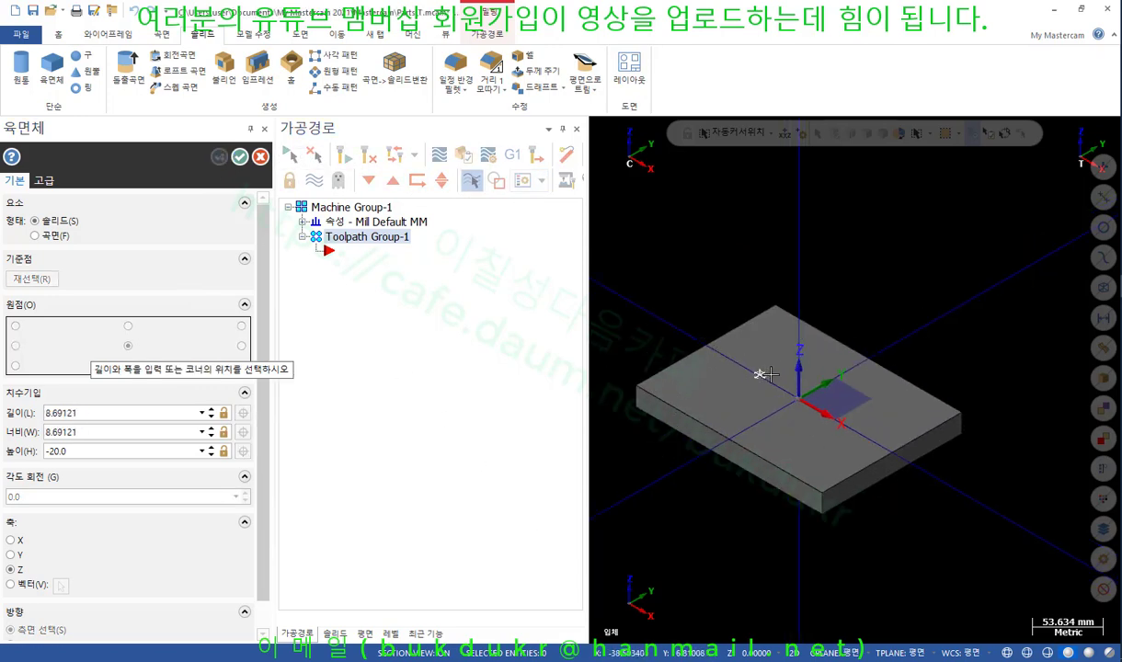
{"action": "left_click", "coordinate": [803, 377]}
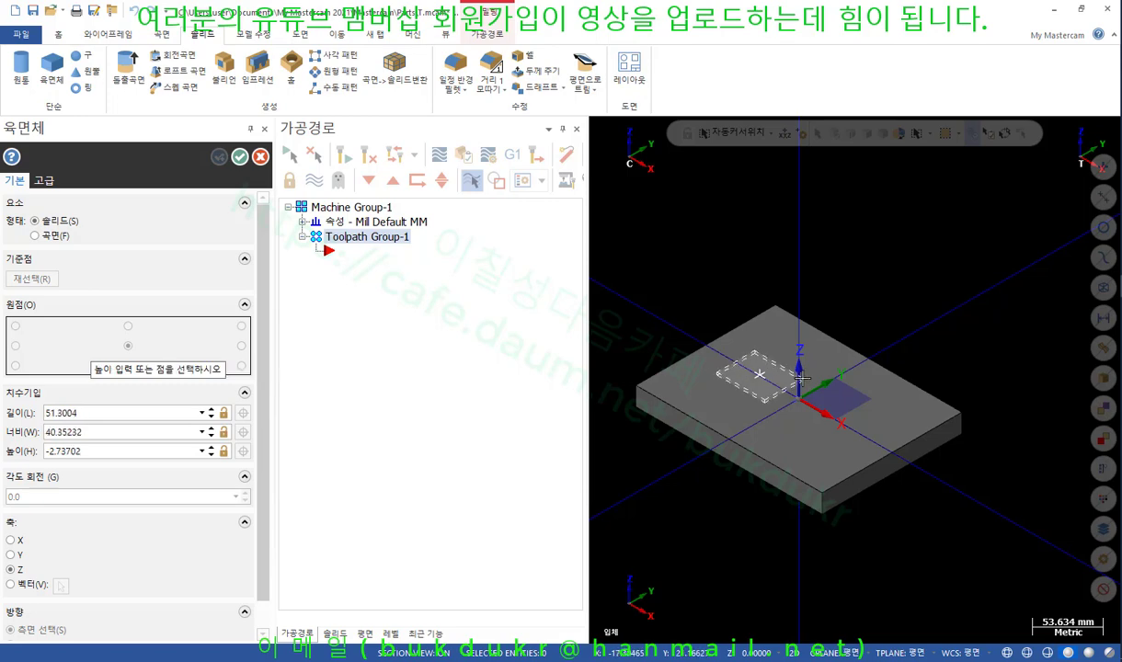
{"action": "left_click", "coordinate": [812, 323]}
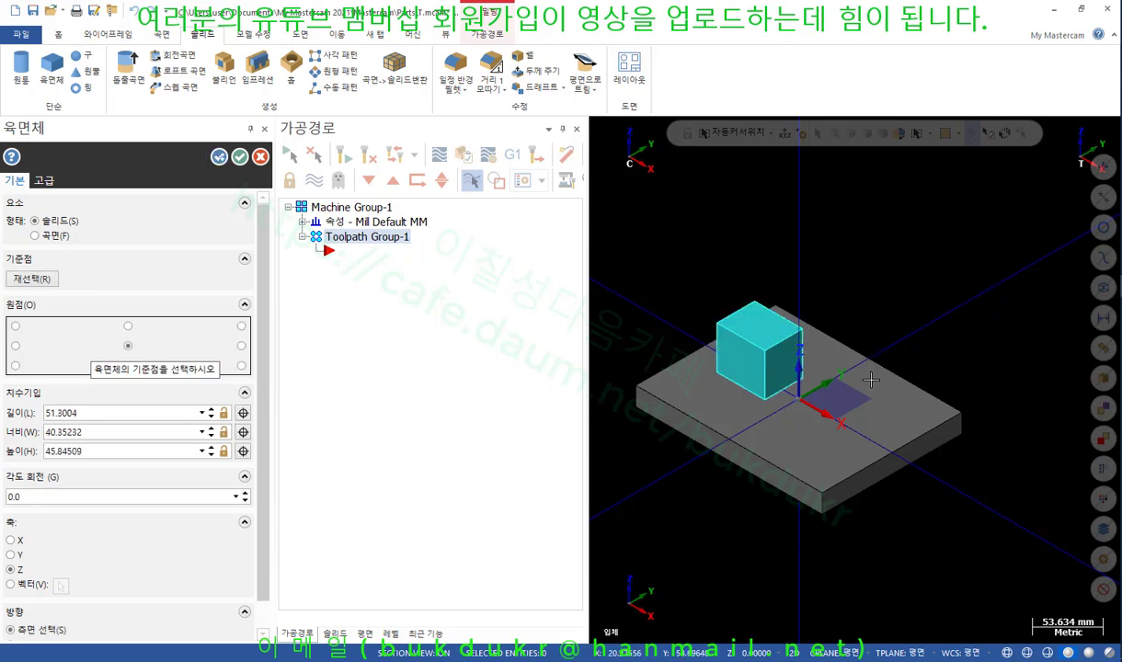
Add a third block about 41 by 44 by 36 mm on the plate's positive X side and finish the block command
{"action": "left_click", "coordinate": [838, 416]}
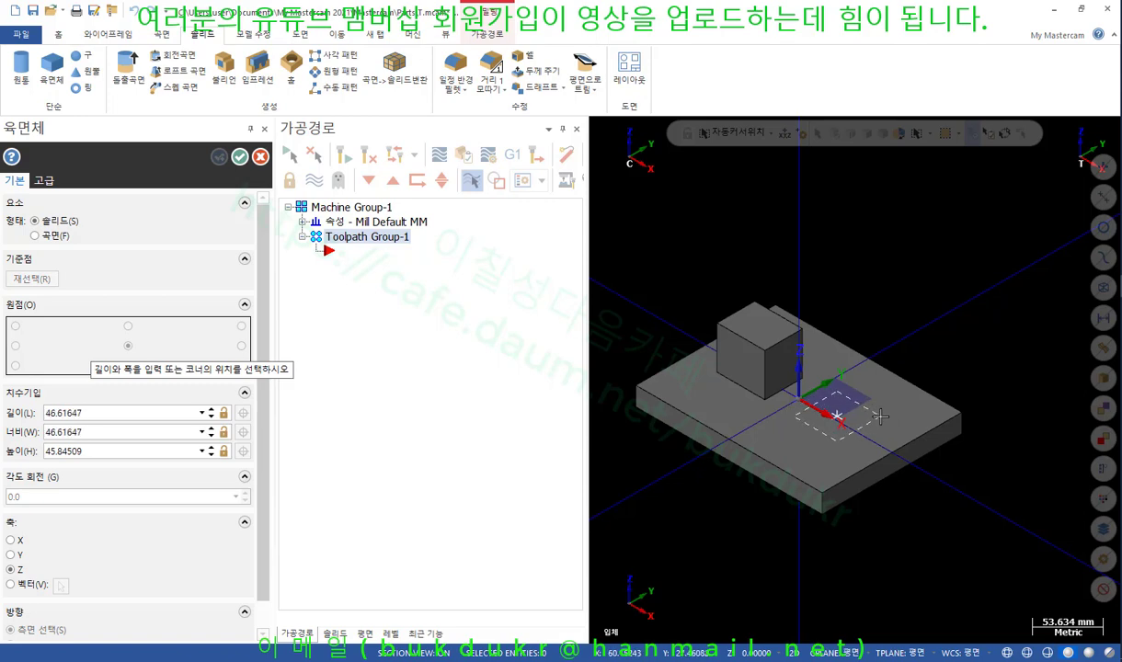
{"action": "left_click", "coordinate": [876, 416]}
{"action": "left_click", "coordinate": [848, 355]}
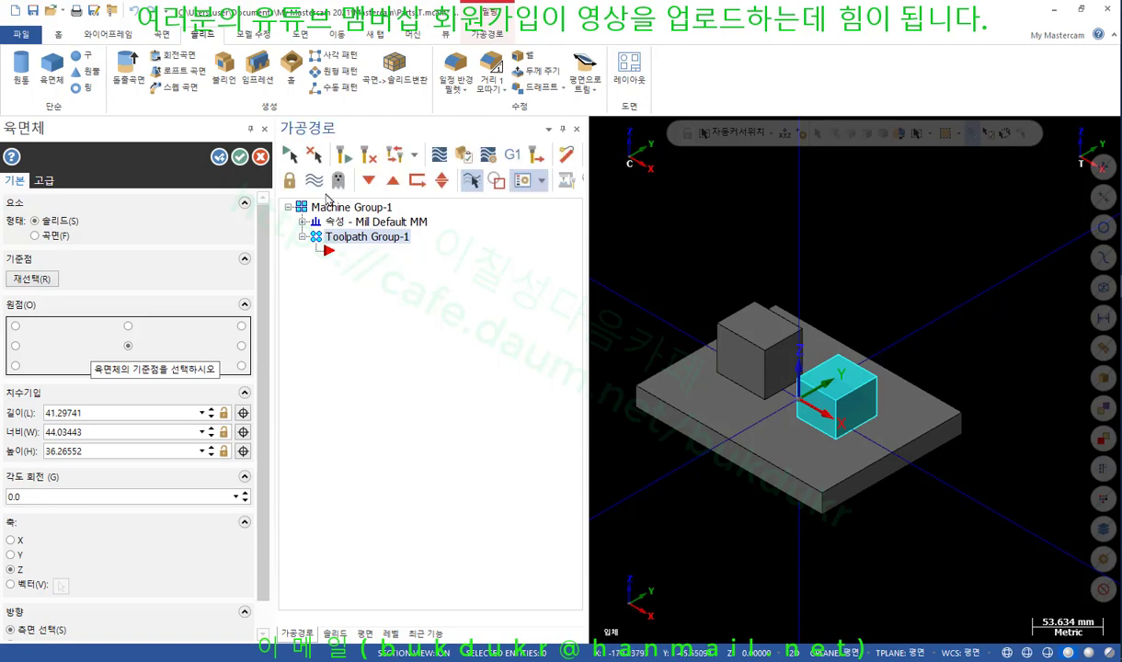
{"action": "left_click", "coordinate": [239, 156]}
{"action": "scroll", "coordinate": [626, 397], "scroll_direction": "up", "scroll_amount": 3}
{"action": "mouse_move", "coordinate": [626, 398]}
{"action": "middle_mouse_down"}
{"action": "mouse_move", "coordinate": [742, 375]}
{"action": "mouse_move", "coordinate": [601, 372]}
{"action": "mouse_move", "coordinate": [564, 358]}
{"action": "mouse_move", "coordinate": [627, 396]}
{"action": "mouse_move", "coordinate": [659, 389]}
{"action": "mouse_move", "coordinate": [645, 377]}
{"action": "middle_mouse_up"}
{"action": "scroll", "coordinate": [646, 377], "scroll_direction": "down", "scroll_amount": 2}
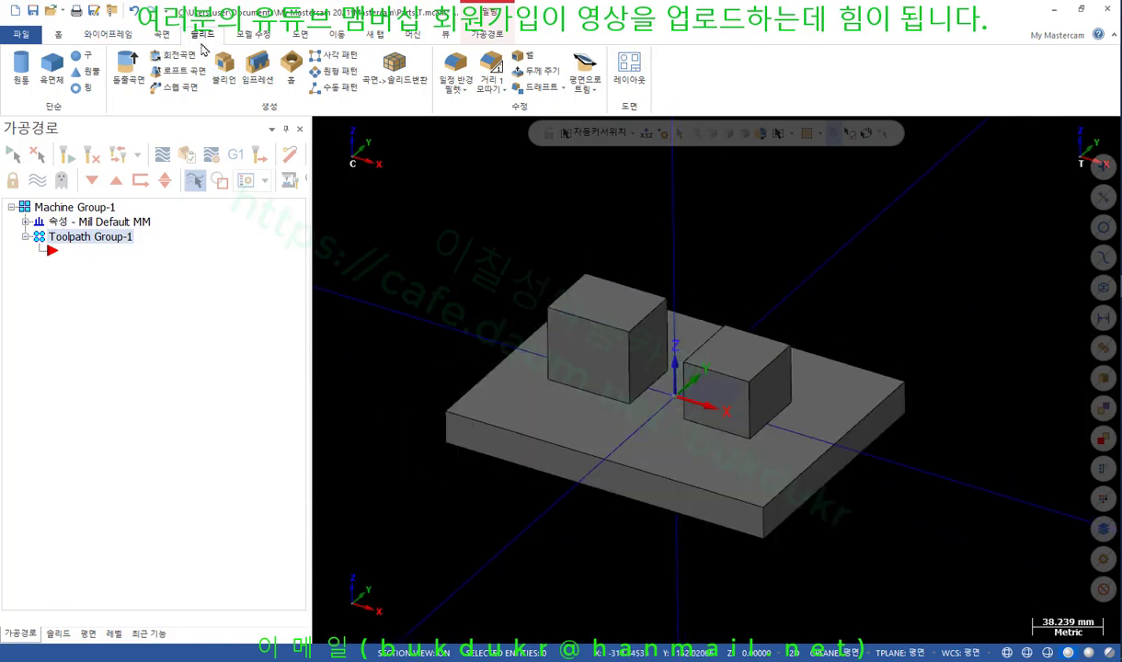
Unite both blocks with the base plate into one solid using a Boolean add
{"action": "left_click", "coordinate": [222, 68]}
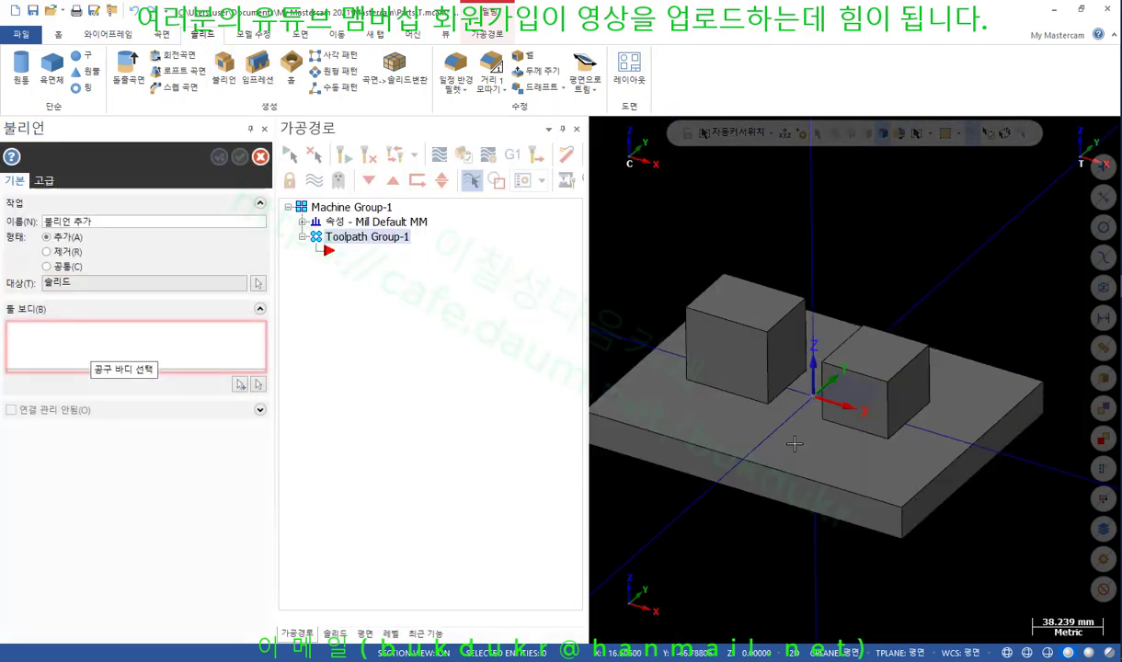
{"action": "left_click", "coordinate": [240, 385]}
{"action": "left_click", "coordinate": [777, 351]}
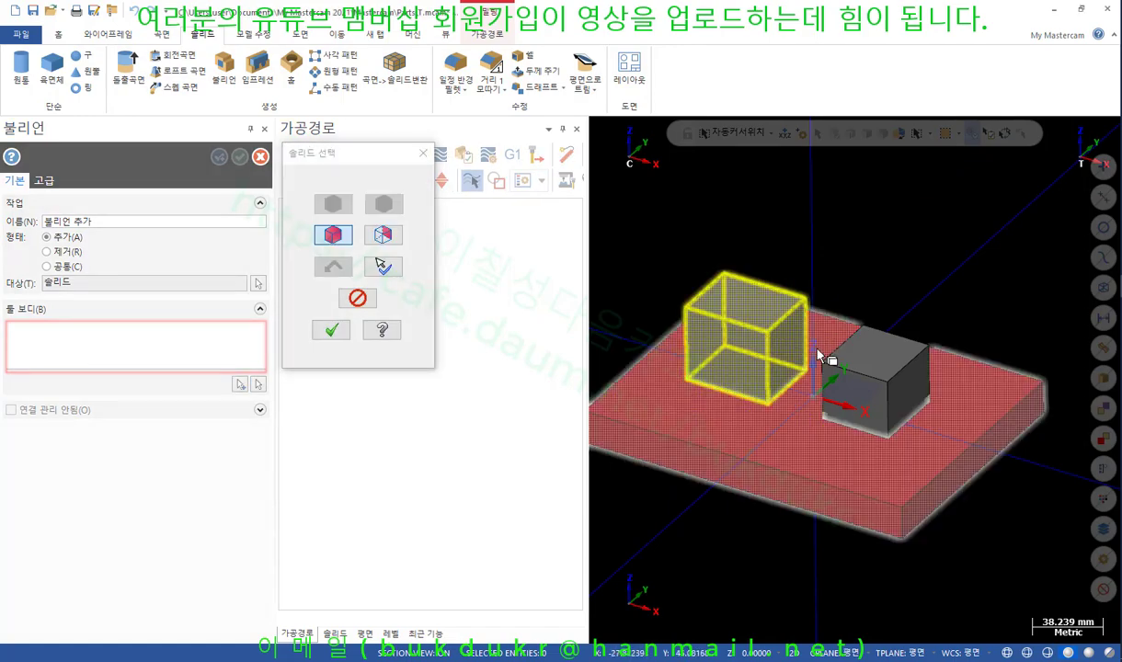
{"action": "left_click", "coordinate": [847, 381]}
{"action": "left_click", "coordinate": [332, 331]}
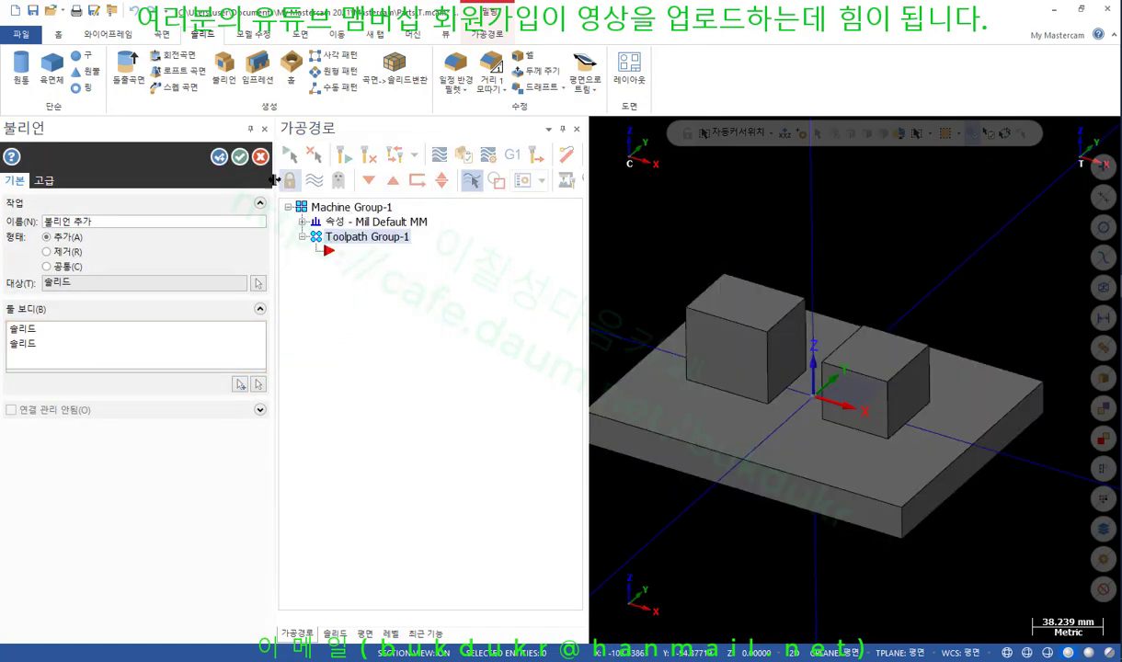
{"action": "left_click", "coordinate": [240, 158]}
Select the side faces of both blocks for a draft to plane, with the plate's upper face as the reference plane
{"action": "middle_click_drag", "start_coordinate": [609, 241], "coordinate": [714, 298]}
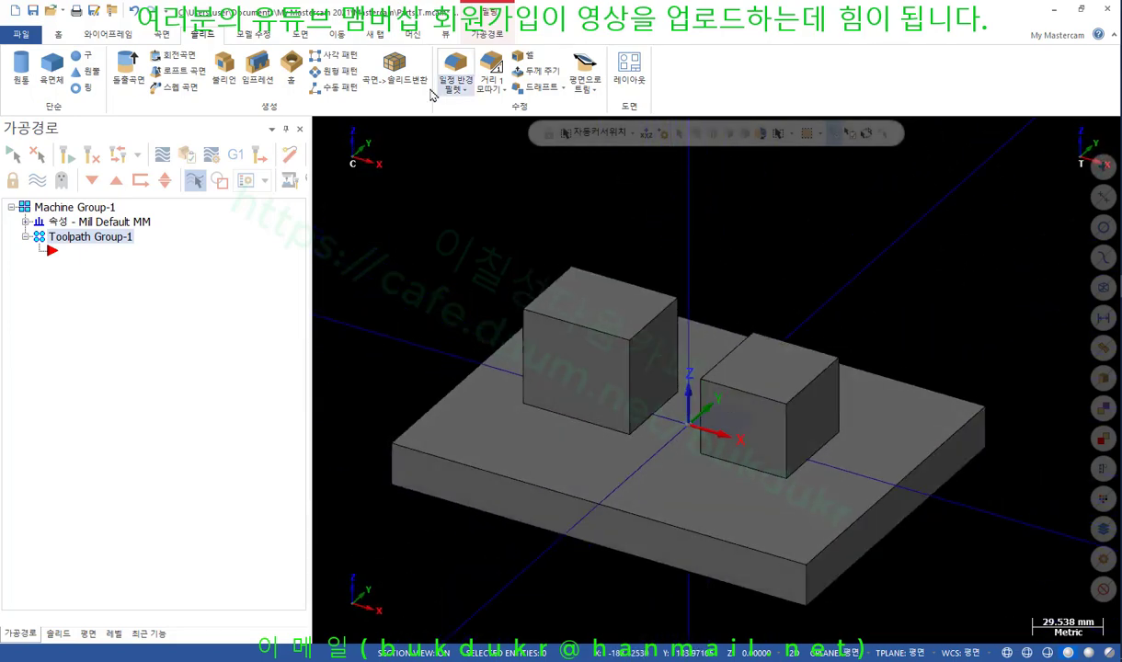
{"action": "left_click", "coordinate": [533, 86]}
{"action": "left_click", "coordinate": [731, 359]}
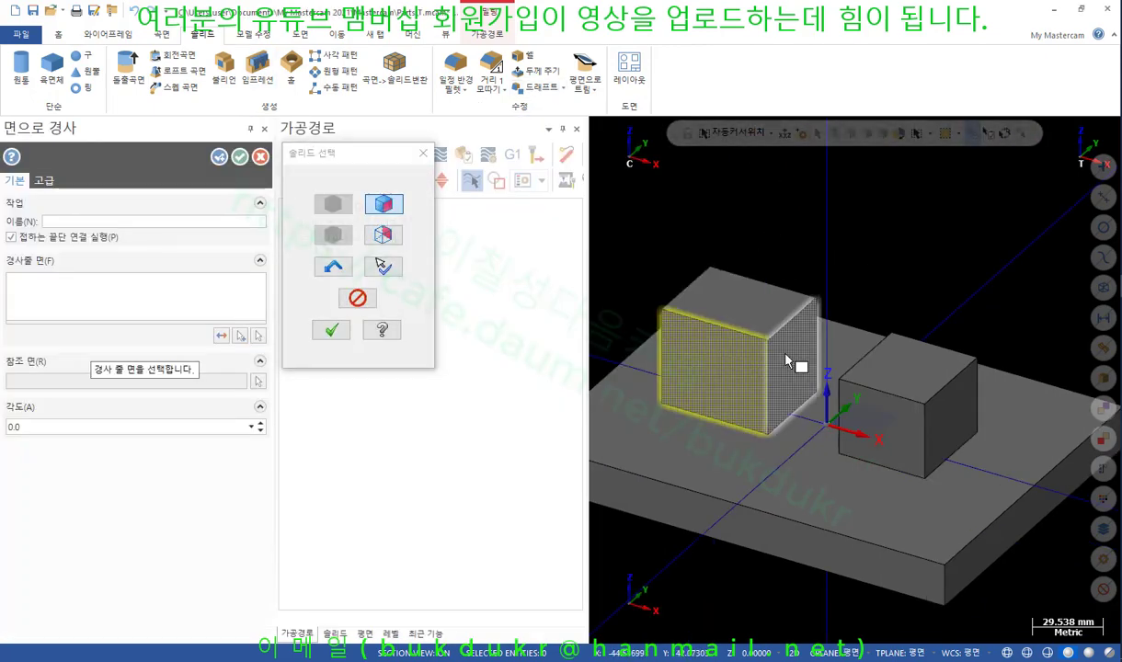
{"action": "left_click", "coordinate": [793, 369]}
{"action": "left_click", "coordinate": [853, 407]}
{"action": "left_click", "coordinate": [953, 421]}
{"action": "middle_click_drag", "start_coordinate": [808, 262], "coordinate": [860, 379]}
{"action": "middle_click_drag", "start_coordinate": [821, 415], "coordinate": [662, 234]}
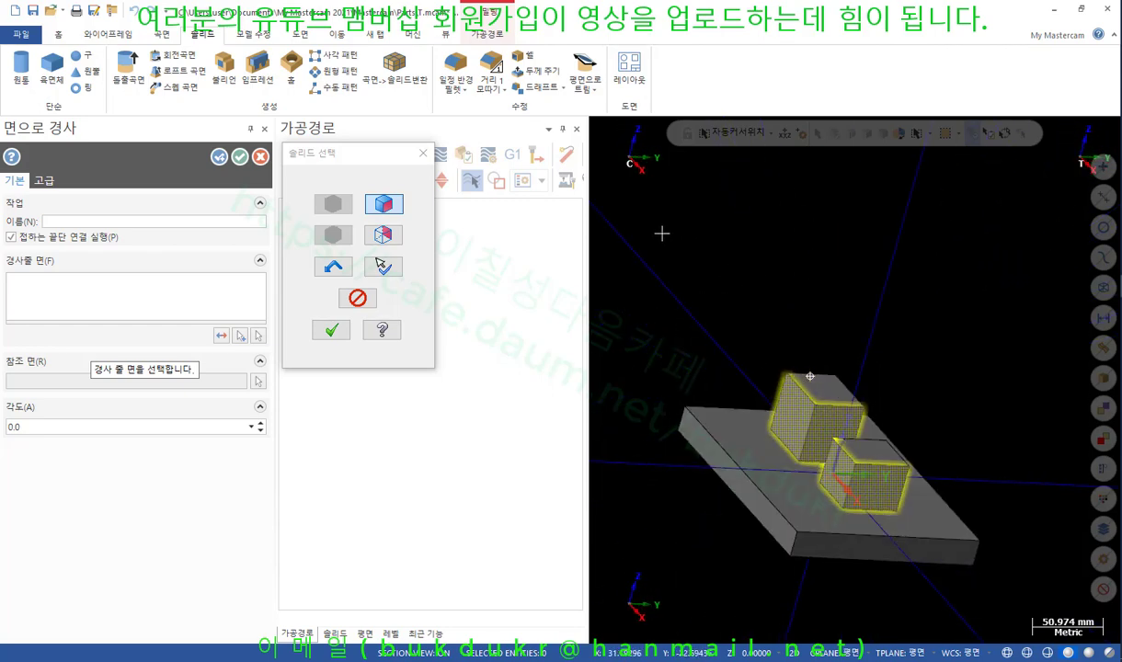
{"action": "left_click", "coordinate": [331, 329]}
{"action": "scroll", "coordinate": [764, 302], "scroll_direction": "down", "scroll_amount": 1}
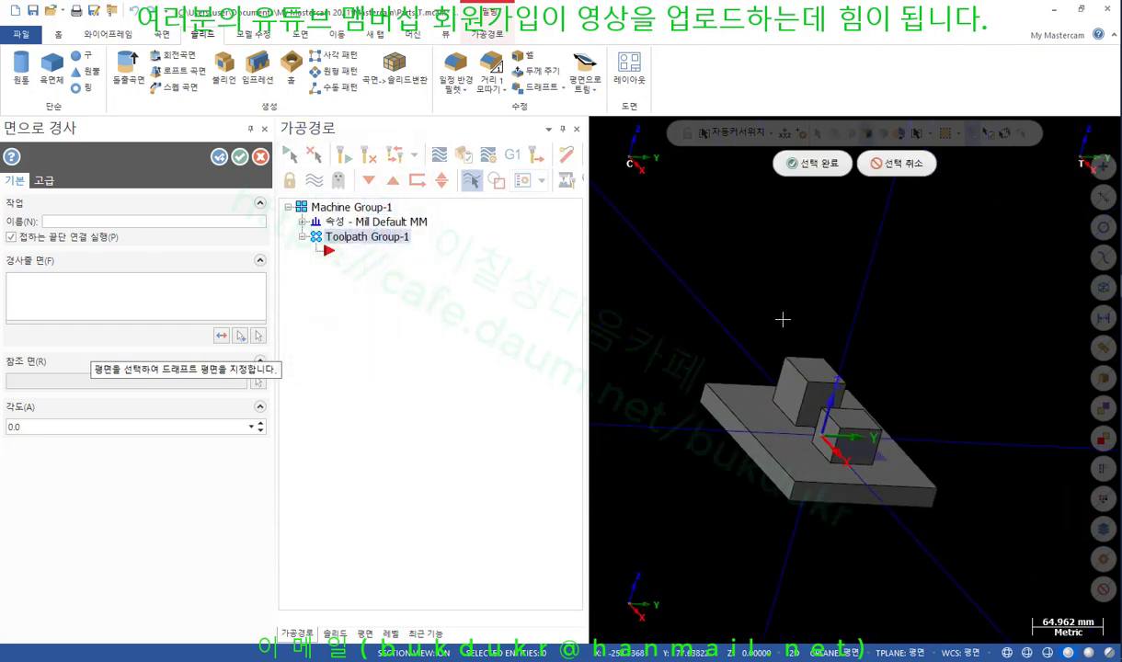
{"action": "left_click", "coordinate": [760, 404]}
Set the draft angle of the block sides to 11 degrees and apply it
{"action": "scroll", "coordinate": [807, 480], "scroll_direction": "down", "scroll_amount": 1}
{"action": "middle_click_drag", "start_coordinate": [807, 480], "coordinate": [859, 524]}
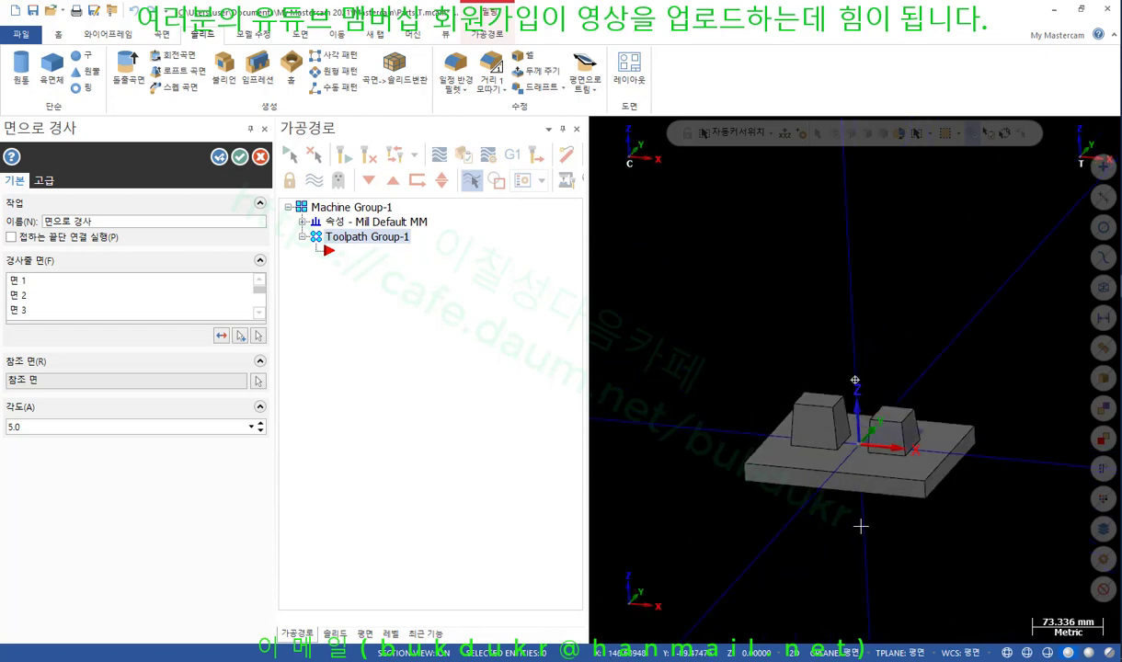
{"action": "scroll", "coordinate": [819, 397], "scroll_direction": "up", "scroll_amount": 5}
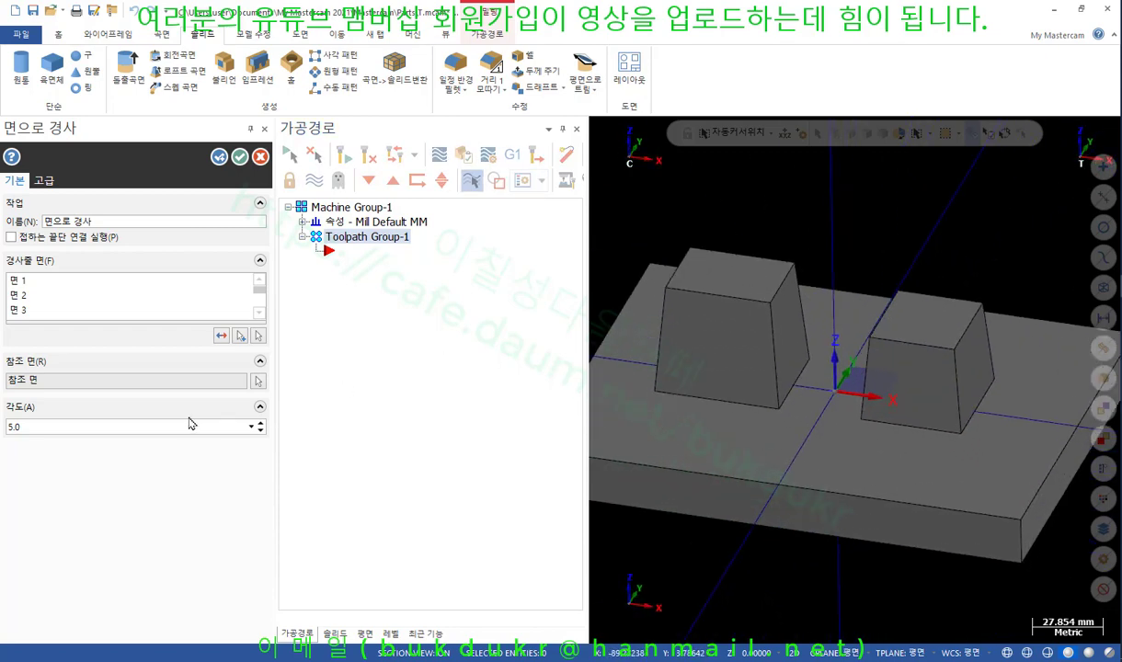
{"action": "left_click", "coordinate": [261, 424]}
{"action": "left_click", "coordinate": [261, 424]}
{"action": "left_click", "coordinate": [261, 424]}
{"action": "left_click", "coordinate": [261, 424]}
{"action": "left_click", "coordinate": [261, 424]}
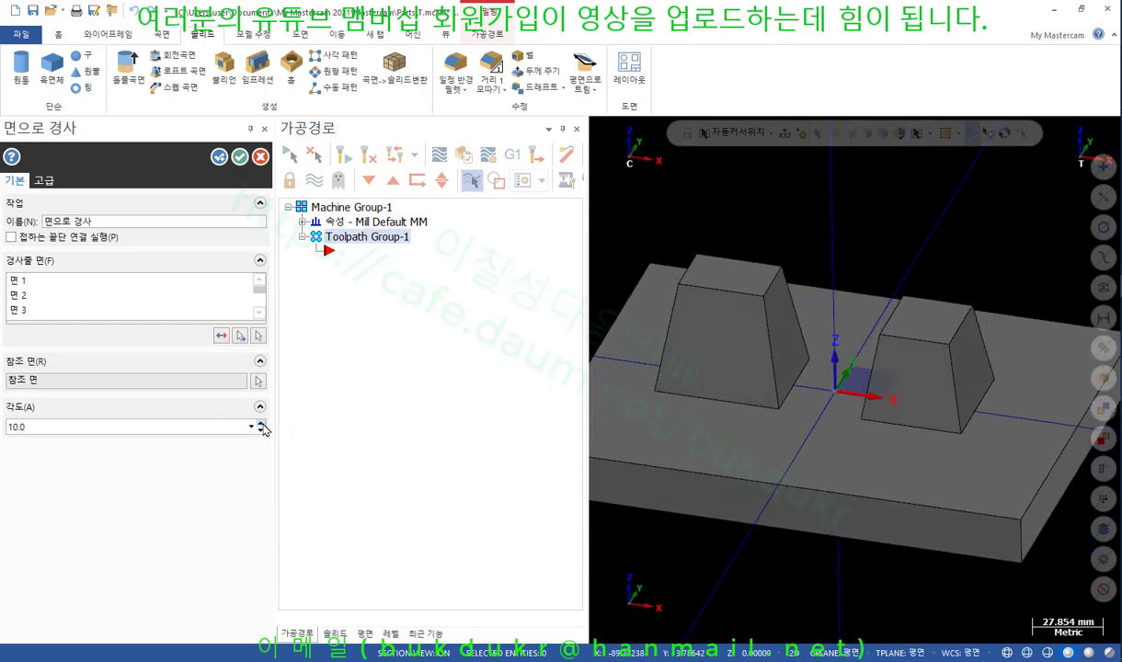
{"action": "left_click", "coordinate": [261, 424]}
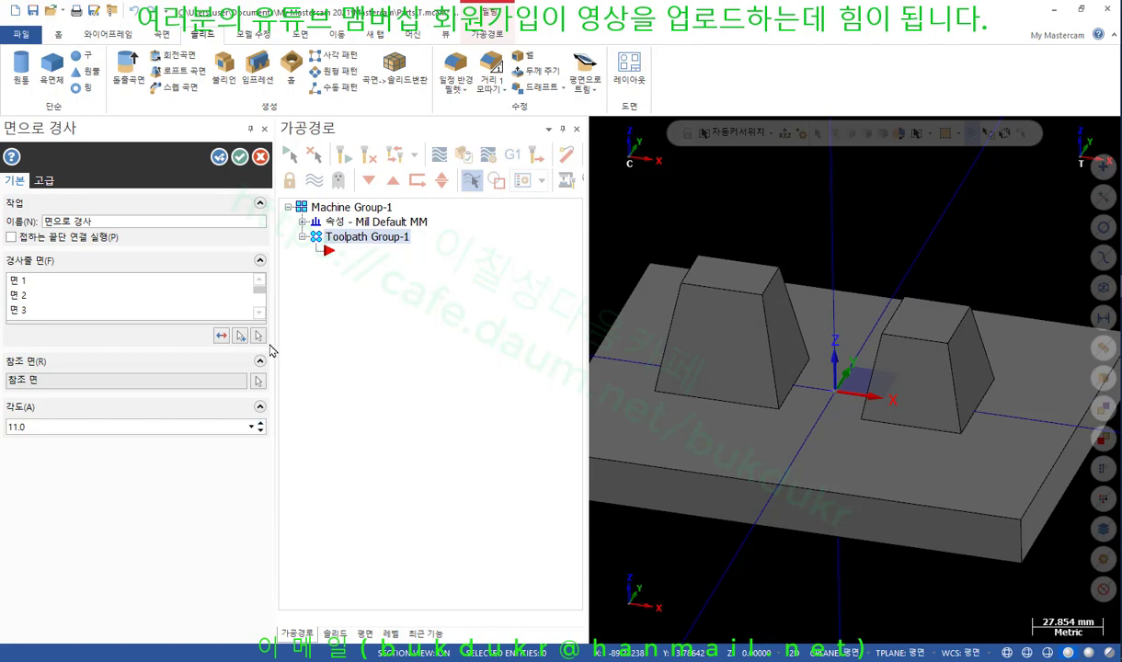
{"action": "left_click", "coordinate": [241, 161]}
Fillet the upper faces of both tapered blocks with a constant radius of 13 mm
{"action": "scroll", "coordinate": [684, 311], "scroll_direction": "up", "scroll_amount": 4}
{"action": "middle_click_drag", "start_coordinate": [683, 311], "coordinate": [660, 308]}
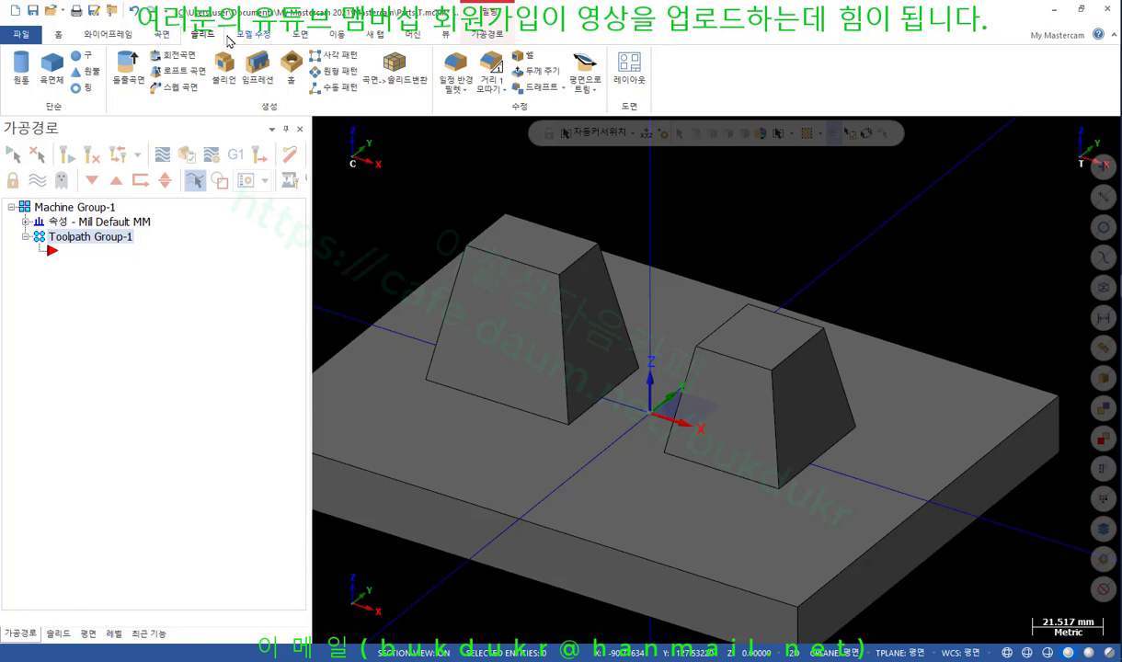
{"action": "left_click", "coordinate": [455, 69]}
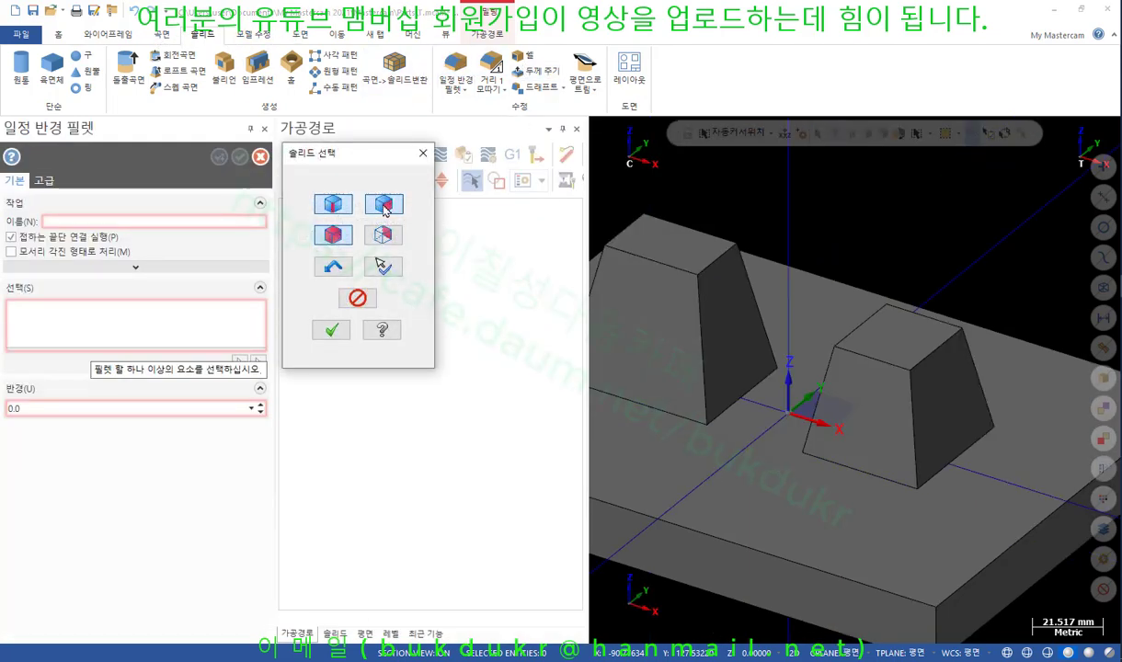
{"action": "left_click", "coordinate": [340, 205]}
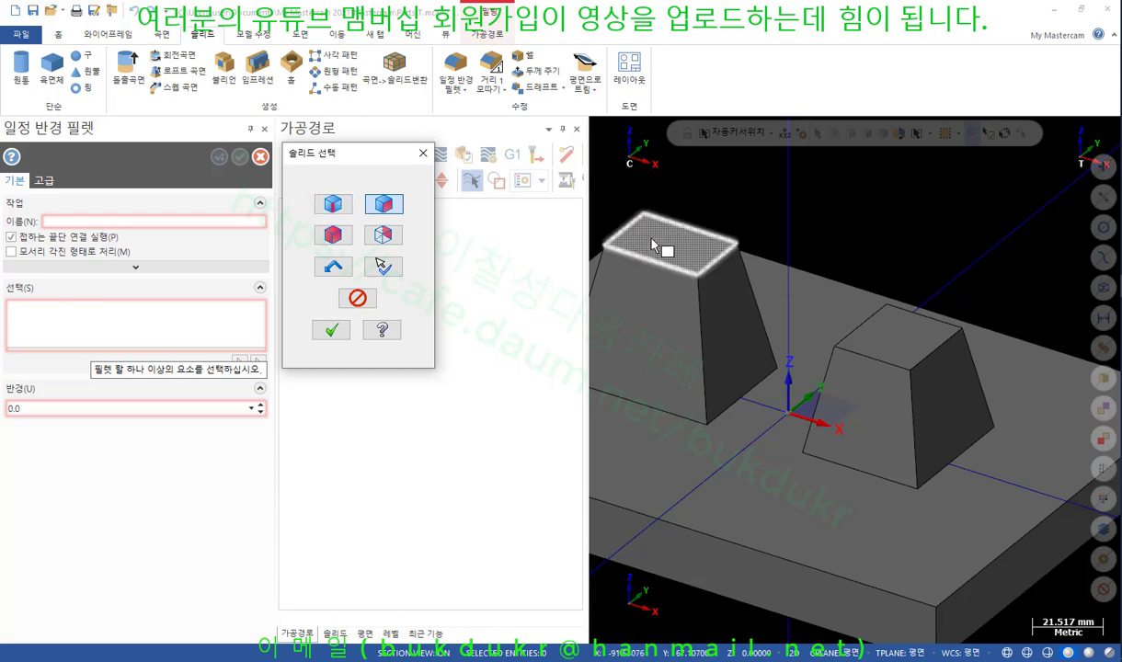
{"action": "left_click", "coordinate": [657, 242]}
{"action": "left_click", "coordinate": [906, 329]}
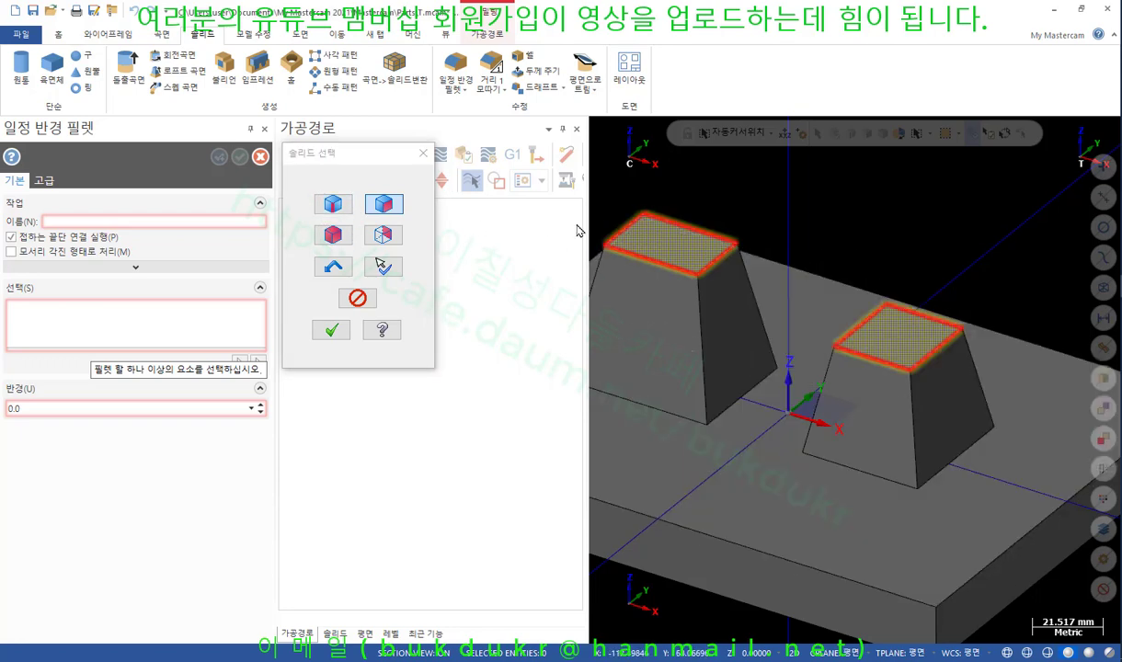
{"action": "left_click", "coordinate": [331, 330]}
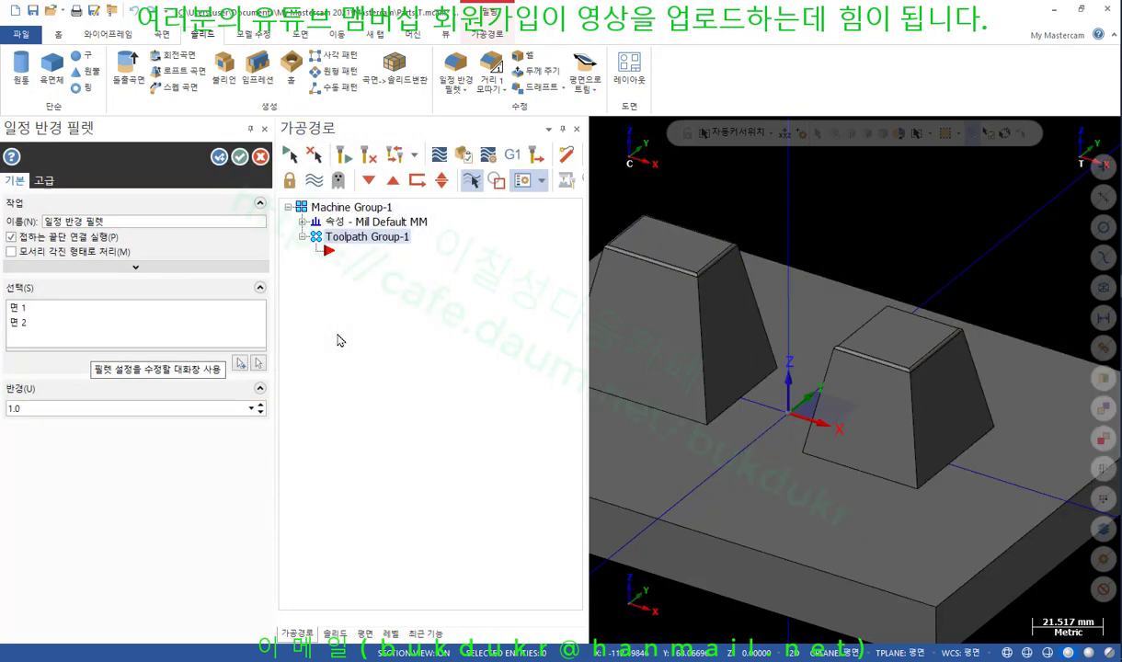
{"action": "left_click", "coordinate": [261, 405]}
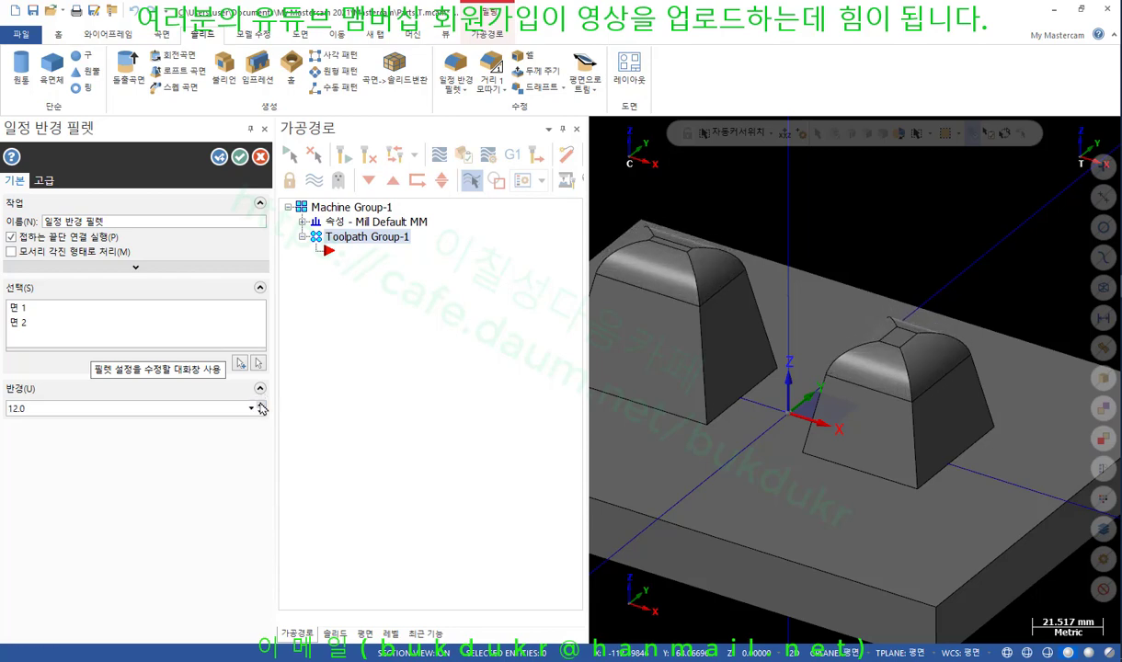
{"action": "scroll", "coordinate": [262, 408], "scroll_direction": "up", "scroll_amount": 1}
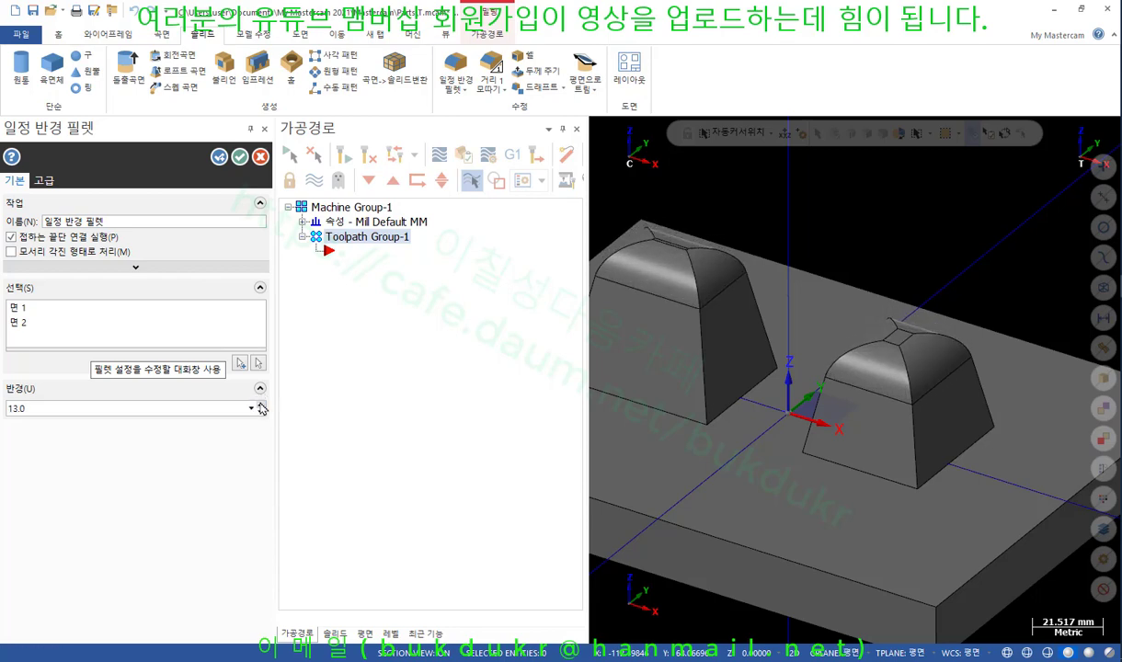
{"action": "left_click", "coordinate": [241, 158]}
Start a waterline finishing toolpath and set the machining geometry's wall and floor stock to leave to 0
{"action": "middle_click_drag", "start_coordinate": [561, 341], "coordinate": [580, 356]}
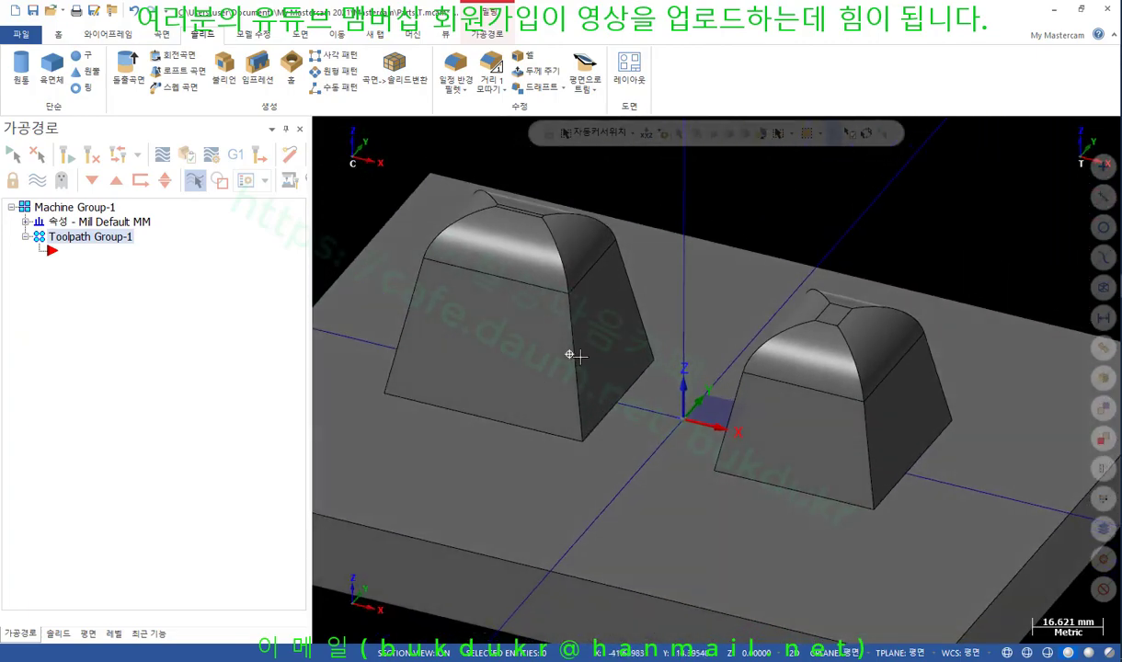
{"action": "scroll", "coordinate": [651, 346], "scroll_direction": "down", "scroll_amount": 2}
{"action": "middle_click_drag", "start_coordinate": [653, 345], "coordinate": [624, 337]}
{"action": "scroll", "coordinate": [709, 321], "scroll_direction": "down", "scroll_amount": 1}
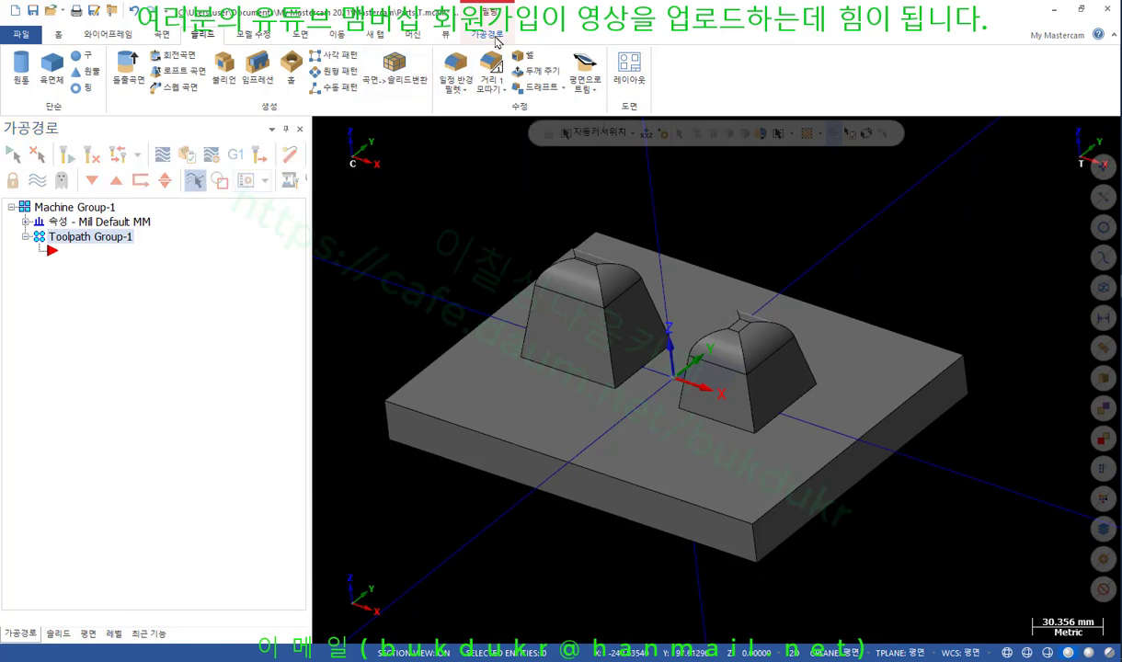
{"action": "left_click", "coordinate": [489, 36]}
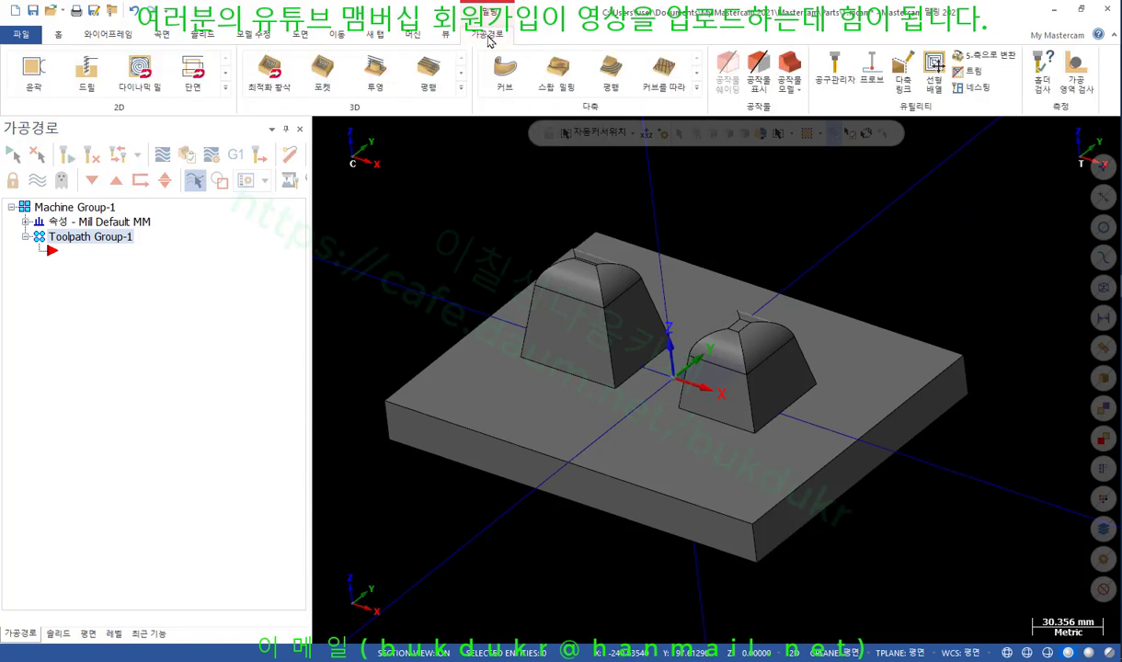
{"action": "left_click", "coordinate": [462, 88]}
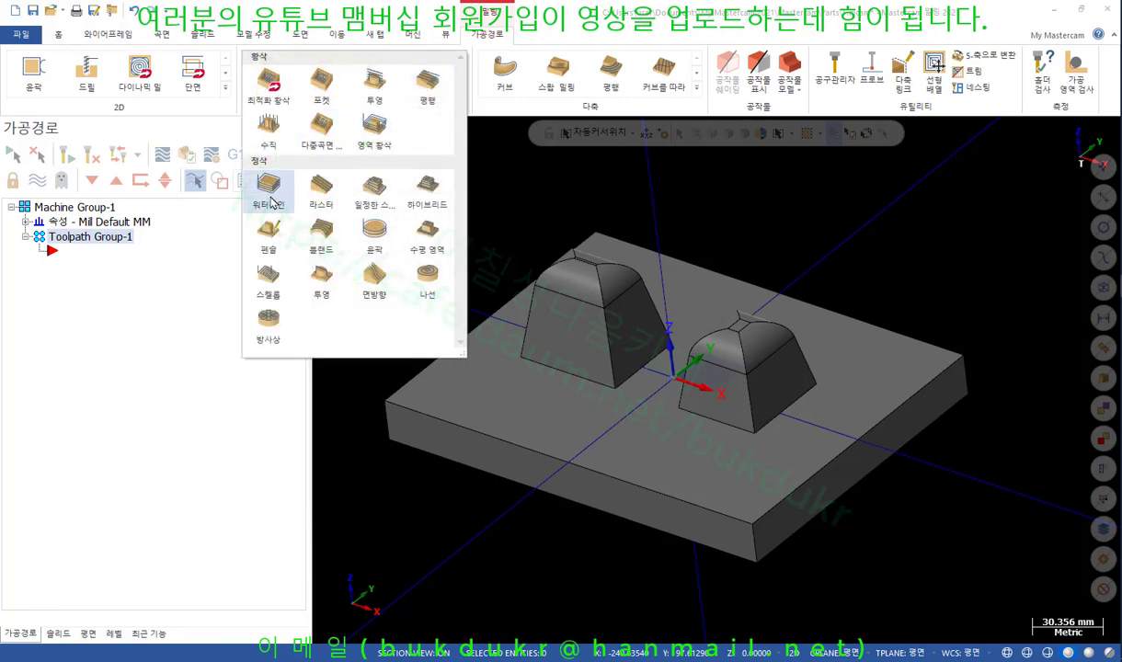
{"action": "left_click", "coordinate": [269, 188]}
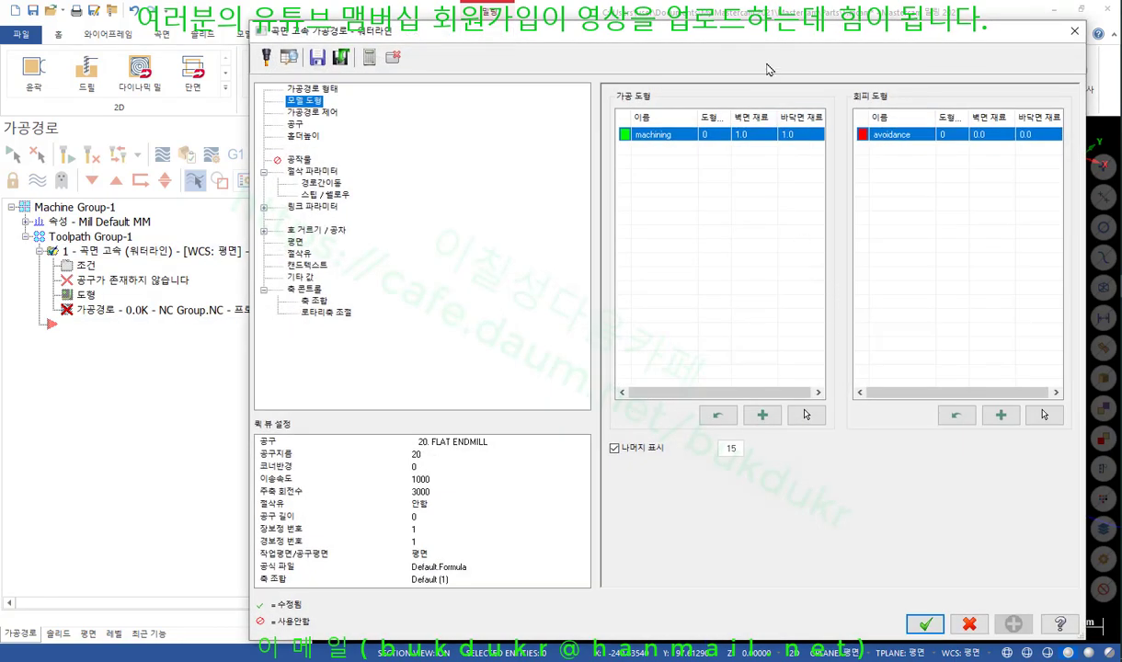
{"action": "left_click_drag", "start_coordinate": [789, 41], "coordinate": [495, 64]}
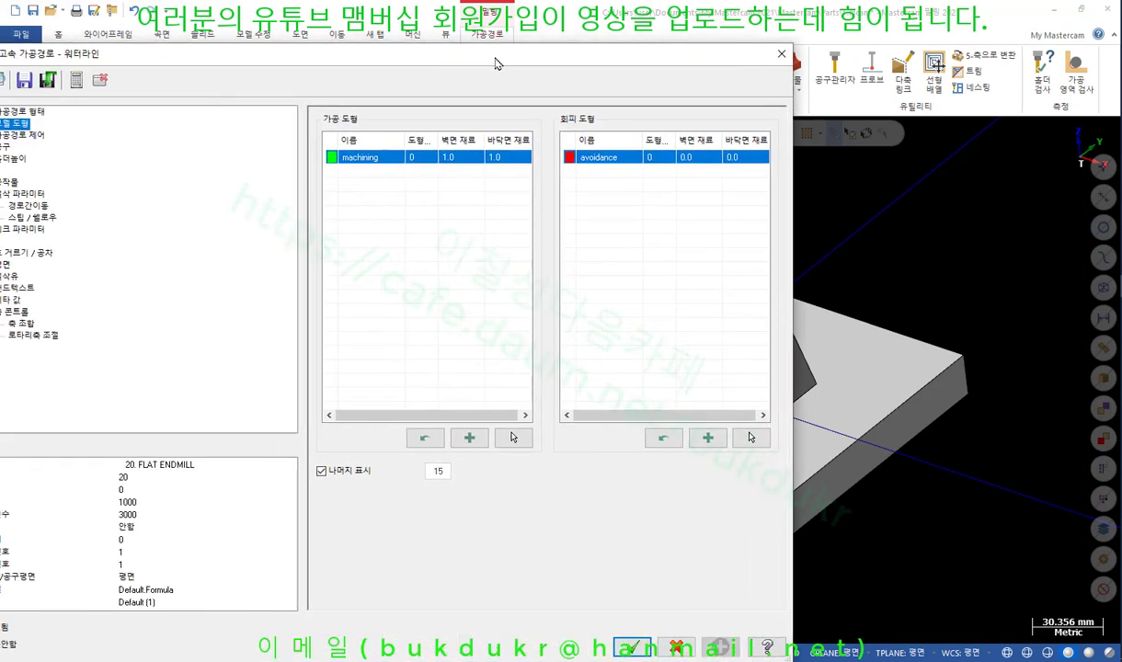
{"action": "double_click", "coordinate": [451, 159]}
{"action": "type", "text": "0"}
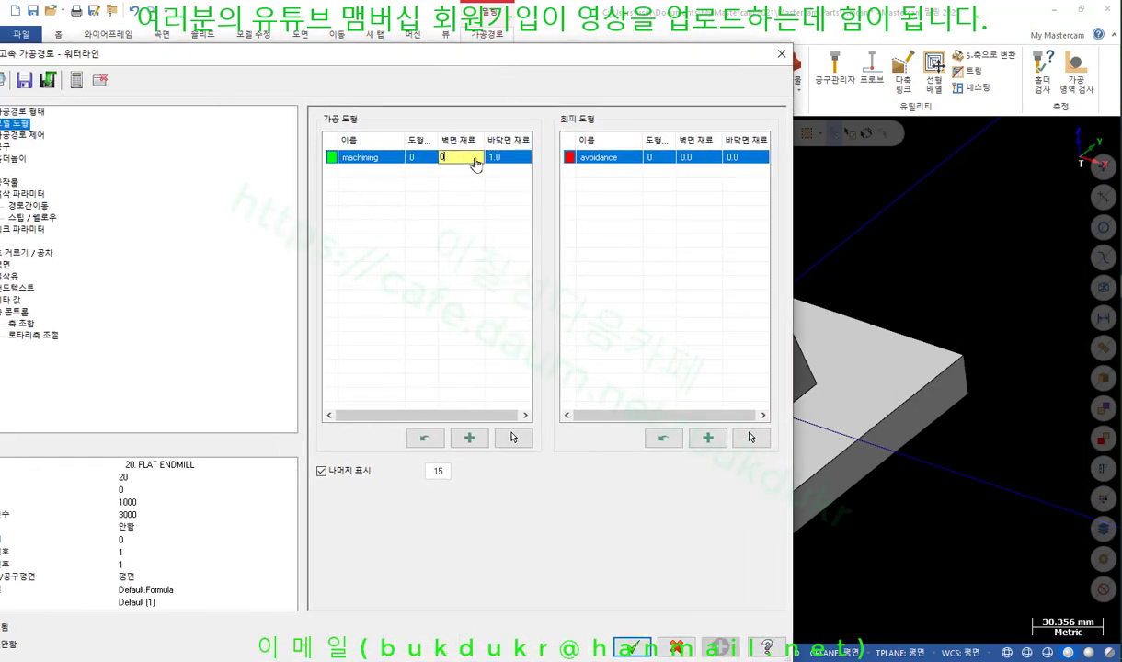
{"action": "left_click", "coordinate": [494, 158]}
{"action": "double_click", "coordinate": [495, 158]}
{"action": "type", "text": "0"}
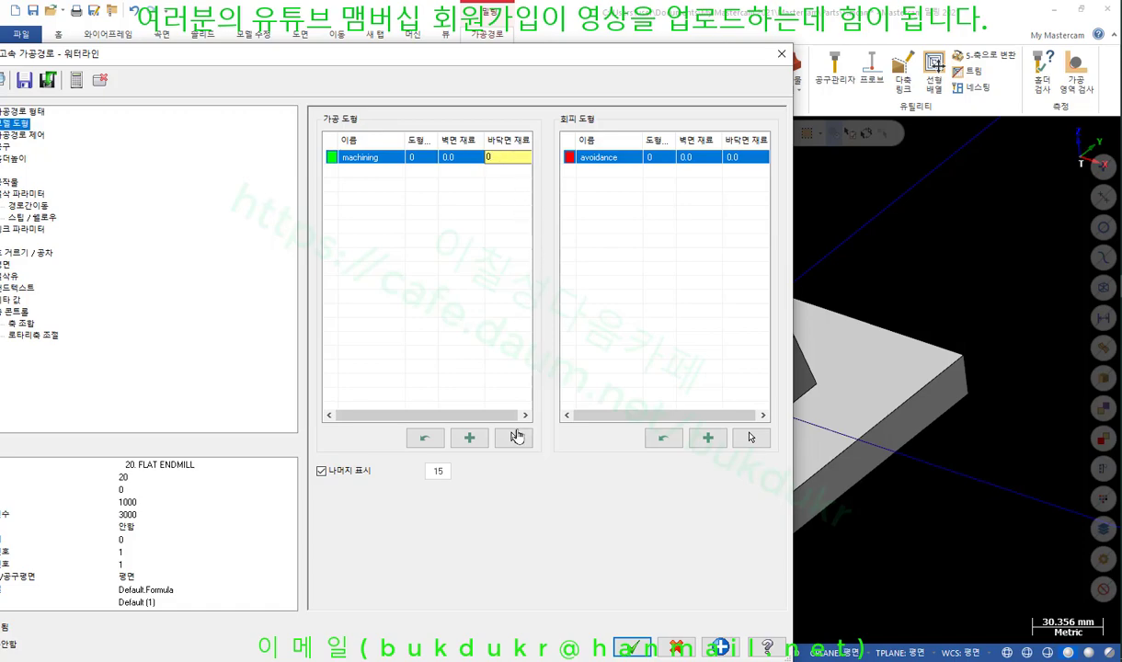
Select all faces of the two blocks, without the plate, as the waterline toolpath's machining geometry
{"action": "left_click", "coordinate": [515, 437]}
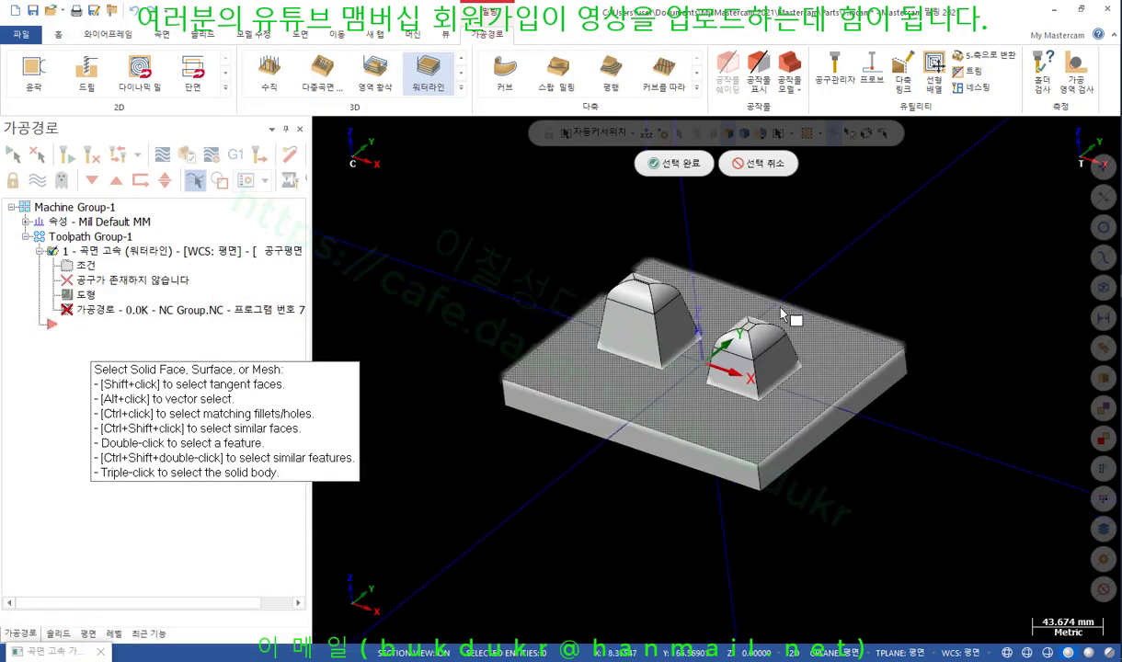
{"action": "middle_click_drag", "start_coordinate": [781, 314], "coordinate": [886, 275]}
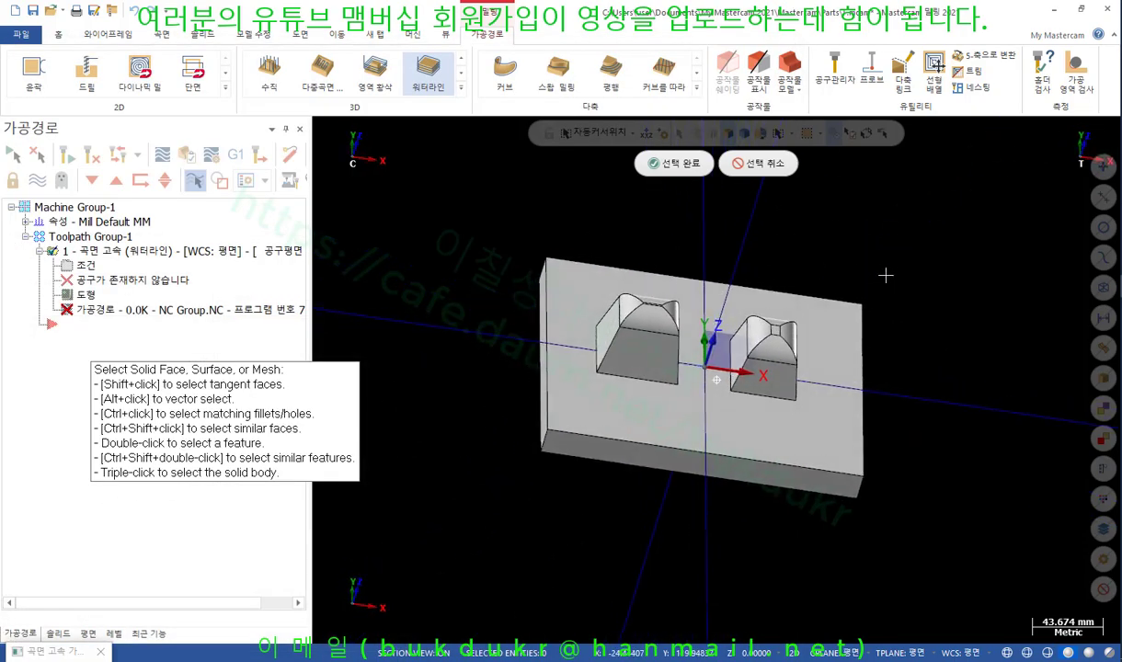
{"action": "left_click_drag", "start_coordinate": [837, 182], "coordinate": [564, 550]}
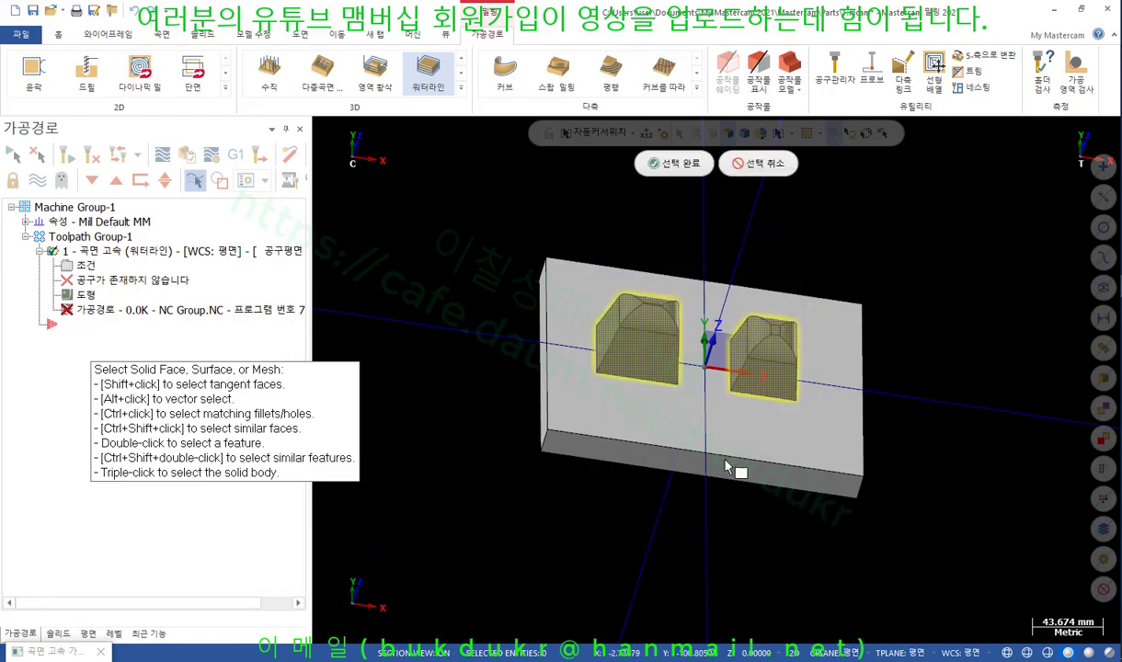
{"action": "middle_click_drag", "start_coordinate": [727, 467], "coordinate": [635, 214]}
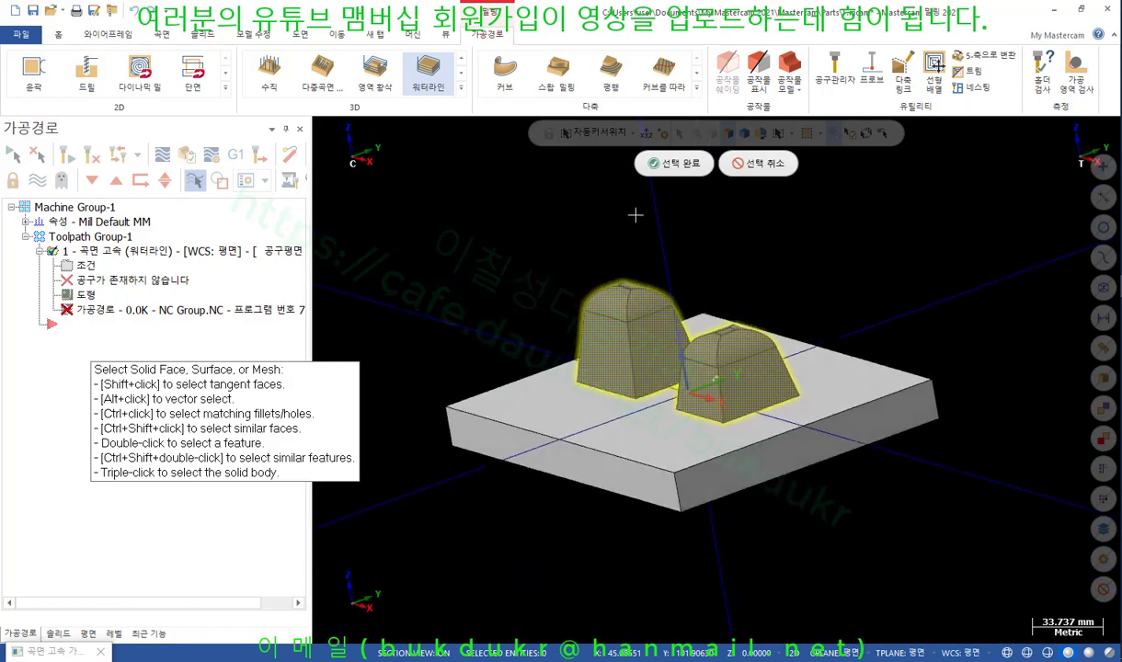
{"action": "left_click", "coordinate": [658, 163]}
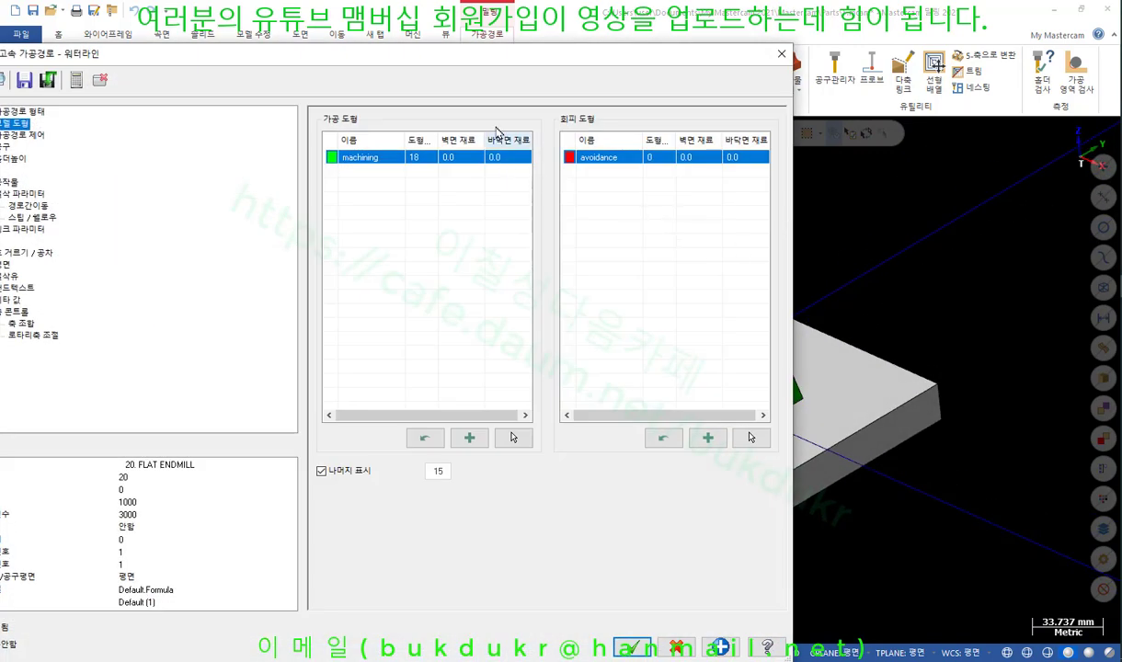
{"action": "left_click_drag", "start_coordinate": [388, 58], "coordinate": [707, 56]}
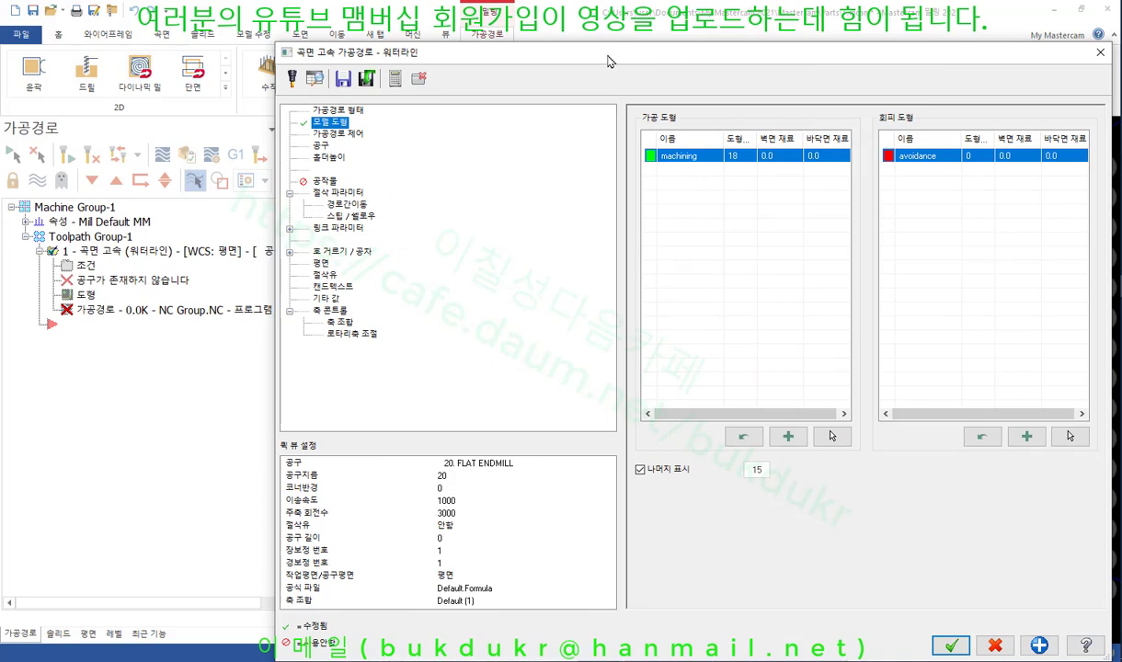
Remove the diameter restriction from the tool library filter and assign the 6 mm ball-nose end mill to the toolpath
{"action": "left_click", "coordinate": [338, 134]}
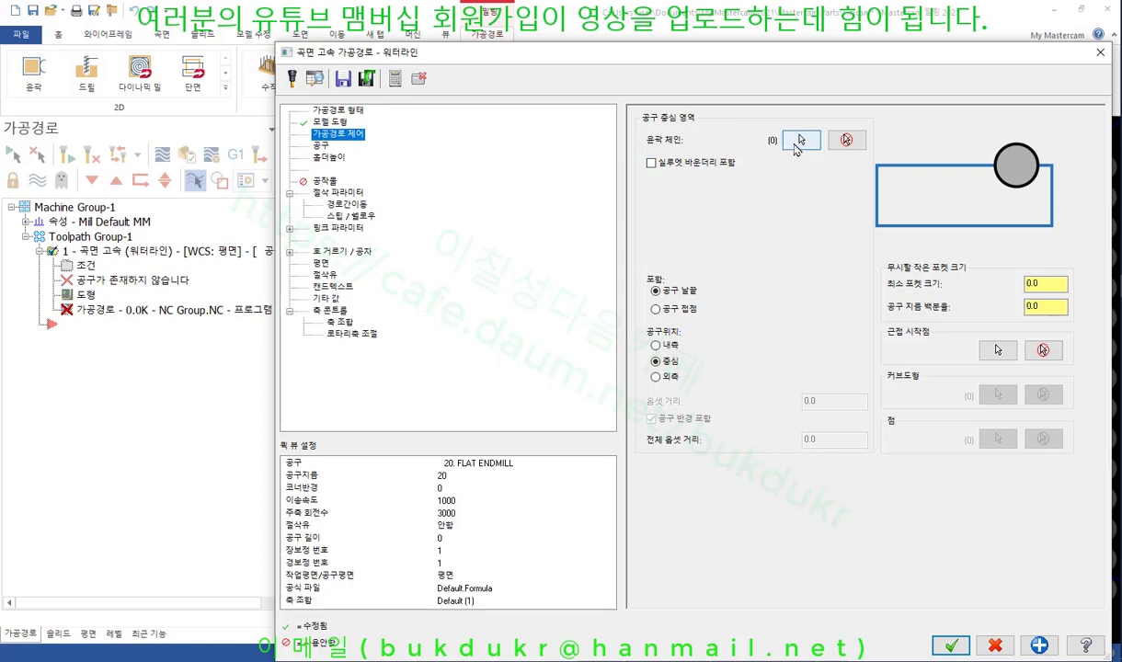
{"action": "left_click", "coordinate": [320, 146]}
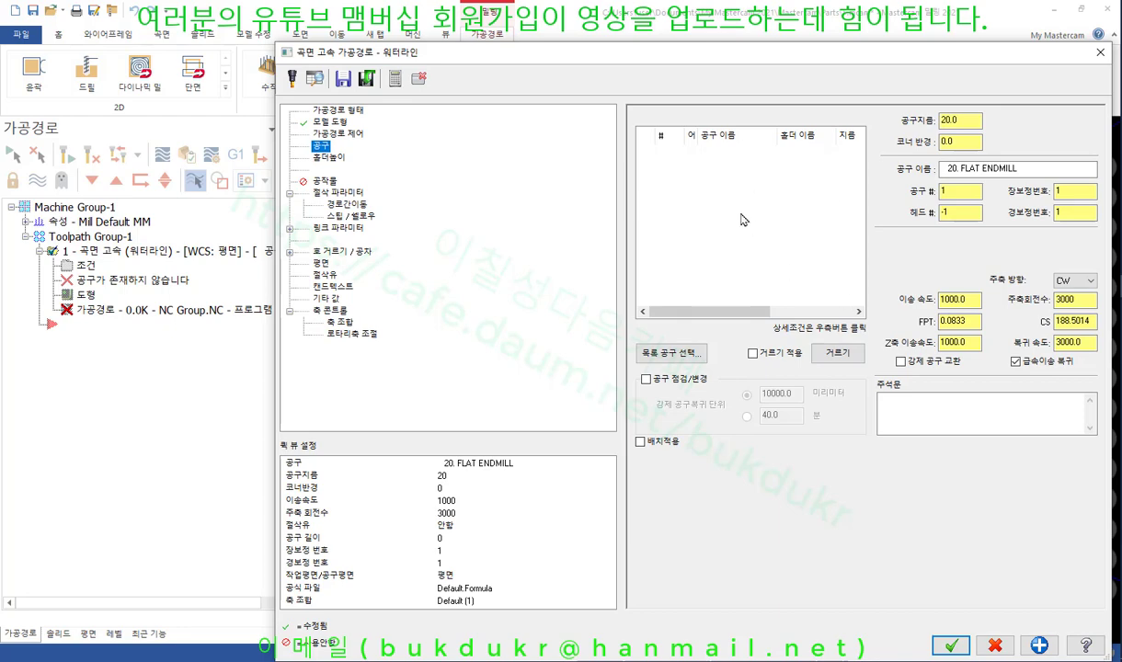
{"action": "left_click", "coordinate": [668, 352]}
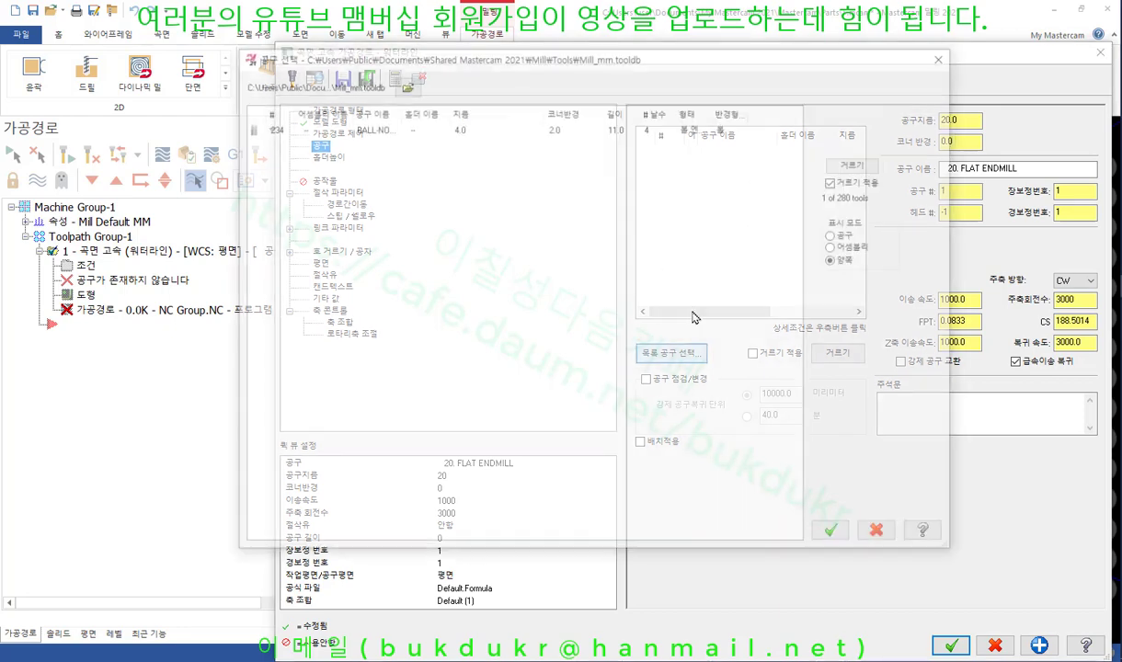
{"action": "left_click", "coordinate": [863, 166]}
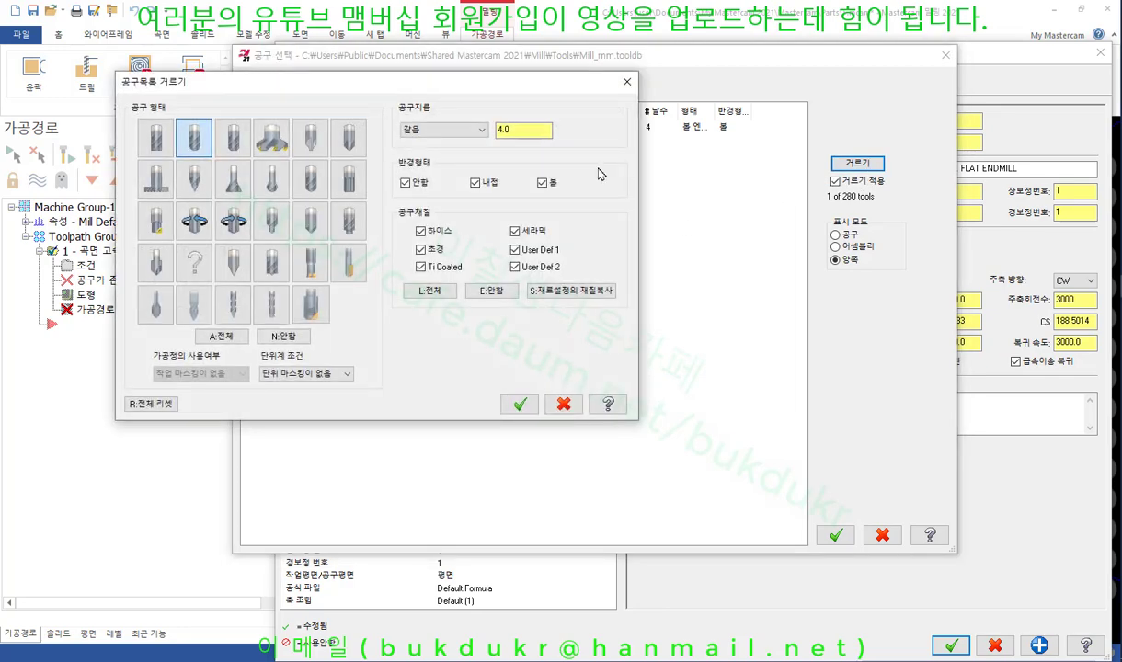
{"action": "left_click", "coordinate": [480, 129]}
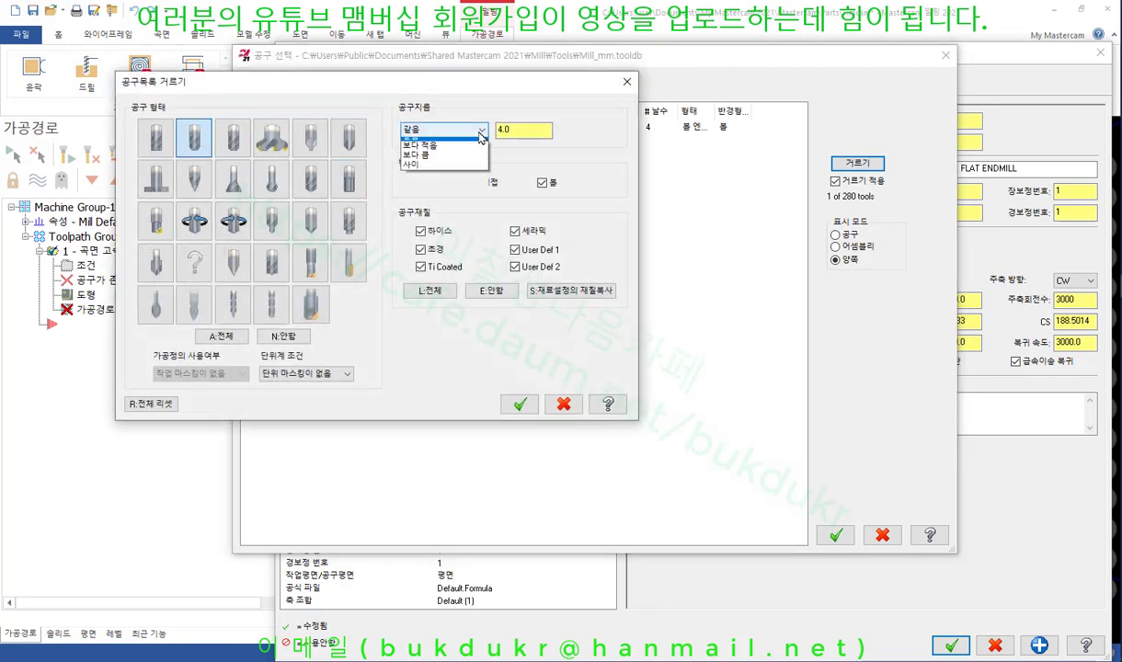
{"action": "left_click", "coordinate": [433, 139]}
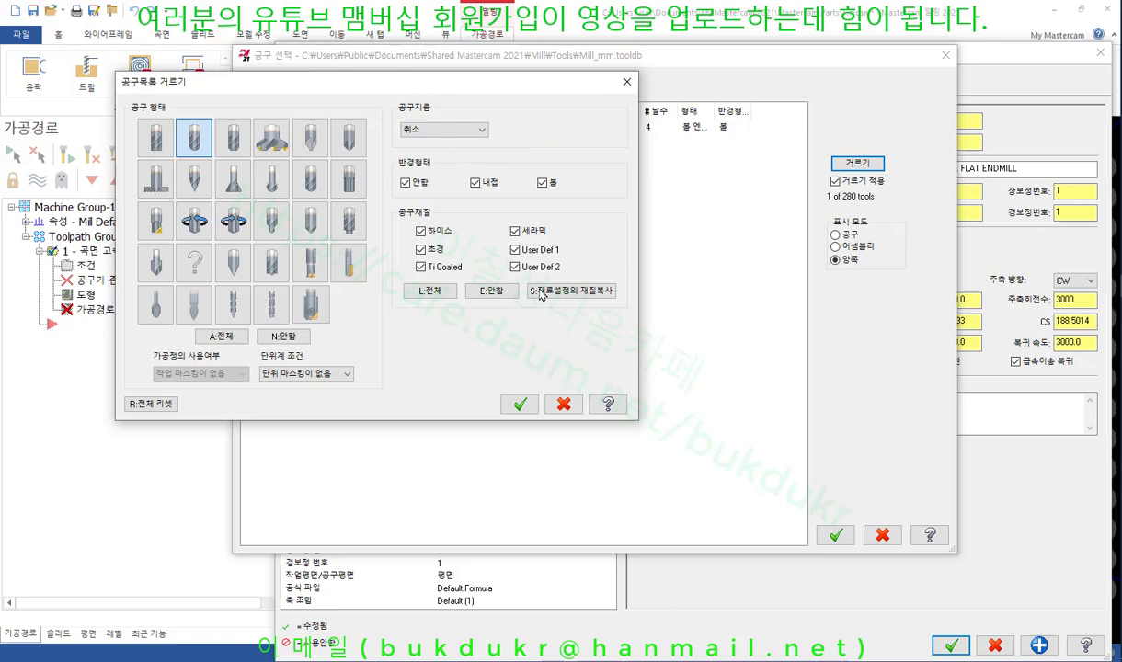
{"action": "left_click", "coordinate": [519, 404]}
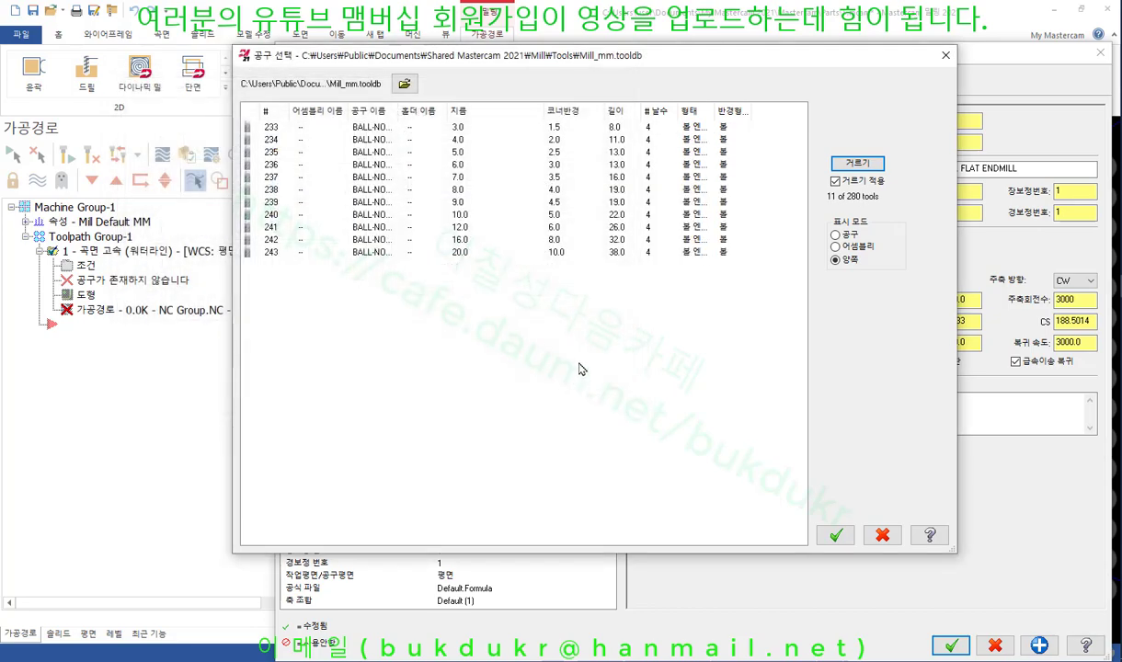
{"action": "double_click", "coordinate": [446, 166]}
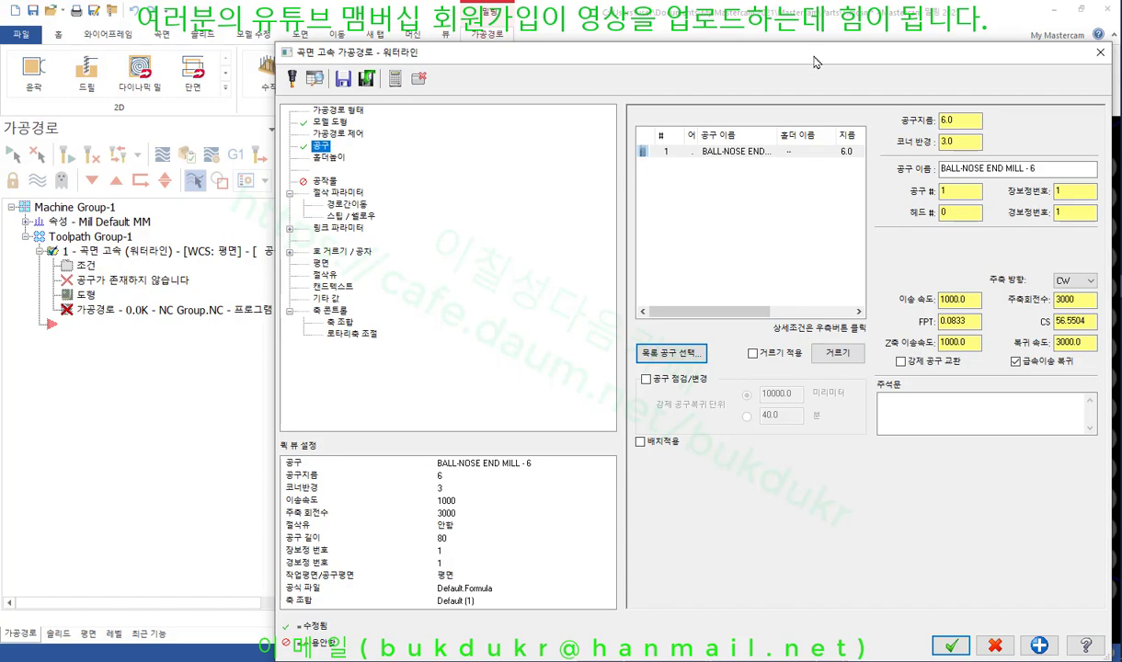
Generate the waterline toolpath and inspect its passes around the bases of both blocks
{"action": "left_click_drag", "start_coordinate": [813, 62], "coordinate": [479, 39]}
{"action": "left_click", "coordinate": [618, 623]}
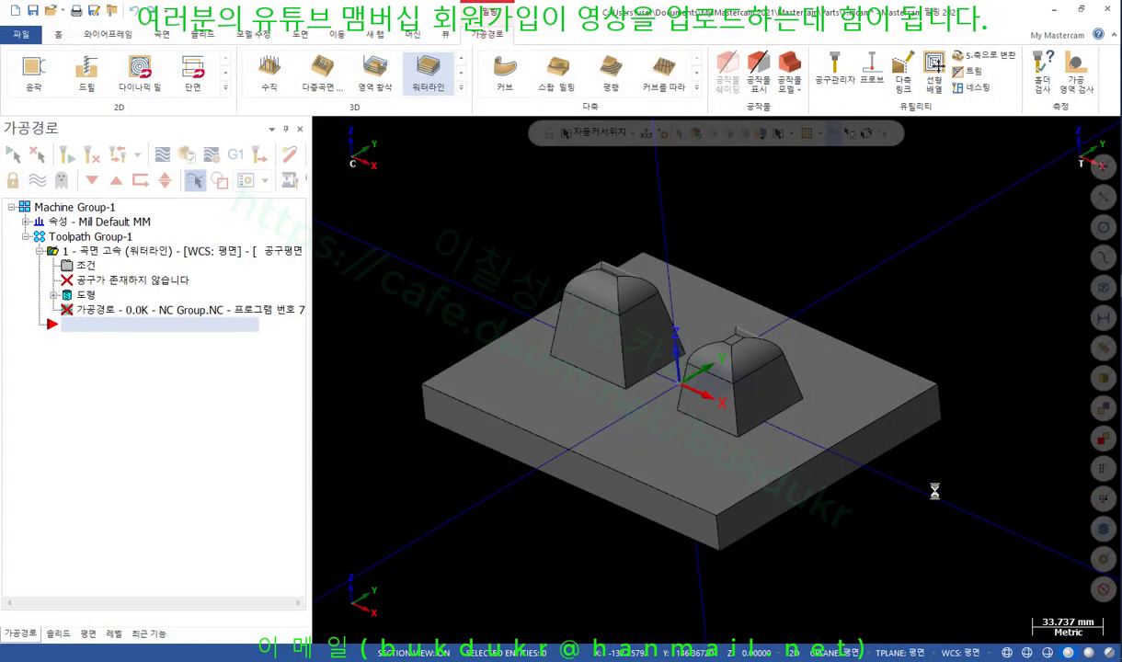
{"action": "scroll", "coordinate": [656, 372], "scroll_direction": "up", "scroll_amount": 5}
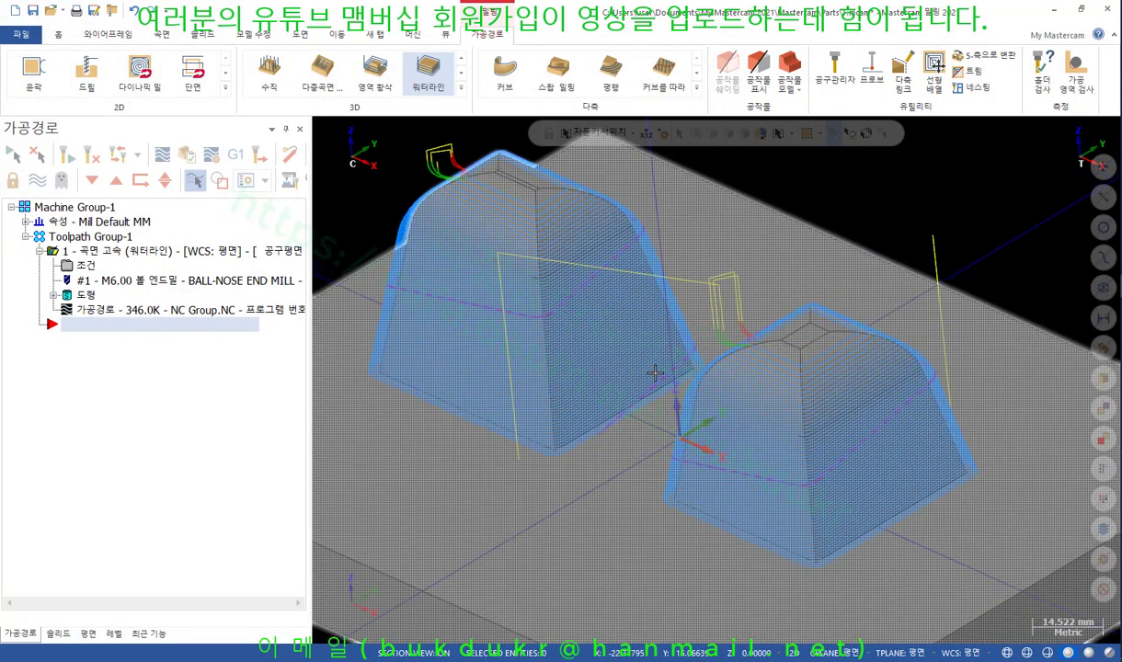
{"action": "mouse_move", "coordinate": [655, 372]}
{"action": "middle_mouse_down"}
{"action": "mouse_move", "coordinate": [816, 350]}
{"action": "mouse_move", "coordinate": [669, 356]}
{"action": "mouse_move", "coordinate": [655, 378]}
{"action": "mouse_move", "coordinate": [708, 375]}
{"action": "middle_mouse_up"}
{"action": "scroll", "coordinate": [642, 381], "scroll_direction": "down", "scroll_amount": 1}
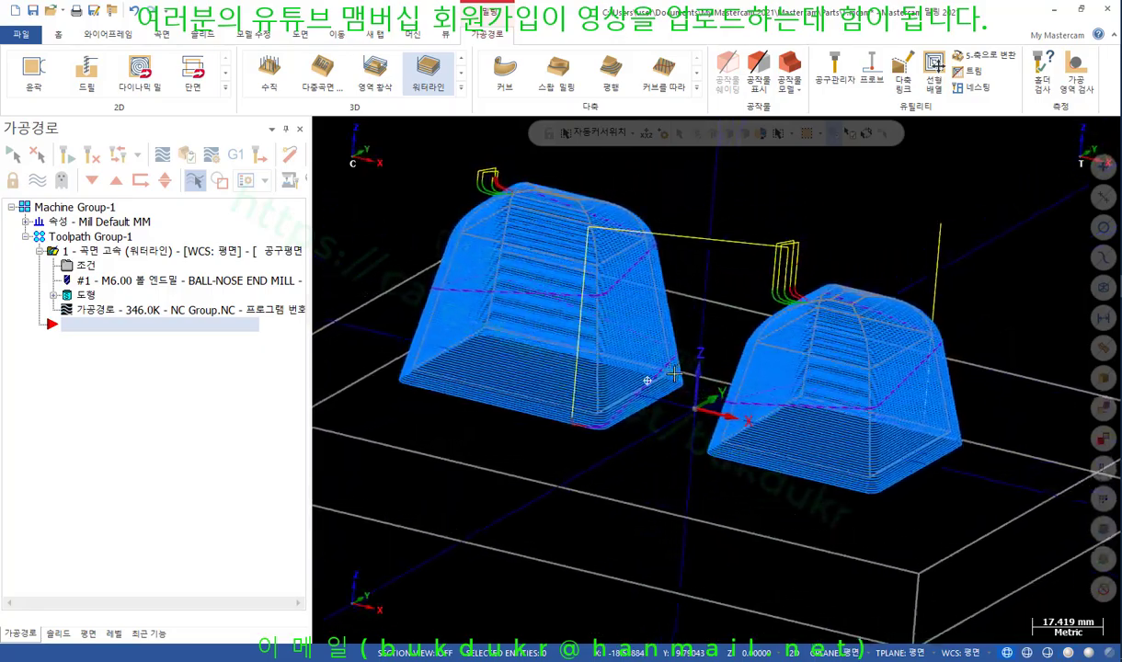
{"action": "scroll", "coordinate": [952, 495], "scroll_direction": "up", "scroll_amount": 4}
{"action": "middle_click_drag", "start_coordinate": [894, 453], "coordinate": [934, 452]}
{"action": "scroll", "coordinate": [810, 440], "scroll_direction": "down", "scroll_amount": 1}
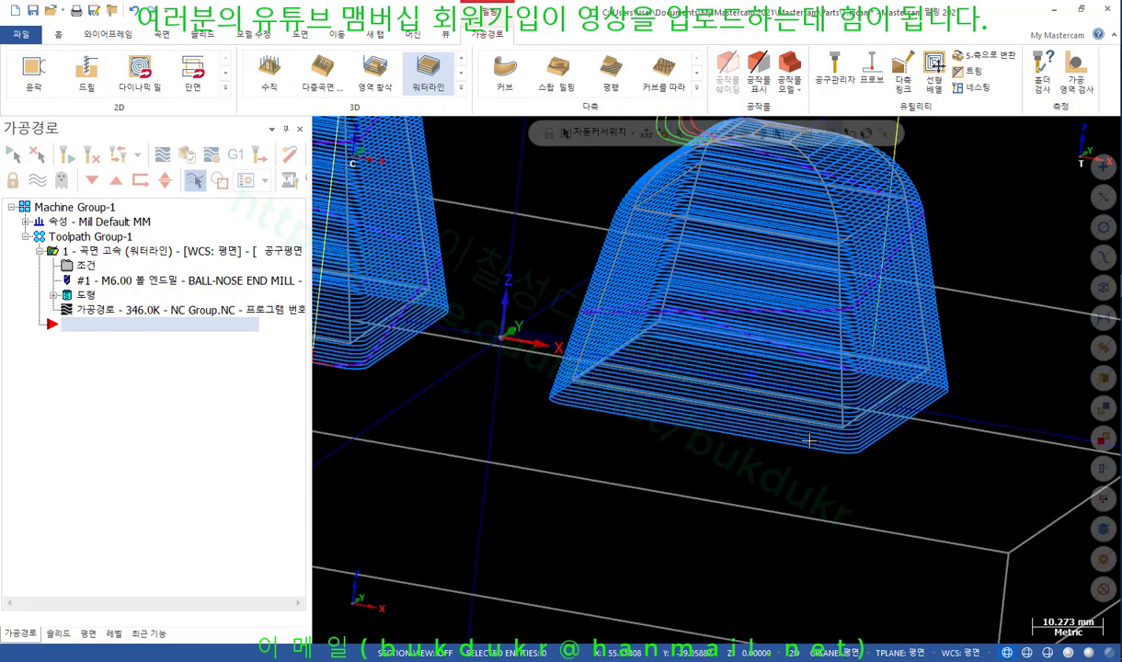
Display the model shaded and translucent, and show the taller block's base up close in the front view
{"action": "key", "text": "alt+s"}
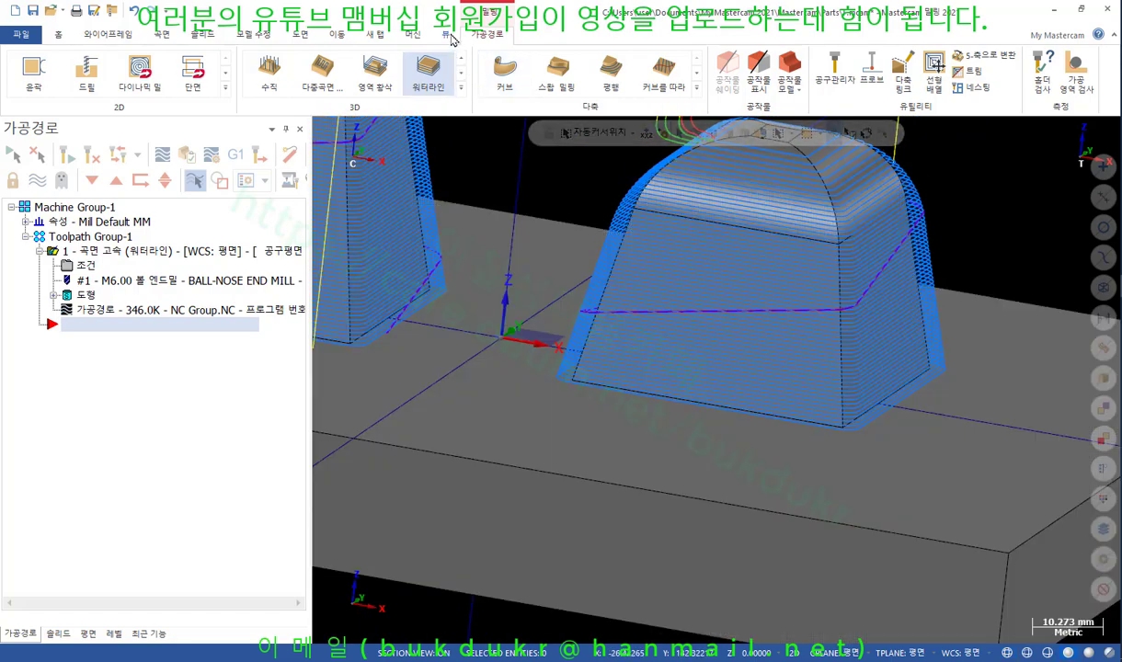
{"action": "left_click", "coordinate": [448, 35]}
{"action": "left_click", "coordinate": [491, 58]}
{"action": "scroll", "coordinate": [592, 294], "scroll_direction": "down", "scroll_amount": 3}
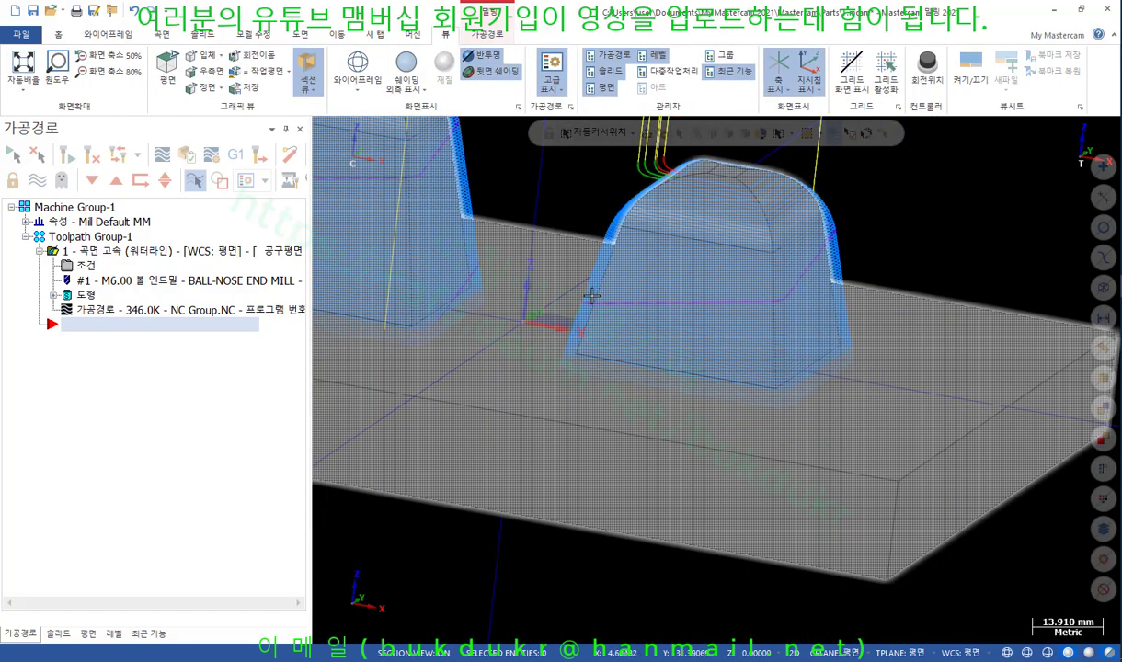
{"action": "right_click", "coordinate": [969, 169]}
{"action": "left_click", "coordinate": [910, 265]}
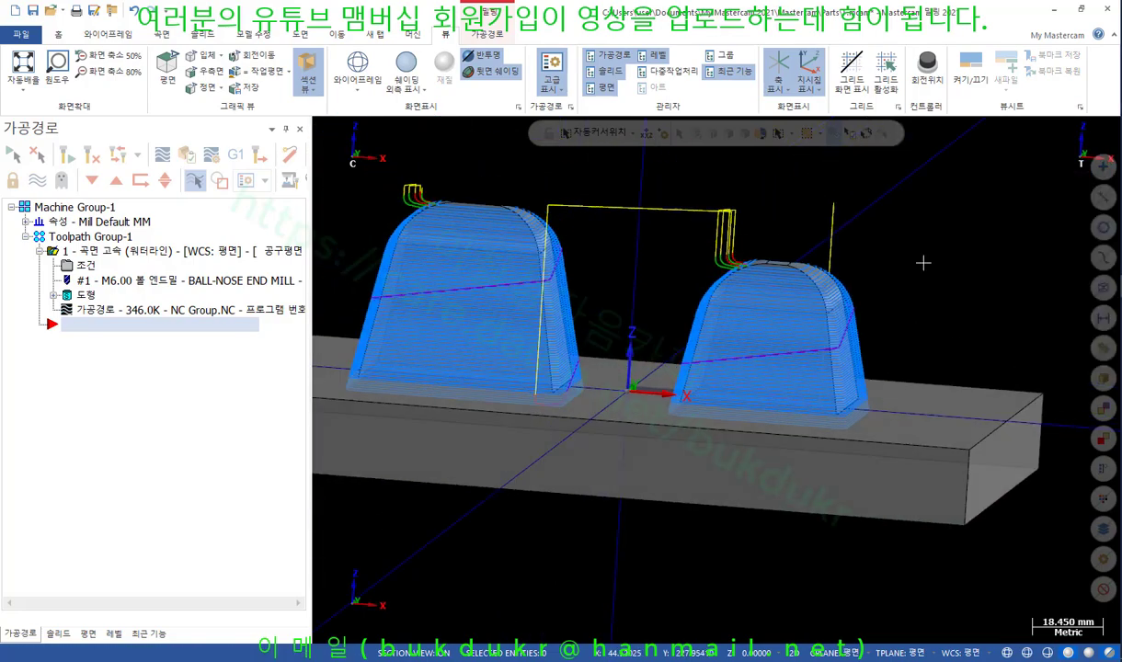
{"action": "scroll", "coordinate": [681, 432], "scroll_direction": "up", "scroll_amount": 5}
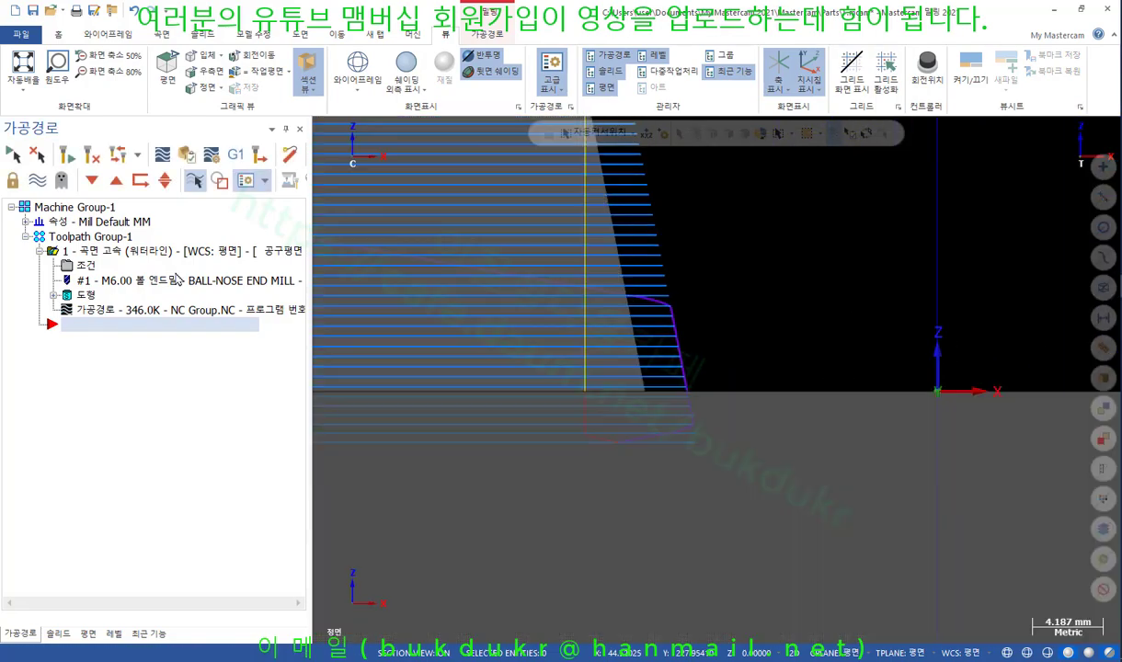
Backplot the toolpath to just above the plate's top face and examine how the ball tool meets the taller block's base
{"action": "left_click", "coordinate": [106, 309]}
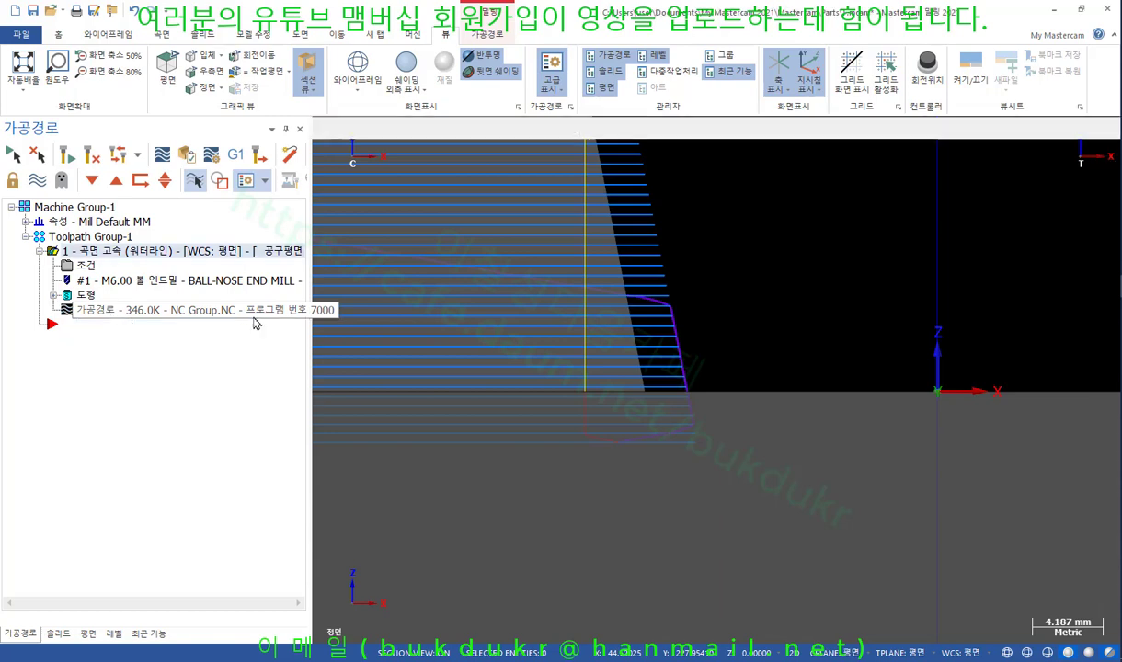
{"action": "left_click_drag", "start_coordinate": [544, 137], "coordinate": [809, 141]}
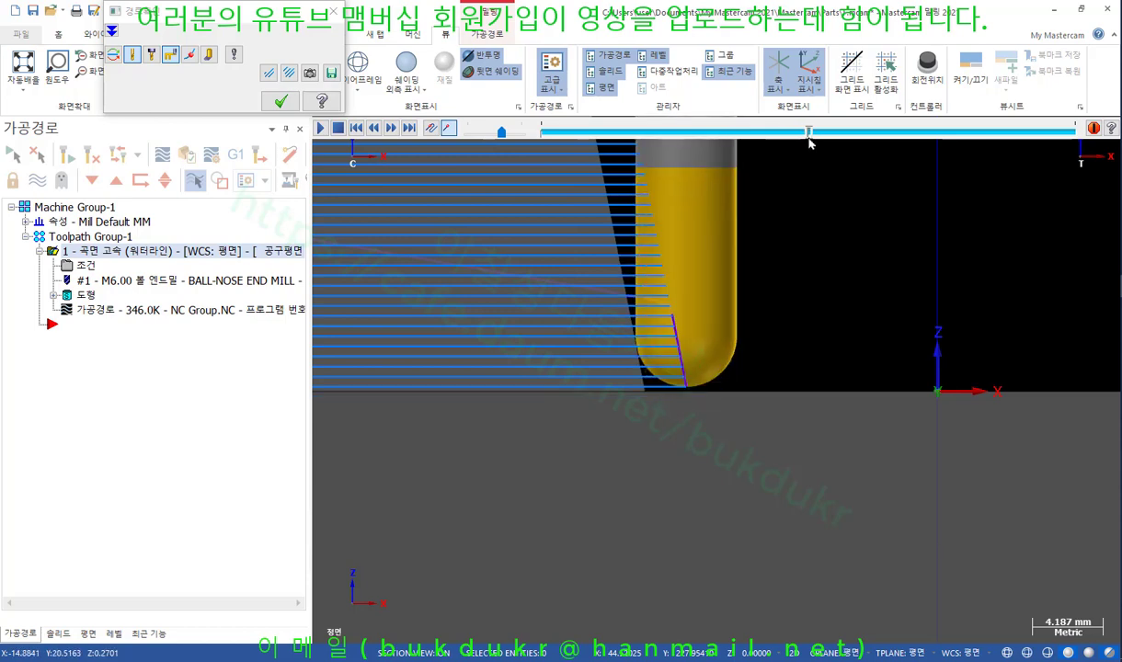
{"action": "scroll", "coordinate": [706, 412], "scroll_direction": "up", "scroll_amount": 2}
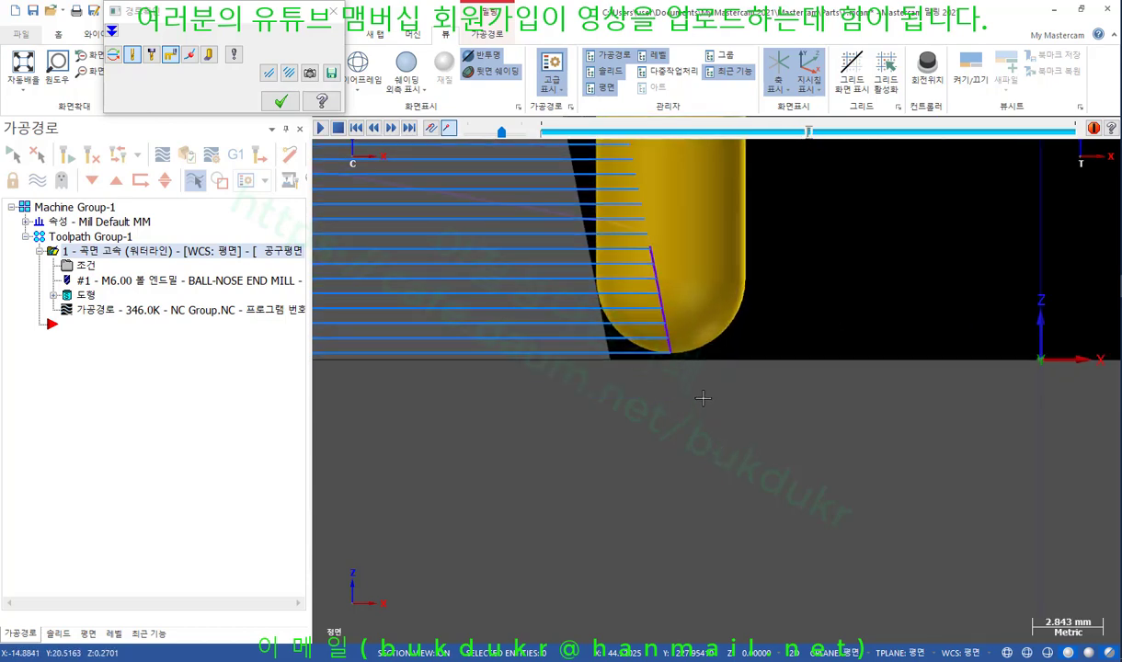
{"action": "scroll", "coordinate": [845, 344], "scroll_direction": "down", "scroll_amount": 1}
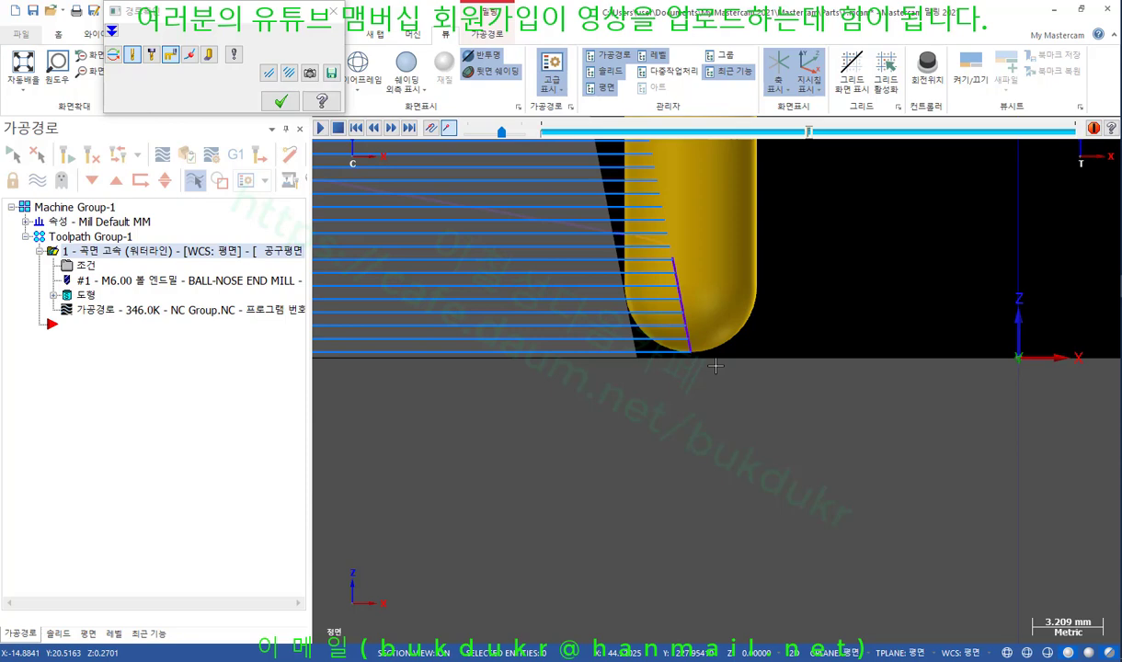
{"action": "scroll", "coordinate": [678, 288], "scroll_direction": "up", "scroll_amount": 2}
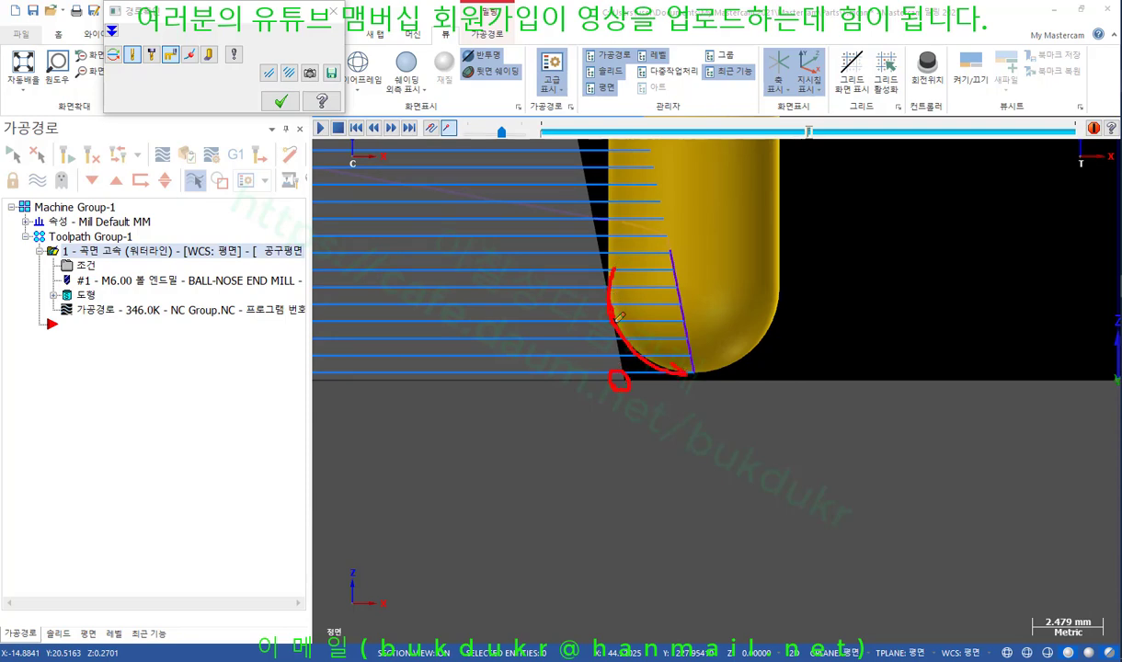
{"action": "right_click", "coordinate": [806, 290]}
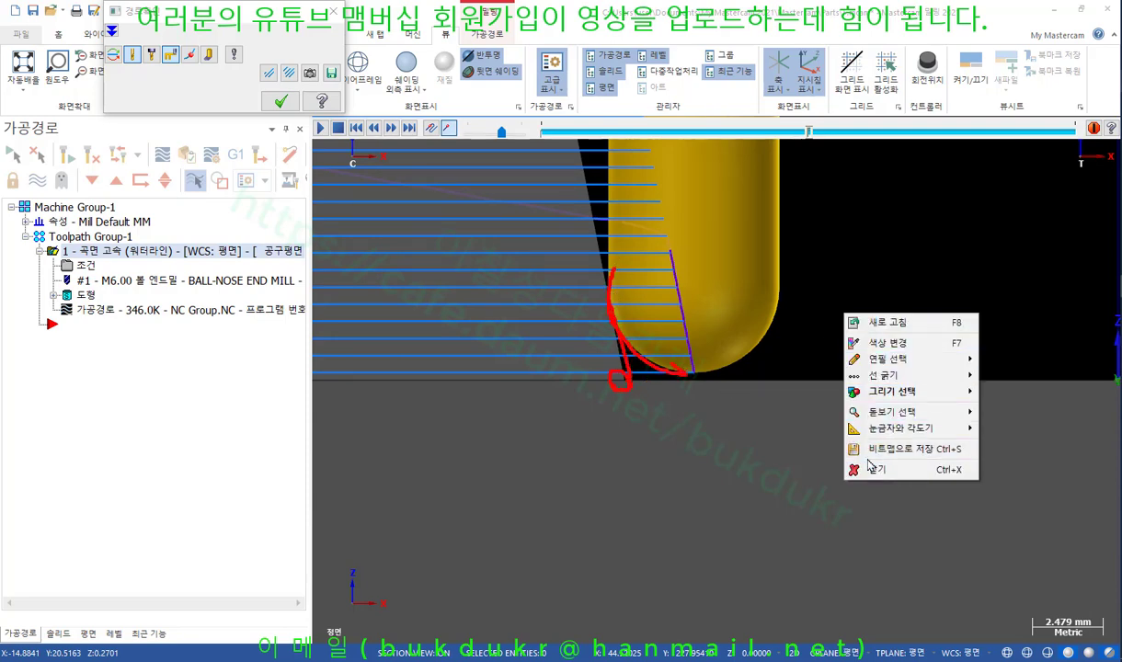
{"action": "left_click", "coordinate": [833, 451]}
Advance the backplot to the smaller block, examine the passes below the plate's top face, and close the backplot
{"action": "left_click_drag", "start_coordinate": [808, 134], "coordinate": [864, 145]}
{"action": "scroll", "coordinate": [855, 311], "scroll_direction": "down", "scroll_amount": 8}
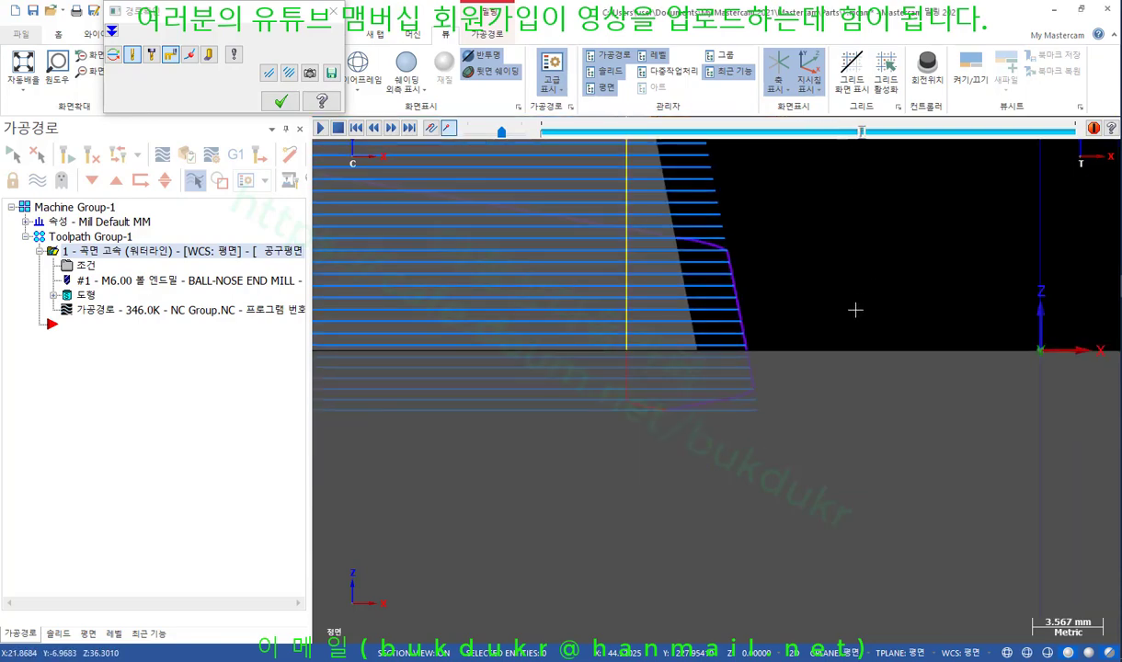
{"action": "middle_click_drag", "start_coordinate": [856, 311], "coordinate": [783, 344]}
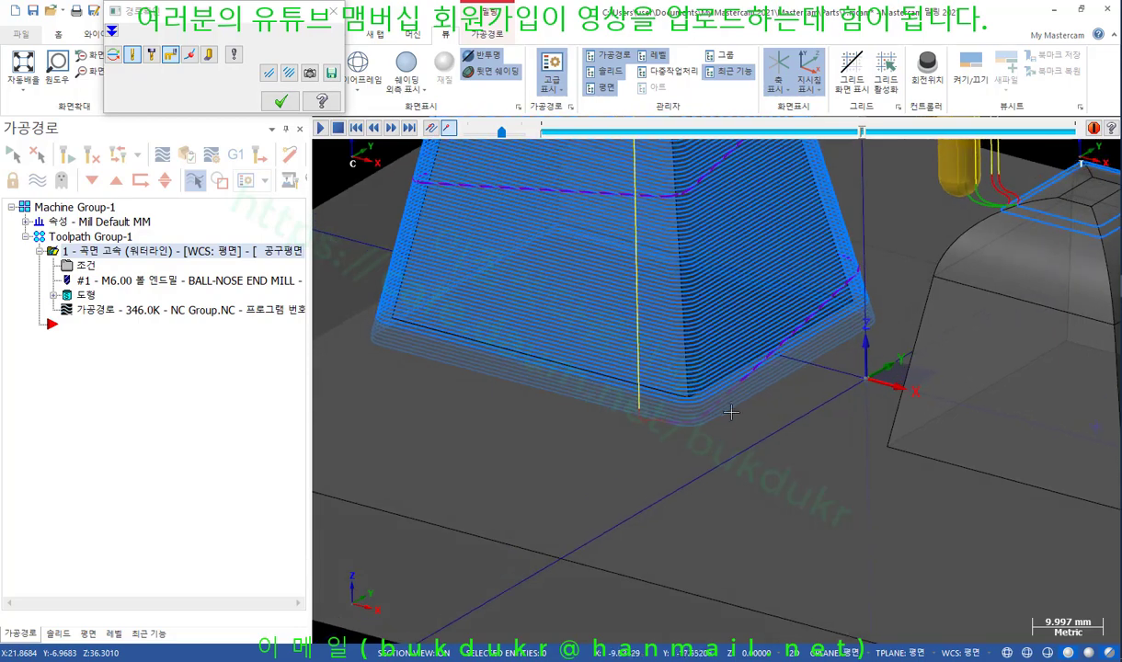
{"action": "scroll", "coordinate": [650, 430], "scroll_direction": "up", "scroll_amount": 3}
{"action": "scroll", "coordinate": [613, 444], "scroll_direction": "down", "scroll_amount": 5}
{"action": "scroll", "coordinate": [611, 443], "scroll_direction": "down", "scroll_amount": 4}
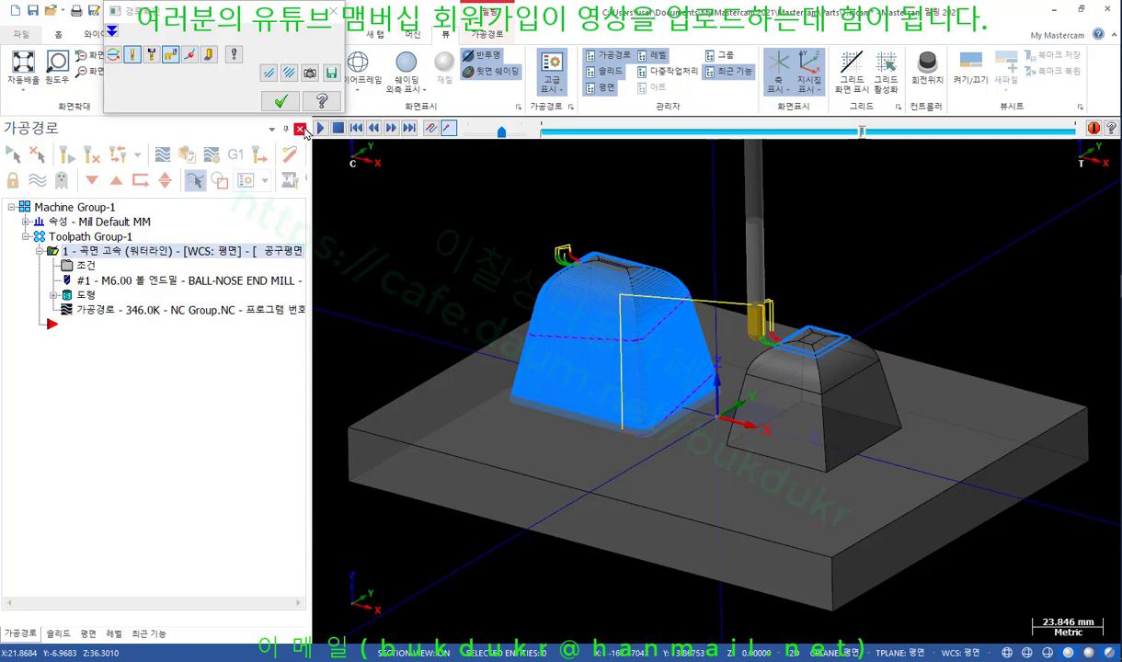
{"action": "left_click", "coordinate": [280, 101]}
{"action": "middle_click_drag", "start_coordinate": [754, 340], "coordinate": [765, 391]}
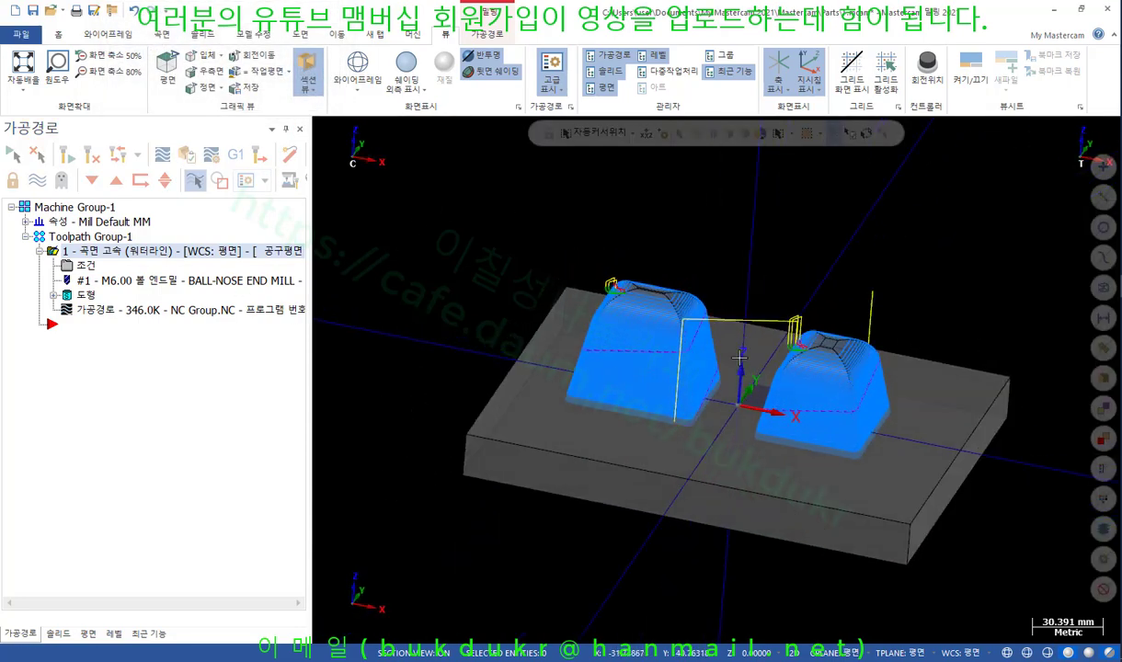
{"action": "scroll", "coordinate": [930, 423], "scroll_direction": "up", "scroll_amount": 1}
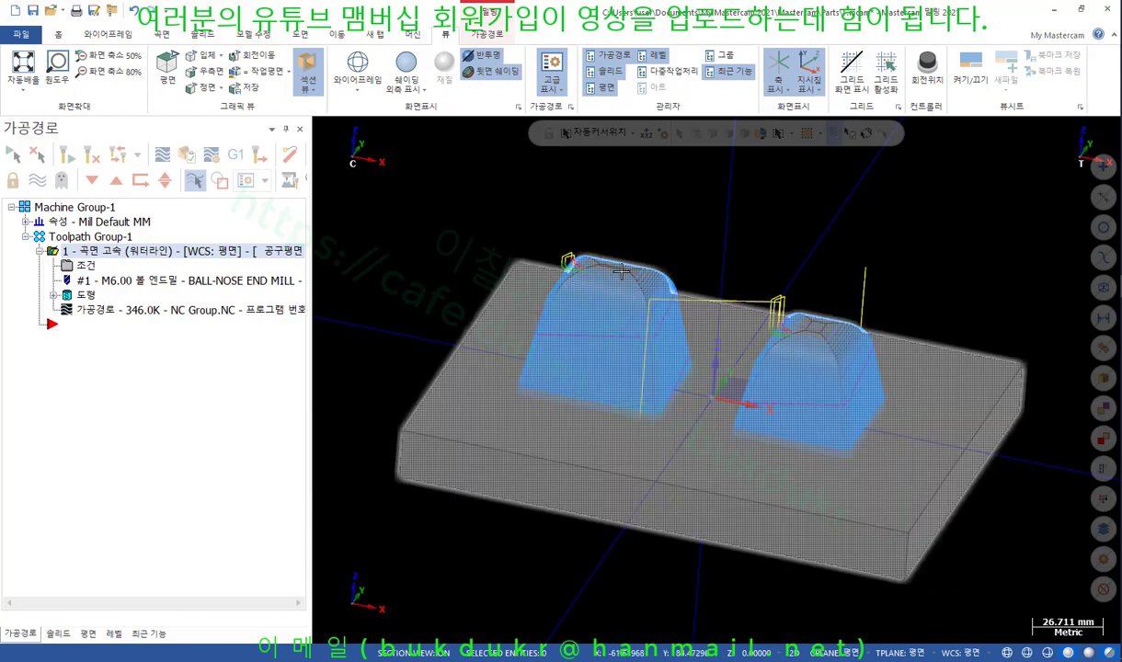
Add the plate's top face to the waterline toolpath's avoidance geometry and accept the changed parameters
{"action": "left_click", "coordinate": [86, 266]}
{"action": "left_click", "coordinate": [46, 92]}
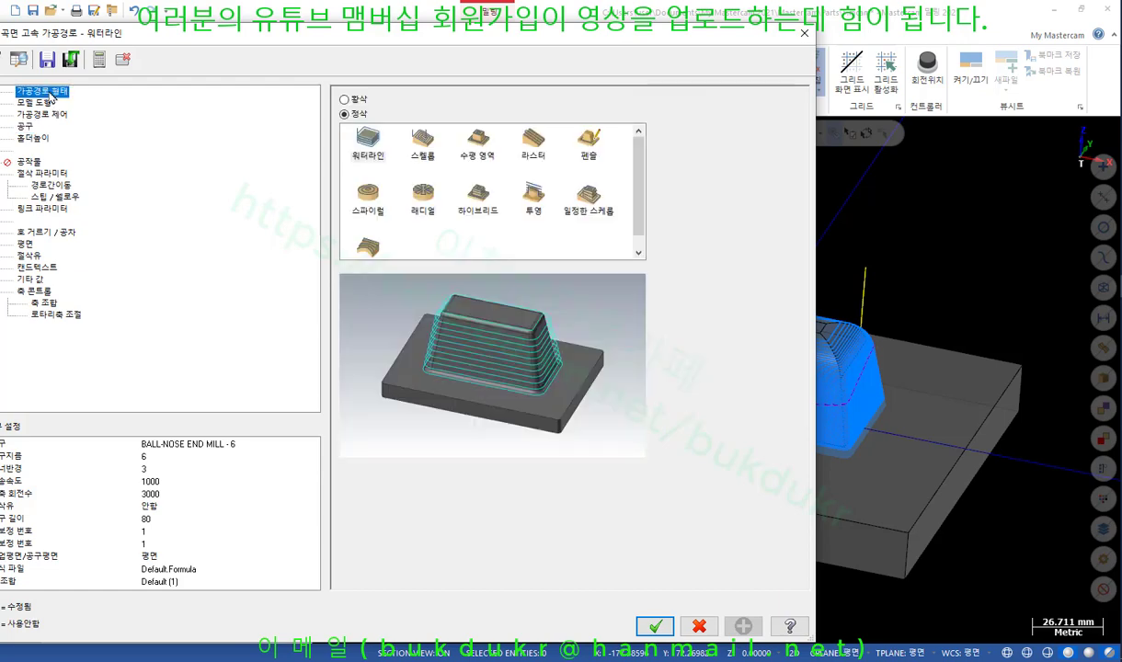
{"action": "left_click", "coordinate": [41, 104]}
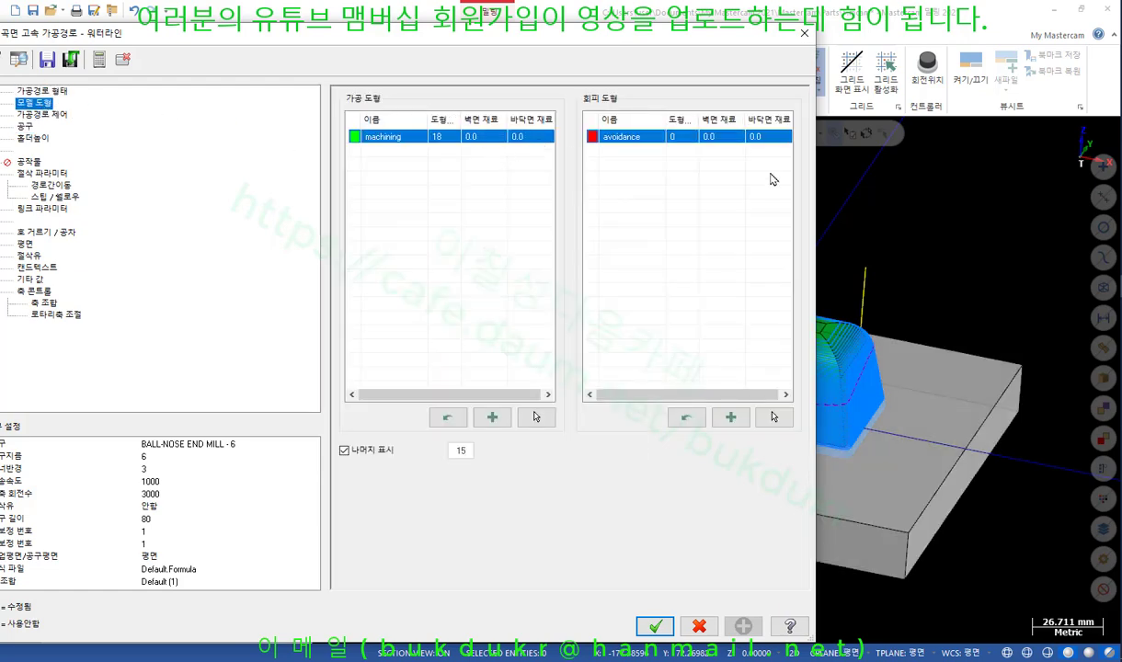
{"action": "left_click", "coordinate": [773, 418]}
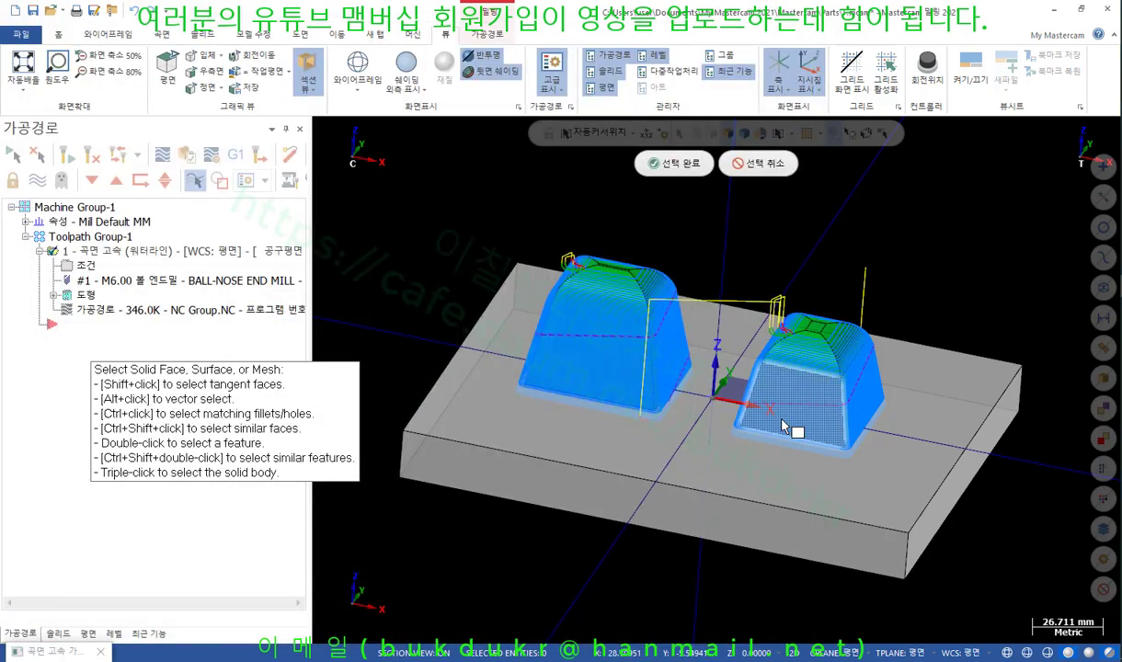
{"action": "left_click", "coordinate": [689, 168]}
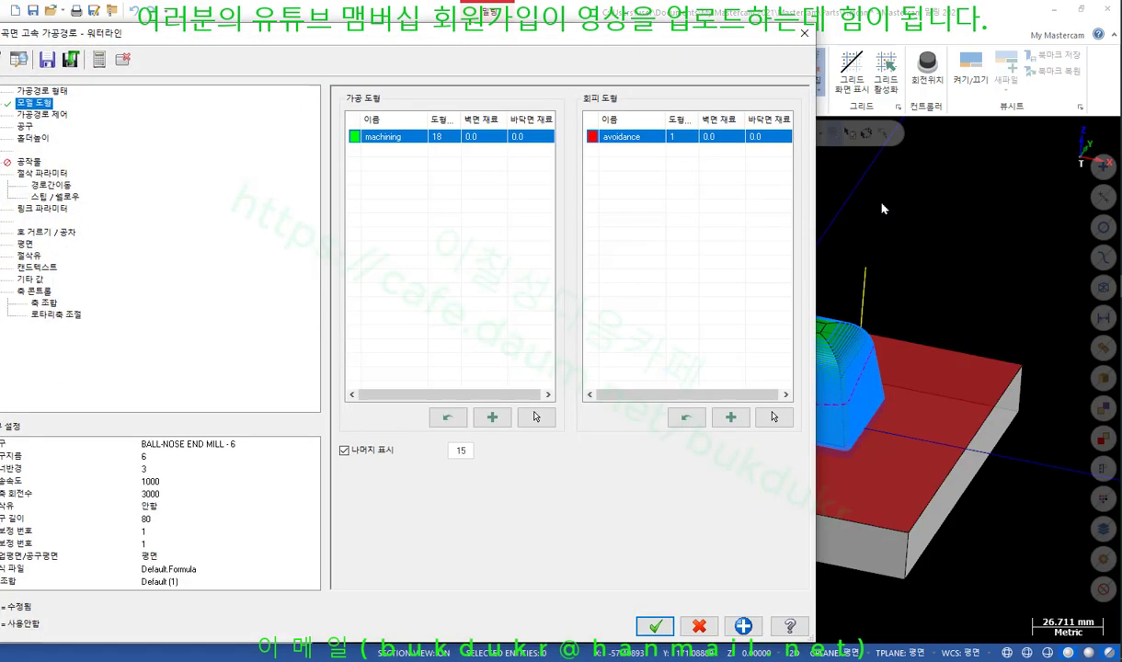
{"action": "left_click_drag", "start_coordinate": [690, 37], "coordinate": [895, 28]}
{"action": "left_click", "coordinate": [831, 622]}
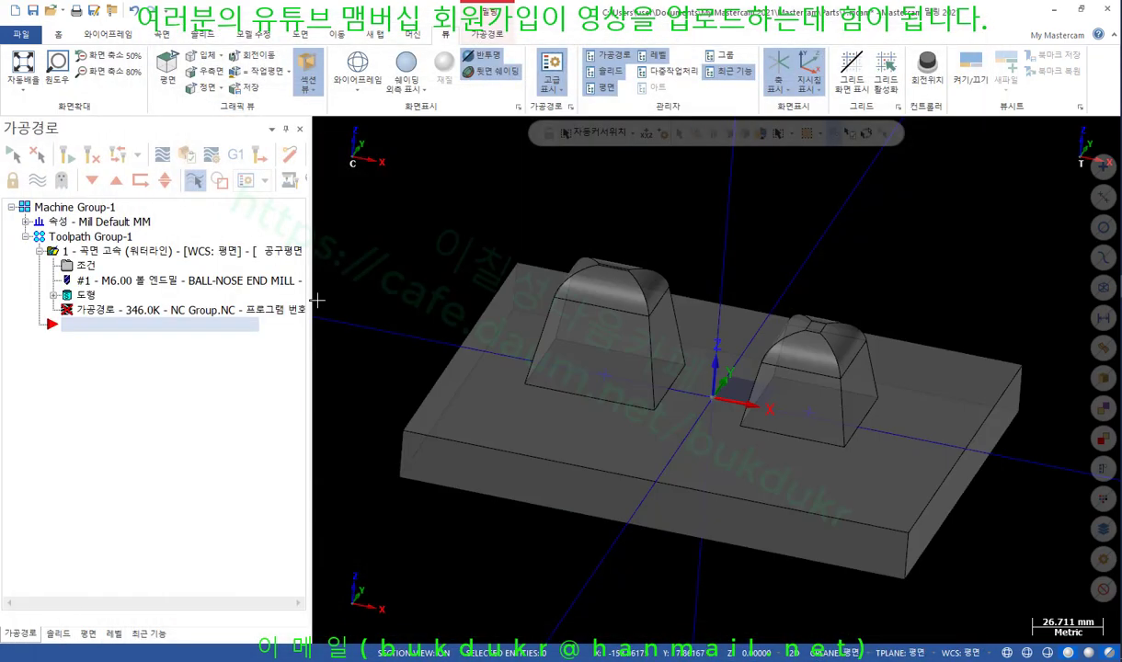
Regenerate the waterline toolpath and inspect its lowest passes where the blocks meet the plate
{"action": "left_click", "coordinate": [72, 156]}
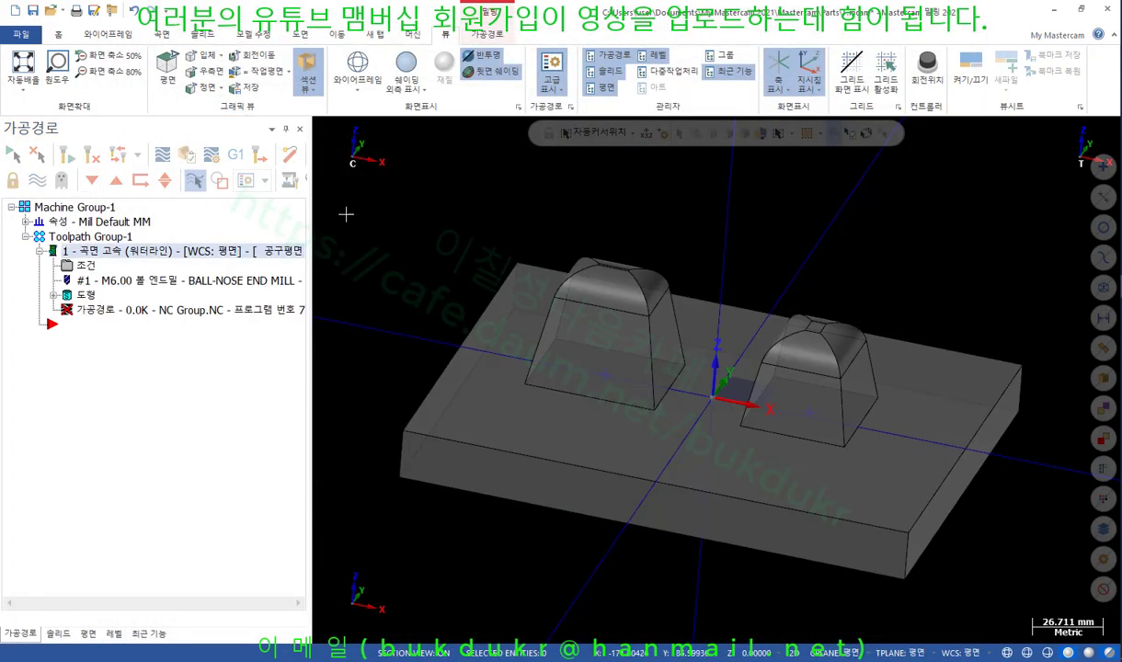
{"action": "scroll", "coordinate": [603, 295], "scroll_direction": "up", "scroll_amount": 1}
{"action": "middle_click_drag", "start_coordinate": [621, 303], "coordinate": [661, 281]}
{"action": "scroll", "coordinate": [714, 434], "scroll_direction": "up", "scroll_amount": 4}
{"action": "scroll", "coordinate": [663, 417], "scroll_direction": "up", "scroll_amount": 5}
{"action": "middle_click_drag", "start_coordinate": [656, 421], "coordinate": [620, 445]}
{"action": "scroll", "coordinate": [705, 398], "scroll_direction": "down", "scroll_amount": 7}
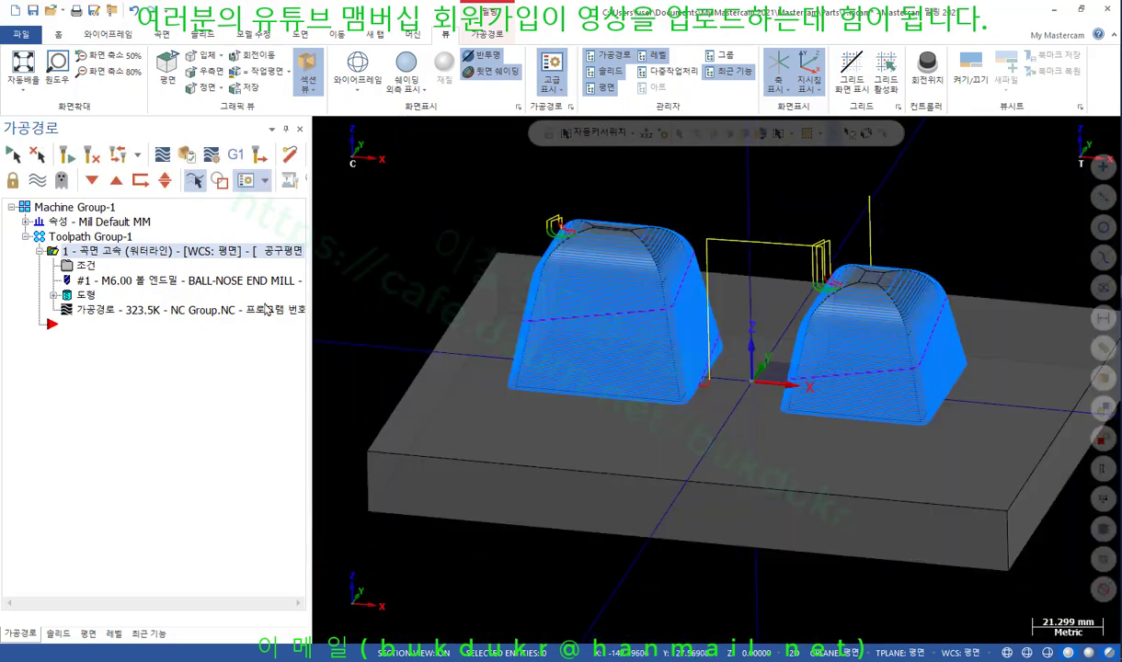
Backplot the waterline toolpath and examine its first passes around the taller block's top
{"action": "left_click", "coordinate": [85, 313]}
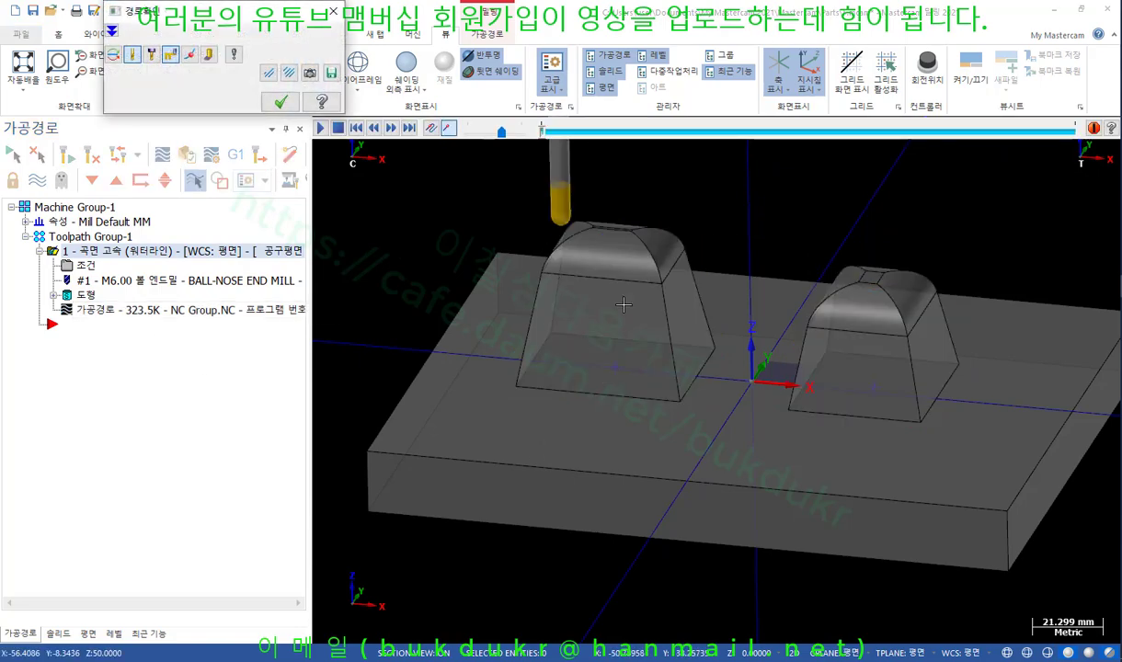
{"action": "scroll", "coordinate": [563, 198], "scroll_direction": "up", "scroll_amount": 3}
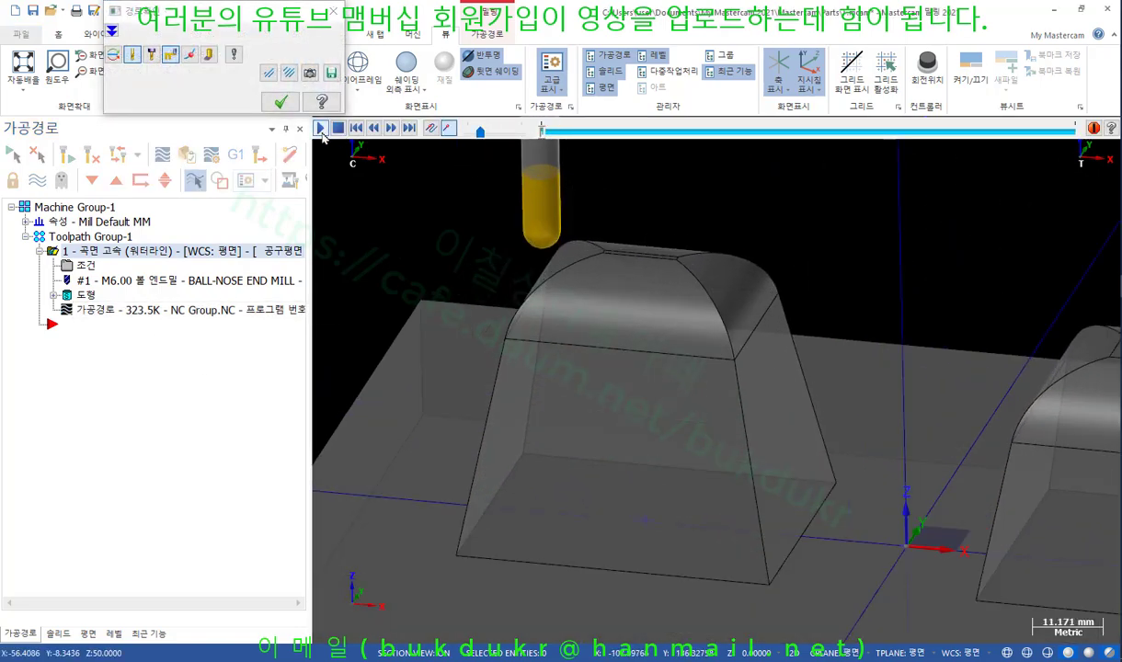
{"action": "left_click", "coordinate": [321, 130]}
{"action": "scroll", "coordinate": [527, 260], "scroll_direction": "up", "scroll_amount": 2}
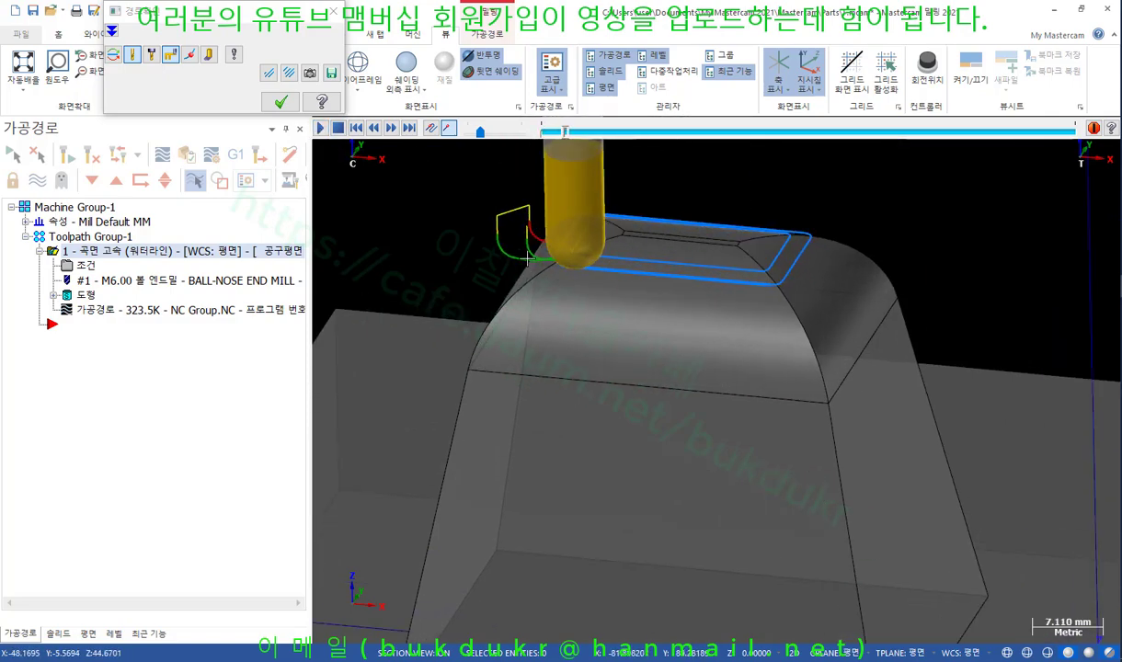
{"action": "scroll", "coordinate": [528, 260], "scroll_direction": "up", "scroll_amount": 3}
{"action": "mouse_move", "coordinate": [527, 259]}
{"action": "middle_mouse_down"}
{"action": "mouse_move", "coordinate": [729, 243]}
{"action": "mouse_move", "coordinate": [753, 279]}
{"action": "mouse_move", "coordinate": [742, 284]}
{"action": "middle_mouse_up"}
{"action": "scroll", "coordinate": [561, 346], "scroll_direction": "down", "scroll_amount": 2}
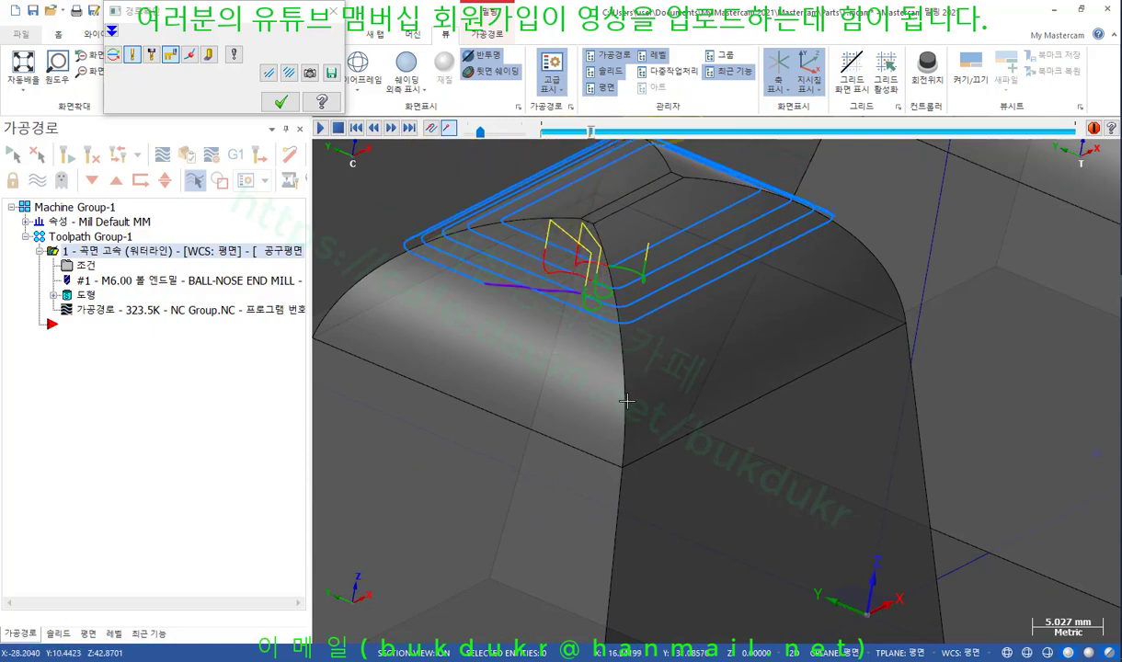
Follow the backplot down the taller block's rounded top, examine the wavy transition moves between depth levels, and close the backplot
{"action": "scroll", "coordinate": [687, 391], "scroll_direction": "down", "scroll_amount": 2}
{"action": "mouse_move", "coordinate": [552, 395]}
{"action": "middle_mouse_down"}
{"action": "mouse_move", "coordinate": [548, 356]}
{"action": "mouse_move", "coordinate": [689, 341]}
{"action": "mouse_move", "coordinate": [717, 370]}
{"action": "mouse_move", "coordinate": [704, 359]}
{"action": "middle_mouse_up"}
{"action": "scroll", "coordinate": [550, 295], "scroll_direction": "up", "scroll_amount": 4}
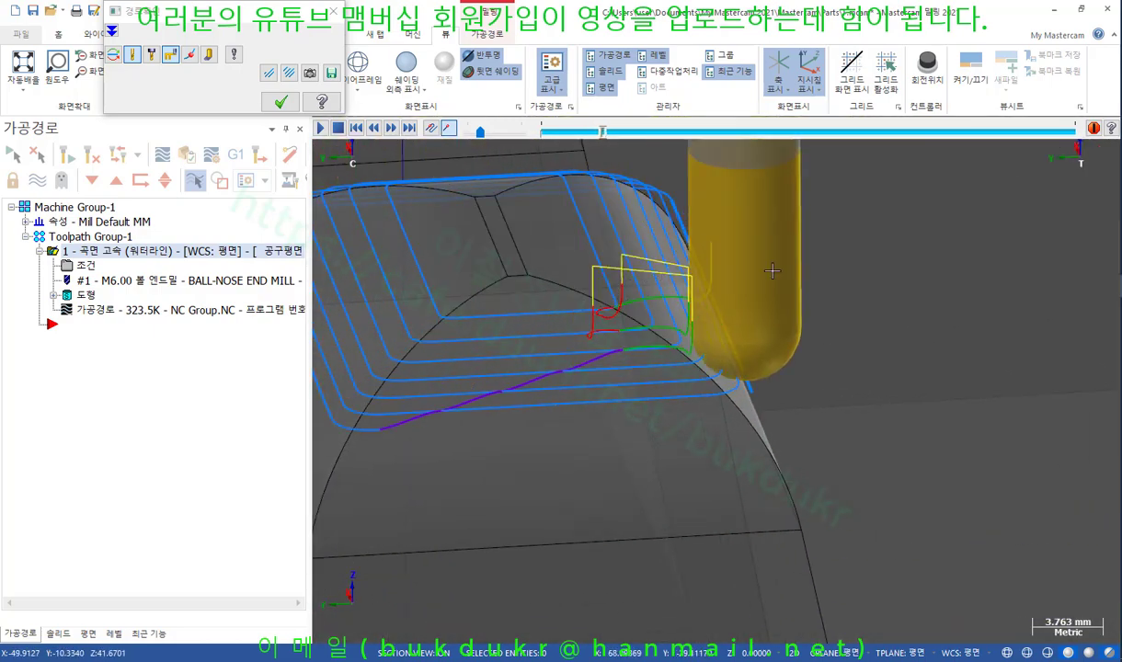
{"action": "scroll", "coordinate": [782, 270], "scroll_direction": "down", "scroll_amount": 3}
{"action": "scroll", "coordinate": [618, 343], "scroll_direction": "up", "scroll_amount": 5}
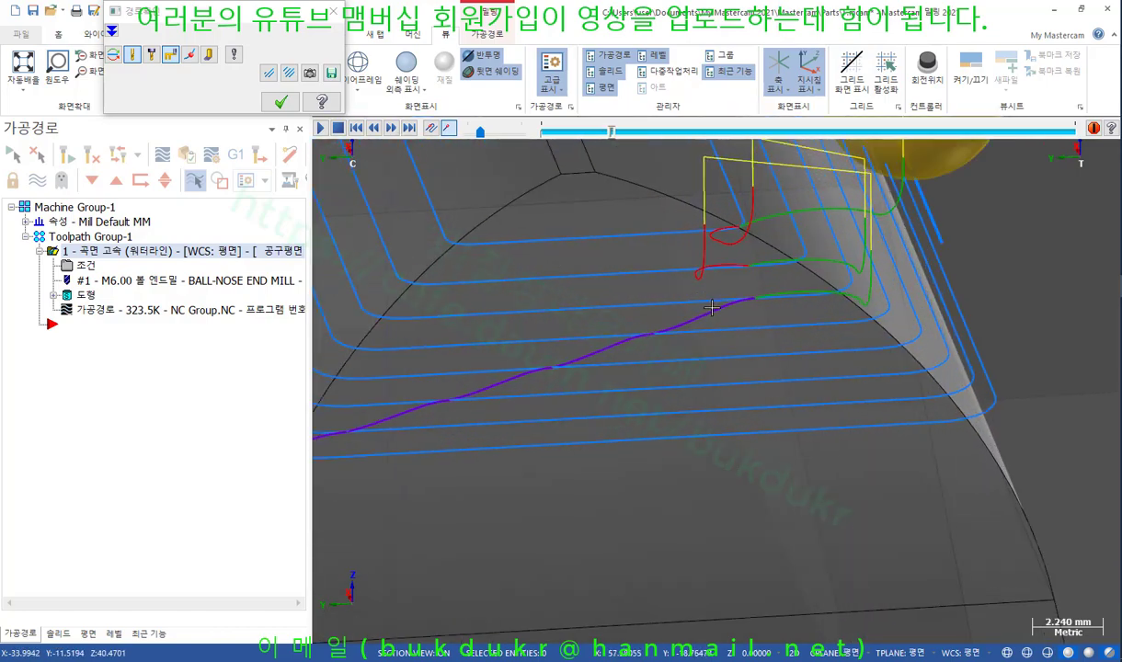
{"action": "scroll", "coordinate": [727, 311], "scroll_direction": "up", "scroll_amount": 2}
{"action": "scroll", "coordinate": [755, 319], "scroll_direction": "down", "scroll_amount": 1}
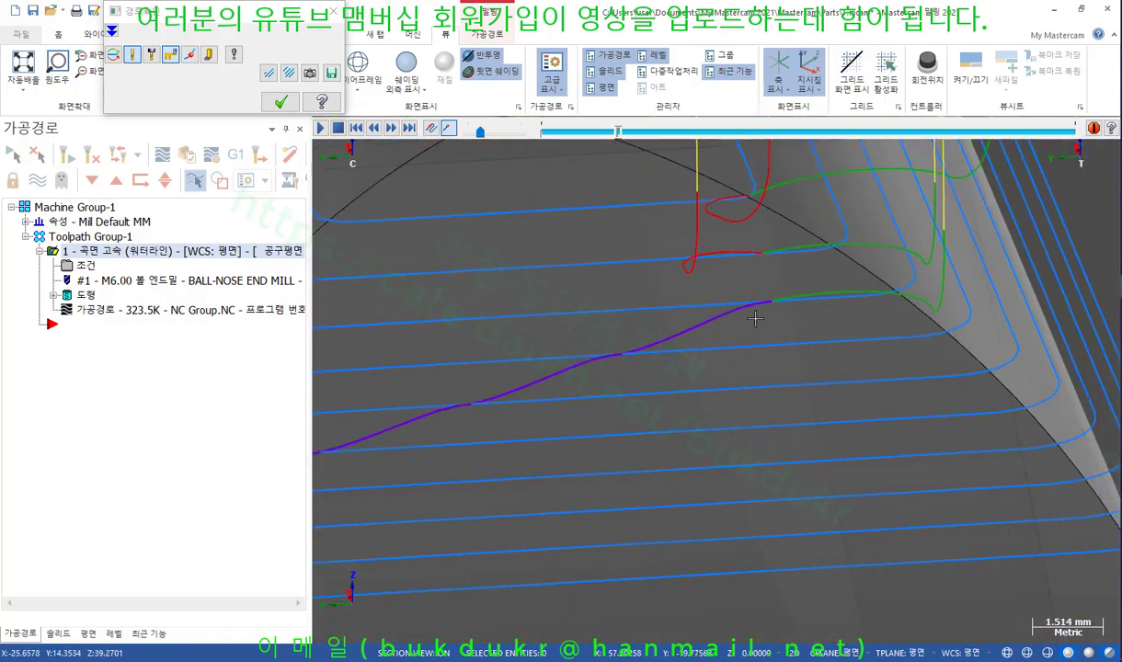
{"action": "scroll", "coordinate": [755, 319], "scroll_direction": "down", "scroll_amount": 5}
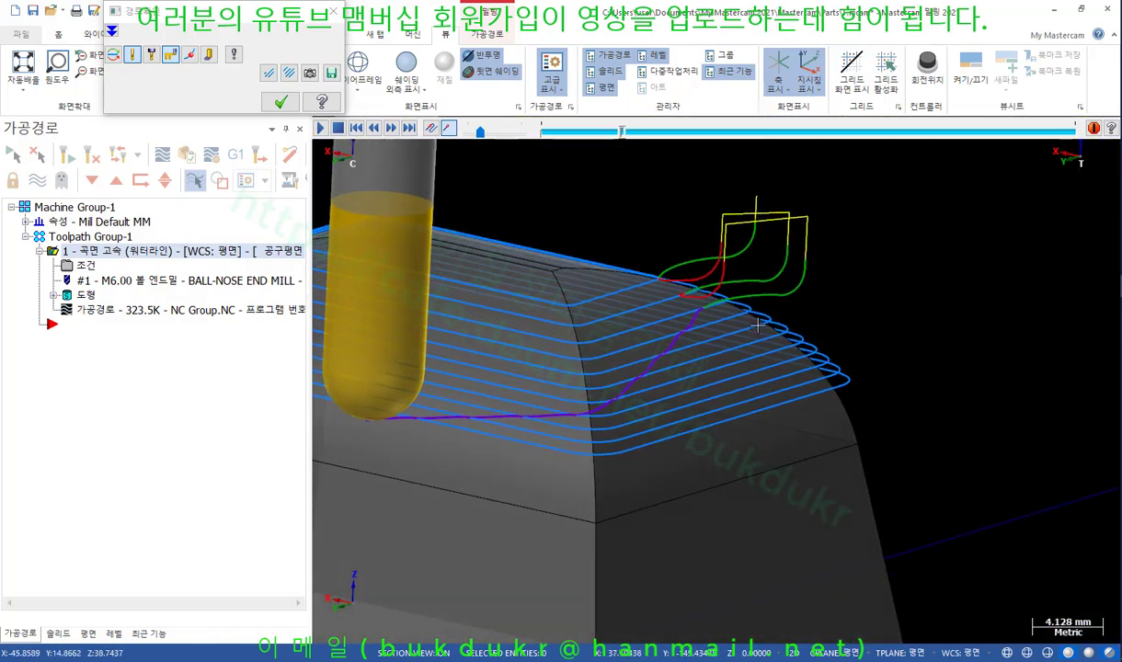
{"action": "middle_click_drag", "start_coordinate": [758, 325], "coordinate": [741, 337]}
{"action": "scroll", "coordinate": [736, 317], "scroll_direction": "down", "scroll_amount": 2}
{"action": "middle_click_drag", "start_coordinate": [589, 324], "coordinate": [554, 337]}
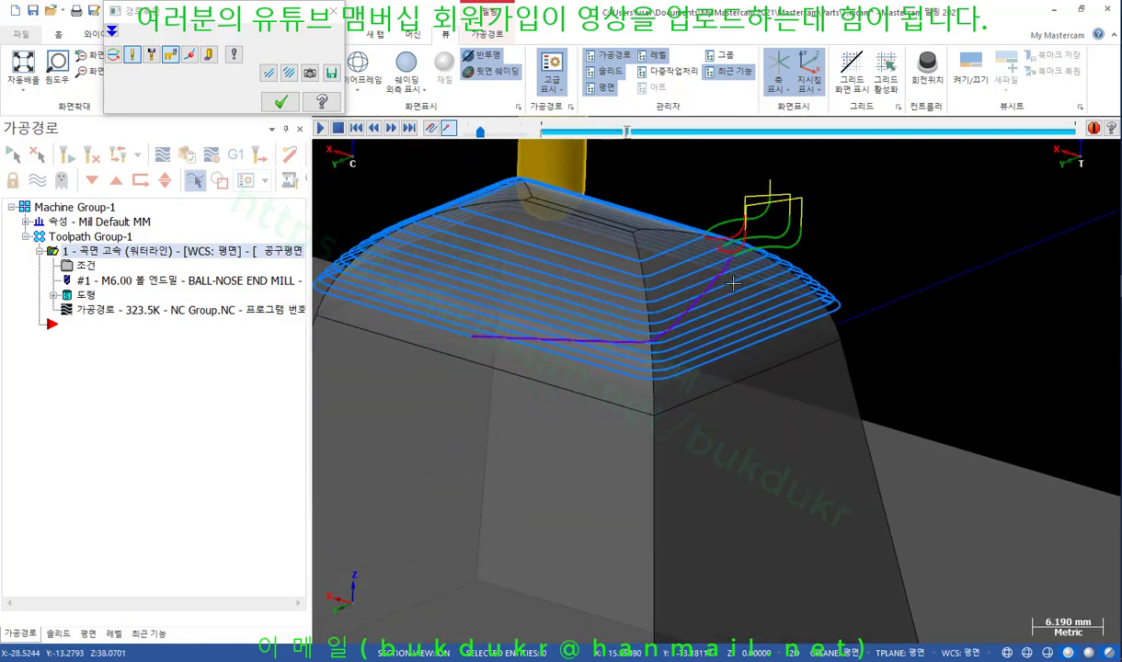
{"action": "scroll", "coordinate": [733, 285], "scroll_direction": "down", "scroll_amount": 2}
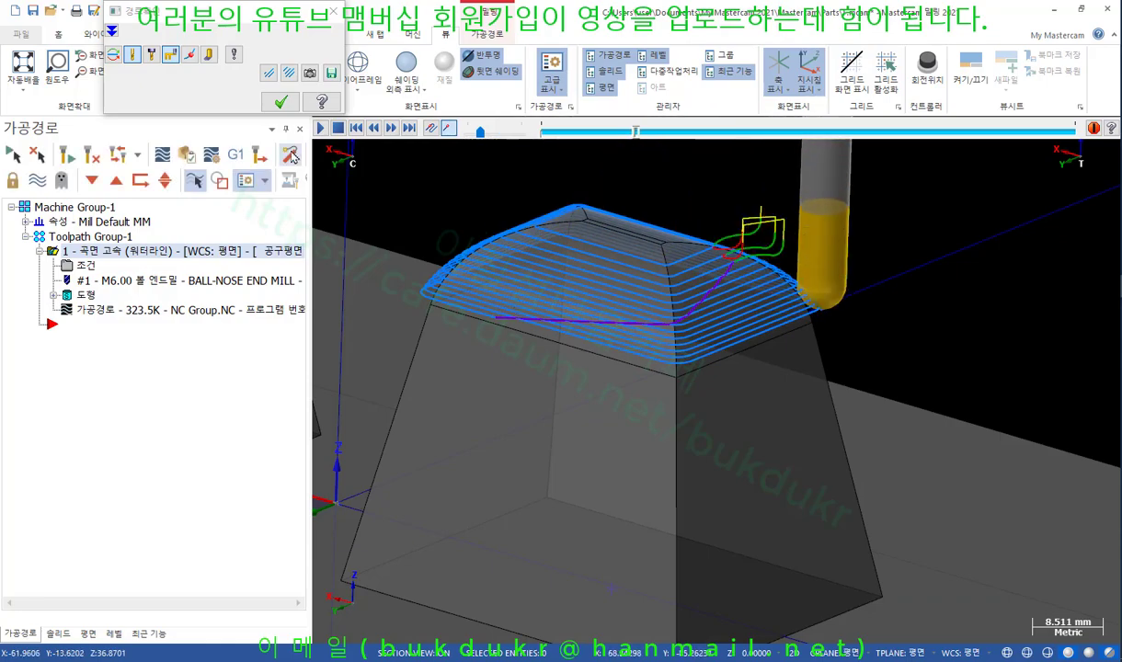
{"action": "left_click", "coordinate": [283, 101]}
Set the waterline toolpath's transition type between passes to straight (직선형태) and accept the parameters
{"action": "left_click", "coordinate": [89, 266]}
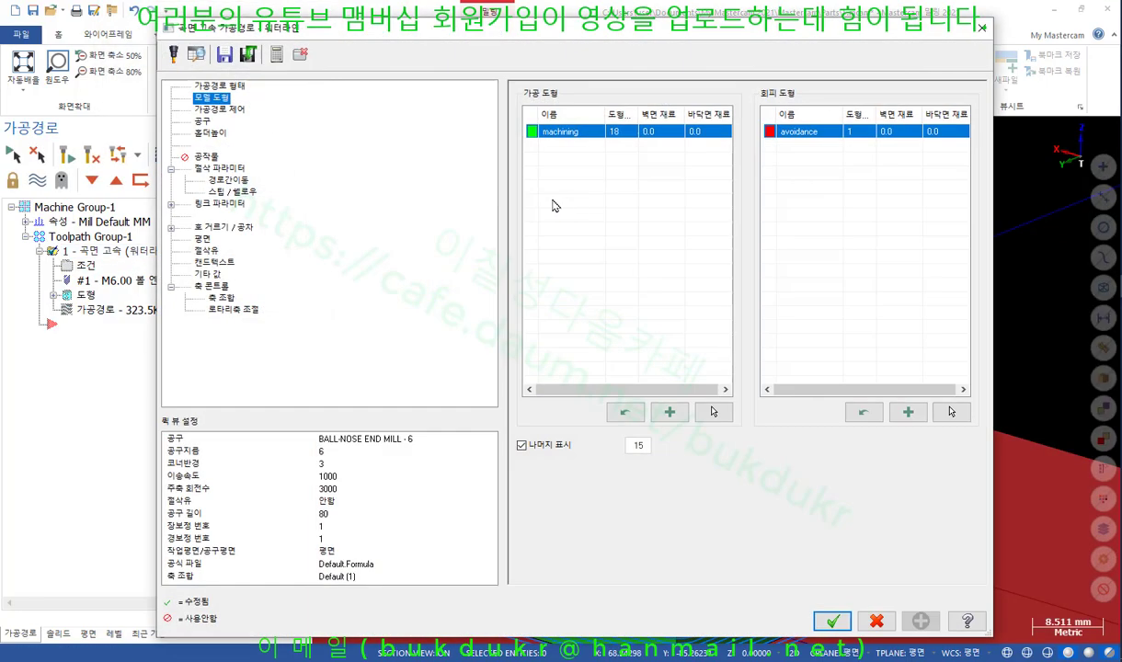
{"action": "left_click", "coordinate": [220, 169]}
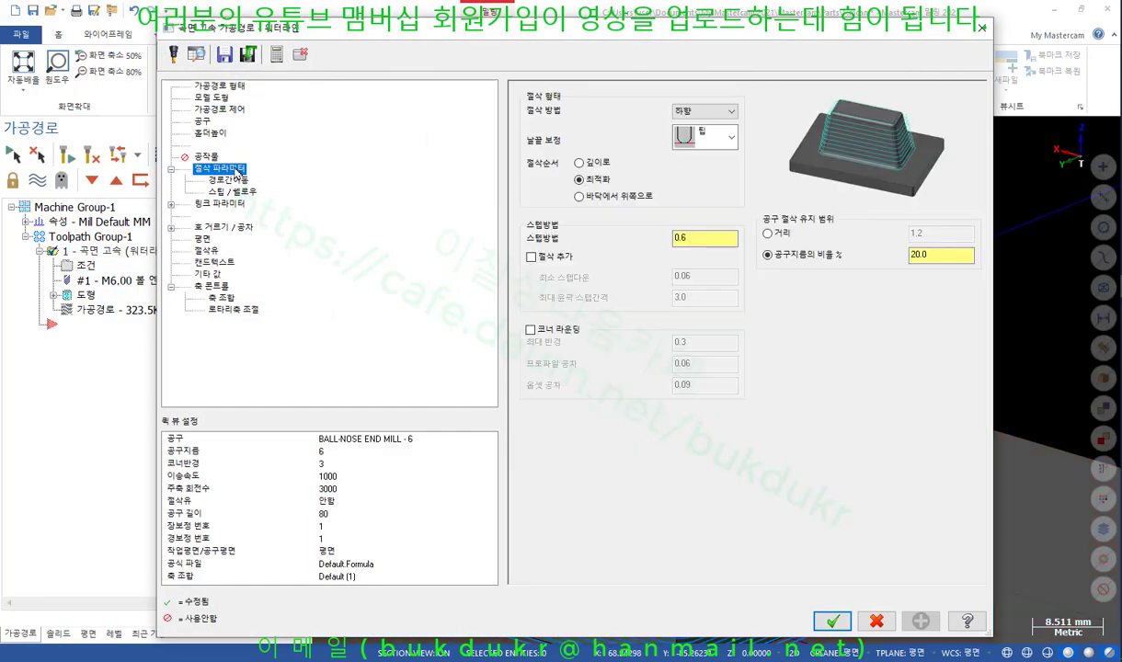
{"action": "left_click", "coordinate": [228, 180]}
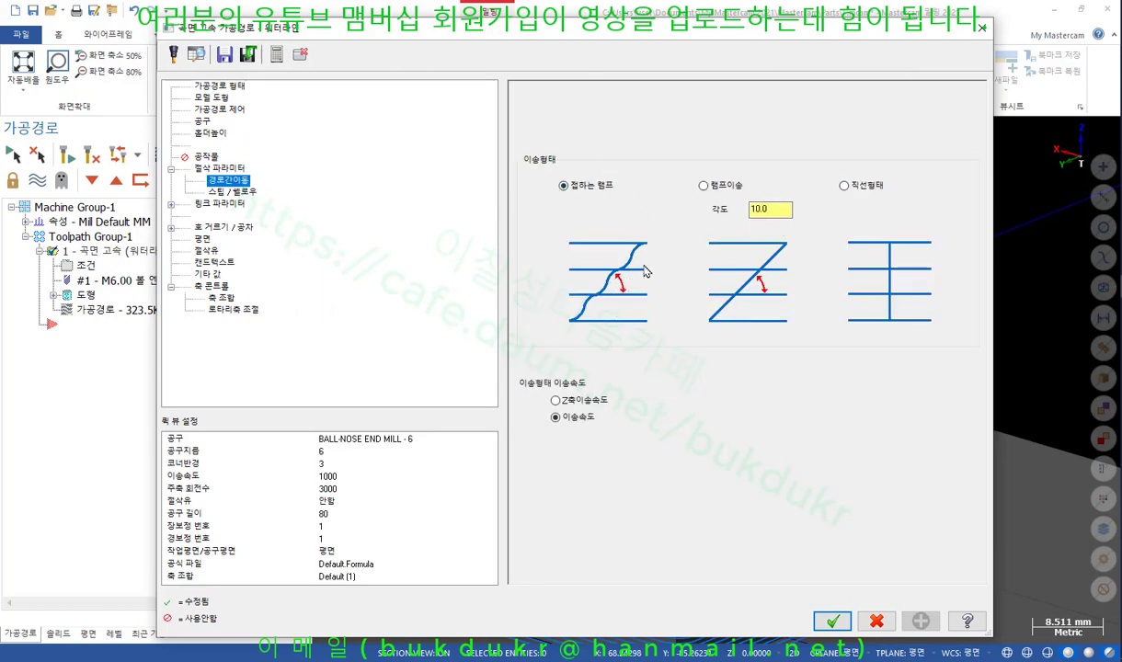
{"action": "left_click", "coordinate": [844, 186]}
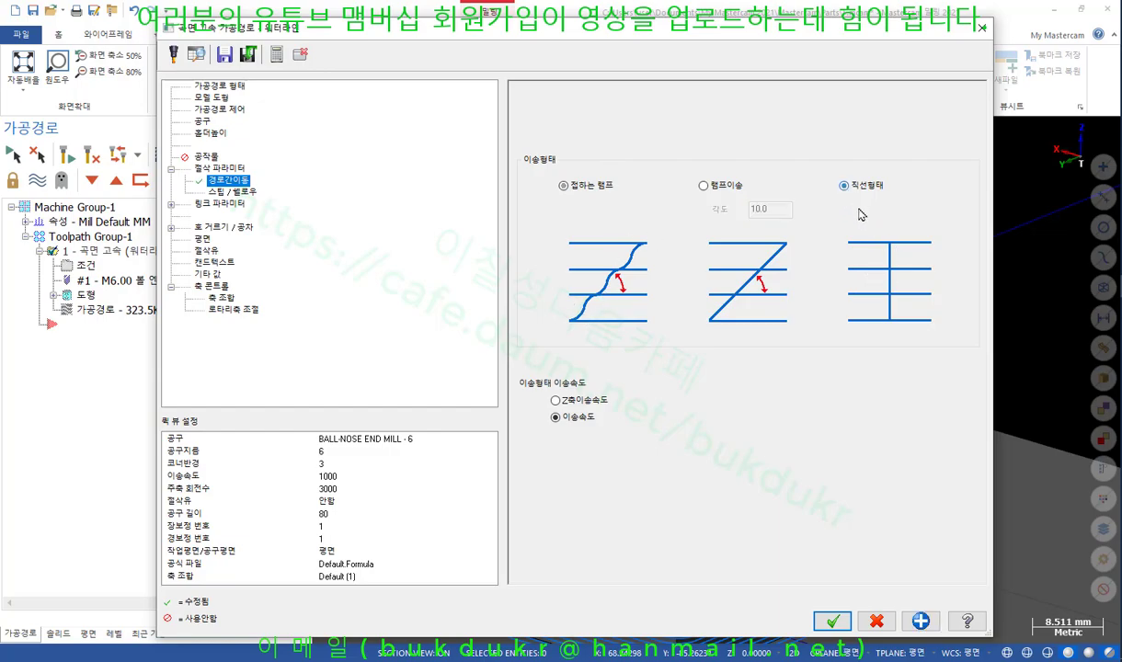
{"action": "left_click", "coordinate": [839, 619]}
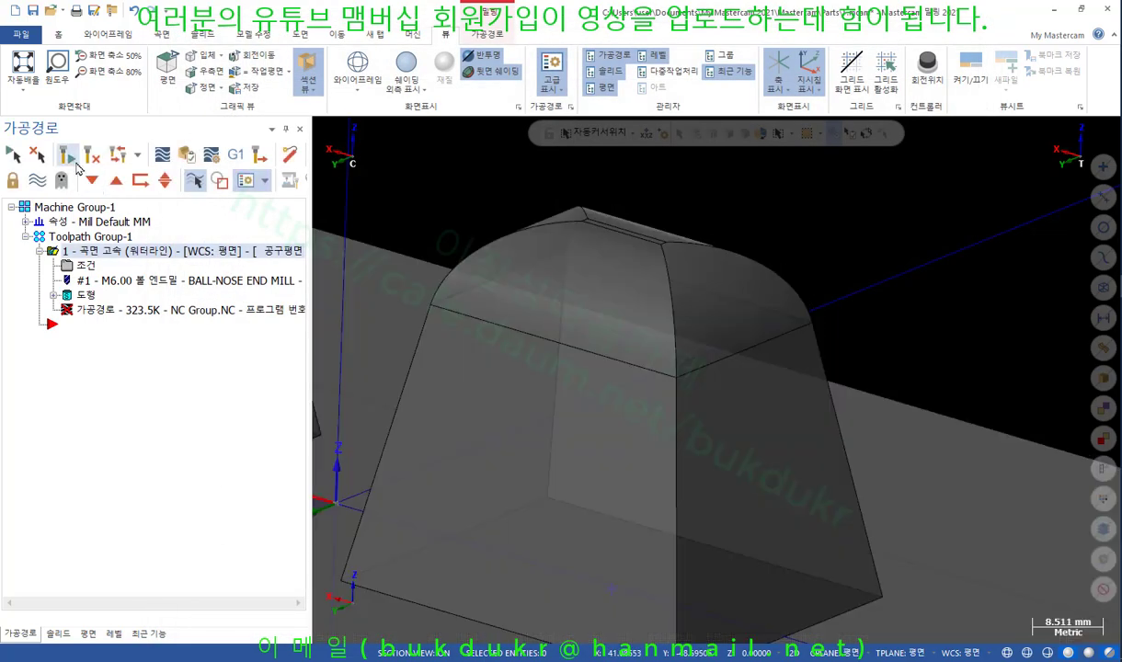
Regenerate the waterline toolpath and trace the straight transition moves down the taller block's side
{"action": "scroll", "coordinate": [565, 195], "scroll_direction": "down", "scroll_amount": 3}
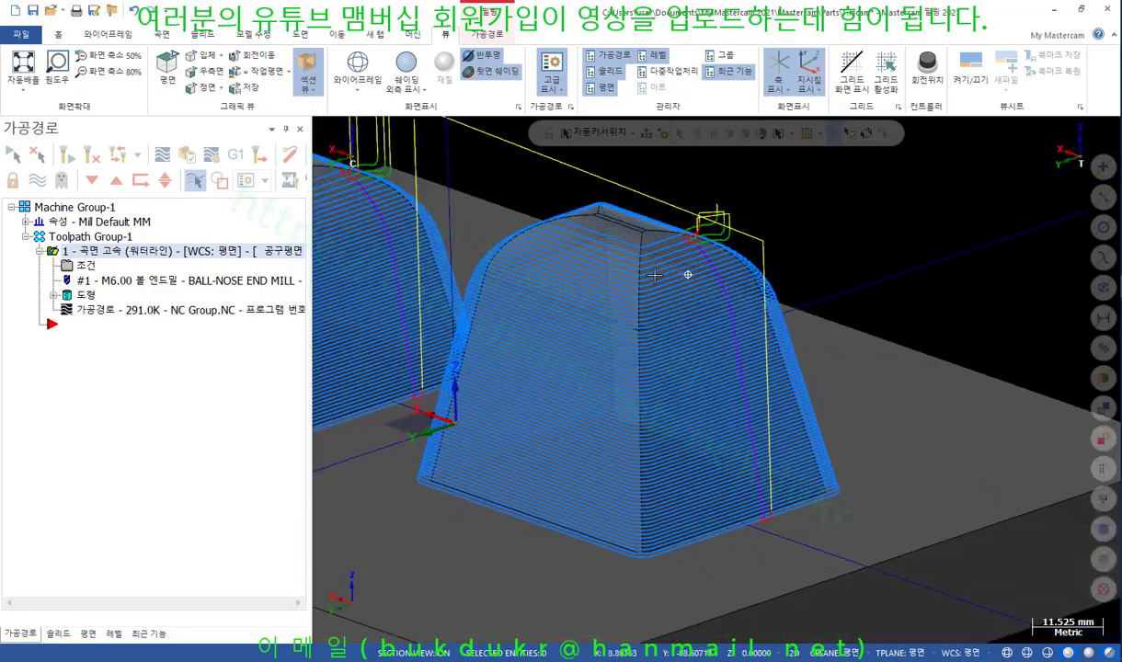
{"action": "middle_click_drag", "start_coordinate": [688, 274], "coordinate": [588, 291]}
{"action": "scroll", "coordinate": [764, 326], "scroll_direction": "up", "scroll_amount": 3}
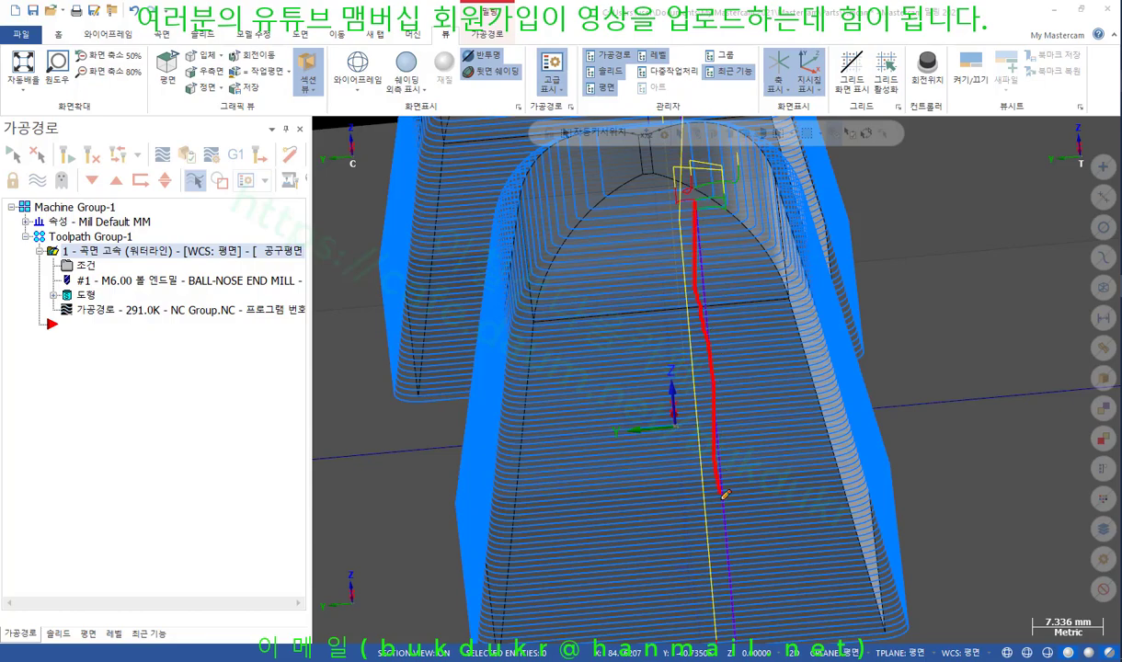
{"action": "right_click", "coordinate": [657, 222]}
{"action": "left_click", "coordinate": [685, 377]}
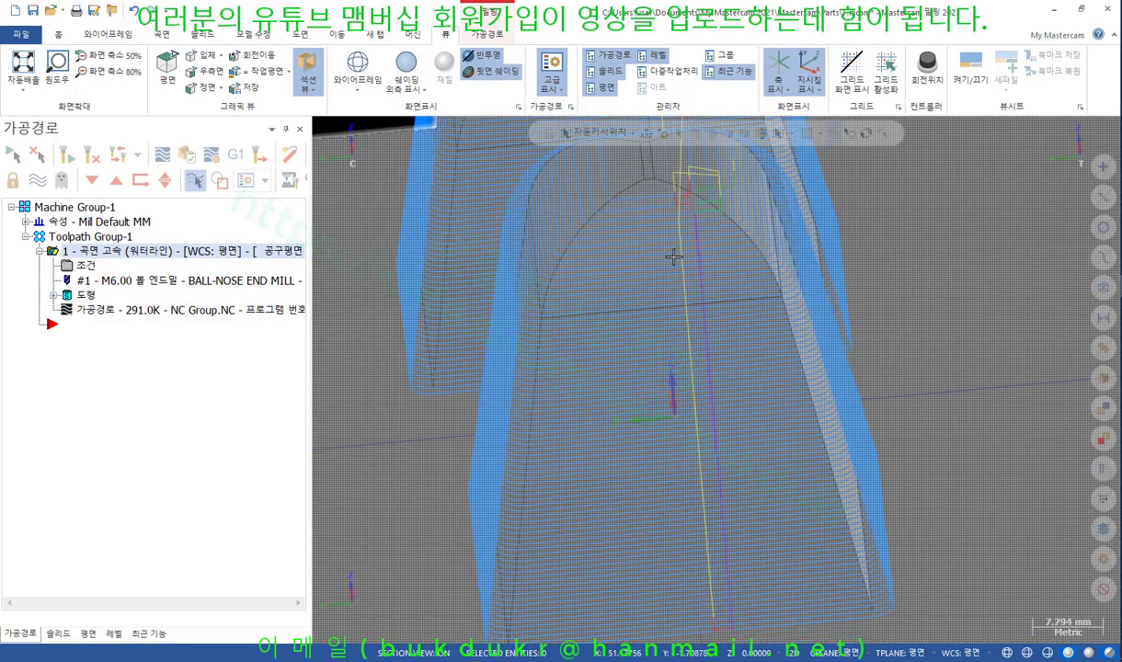
{"action": "middle_click_drag", "start_coordinate": [675, 256], "coordinate": [674, 210]}
{"action": "scroll", "coordinate": [674, 210], "scroll_direction": "up", "scroll_amount": 3}
{"action": "scroll", "coordinate": [675, 210], "scroll_direction": "up", "scroll_amount": 3}
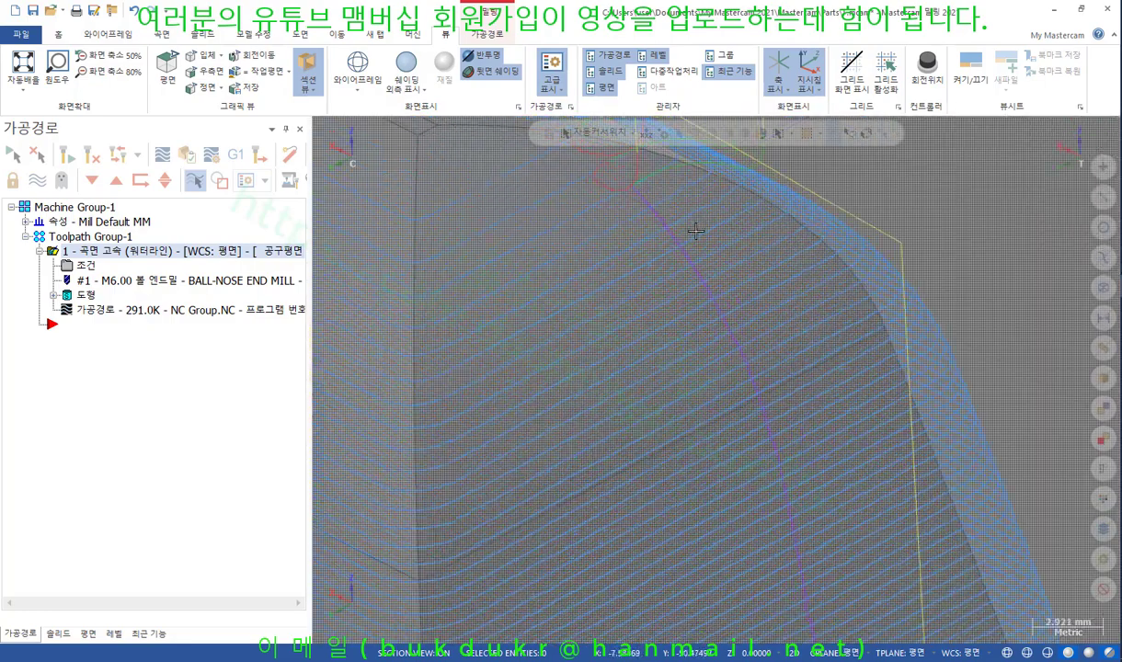
Examine the taller block's straight transitions in profile and close up, where they cross the individual waterline passes
{"action": "scroll", "coordinate": [677, 259], "scroll_direction": "down", "scroll_amount": 3}
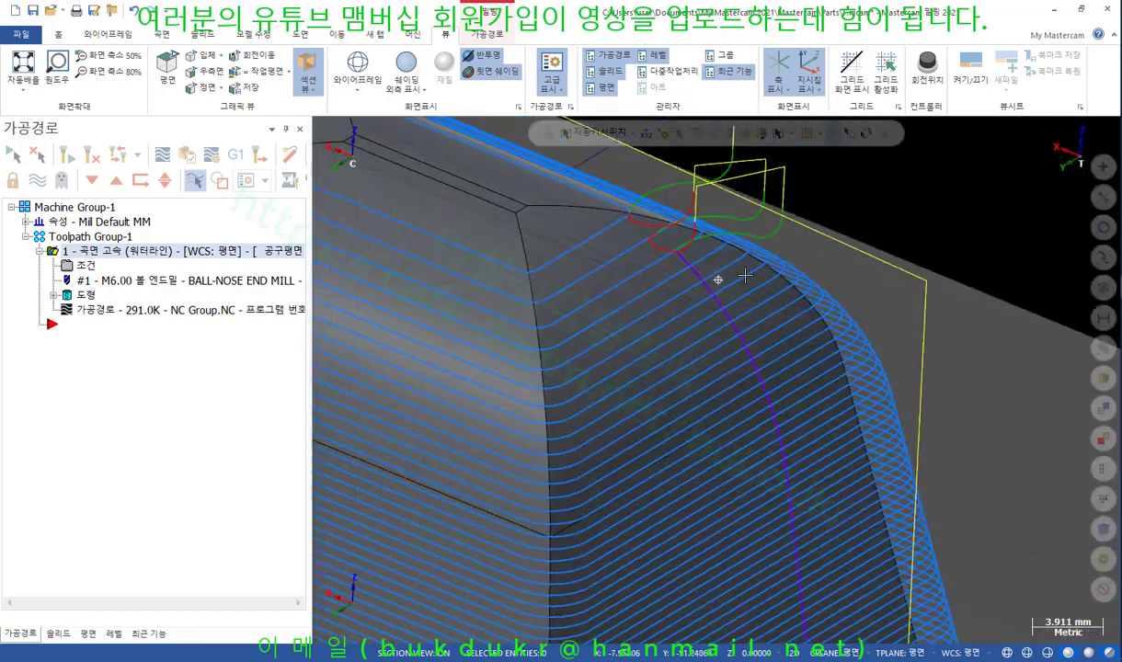
{"action": "scroll", "coordinate": [818, 254], "scroll_direction": "up", "scroll_amount": 5}
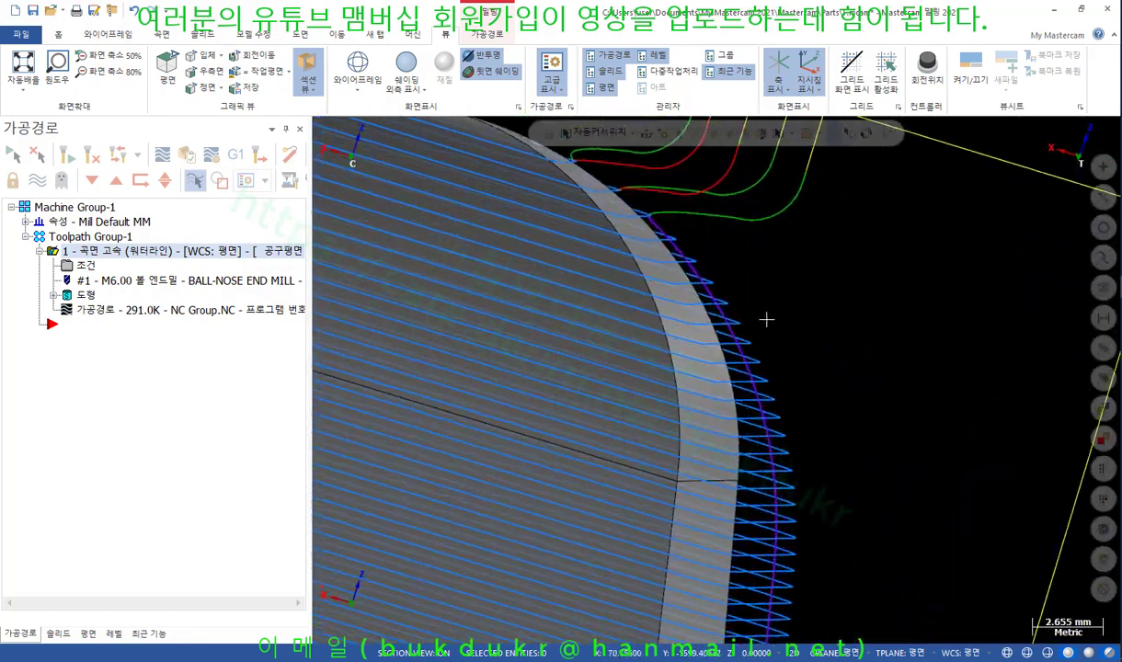
{"action": "middle_click_drag", "start_coordinate": [704, 320], "coordinate": [408, 294]}
{"action": "scroll", "coordinate": [760, 241], "scroll_direction": "down", "scroll_amount": 1}
{"action": "scroll", "coordinate": [617, 213], "scroll_direction": "down", "scroll_amount": 5}
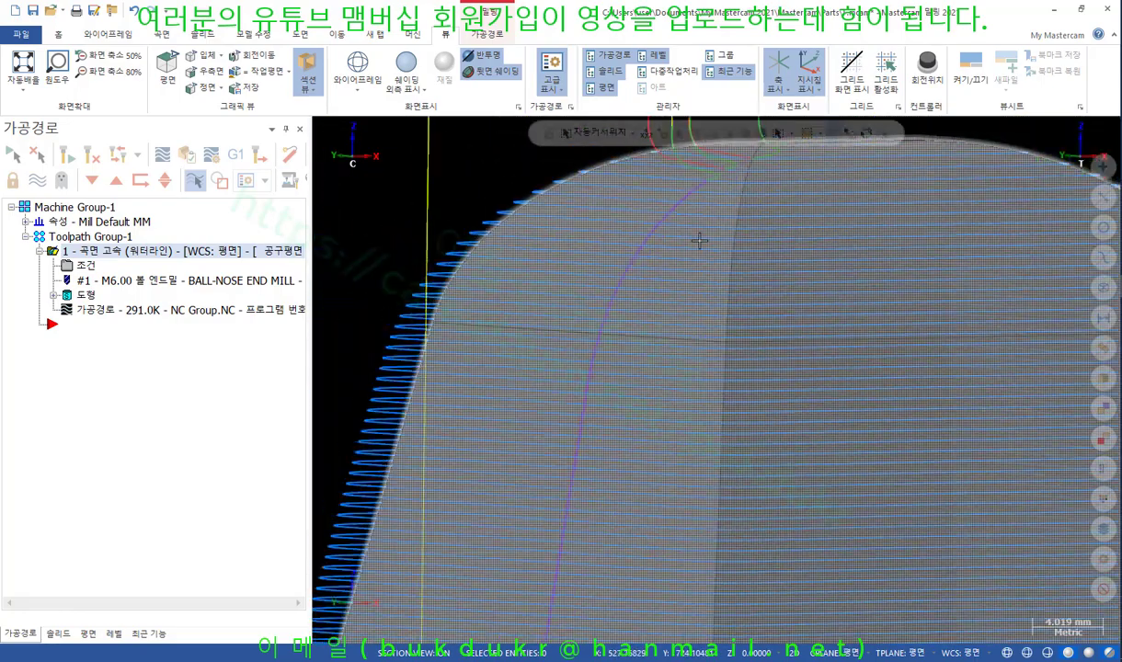
{"action": "scroll", "coordinate": [631, 230], "scroll_direction": "up", "scroll_amount": 3}
{"action": "scroll", "coordinate": [632, 258], "scroll_direction": "up", "scroll_amount": 6}
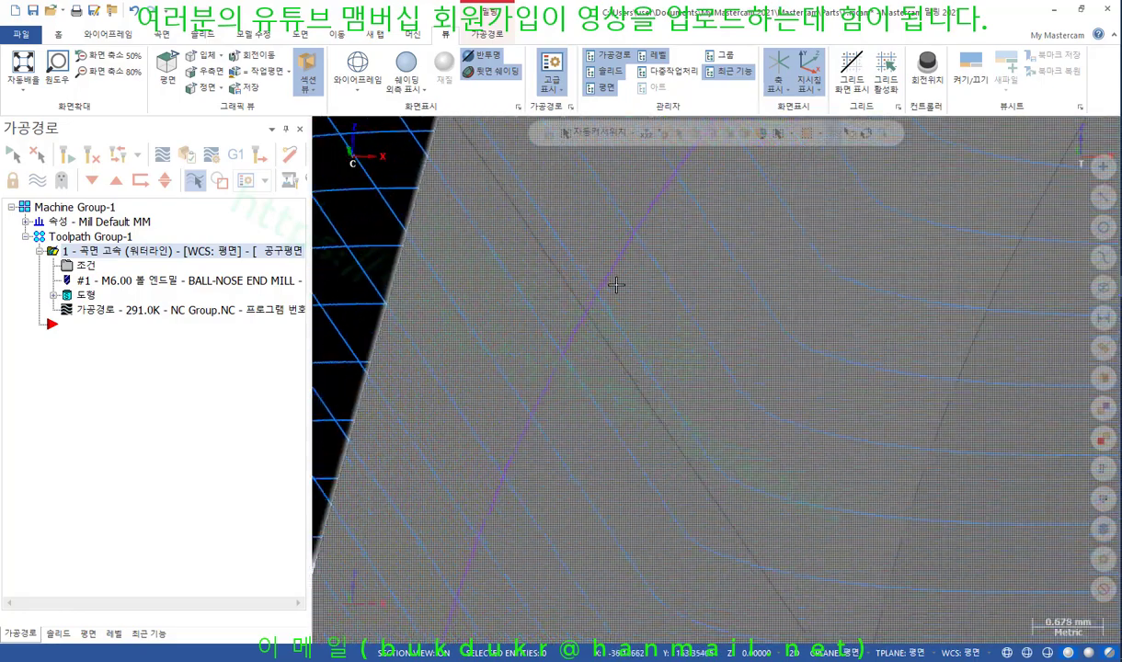
{"action": "scroll", "coordinate": [648, 300], "scroll_direction": "down", "scroll_amount": 6}
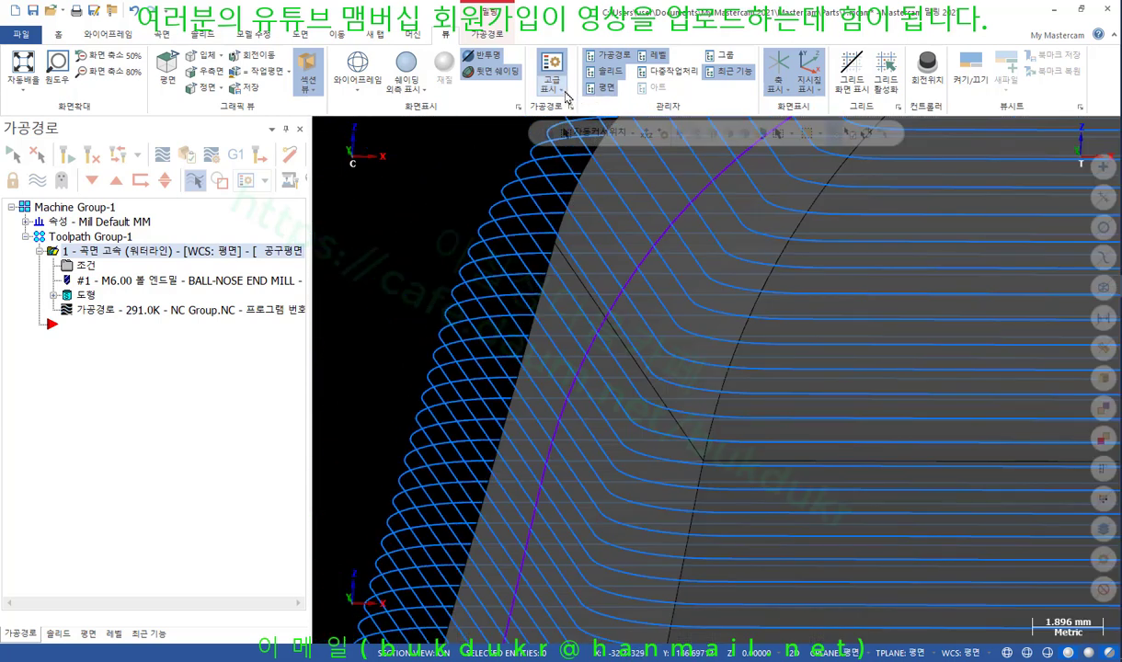
Show the toolpath's endpoints (끝점) and examine them along the transition moves between depth levels
{"action": "left_click", "coordinate": [555, 88]}
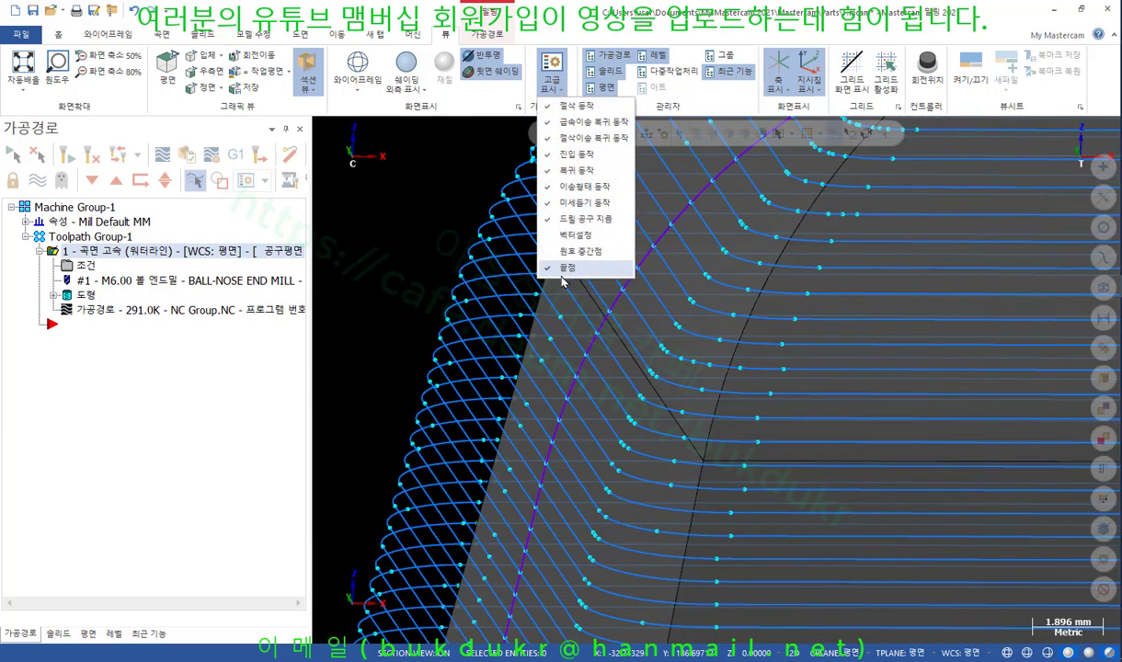
{"action": "left_click", "coordinate": [436, 212]}
{"action": "scroll", "coordinate": [627, 225], "scroll_direction": "down", "scroll_amount": 1}
{"action": "middle_click_drag", "start_coordinate": [626, 225], "coordinate": [626, 225]}
{"action": "scroll", "coordinate": [625, 225], "scroll_direction": "up", "scroll_amount": 5}
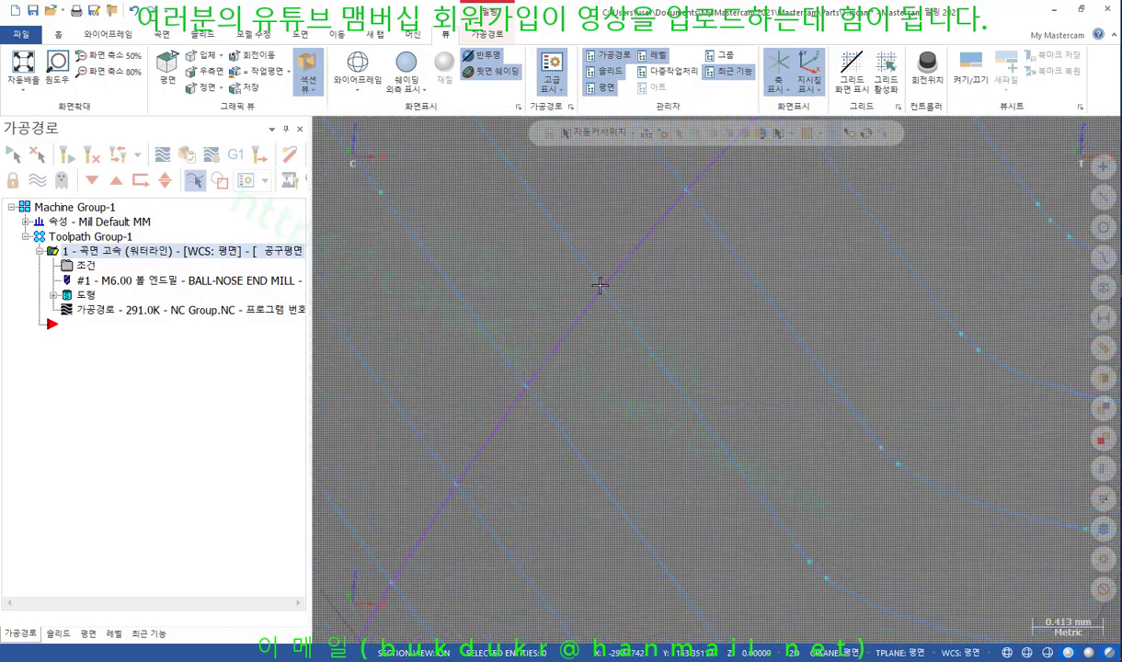
{"action": "middle_click_drag", "start_coordinate": [599, 285], "coordinate": [651, 264]}
{"action": "scroll", "coordinate": [640, 281], "scroll_direction": "down", "scroll_amount": 10}
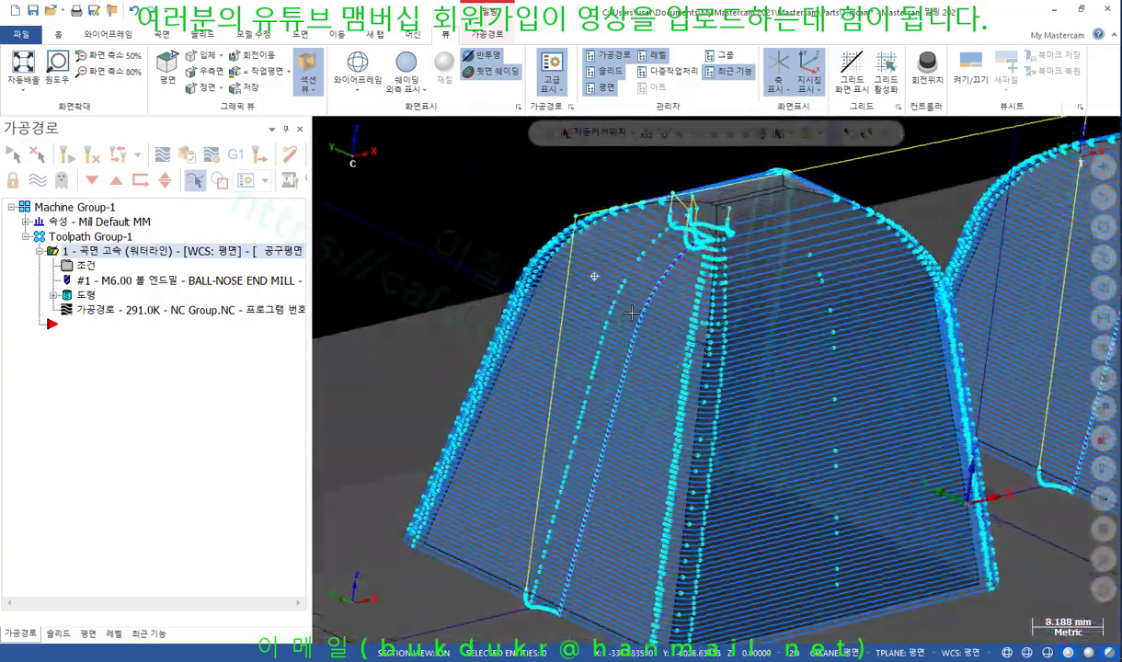
Inspect the endpoints along the entry and exit arcs near the taller block's top
{"action": "middle_click_drag", "start_coordinate": [632, 313], "coordinate": [740, 368]}
{"action": "scroll", "coordinate": [801, 301], "scroll_direction": "down", "scroll_amount": 1}
{"action": "scroll", "coordinate": [686, 340], "scroll_direction": "up", "scroll_amount": 4}
{"action": "scroll", "coordinate": [717, 339], "scroll_direction": "up", "scroll_amount": 6}
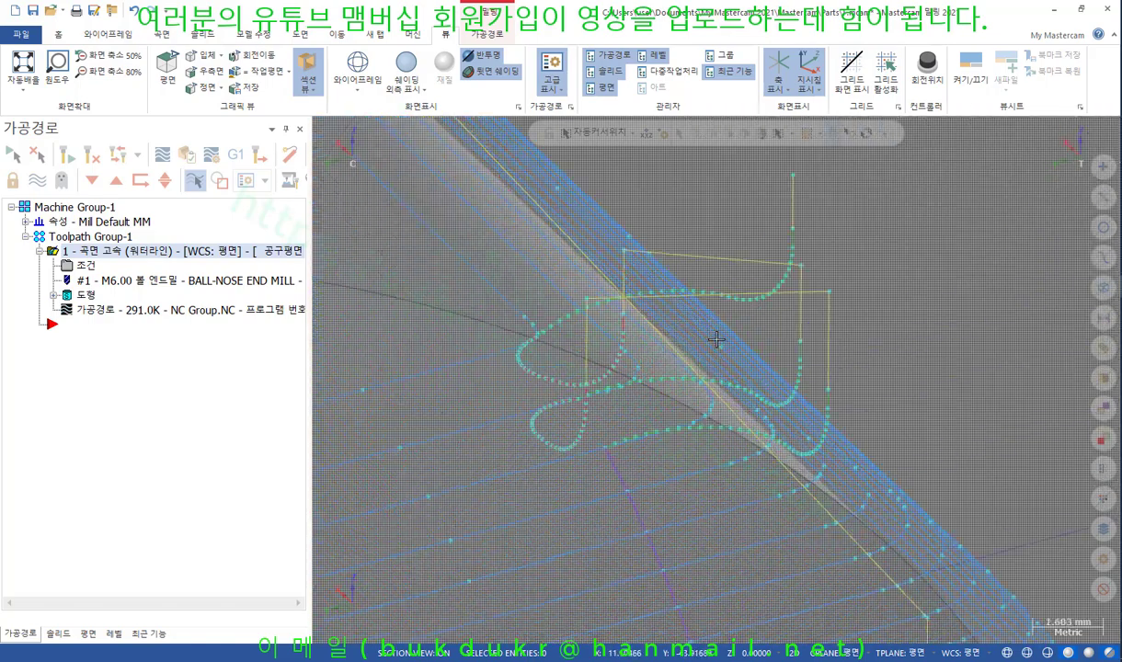
{"action": "scroll", "coordinate": [772, 282], "scroll_direction": "down", "scroll_amount": 4}
{"action": "scroll", "coordinate": [697, 273], "scroll_direction": "down", "scroll_amount": 2}
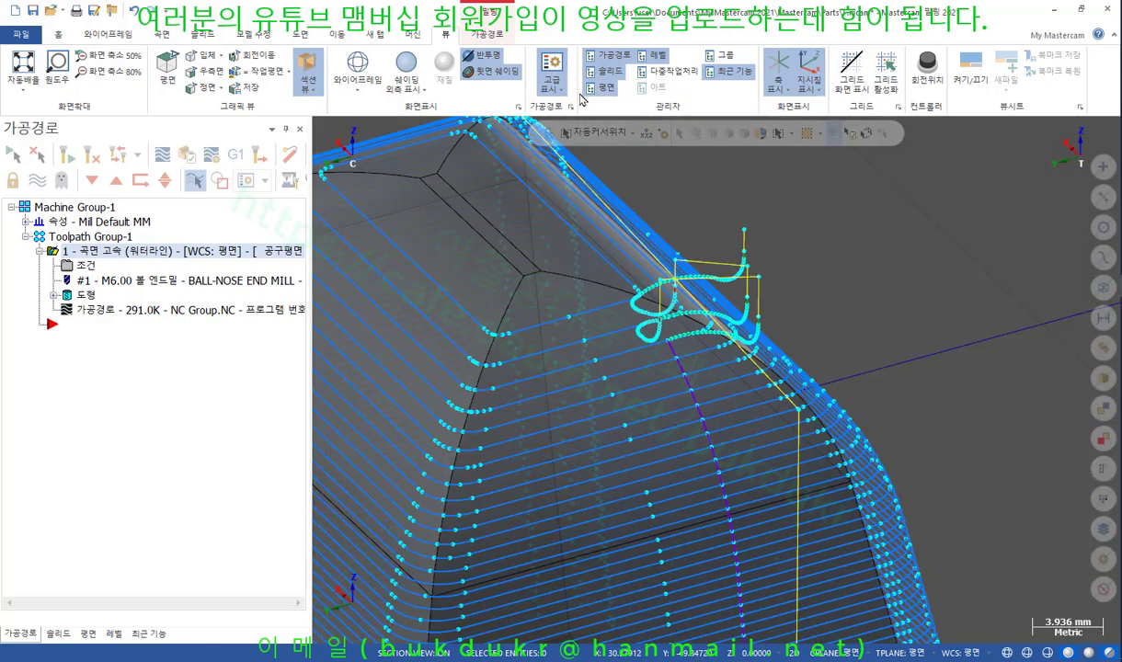
Hide the toolpath's endpoints (끝점) and review the waterline toolpath on both blocks
{"action": "left_click", "coordinate": [553, 84]}
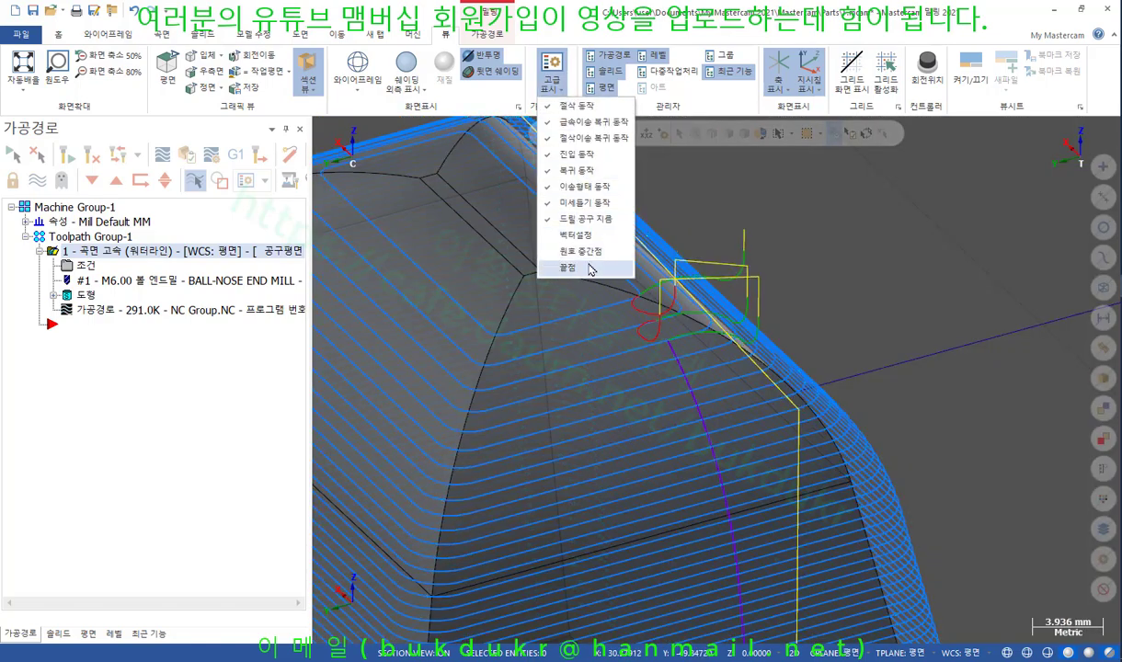
{"action": "scroll", "coordinate": [739, 189], "scroll_direction": "down", "scroll_amount": 6}
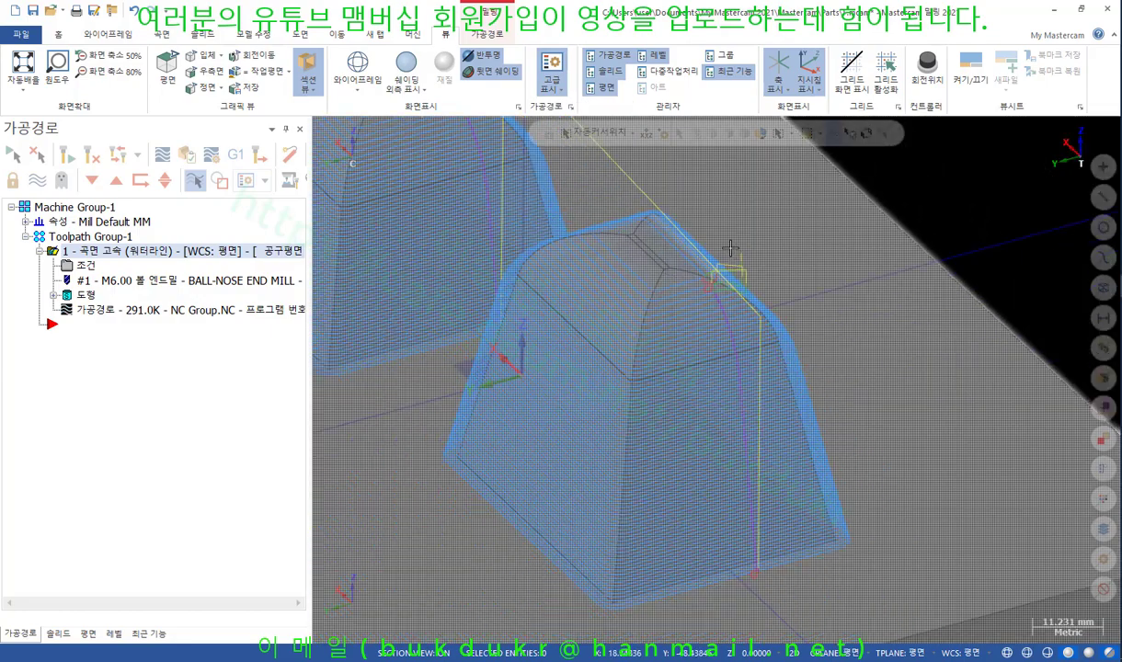
{"action": "scroll", "coordinate": [800, 233], "scroll_direction": "down", "scroll_amount": 2}
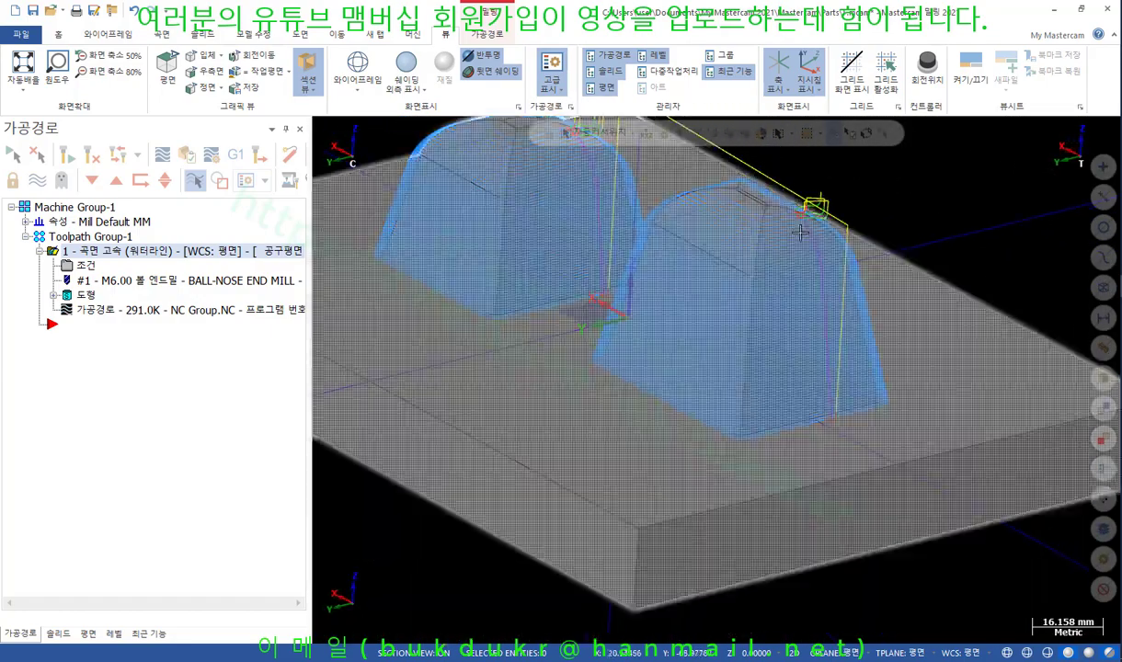
{"action": "scroll", "coordinate": [801, 233], "scroll_direction": "down", "scroll_amount": 2}
{"action": "middle_click_drag", "start_coordinate": [711, 288], "coordinate": [460, 296]}
{"action": "scroll", "coordinate": [416, 272], "scroll_direction": "down", "scroll_amount": 2}
{"action": "scroll", "coordinate": [807, 328], "scroll_direction": "up", "scroll_amount": 3}
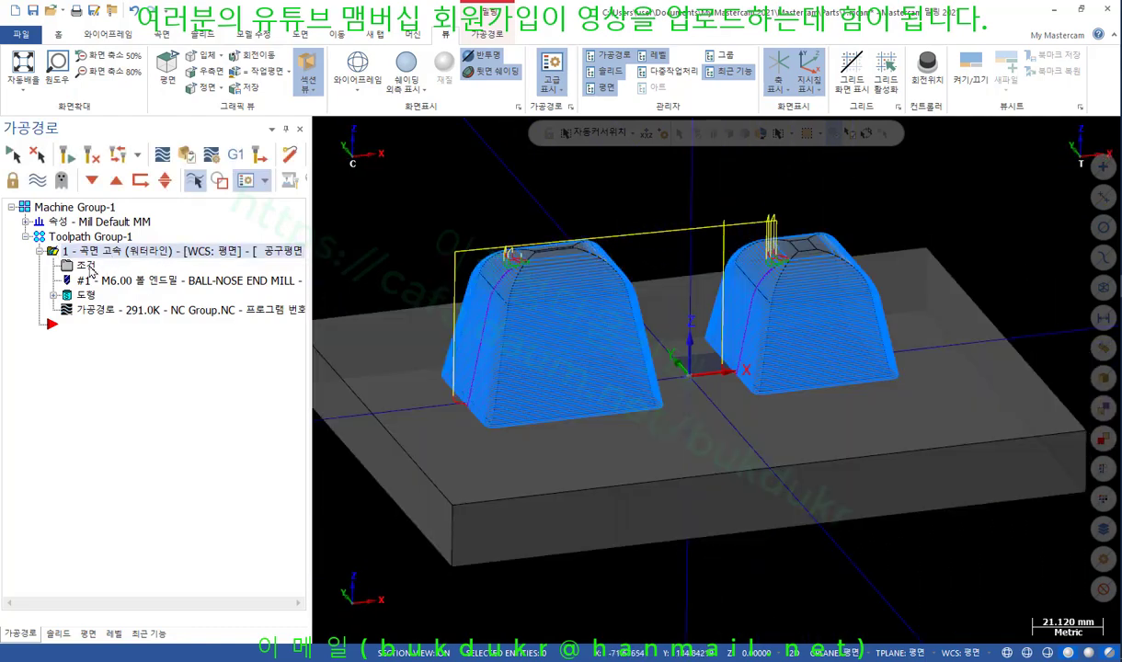
Set the waterline toolpath's transition type to ramp (램프이송) with an angle of 10.0 and accept the parameters
{"action": "left_click", "coordinate": [86, 264]}
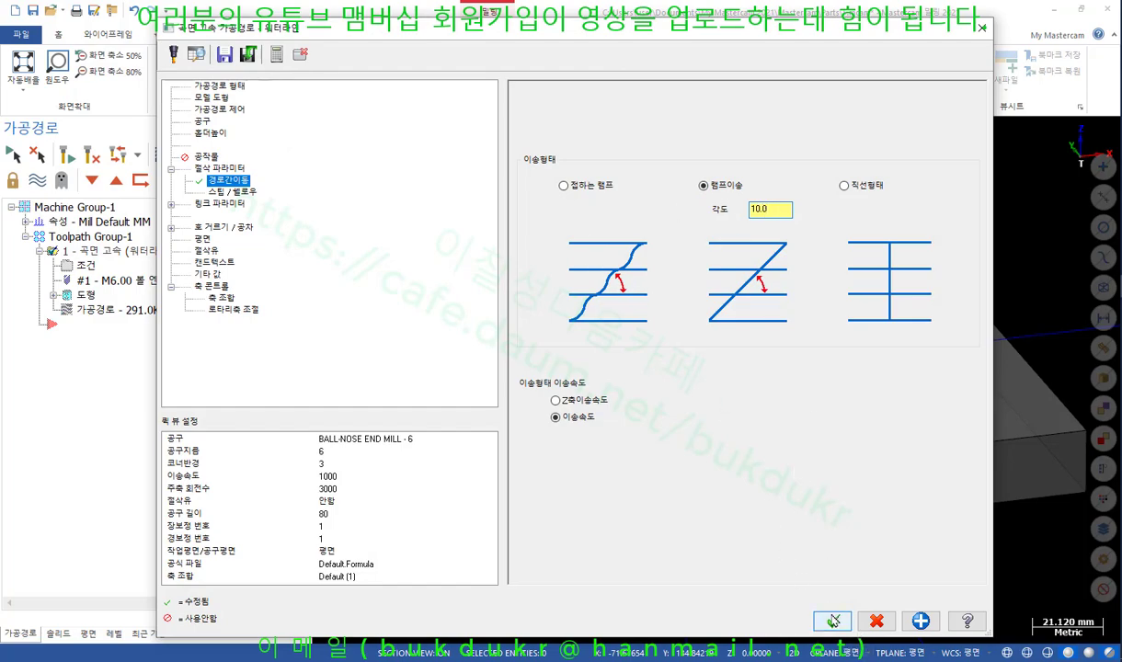
{"action": "left_click", "coordinate": [832, 622]}
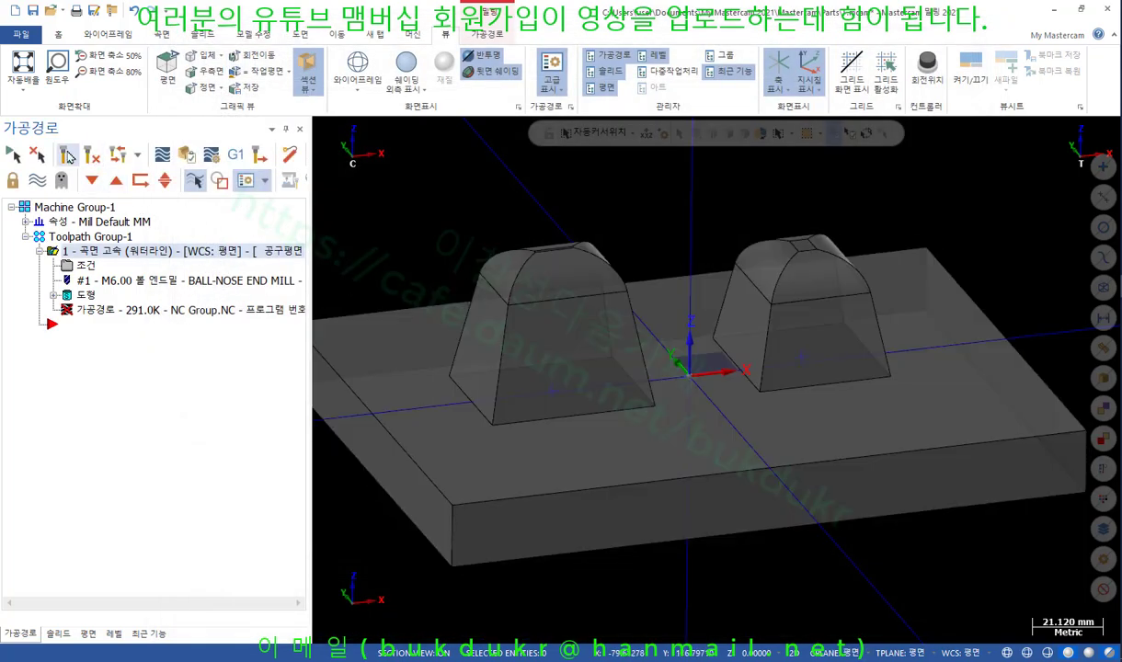
Regenerate the waterline toolpath and examine the straight ramp transitions (램프이송) between depth levels near the block's top
{"action": "left_click", "coordinate": [69, 156]}
{"action": "middle_click_drag", "start_coordinate": [533, 346], "coordinate": [869, 314]}
{"action": "scroll", "coordinate": [468, 282], "scroll_direction": "up", "scroll_amount": 18}
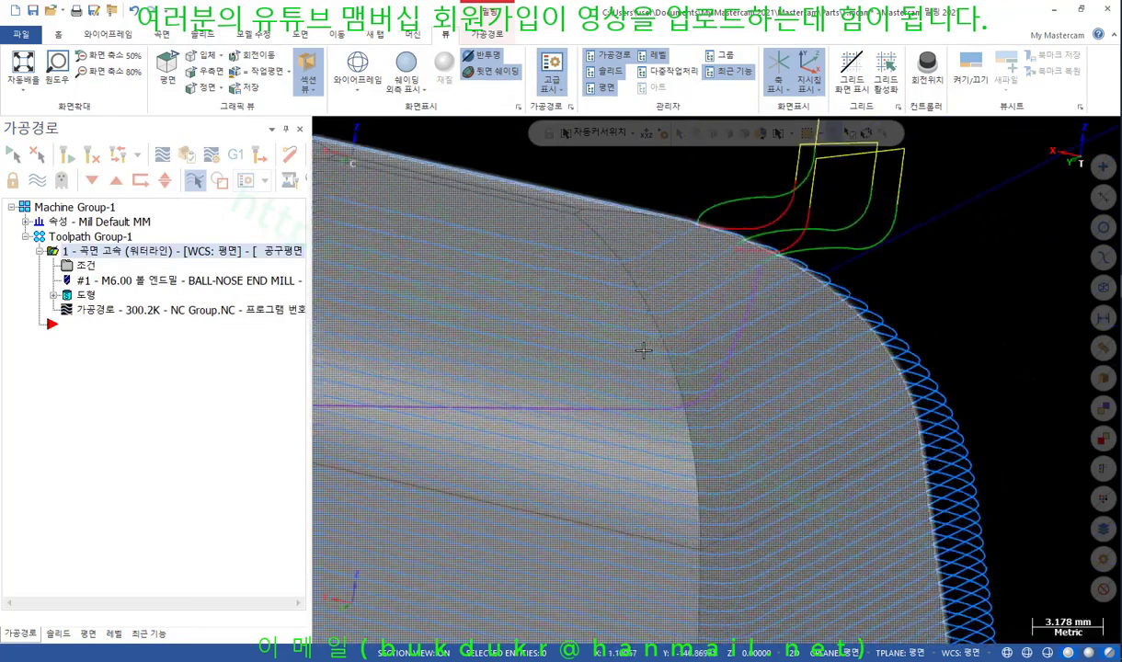
{"action": "scroll", "coordinate": [744, 325], "scroll_direction": "up", "scroll_amount": 6}
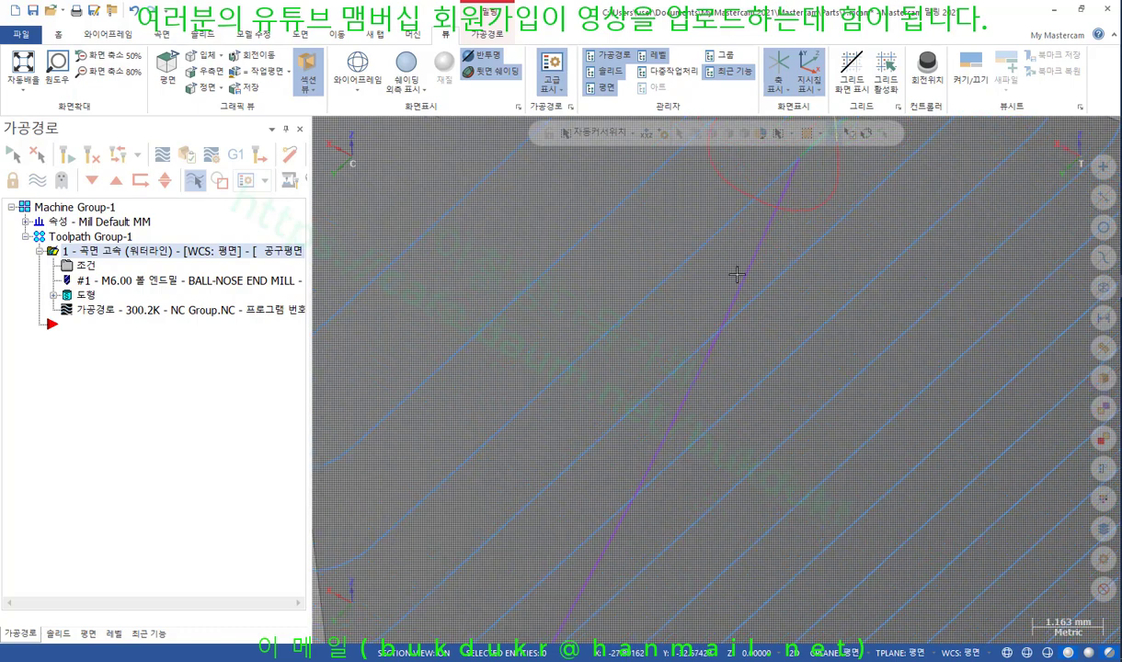
{"action": "middle_click_drag", "start_coordinate": [737, 274], "coordinate": [861, 201]}
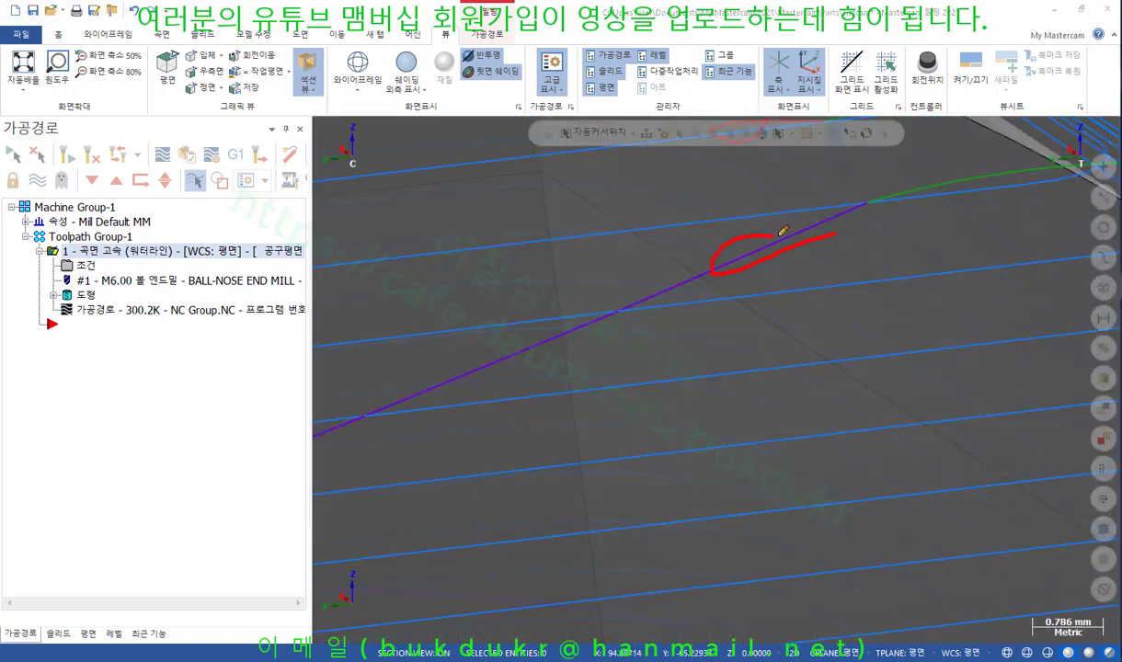
{"action": "right_click", "coordinate": [759, 235]}
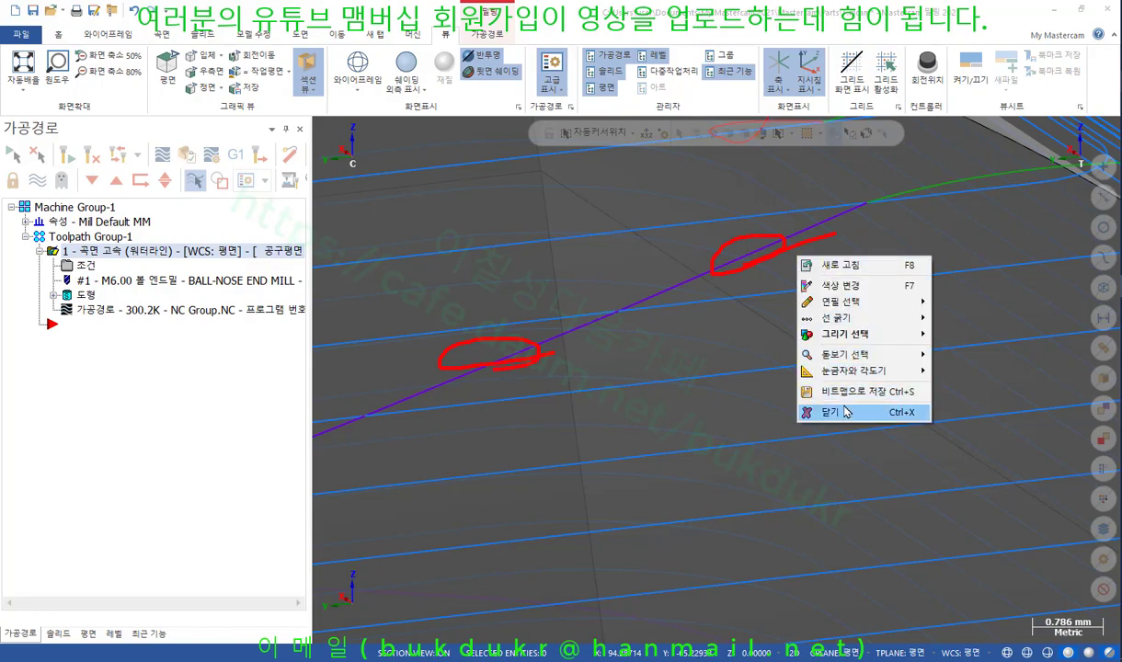
{"action": "left_click", "coordinate": [824, 394]}
Set the transition type to tangential ramp (접하는 램프), regenerate the toolpath and inspect the transitions between depth levels
{"action": "left_click", "coordinate": [86, 265]}
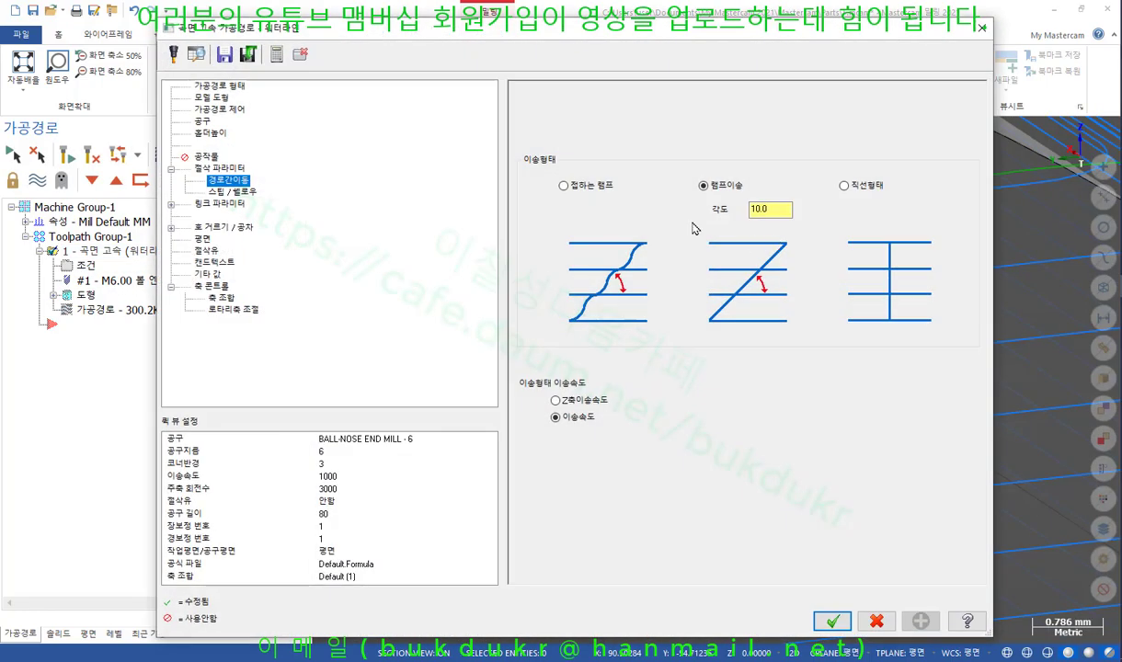
{"action": "left_click", "coordinate": [834, 623]}
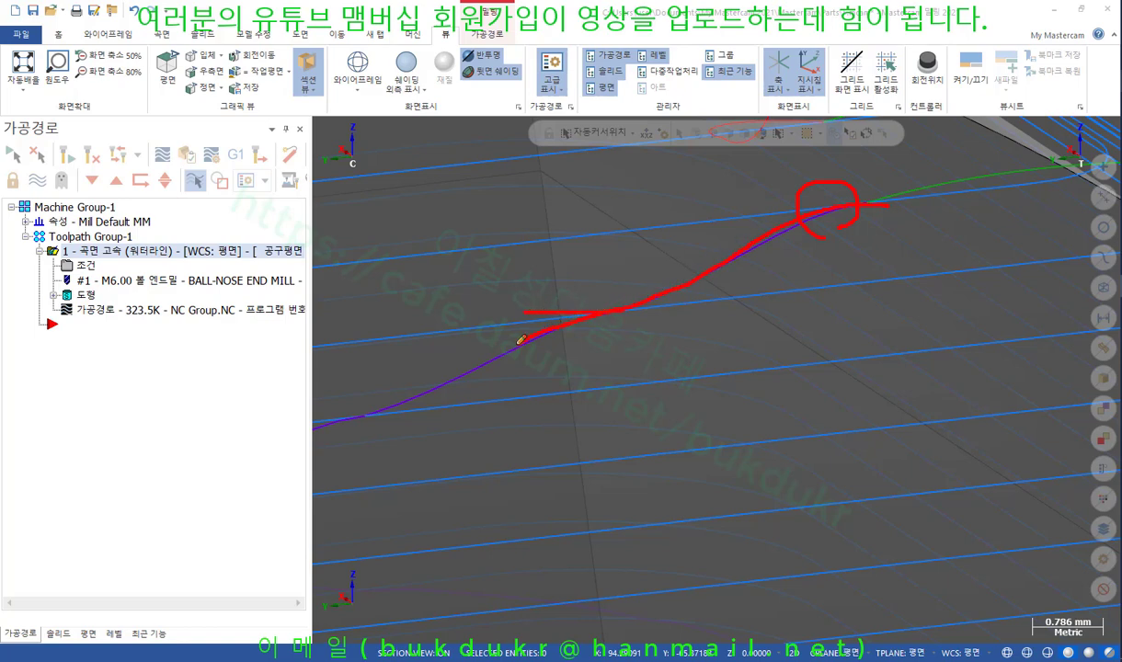
{"action": "right_click", "coordinate": [668, 255]}
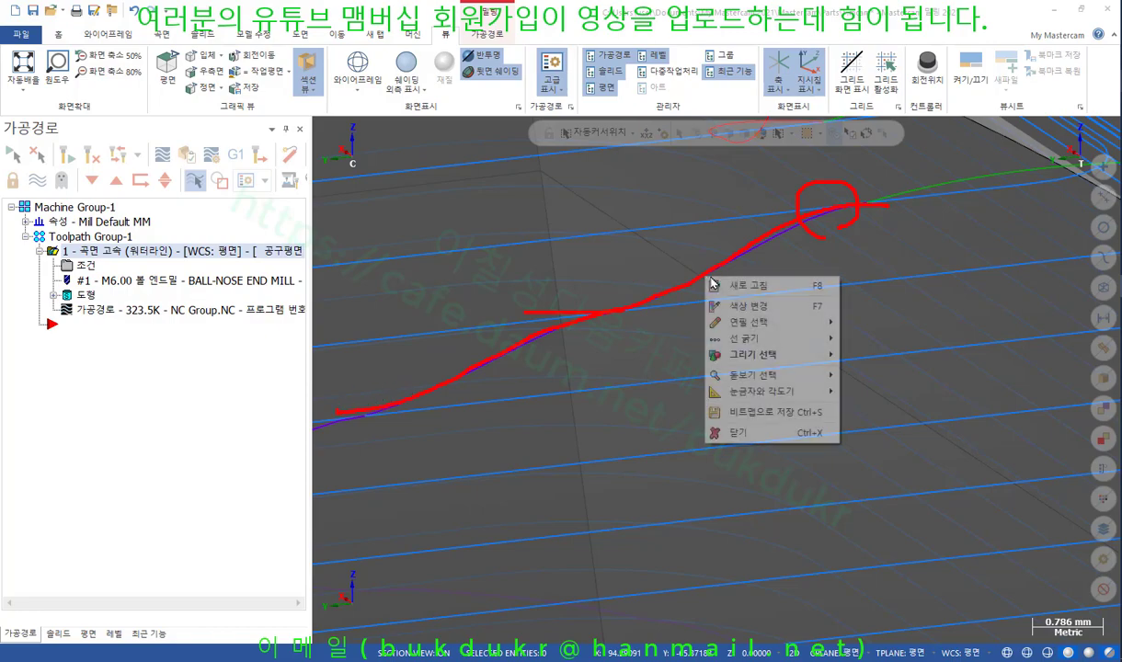
{"action": "left_click", "coordinate": [727, 428]}
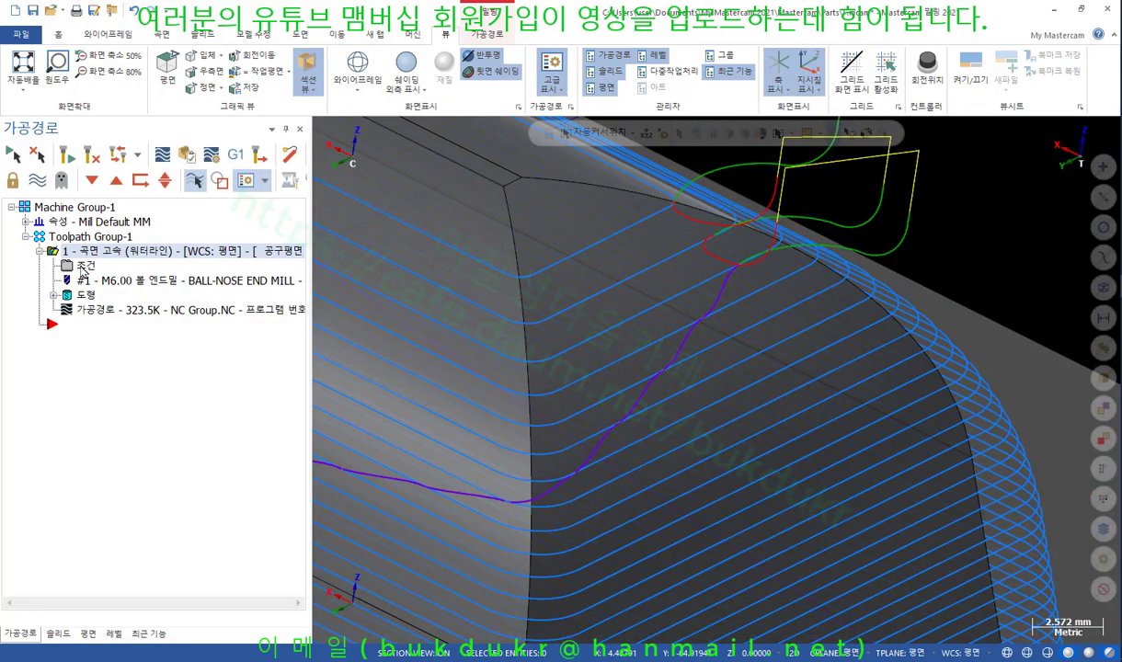
Set the cutting method (절삭 방법) in the waterline's cut parameters to 상향 and accept the parameters
{"action": "left_click", "coordinate": [84, 266]}
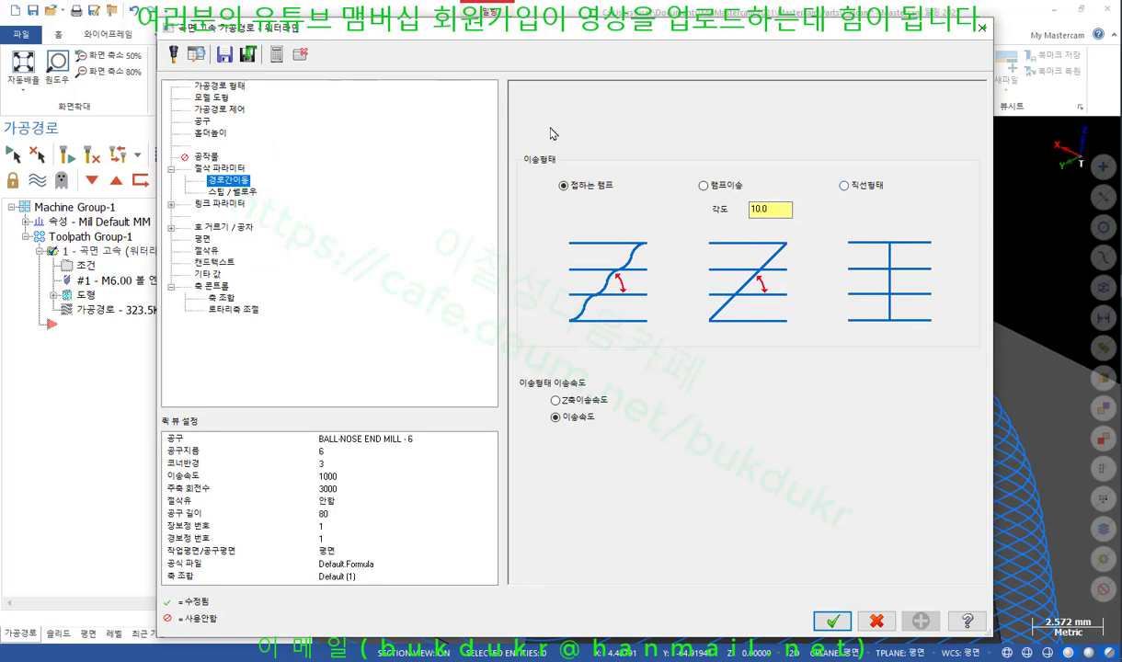
{"action": "left_click", "coordinate": [218, 168]}
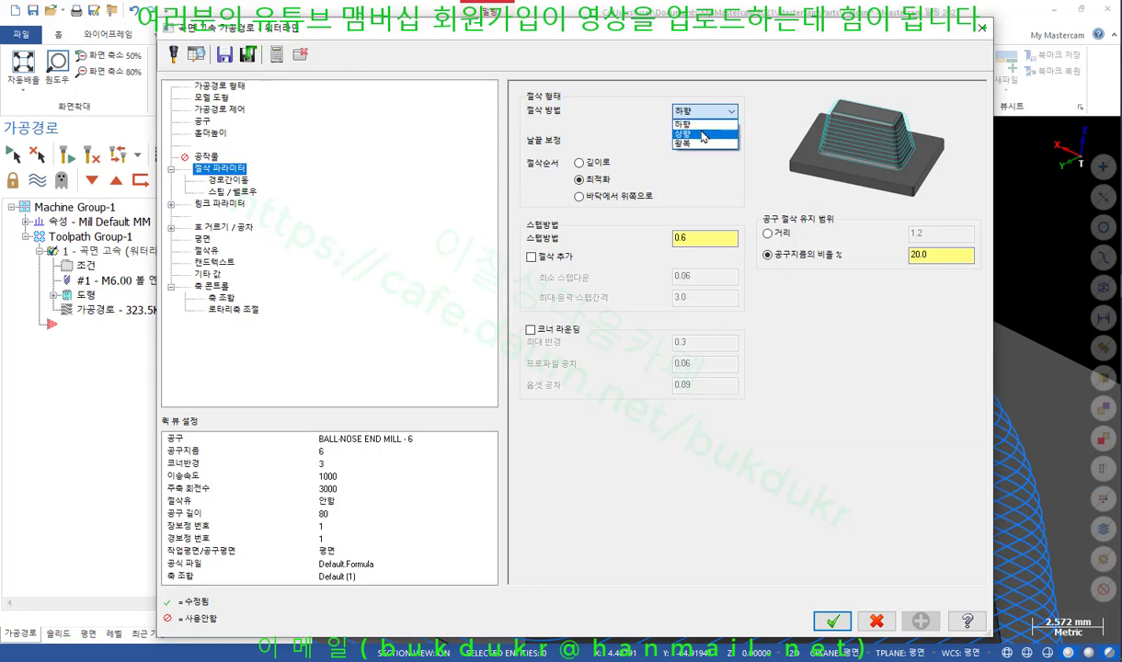
{"action": "left_click", "coordinate": [834, 621]}
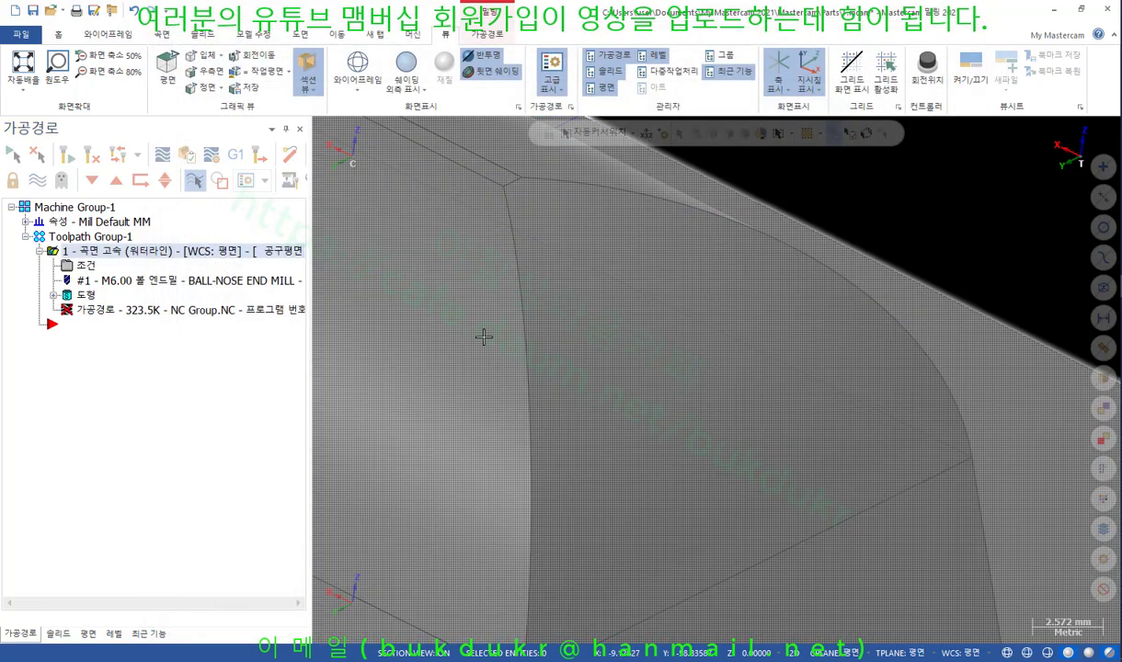
Regenerate the toolpath, switch to the isometric view, and backplot it through to the end to review the machining order on both blocks
{"action": "scroll", "coordinate": [739, 317], "scroll_direction": "down", "scroll_amount": 6}
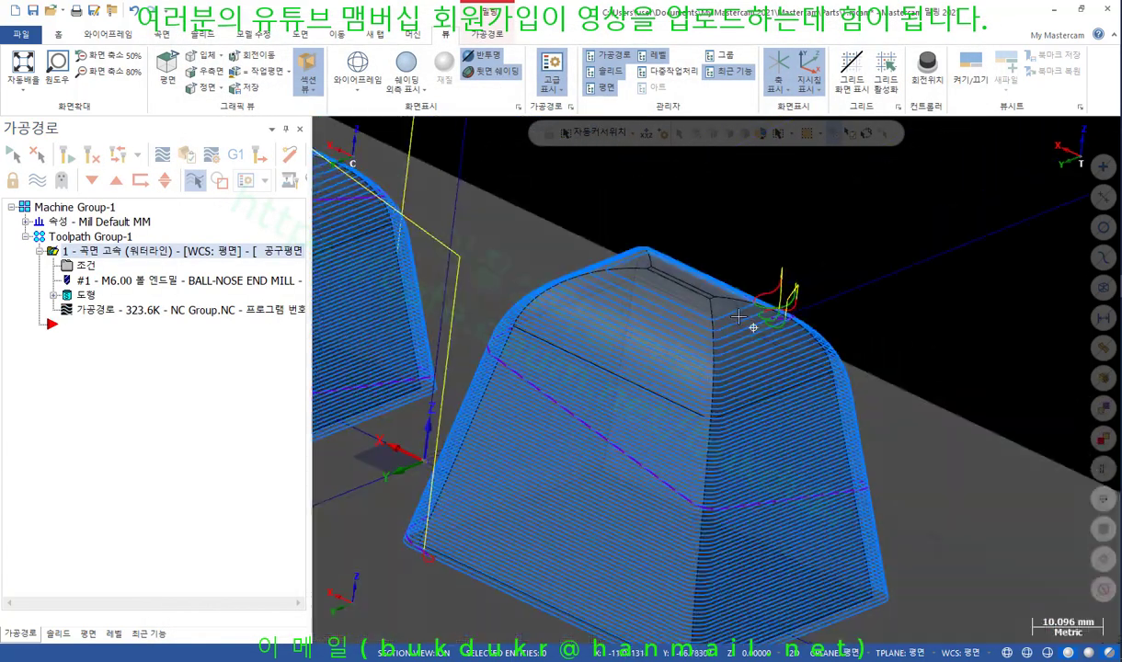
{"action": "scroll", "coordinate": [738, 316], "scroll_direction": "down", "scroll_amount": 2}
{"action": "right_click", "coordinate": [817, 213]}
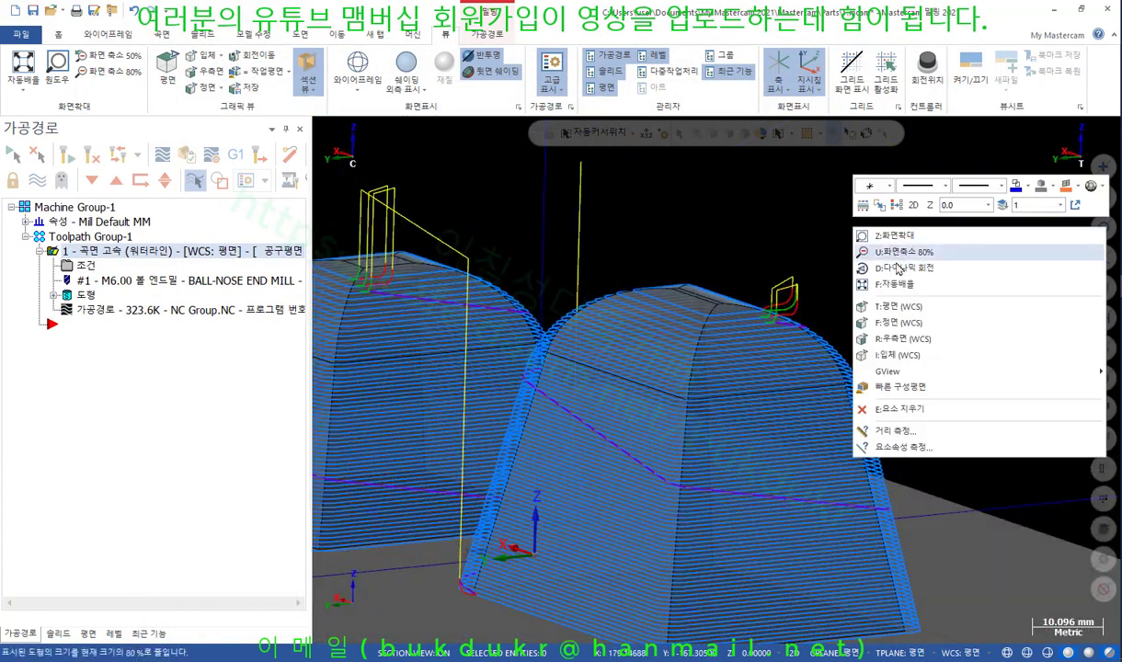
{"action": "left_click", "coordinate": [880, 362]}
{"action": "scroll", "coordinate": [635, 312], "scroll_direction": "up", "scroll_amount": 2}
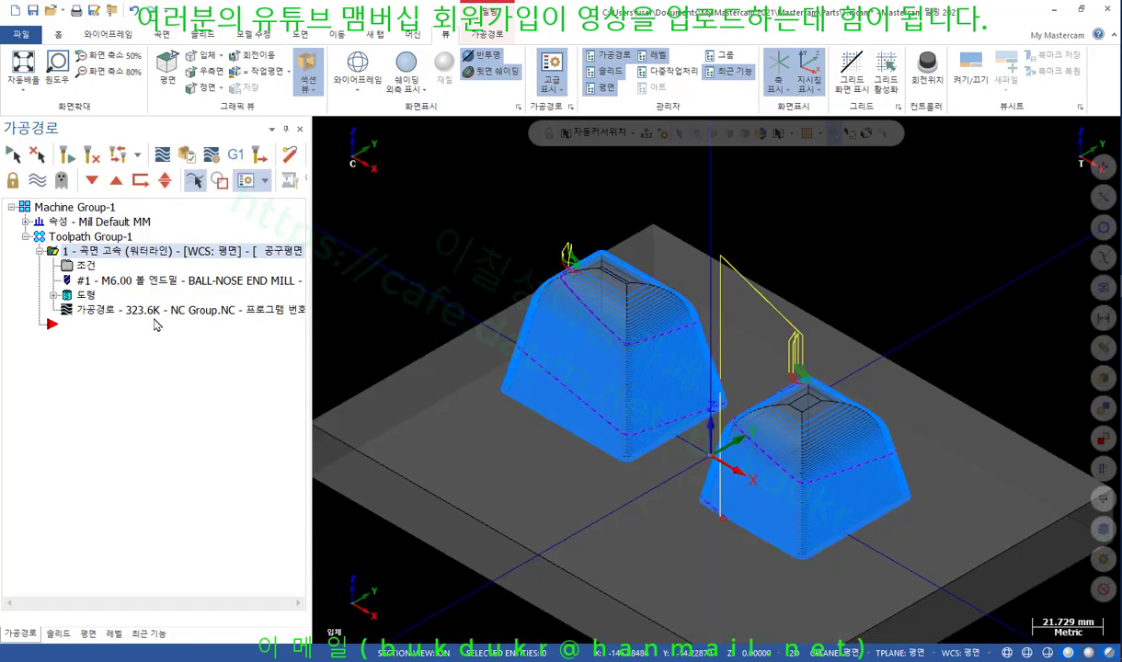
{"action": "left_click", "coordinate": [154, 310]}
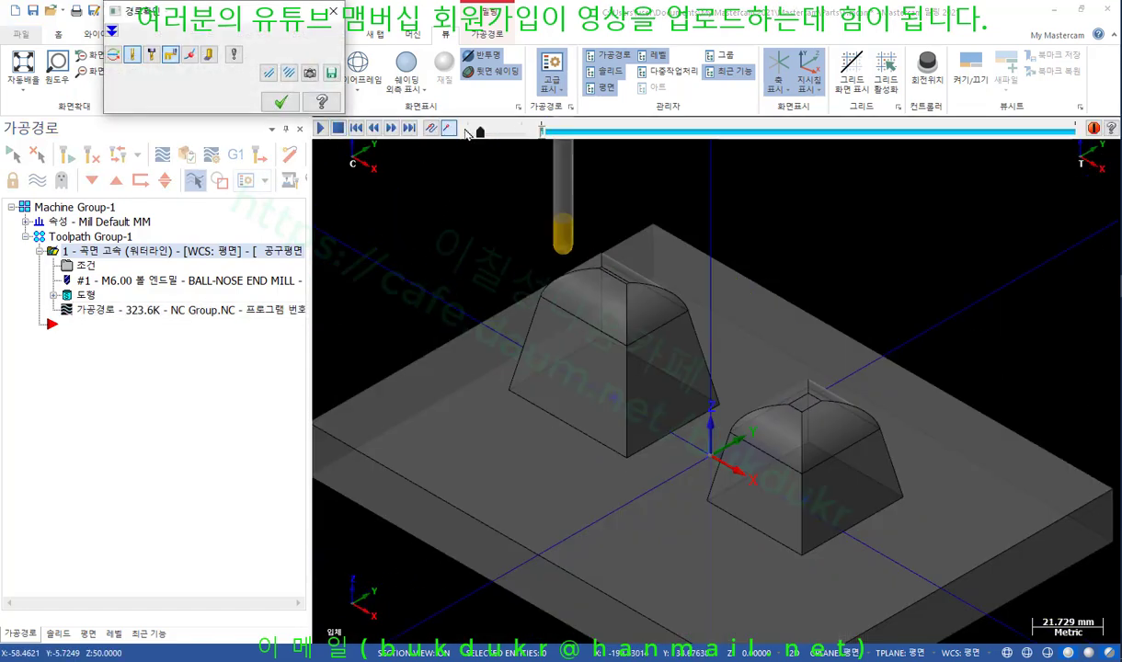
{"action": "left_click", "coordinate": [321, 130]}
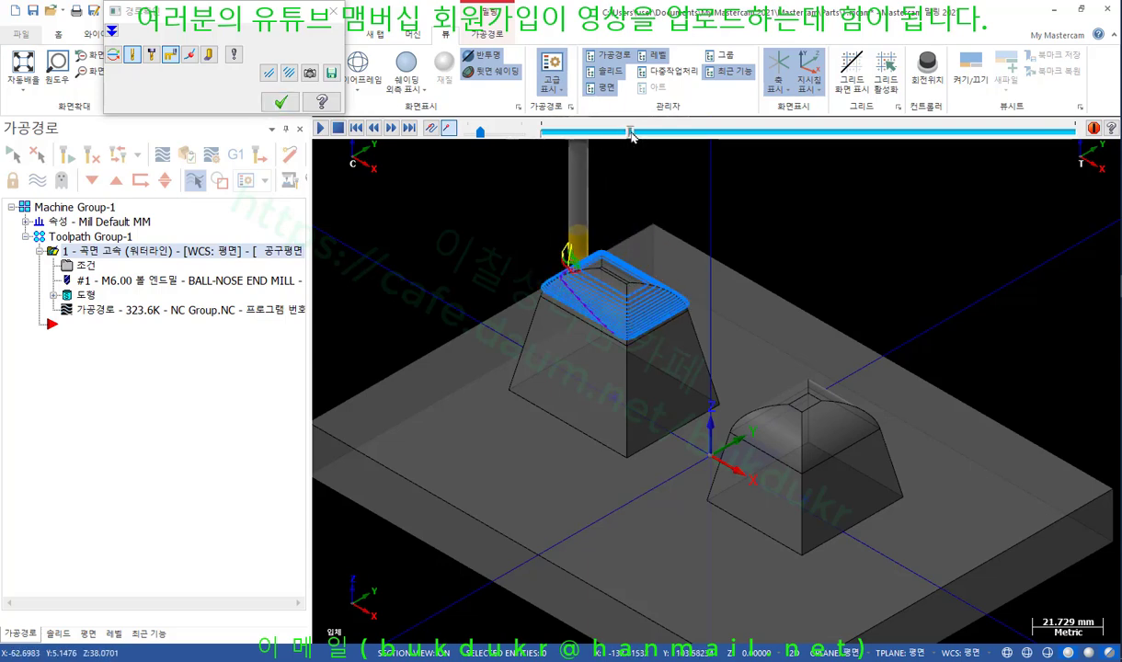
{"action": "mouse_move", "coordinate": [631, 132]}
{"action": "left_mouse_down"}
{"action": "mouse_move", "coordinate": [769, 140]}
{"action": "mouse_move", "coordinate": [1099, 201]}
{"action": "left_mouse_up"}
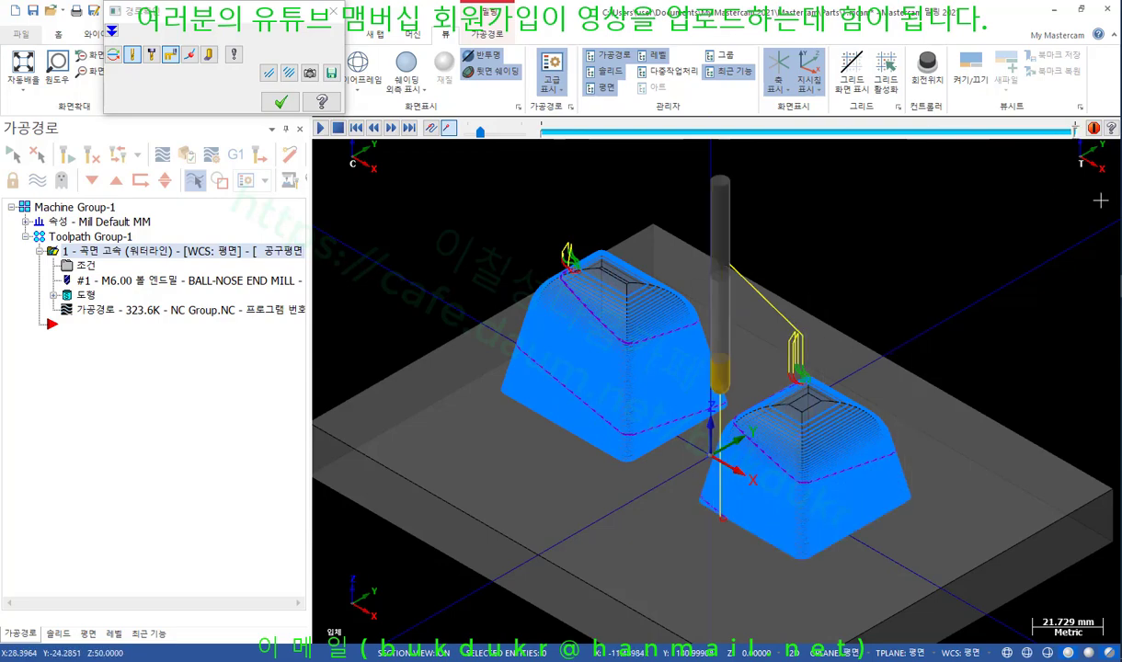
{"action": "left_click", "coordinate": [280, 101]}
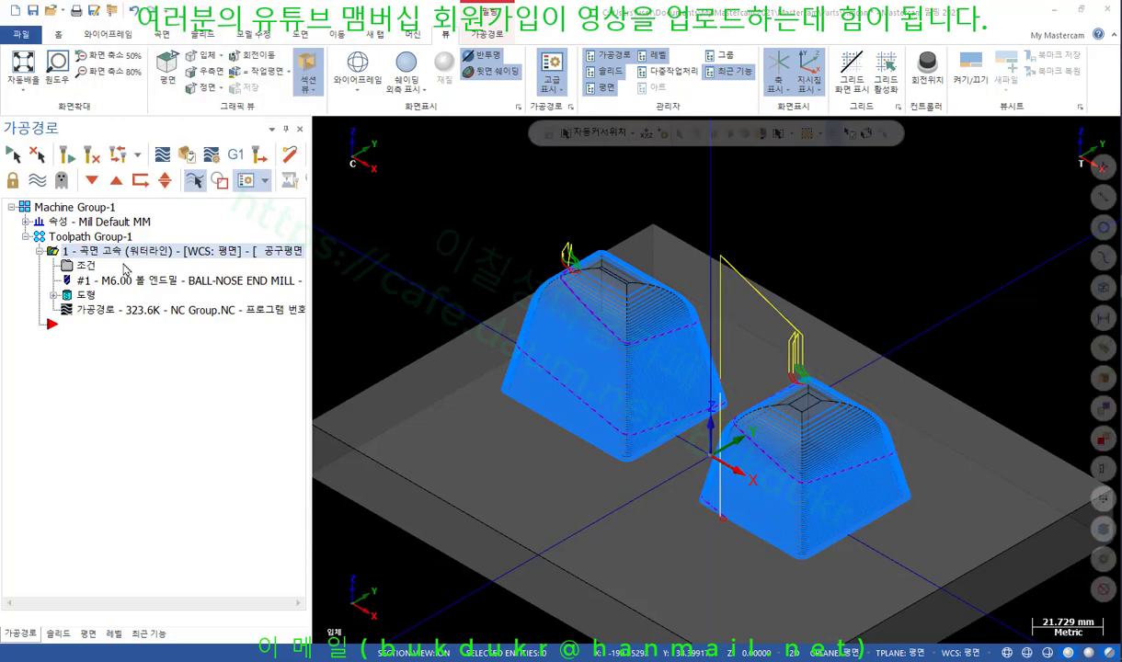
Set the cut order (절삭순서) to by depth (깊이로) and regenerate the waterline toolpath
{"action": "left_click", "coordinate": [85, 266]}
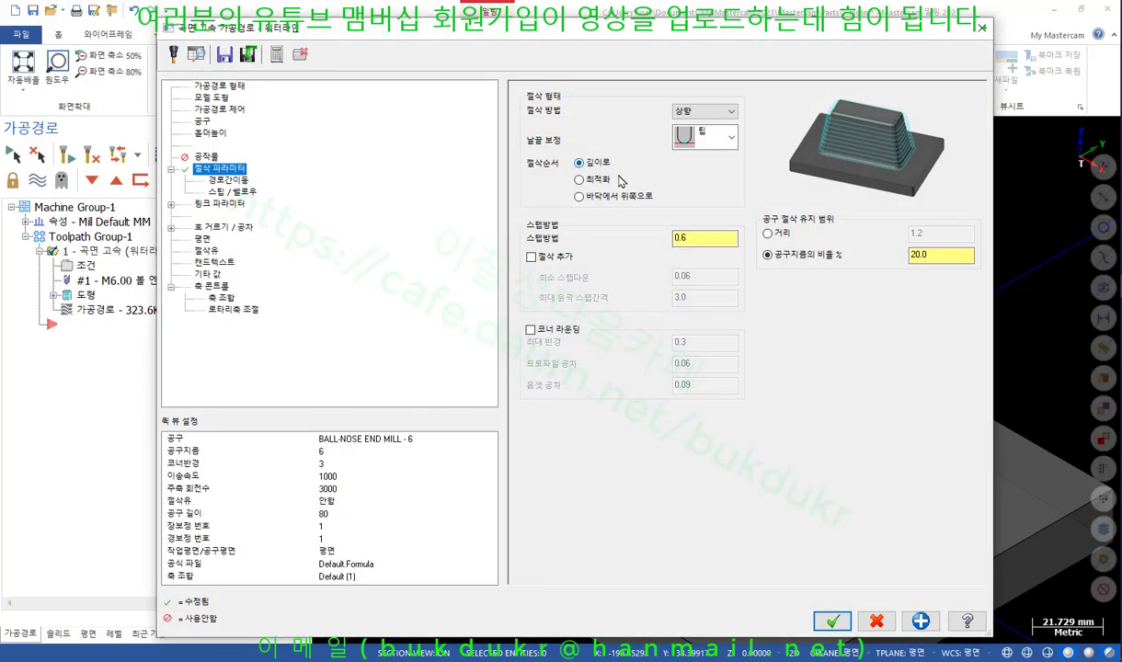
{"action": "left_click", "coordinate": [845, 624]}
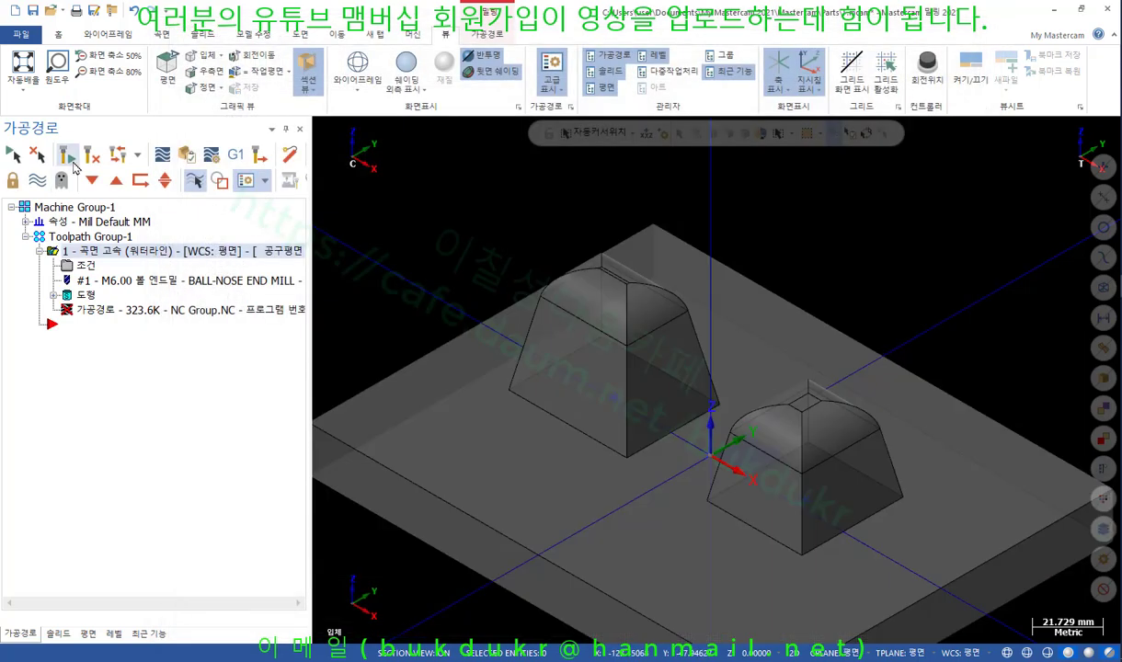
{"action": "left_click", "coordinate": [70, 154]}
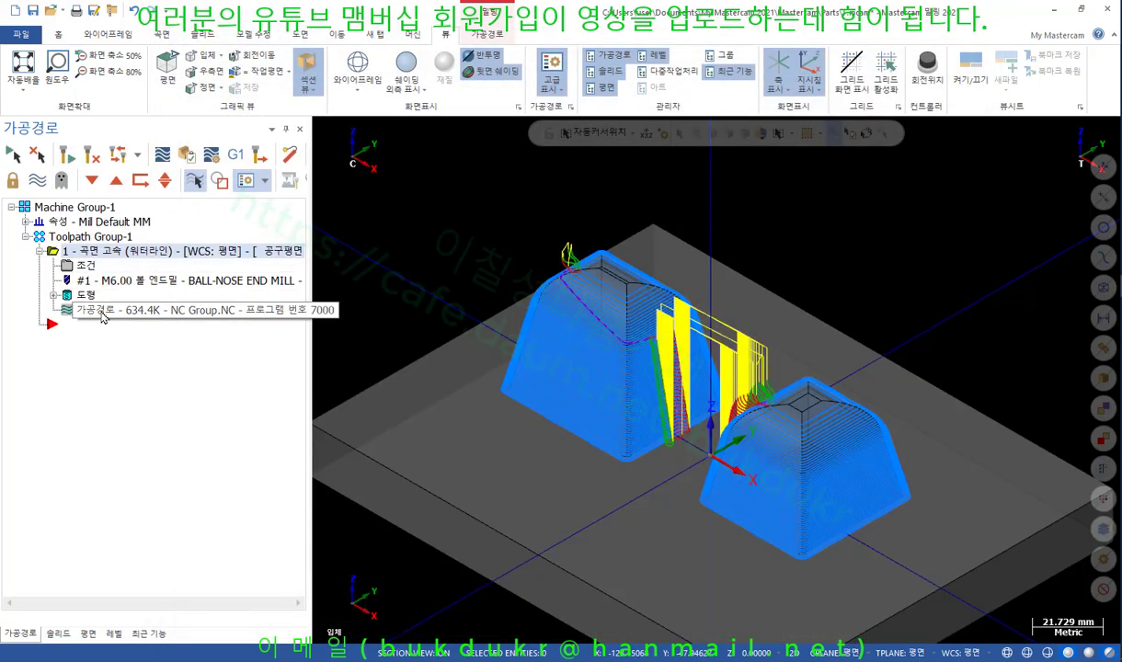
Backplot the by-depth toolpath at a faster speed and examine the retract, entry and exit moves between the two blocks
{"action": "left_click", "coordinate": [162, 155]}
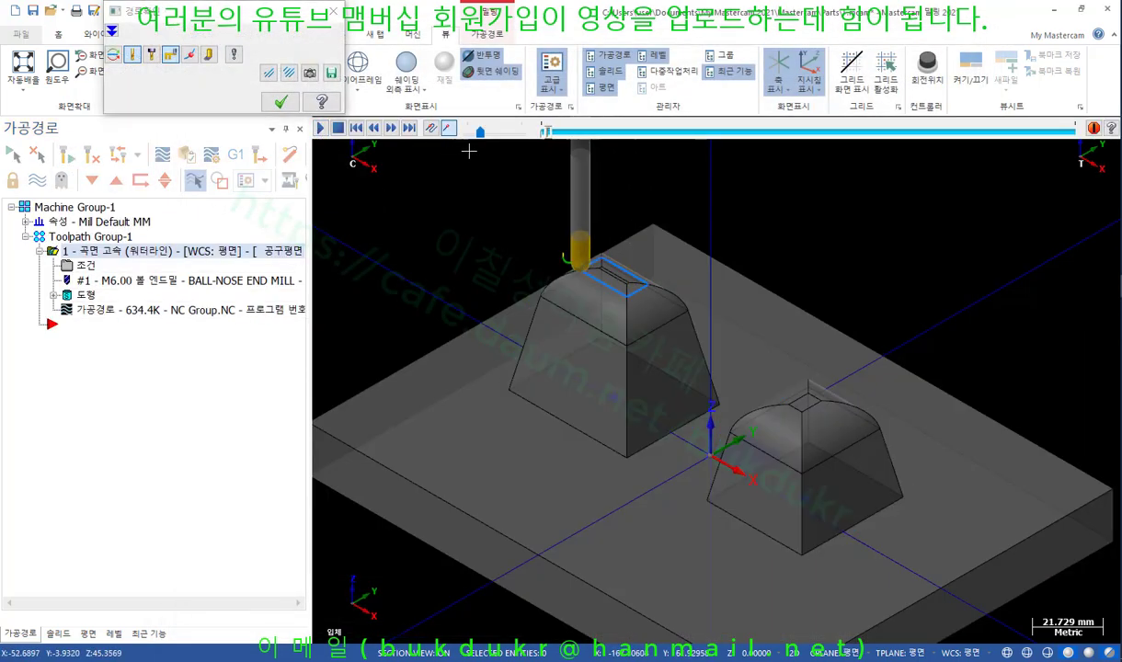
{"action": "left_click_drag", "start_coordinate": [480, 133], "coordinate": [507, 135]}
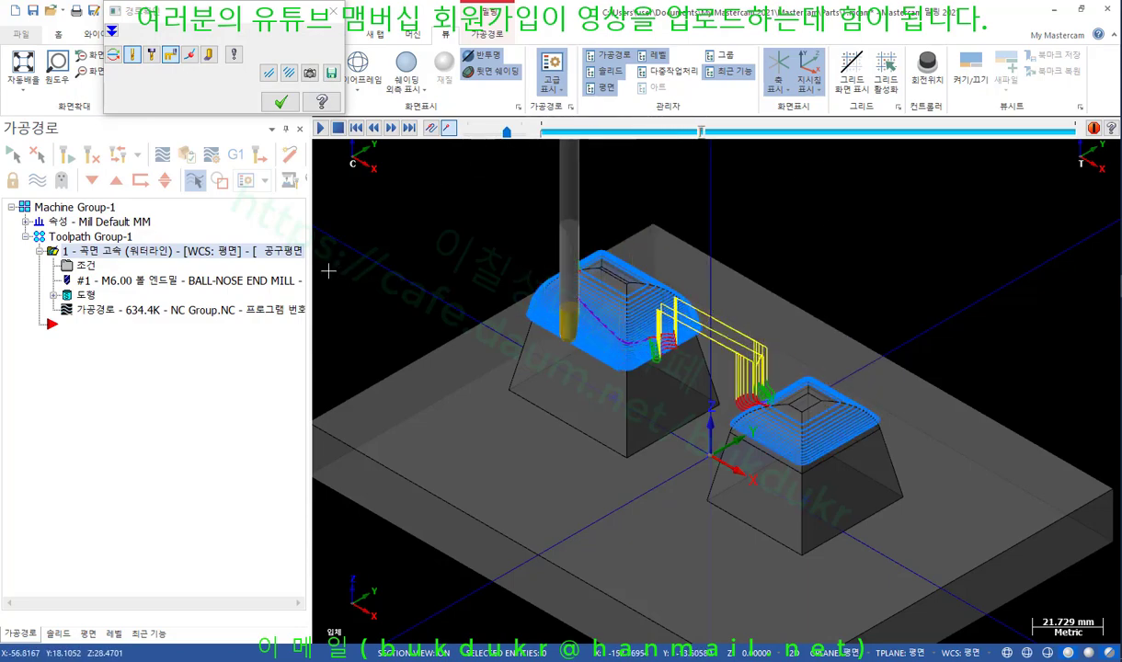
{"action": "middle_click_drag", "start_coordinate": [329, 271], "coordinate": [645, 268]}
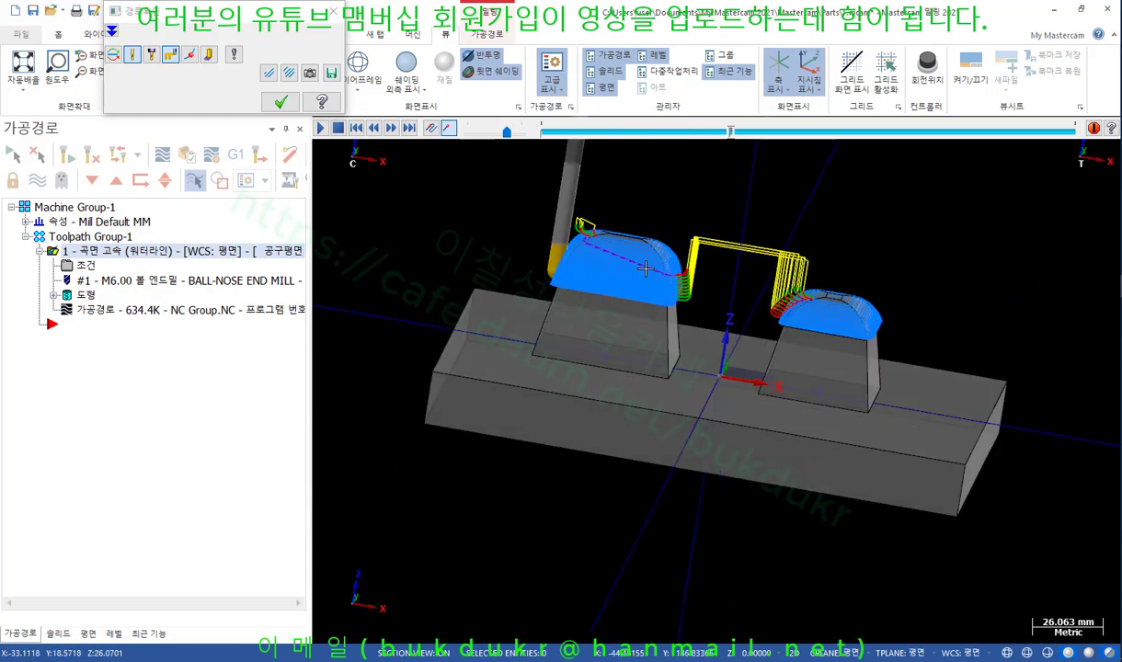
{"action": "scroll", "coordinate": [924, 330], "scroll_direction": "up", "scroll_amount": 3}
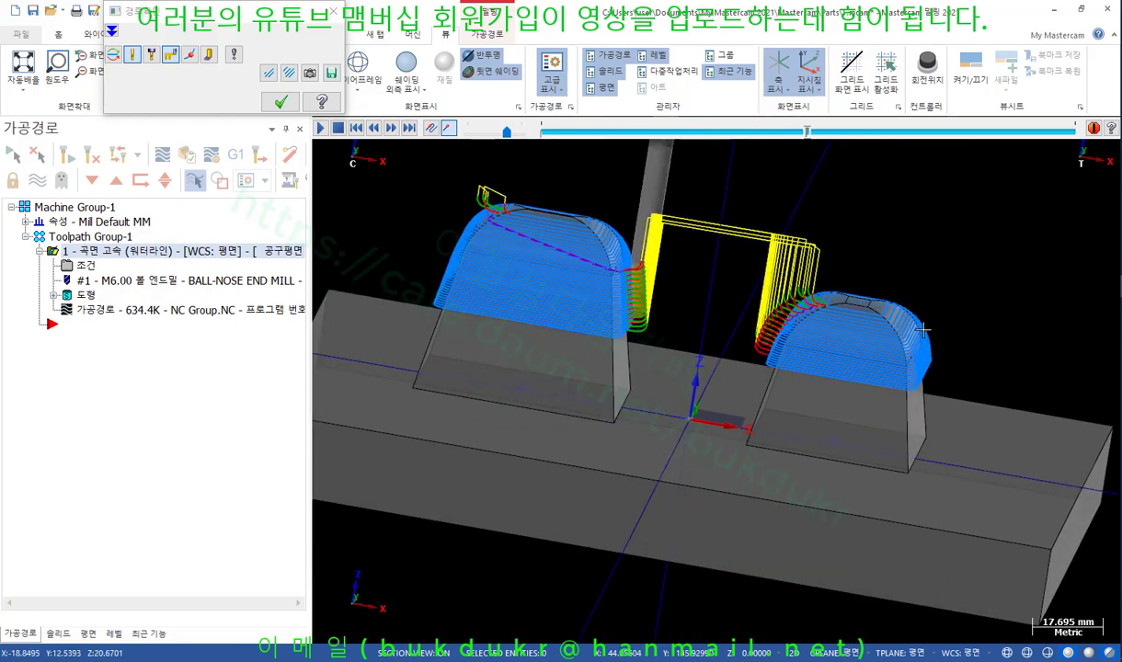
{"action": "middle_click_drag", "start_coordinate": [688, 404], "coordinate": [721, 414]}
{"action": "scroll", "coordinate": [719, 250], "scroll_direction": "up", "scroll_amount": 2}
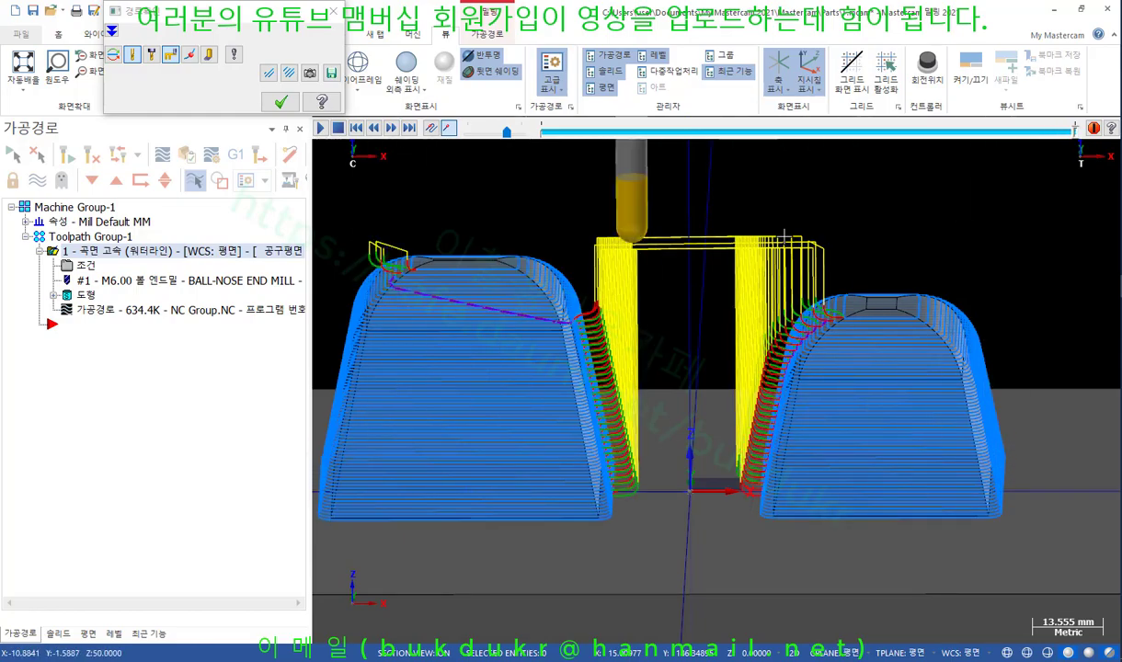
{"action": "middle_click_drag", "start_coordinate": [733, 329], "coordinate": [682, 325]}
{"action": "scroll", "coordinate": [615, 302], "scroll_direction": "up", "scroll_amount": 5}
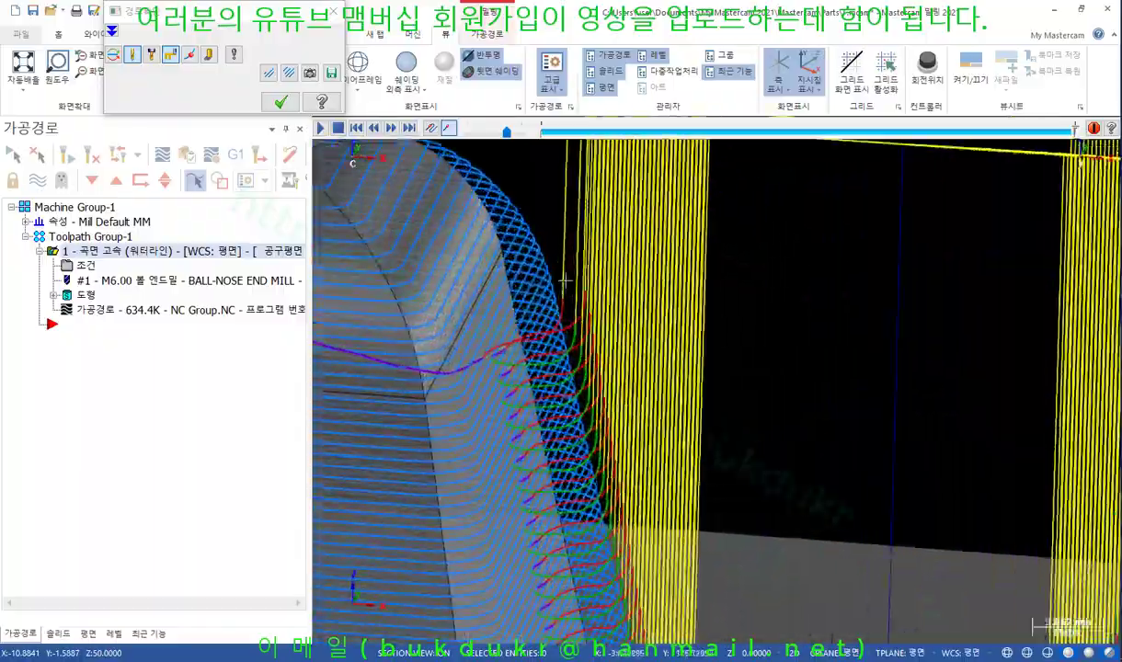
{"action": "middle_click_drag", "start_coordinate": [569, 317], "coordinate": [636, 318]}
{"action": "scroll", "coordinate": [636, 317], "scroll_direction": "down", "scroll_amount": 8}
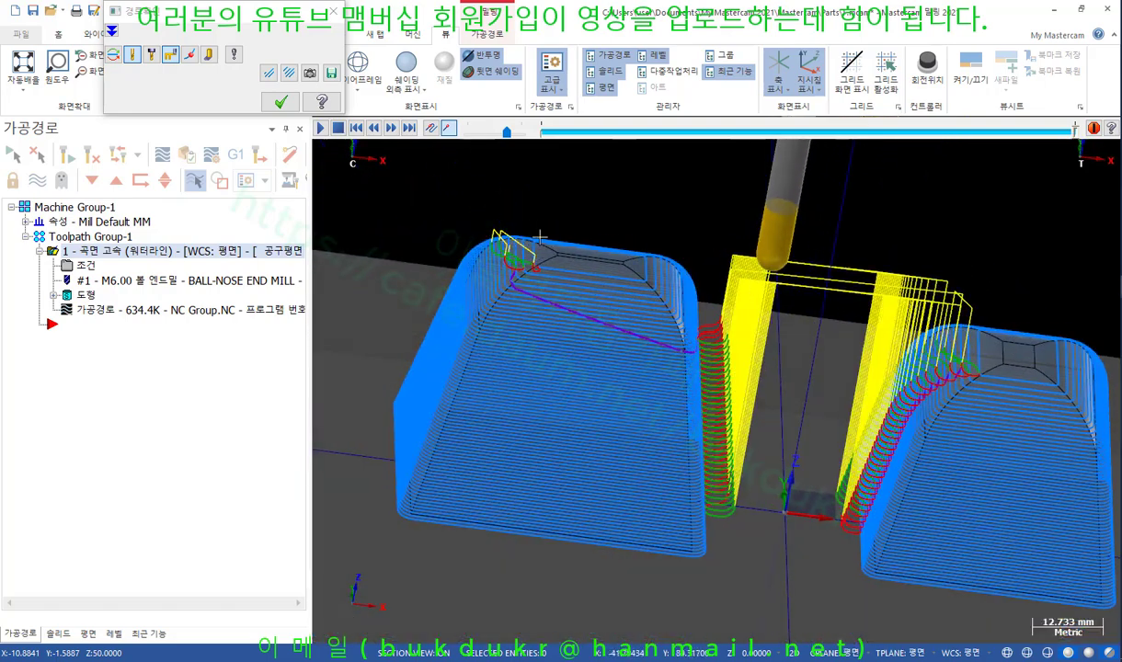
{"action": "left_click", "coordinate": [282, 104]}
Set the cut order to bottom to top (바닥에서 위쪽으로), regenerate the toolpath and backplot it on both blocks
{"action": "left_click", "coordinate": [86, 265]}
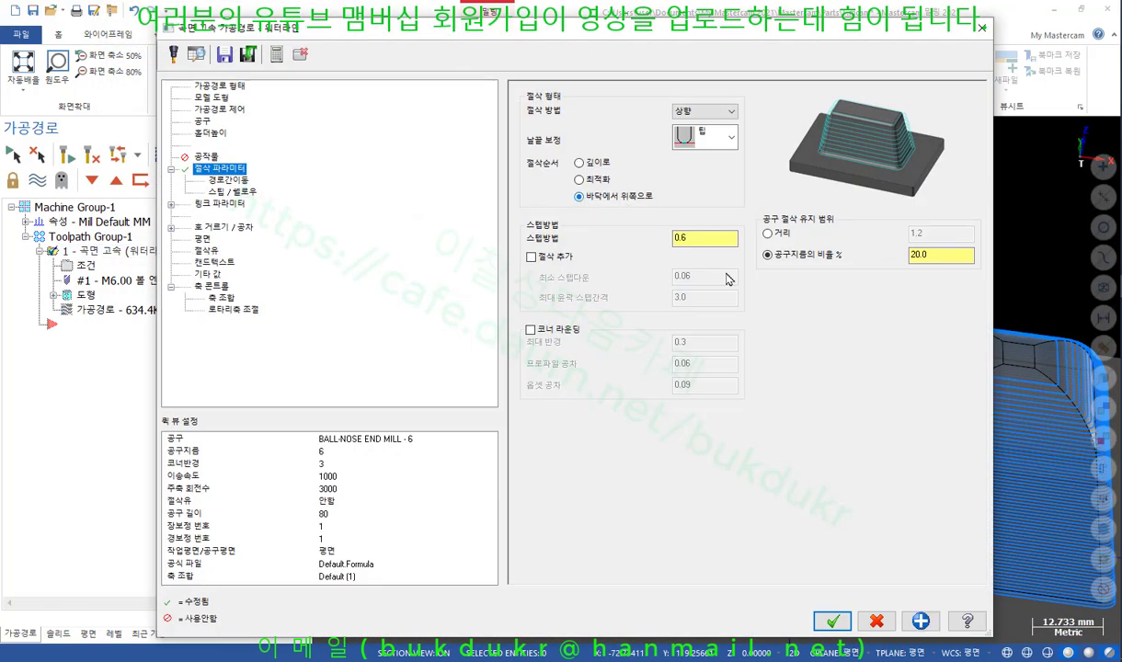
{"action": "left_click", "coordinate": [831, 622]}
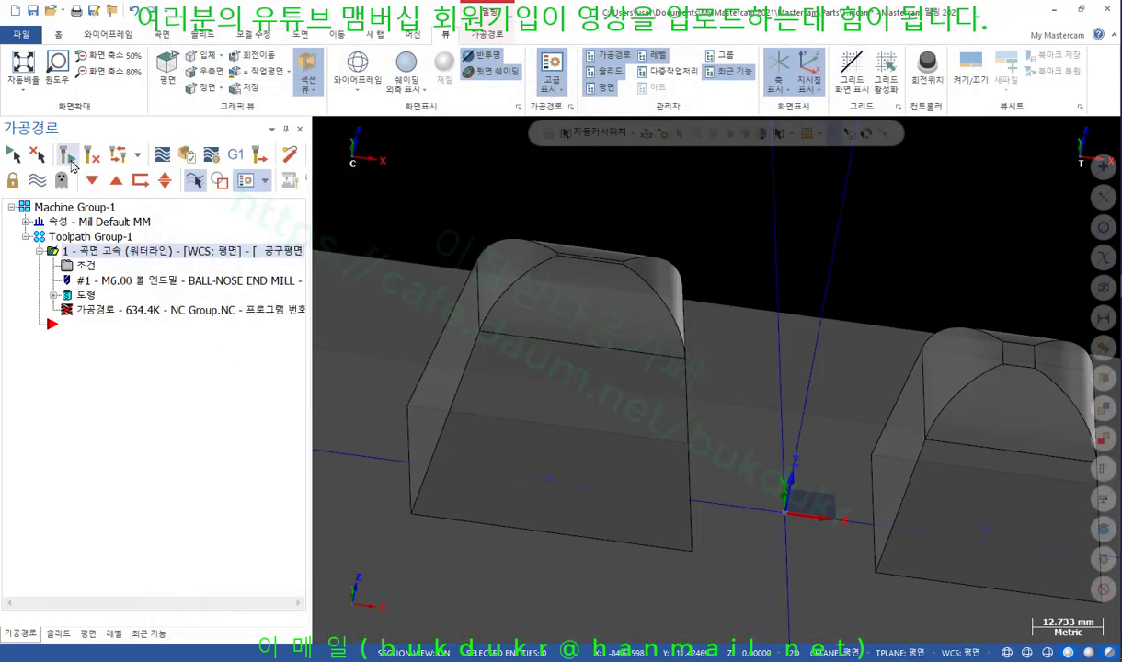
{"action": "left_click", "coordinate": [136, 313]}
{"action": "scroll", "coordinate": [434, 268], "scroll_direction": "down", "scroll_amount": 2}
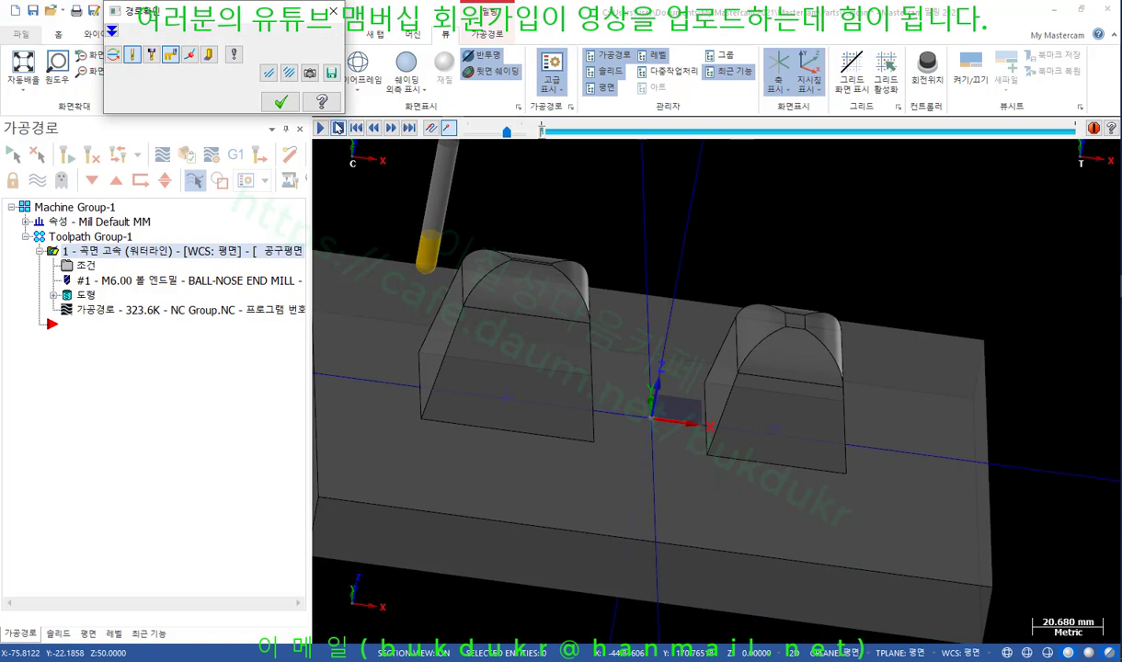
{"action": "left_click", "coordinate": [321, 128]}
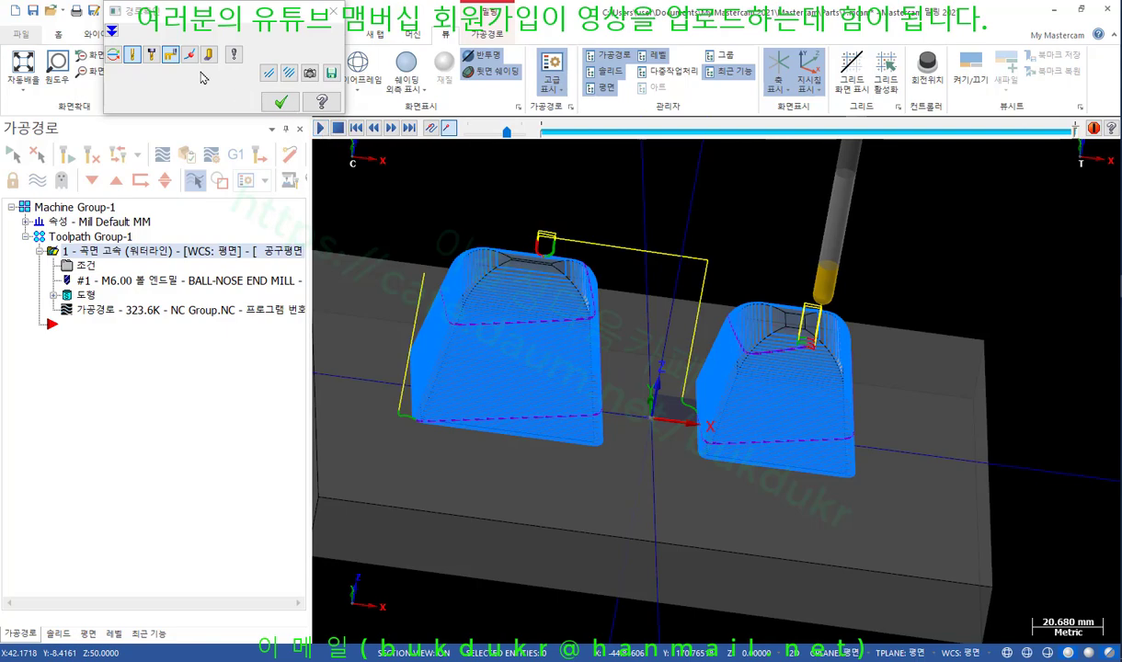
{"action": "left_click", "coordinate": [283, 102]}
Set the waterline toolpath's cut order to optimize (최적화) and review its stepdown and keep-tool-down percentage settings
{"action": "left_click", "coordinate": [87, 266]}
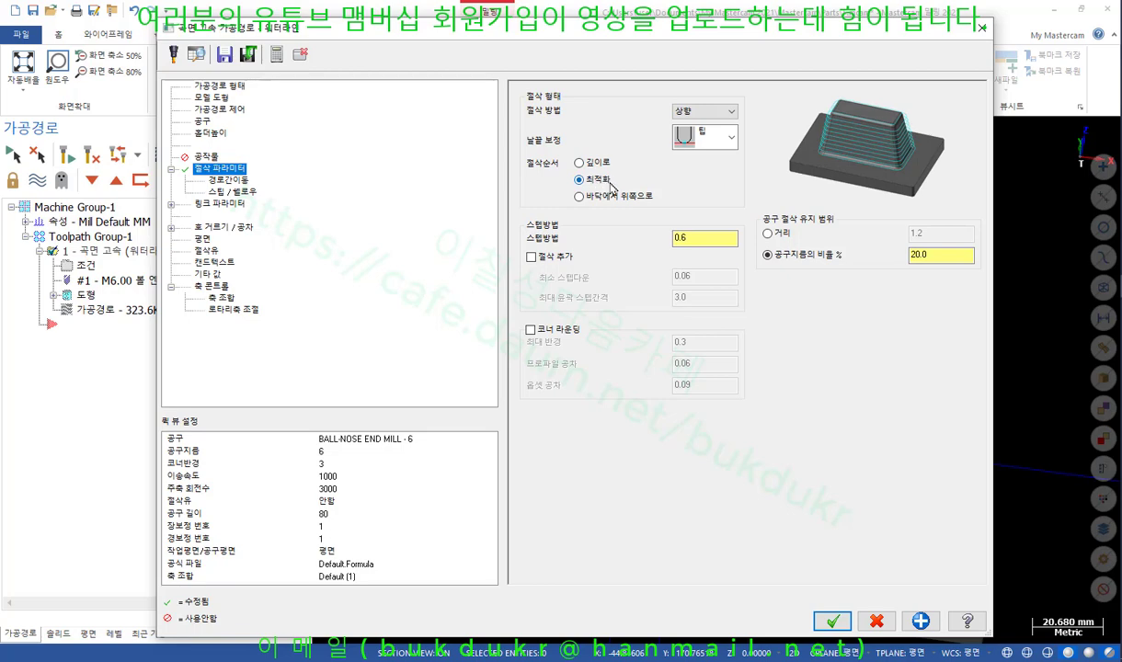
{"action": "left_click", "coordinate": [712, 239]}
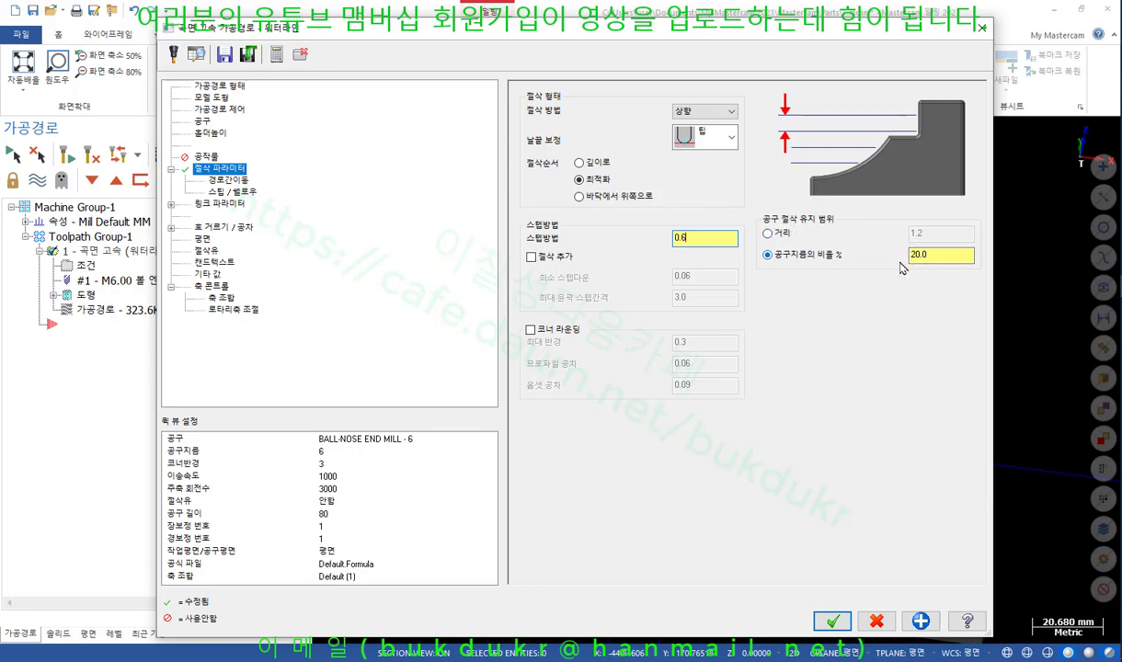
{"action": "left_click", "coordinate": [937, 259]}
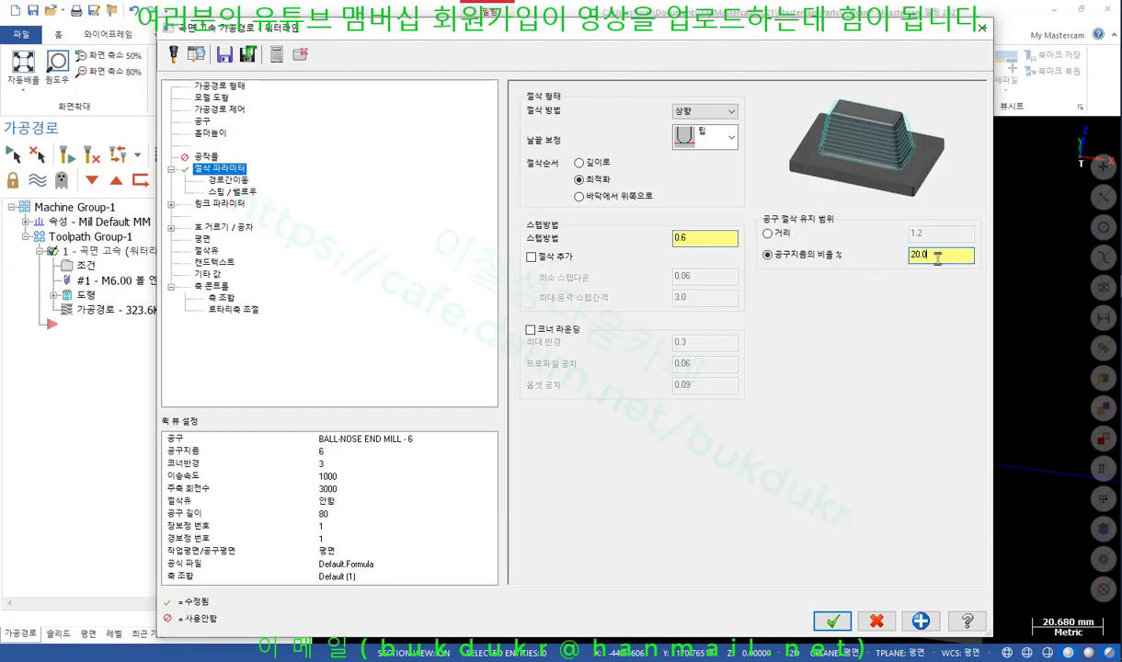
Set the keep-tool-down range to a distance (거리) of 5 and regenerate the waterline toolpath
{"action": "left_click_drag", "start_coordinate": [942, 40], "coordinate": [841, 405]}
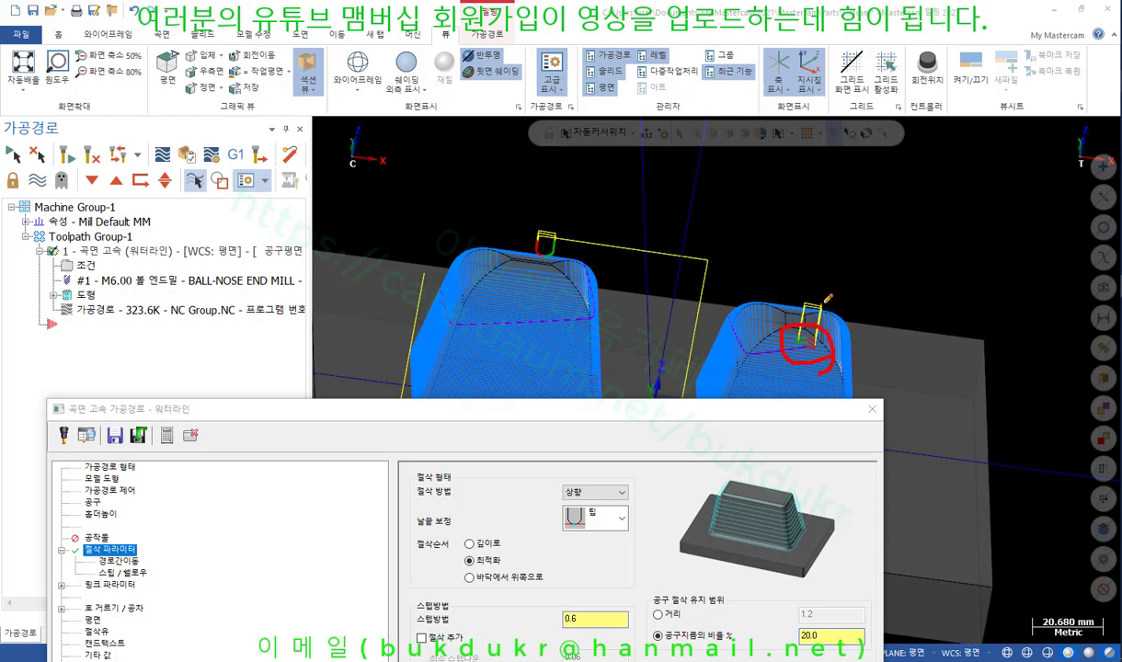
{"action": "right_click", "coordinate": [839, 223]}
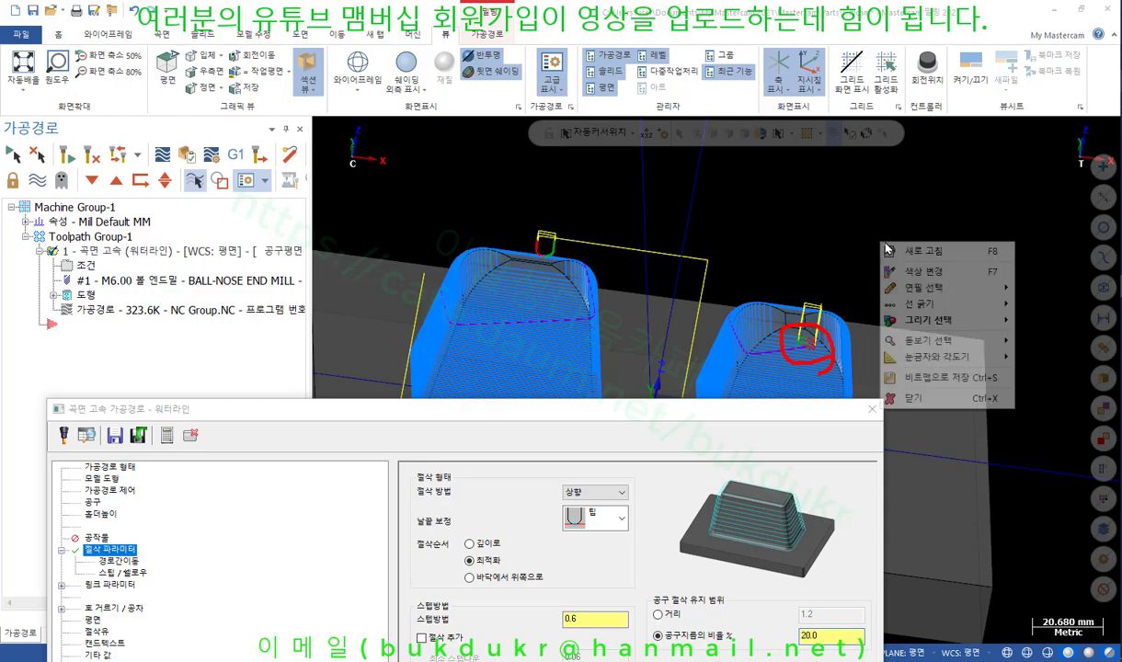
{"action": "left_click", "coordinate": [927, 398]}
{"action": "left_click_drag", "start_coordinate": [751, 401], "coordinate": [572, 146]}
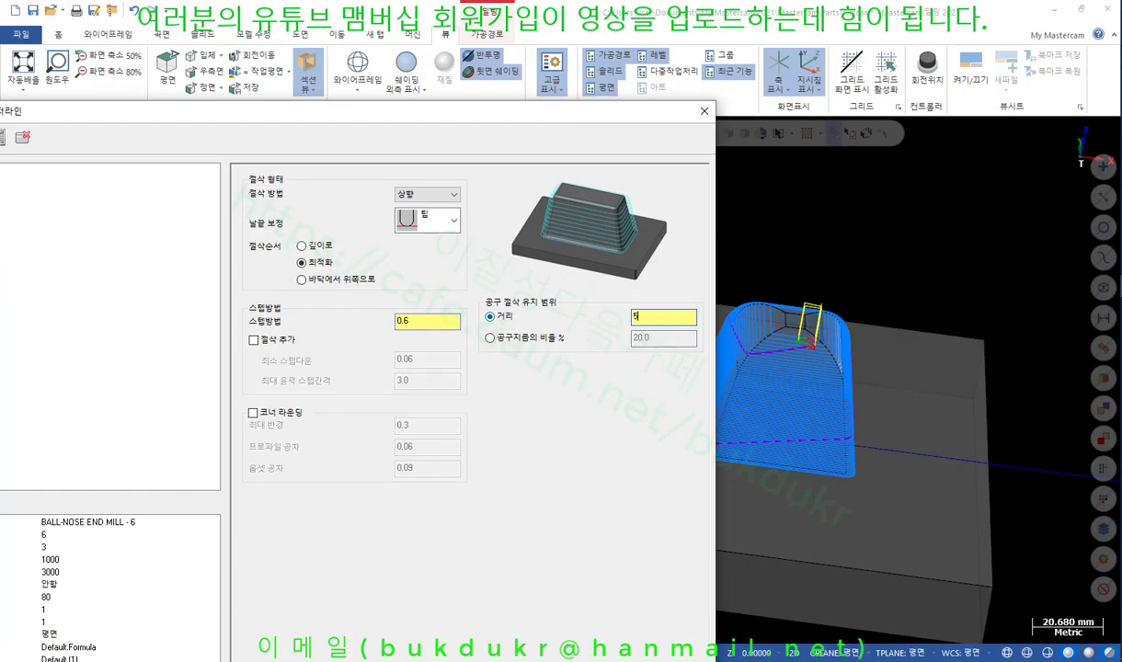
{"action": "left_click_drag", "start_coordinate": [632, 122], "coordinate": [544, 25]}
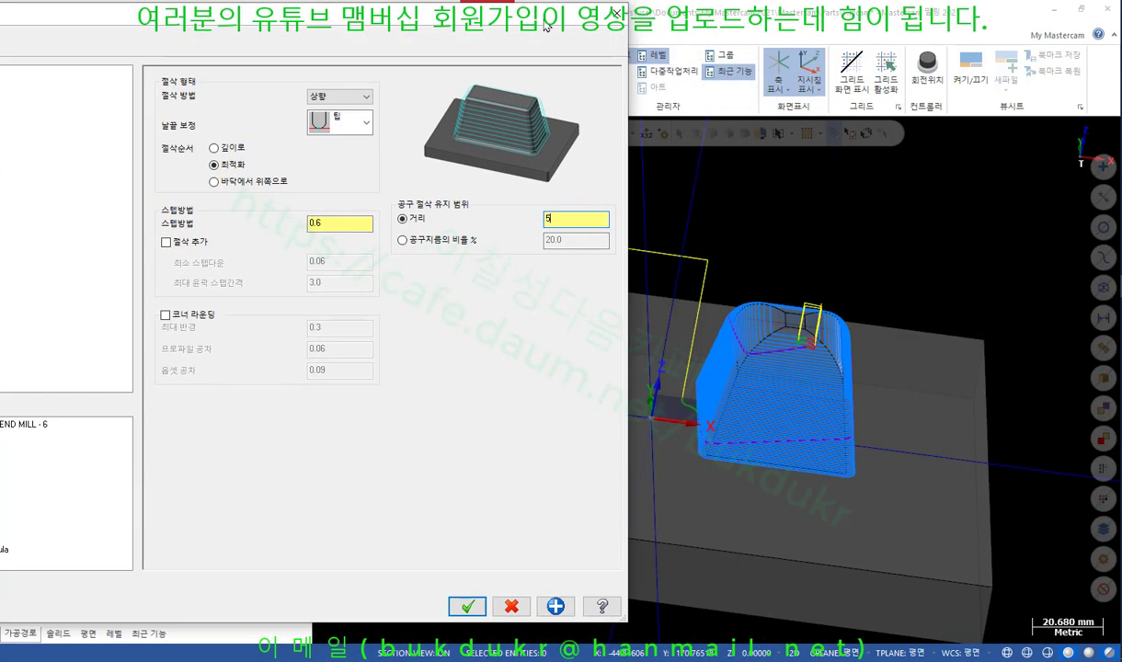
{"action": "left_click", "coordinate": [468, 606]}
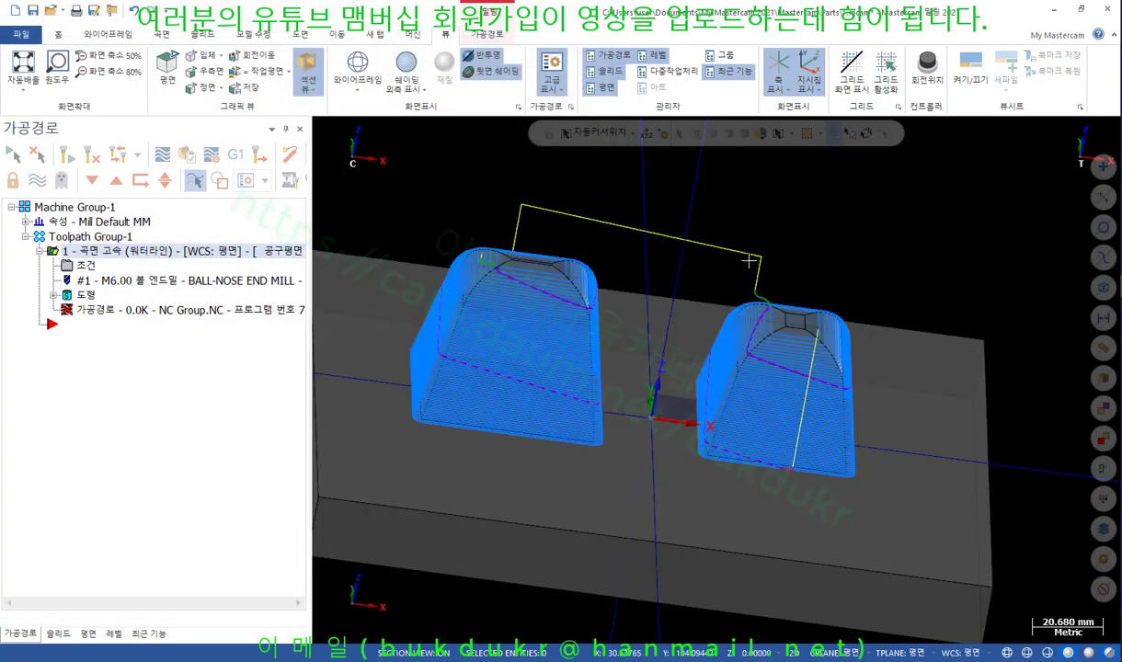
Backplot the regenerated toolpath through to the end and examine the linking moves within and between the two blocks
{"action": "scroll", "coordinate": [460, 239], "scroll_direction": "up", "scroll_amount": 2}
{"action": "middle_click_drag", "start_coordinate": [452, 219], "coordinate": [512, 263]}
{"action": "scroll", "coordinate": [572, 246], "scroll_direction": "down", "scroll_amount": 3}
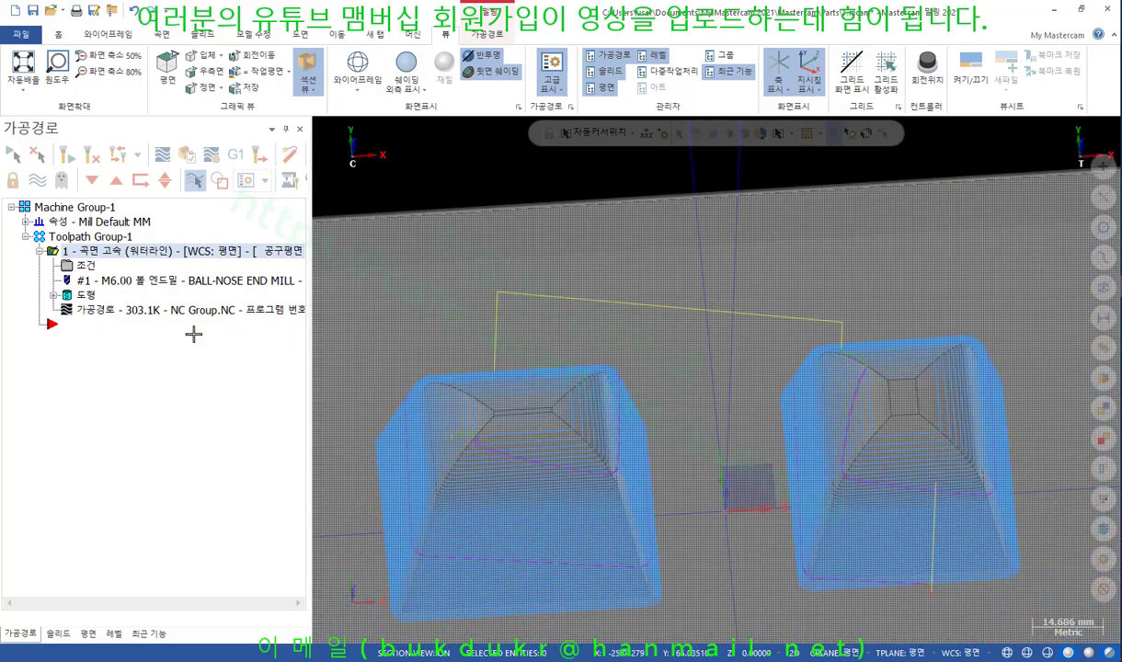
{"action": "left_click", "coordinate": [108, 312]}
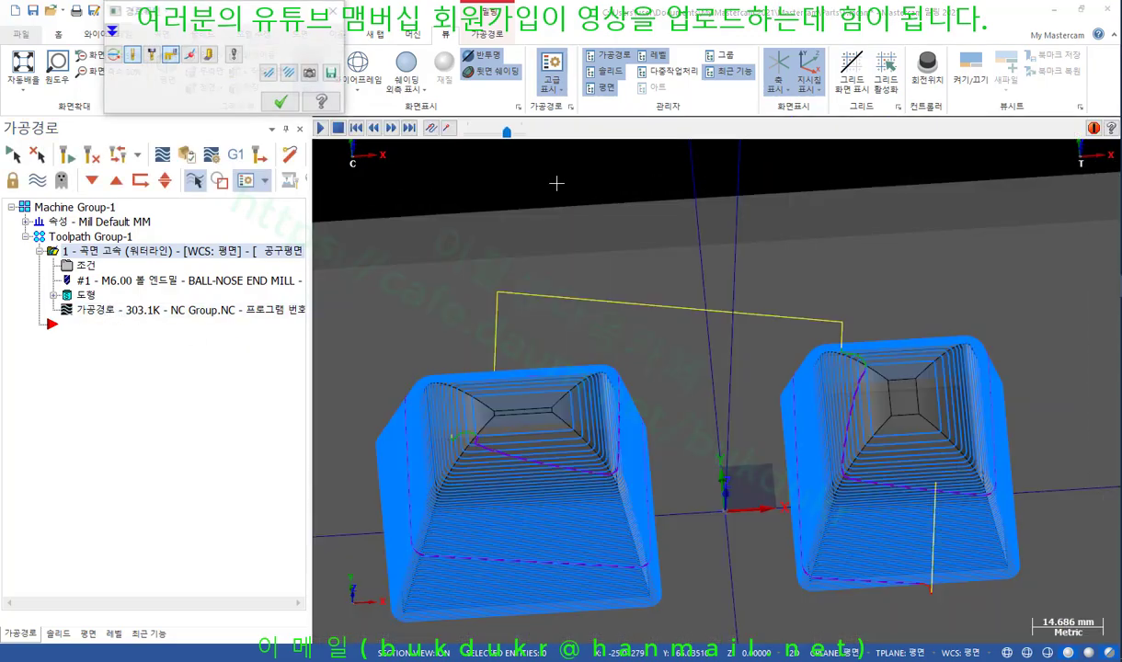
{"action": "mouse_move", "coordinate": [543, 134]}
{"action": "left_mouse_down"}
{"action": "mouse_move", "coordinate": [679, 150]}
{"action": "mouse_move", "coordinate": [1087, 239]}
{"action": "left_mouse_up"}
{"action": "middle_click_drag", "start_coordinate": [806, 344], "coordinate": [804, 423]}
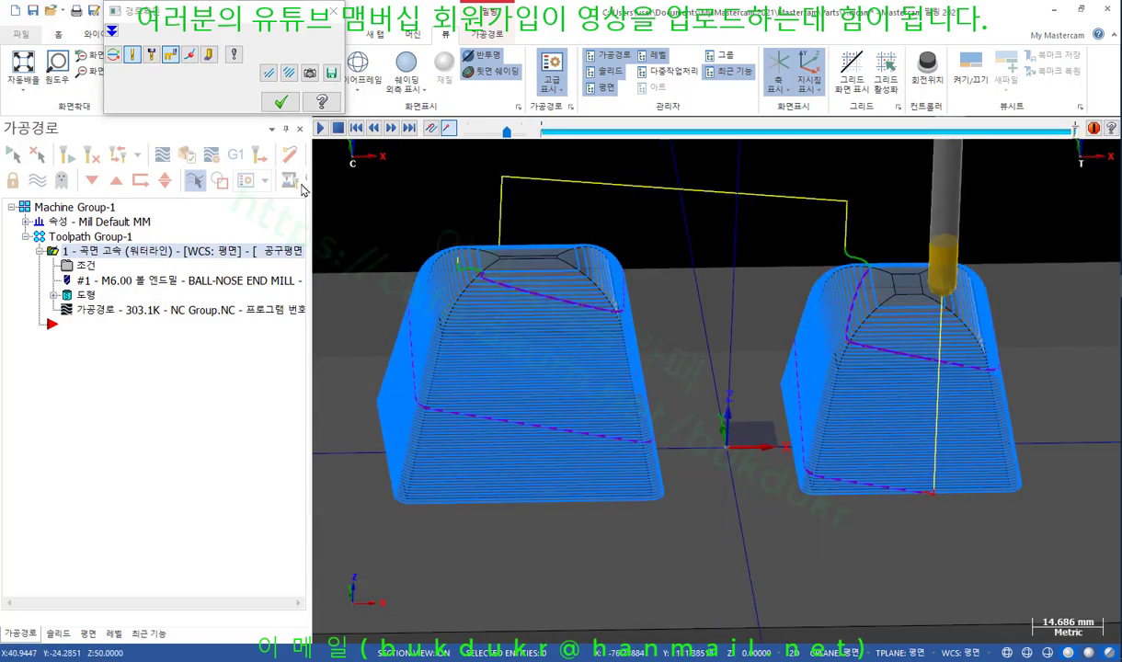
{"action": "left_click", "coordinate": [279, 102]}
Enable added cuts (절삭 추가) in the cut parameters and mark the widely spaced passes on the smaller block's rounded top
{"action": "left_click", "coordinate": [87, 266]}
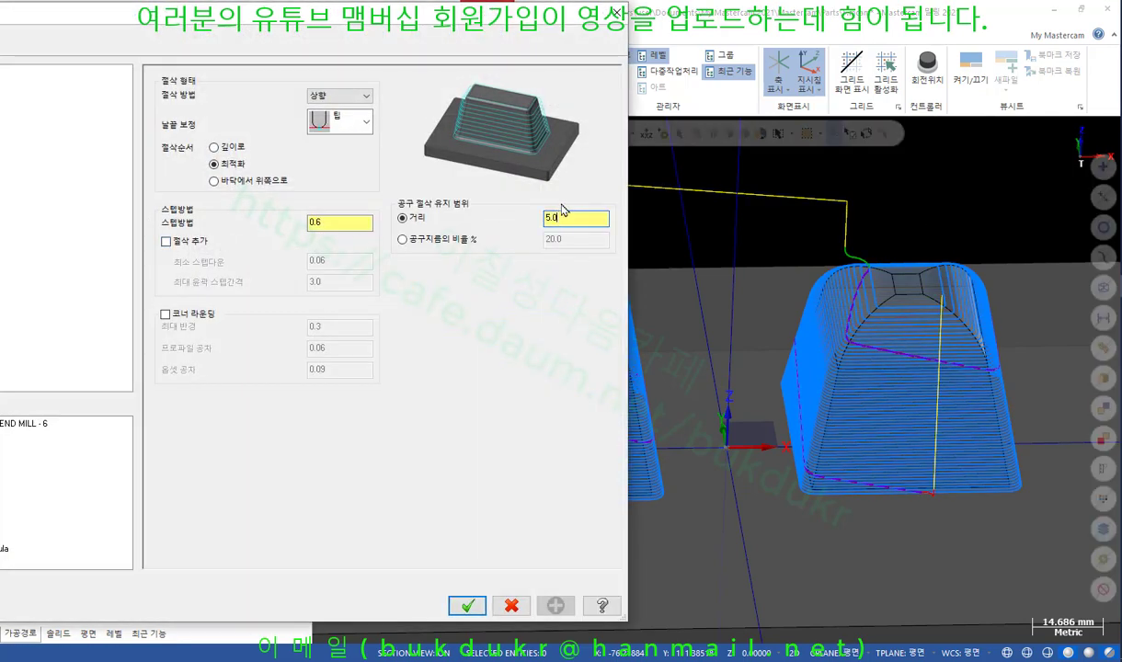
{"action": "left_click_drag", "start_coordinate": [423, 22], "coordinate": [678, 64]}
{"action": "left_click", "coordinate": [420, 285]}
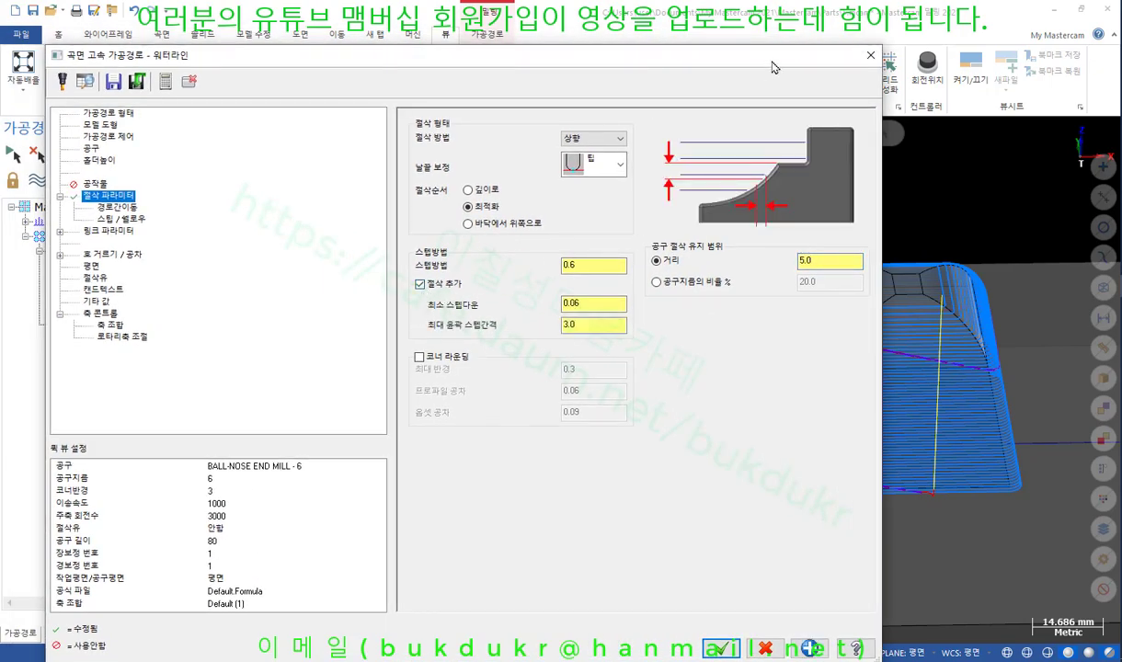
{"action": "left_click_drag", "start_coordinate": [738, 66], "coordinate": [359, 189]}
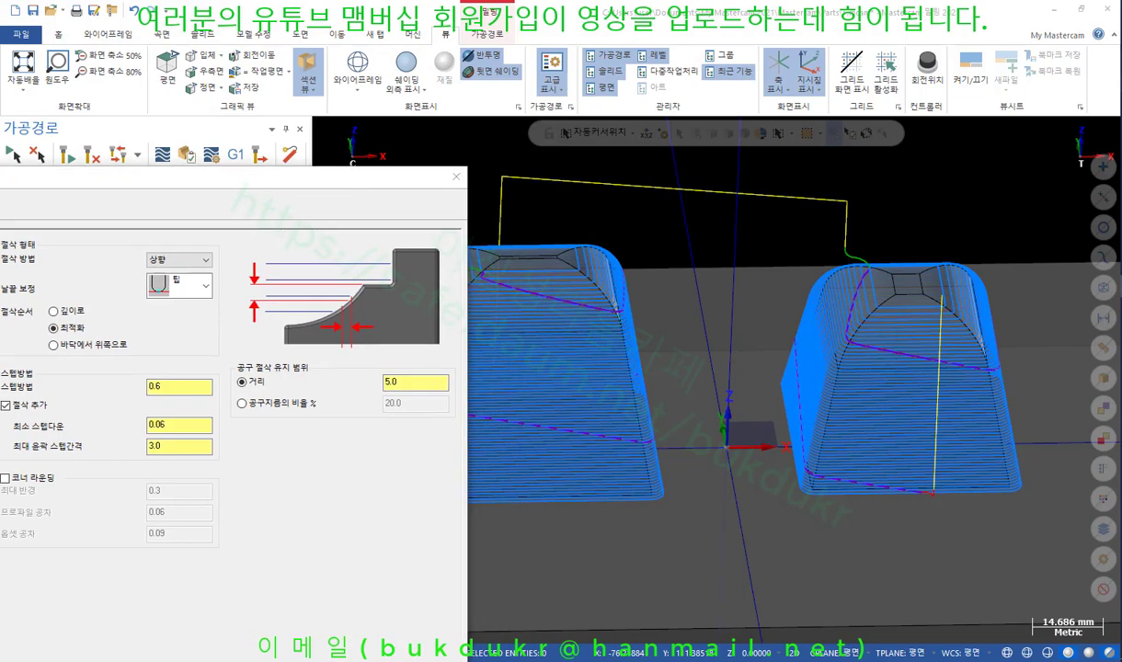
{"action": "mouse_move", "coordinate": [925, 340]}
{"action": "left_mouse_down"}
{"action": "mouse_move", "coordinate": [801, 253]}
{"action": "mouse_move", "coordinate": [981, 287]}
{"action": "left_mouse_up"}
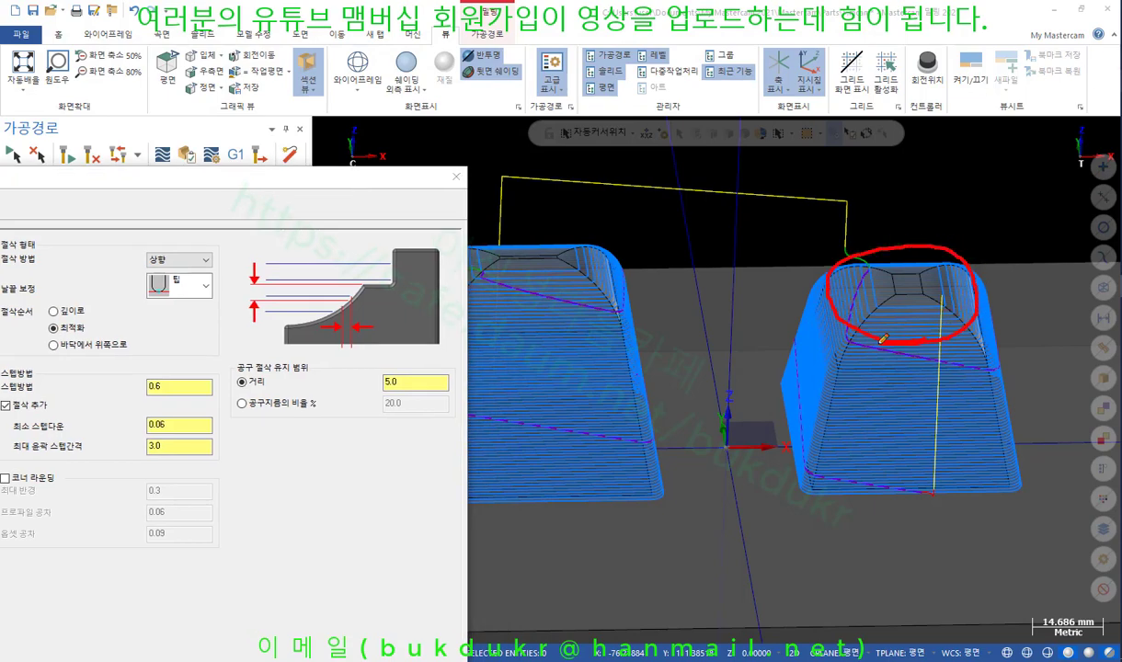
{"action": "mouse_move", "coordinate": [883, 338]}
{"action": "left_mouse_down"}
{"action": "mouse_move", "coordinate": [799, 267]}
{"action": "mouse_move", "coordinate": [950, 250]}
{"action": "left_mouse_up"}
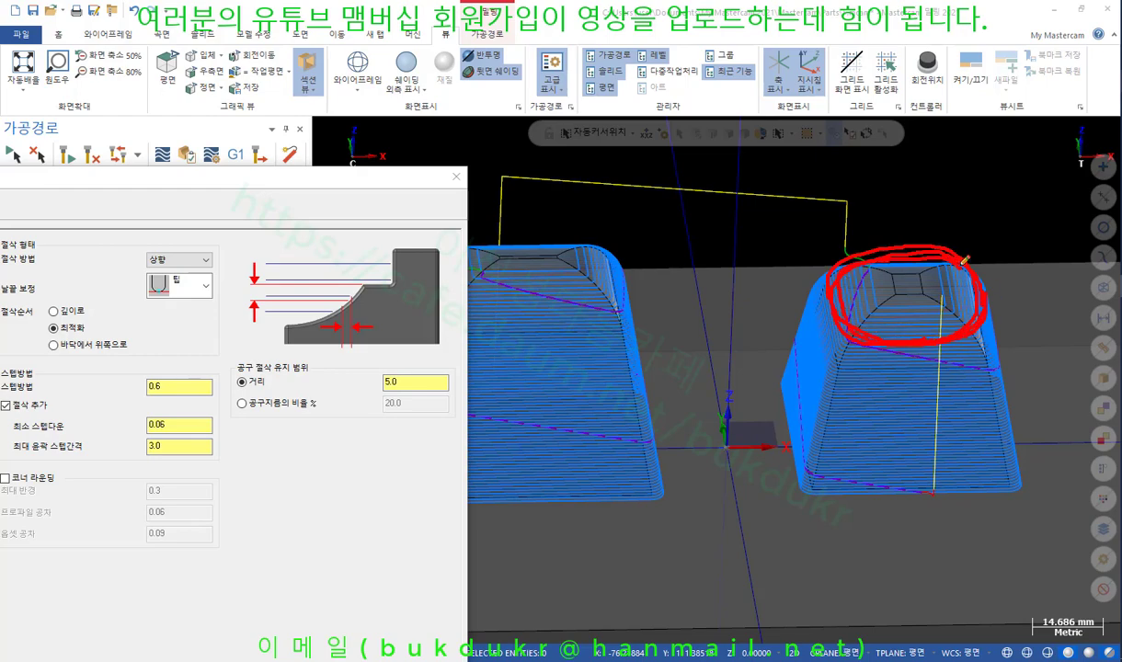
{"action": "right_click", "coordinate": [837, 211]}
{"action": "left_click", "coordinate": [855, 357]}
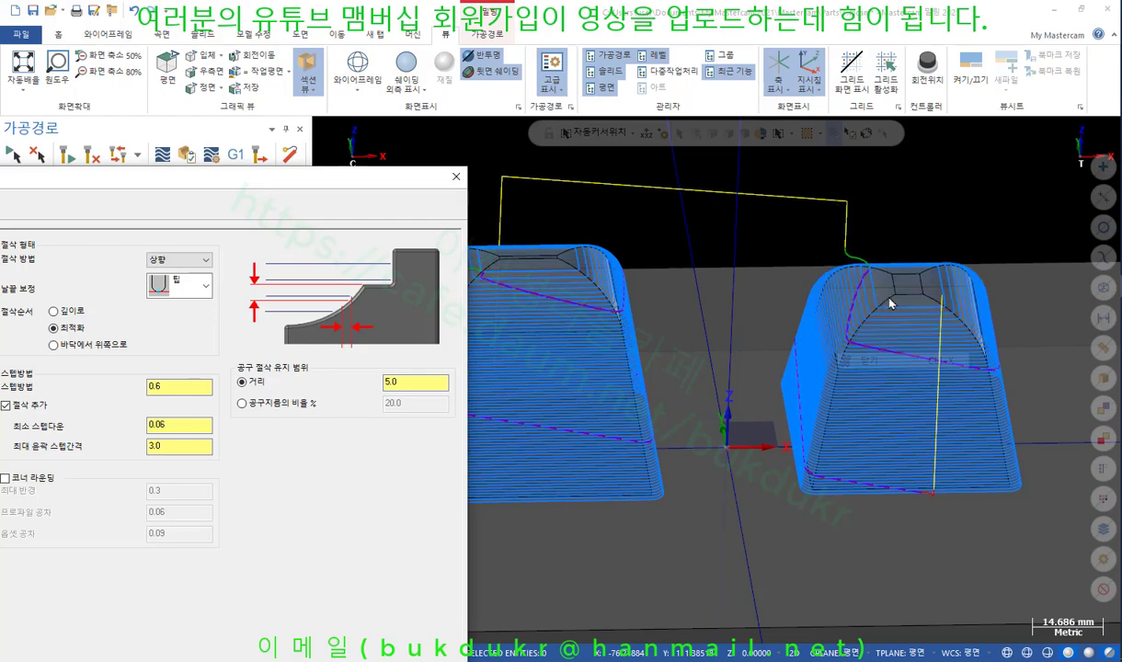
{"action": "left_click_drag", "start_coordinate": [221, 179], "coordinate": [449, 92]}
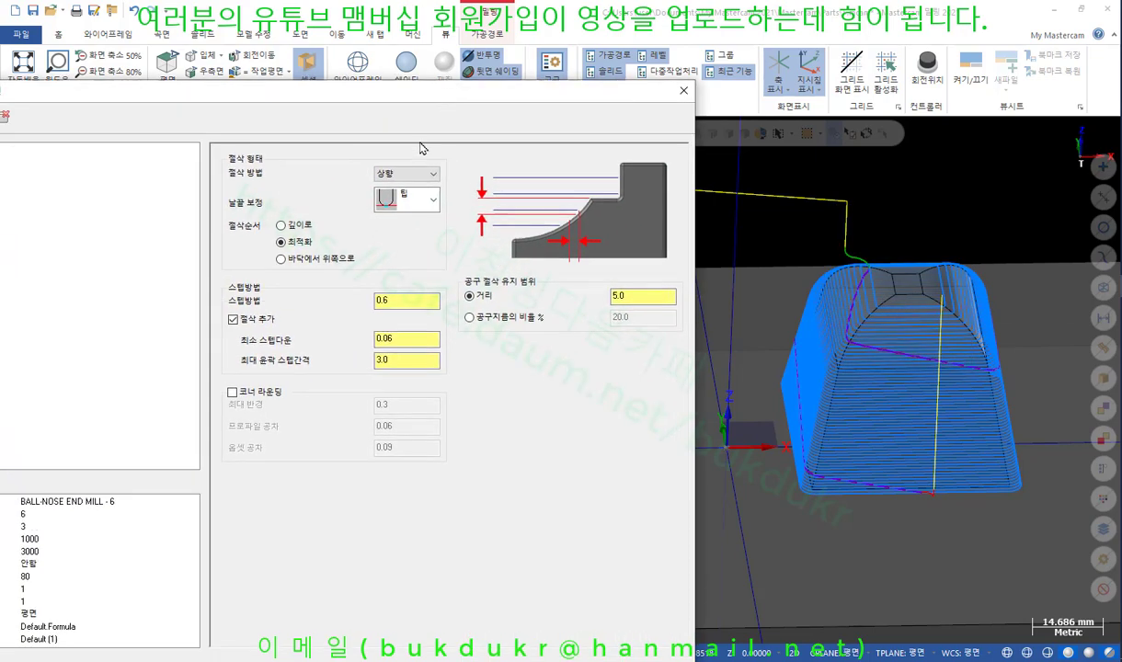
Set the minimum stepdown to 0.01 and the maximum profile stepover to 1.0 for the added cuts, then regenerate the toolpath
{"action": "left_click", "coordinate": [415, 340]}
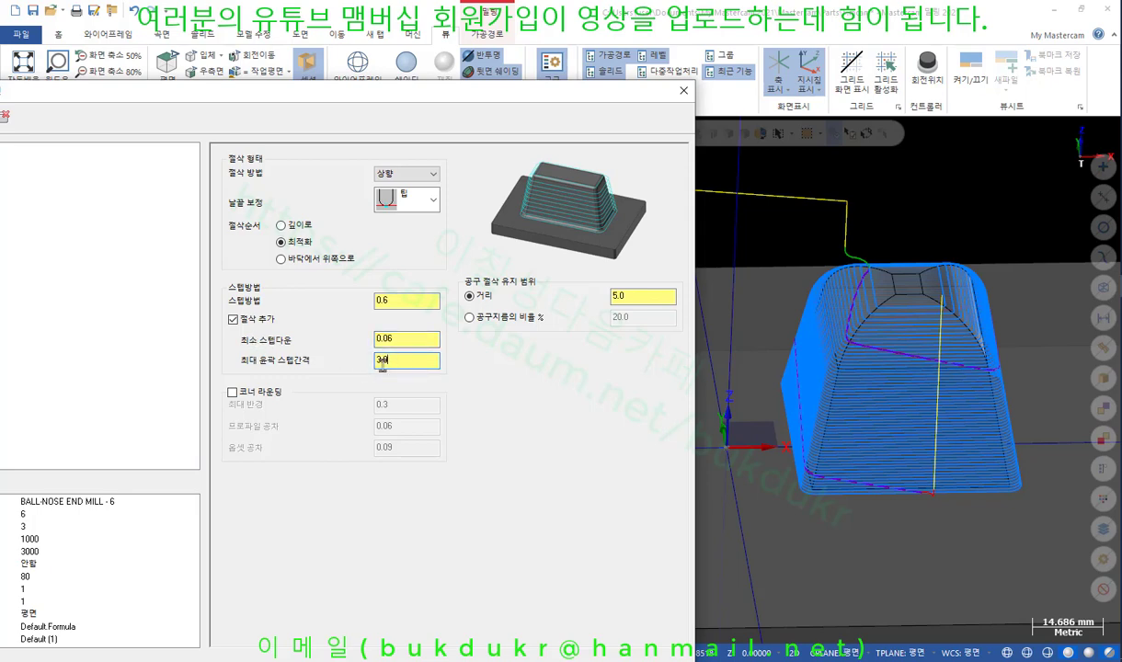
{"action": "left_click_drag", "start_coordinate": [411, 340], "coordinate": [321, 341]}
{"action": "double_click", "coordinate": [393, 358]}
{"action": "key", "text": "Return"}
{"action": "left_click_drag", "start_coordinate": [854, 333], "coordinate": [935, 264]}
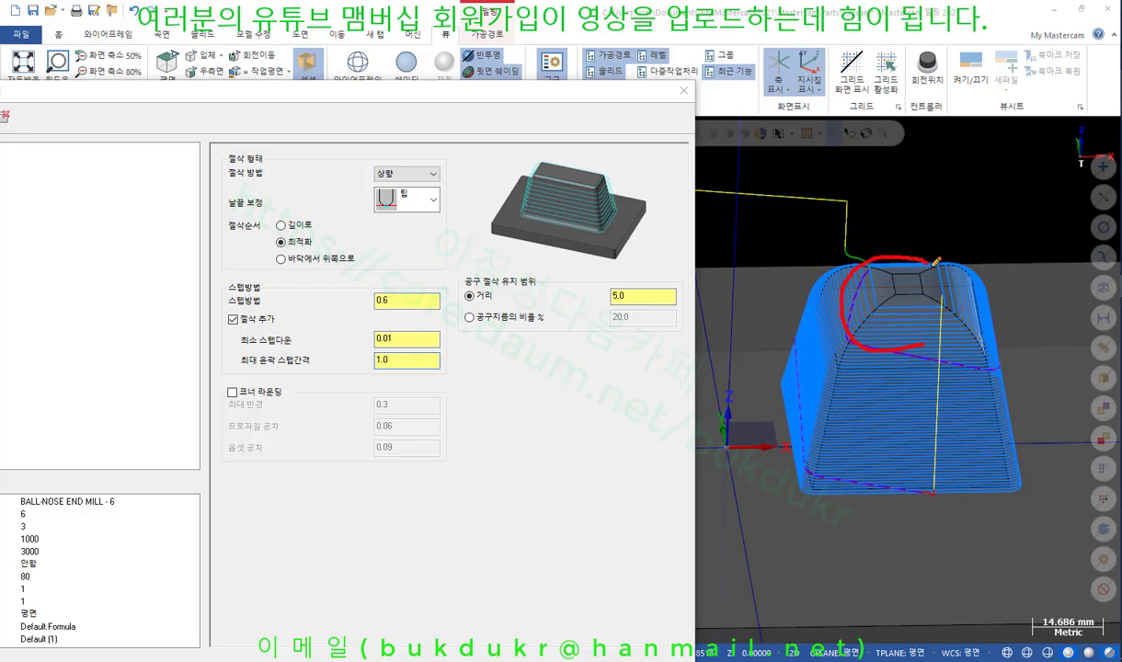
{"action": "right_click", "coordinate": [802, 180]}
{"action": "left_click", "coordinate": [856, 339]}
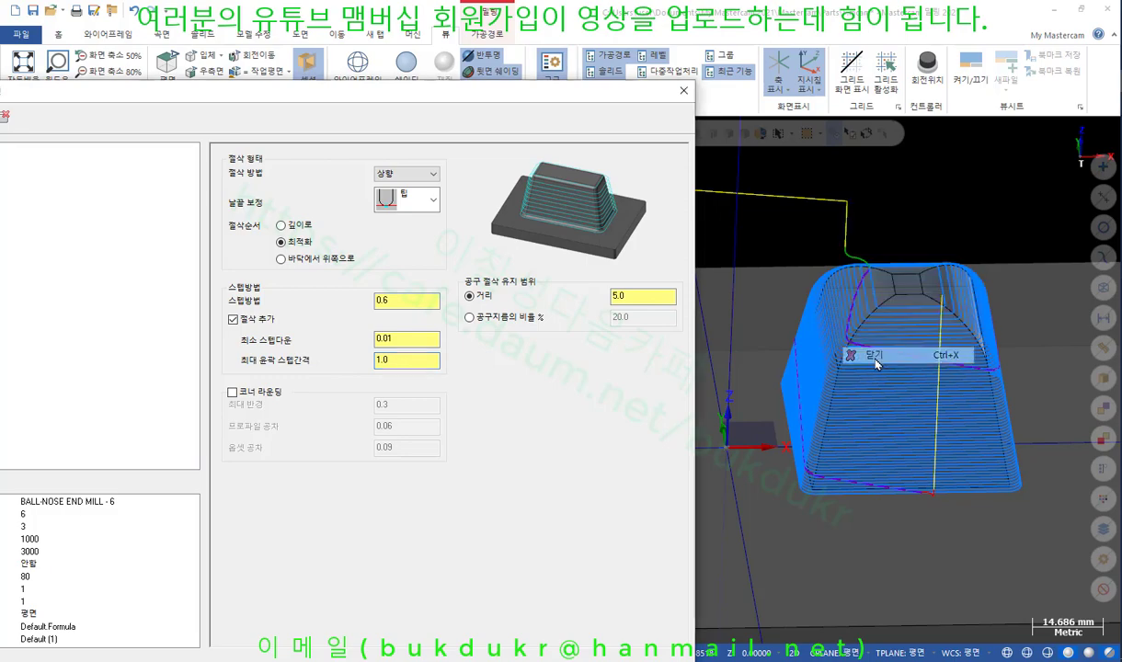
{"action": "left_click_drag", "start_coordinate": [511, 100], "coordinate": [617, 10]}
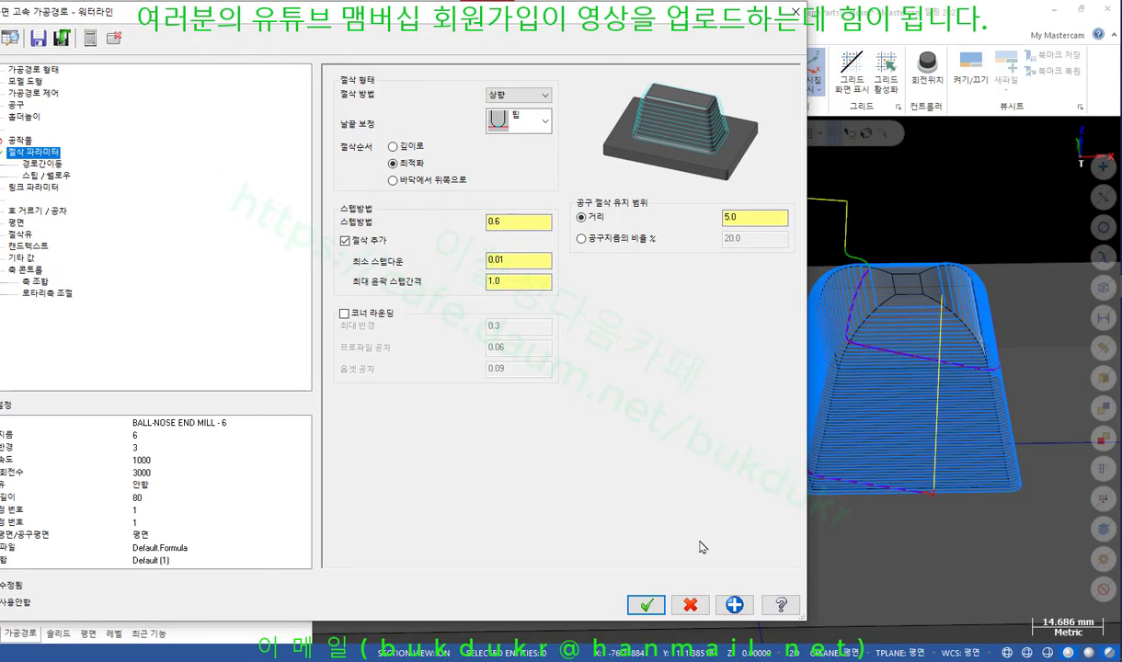
{"action": "left_click", "coordinate": [647, 605]}
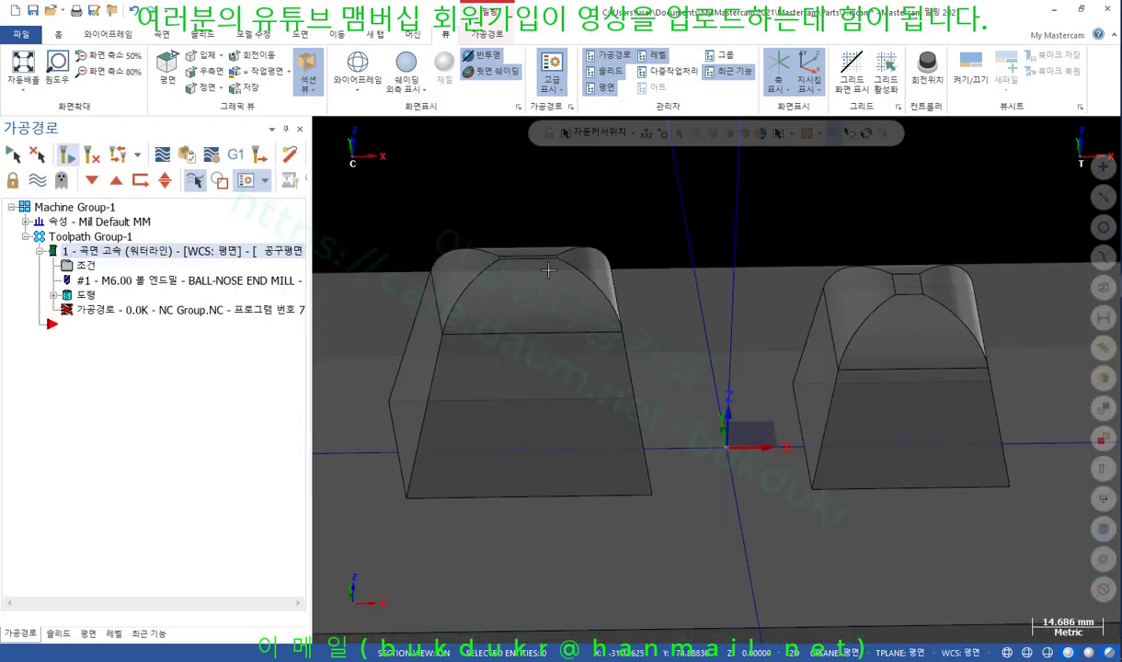
Examine the pass spacing on the rounded tops of both blocks, marking the shallow faces of the larger block
{"action": "scroll", "coordinate": [549, 268], "scroll_direction": "up", "scroll_amount": 5}
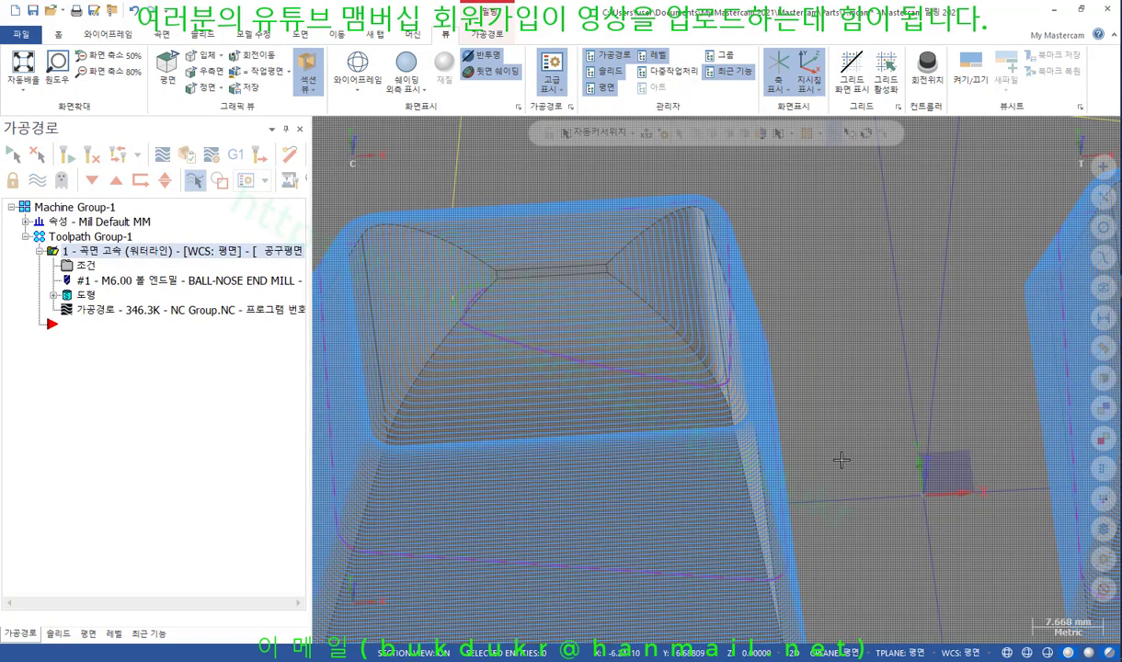
{"action": "scroll", "coordinate": [810, 299], "scroll_direction": "down", "scroll_amount": 2}
{"action": "scroll", "coordinate": [387, 331], "scroll_direction": "down", "scroll_amount": 1}
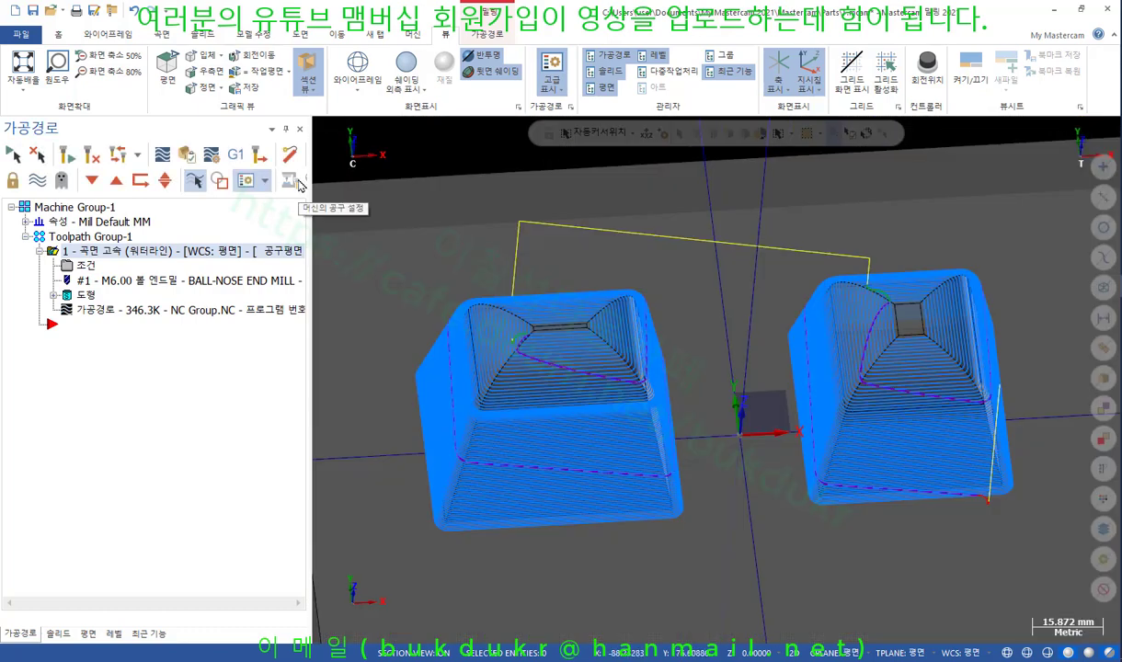
{"action": "scroll", "coordinate": [381, 319], "scroll_direction": "up", "scroll_amount": 3}
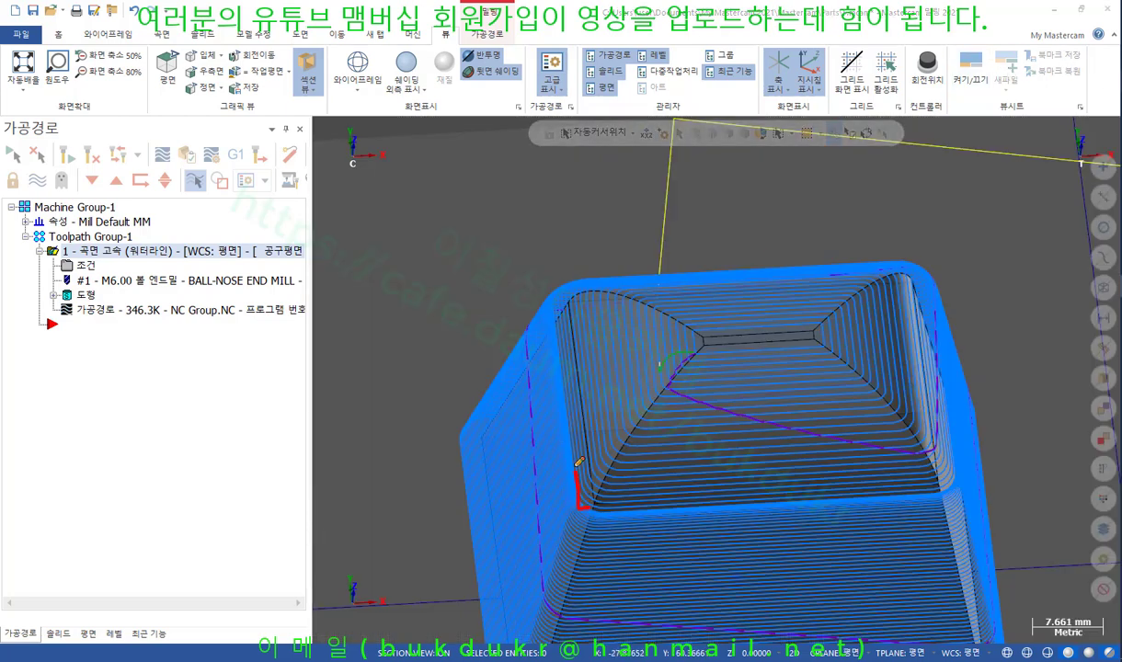
{"action": "left_click_drag", "start_coordinate": [579, 465], "coordinate": [685, 356]}
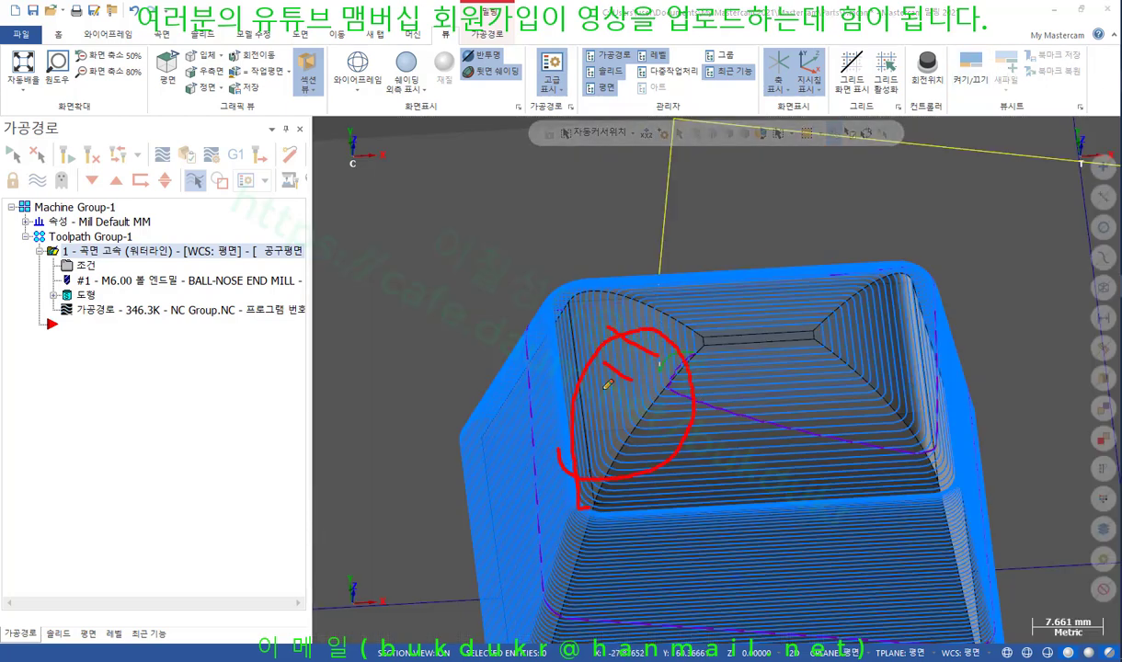
{"action": "left_click_drag", "start_coordinate": [625, 512], "coordinate": [742, 510]}
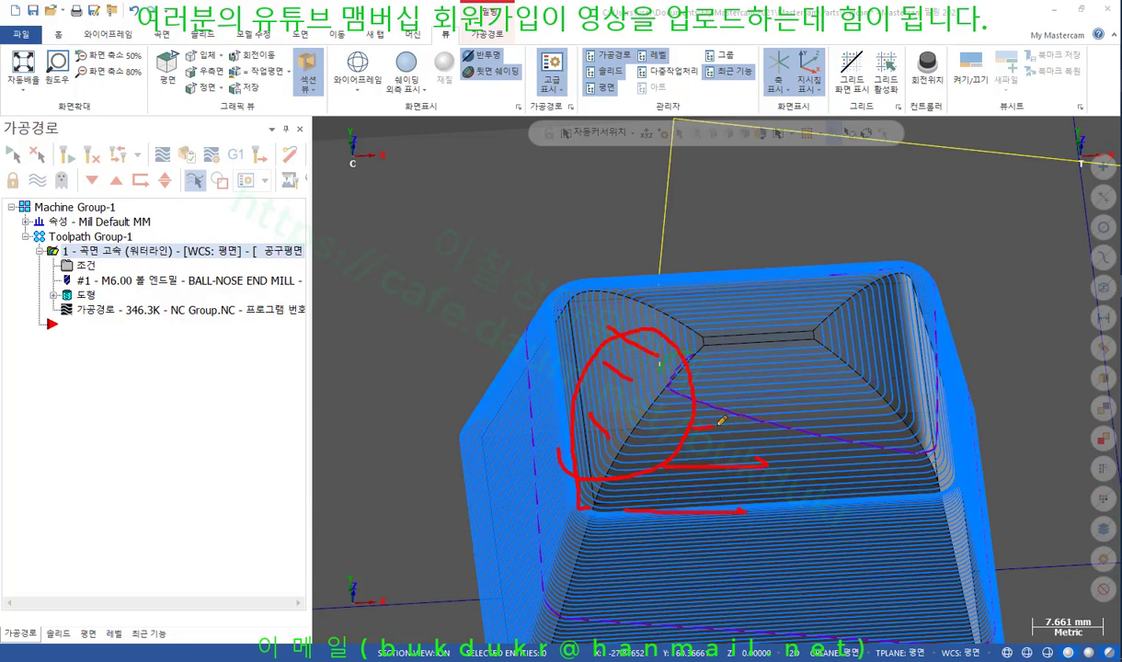
{"action": "right_click", "coordinate": [451, 251]}
{"action": "left_click", "coordinate": [501, 422]}
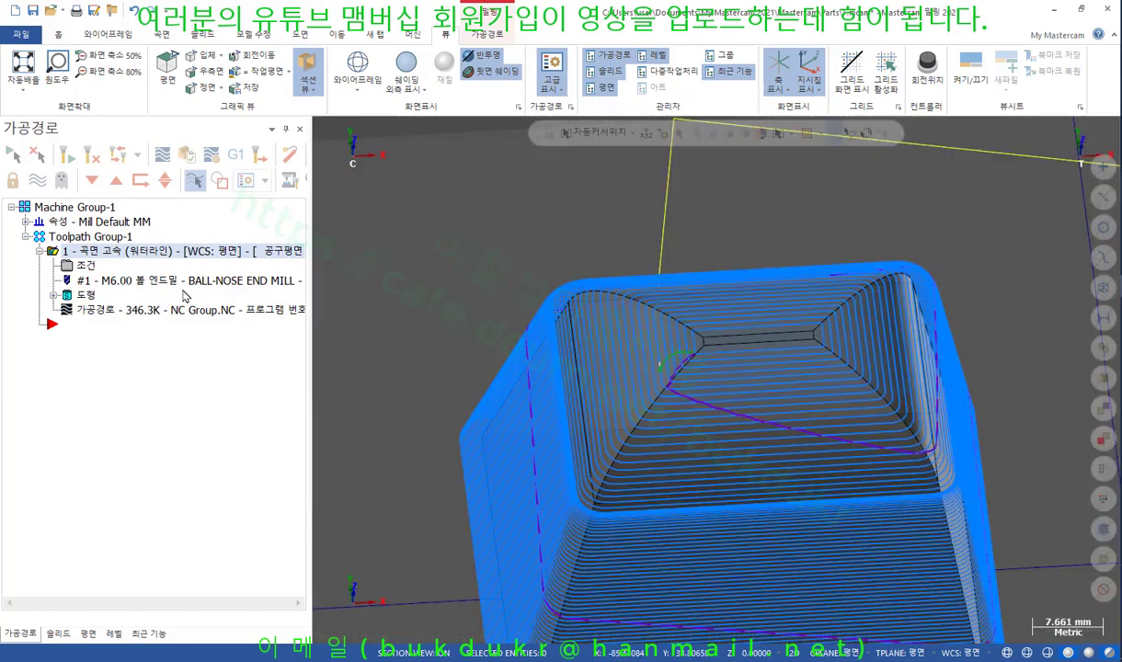
Set the added cuts' maximum profile stepover (최대 윤곽 스텝간격) to 0.5 and regenerate the waterline toolpath
{"action": "left_click", "coordinate": [76, 266]}
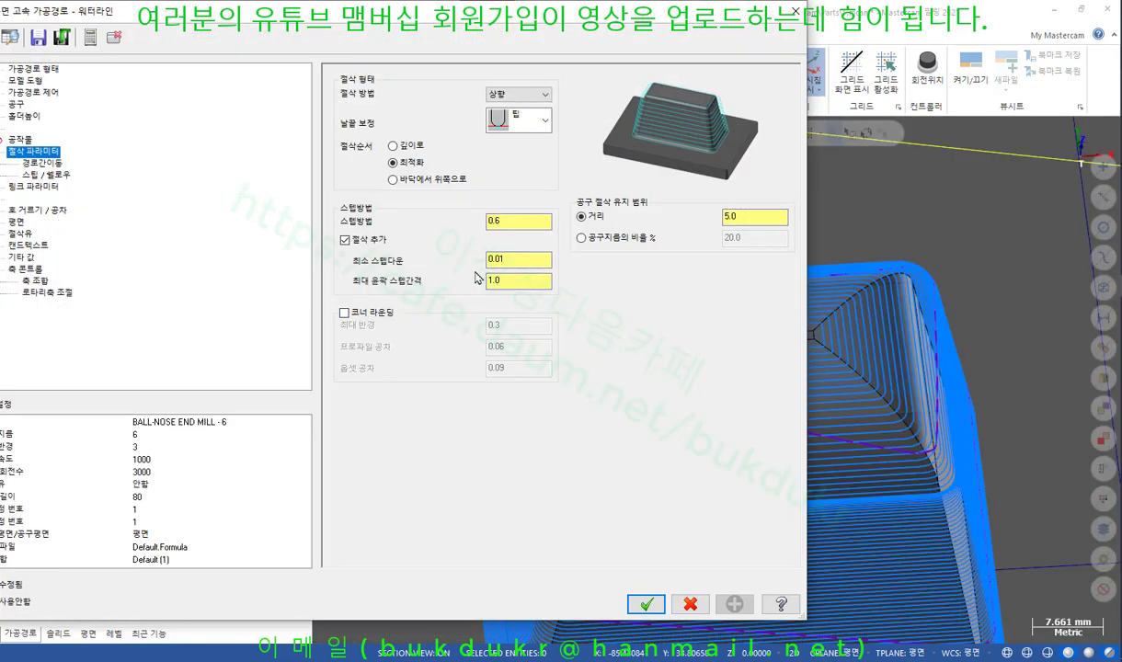
{"action": "left_click", "coordinate": [514, 261]}
{"action": "left_click", "coordinate": [518, 282]}
{"action": "type", "text": "0.5"}
{"action": "left_click", "coordinate": [647, 604]}
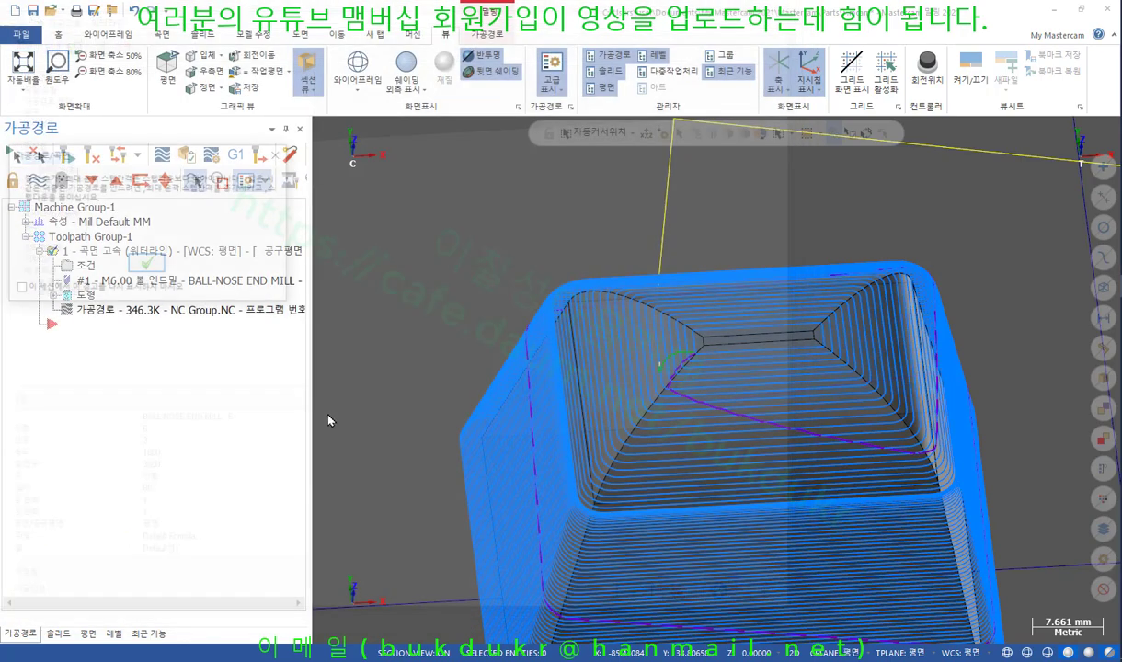
{"action": "left_click", "coordinate": [148, 265]}
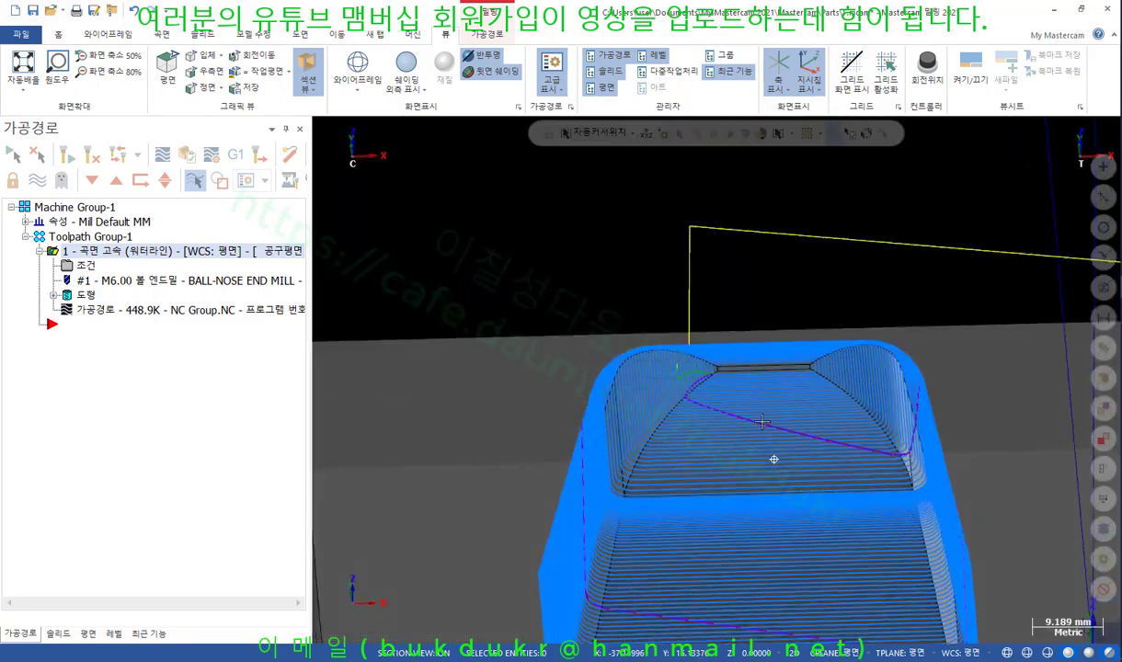
Examine the waterline toolpath passes around the flat tops and curved upper faces of both bosses
{"action": "middle_click_drag", "start_coordinate": [763, 422], "coordinate": [622, 393]}
{"action": "scroll", "coordinate": [622, 393], "scroll_direction": "down", "scroll_amount": 2}
{"action": "scroll", "coordinate": [777, 456], "scroll_direction": "up", "scroll_amount": 2}
{"action": "scroll", "coordinate": [902, 433], "scroll_direction": "up", "scroll_amount": 4}
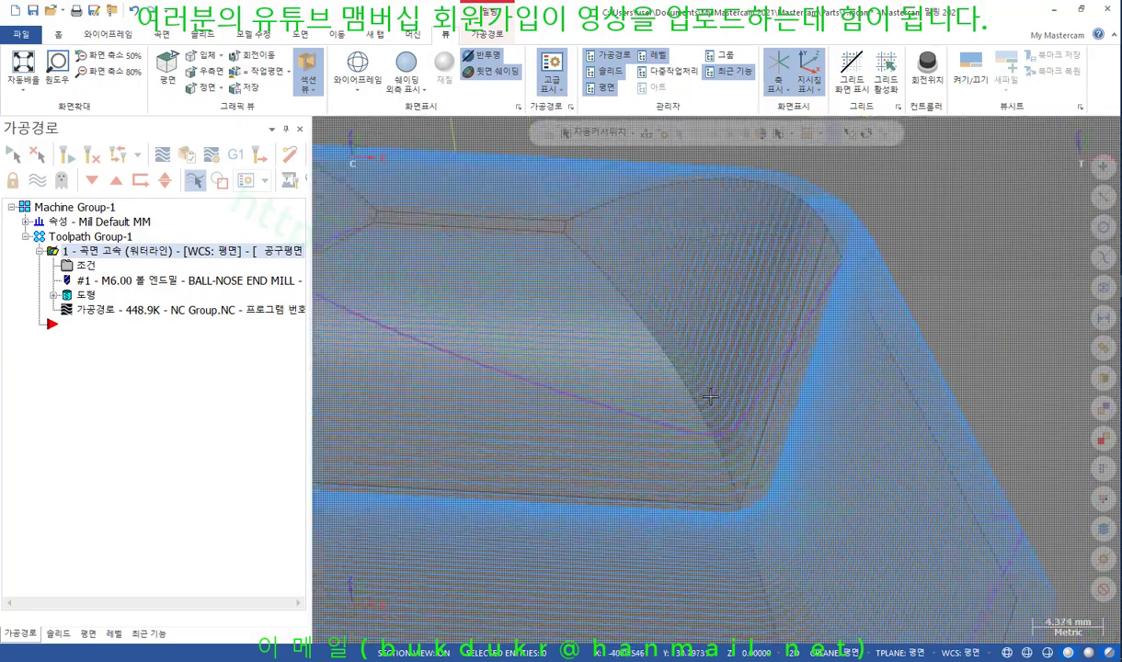
{"action": "mouse_move", "coordinate": [685, 359]}
{"action": "middle_mouse_down"}
{"action": "mouse_move", "coordinate": [724, 304]}
{"action": "mouse_move", "coordinate": [634, 342]}
{"action": "mouse_move", "coordinate": [637, 272]}
{"action": "middle_mouse_up"}
{"action": "scroll", "coordinate": [637, 272], "scroll_direction": "up", "scroll_amount": 5}
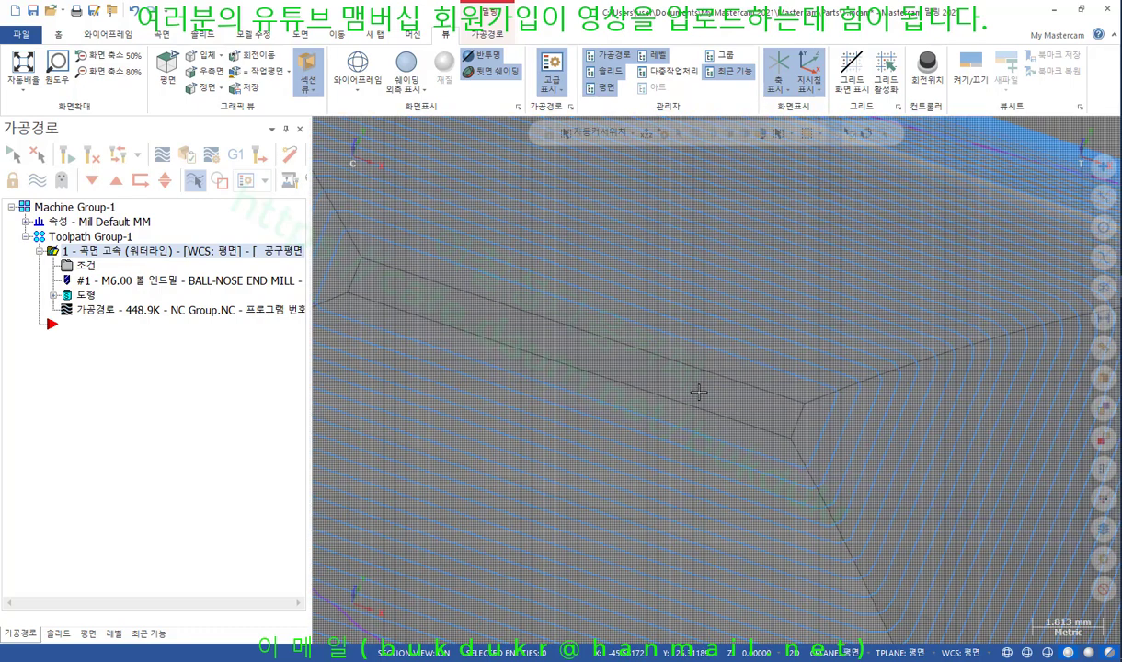
{"action": "scroll", "coordinate": [451, 304], "scroll_direction": "down", "scroll_amount": 13}
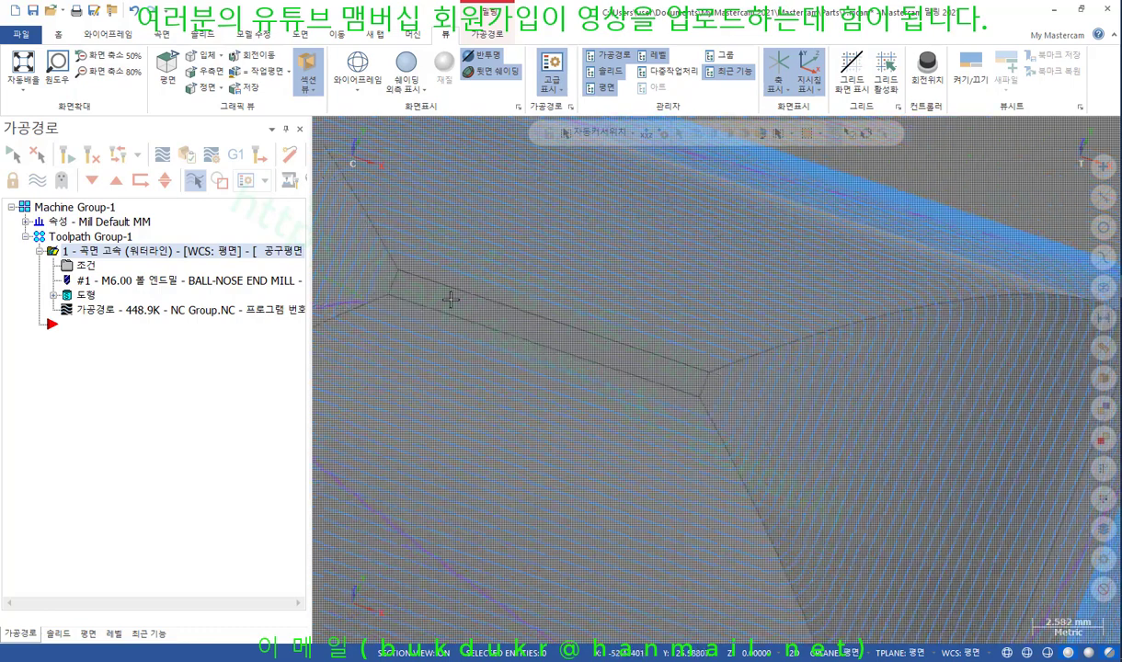
{"action": "scroll", "coordinate": [802, 426], "scroll_direction": "up", "scroll_amount": 5}
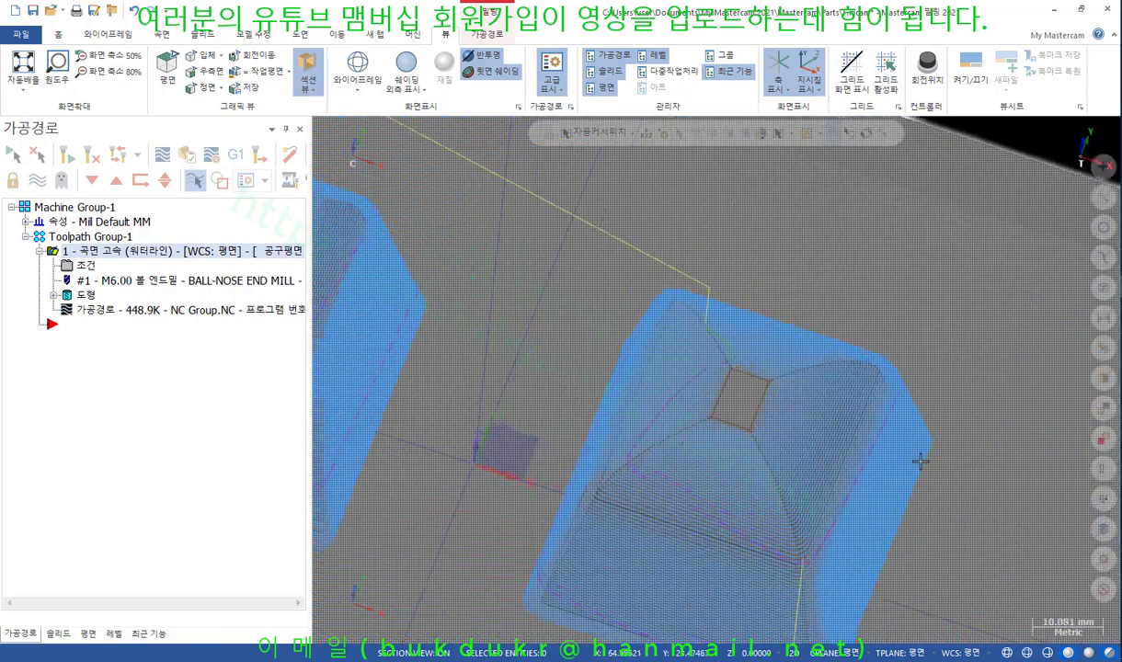
{"action": "middle_click_drag", "start_coordinate": [807, 422], "coordinate": [759, 371]}
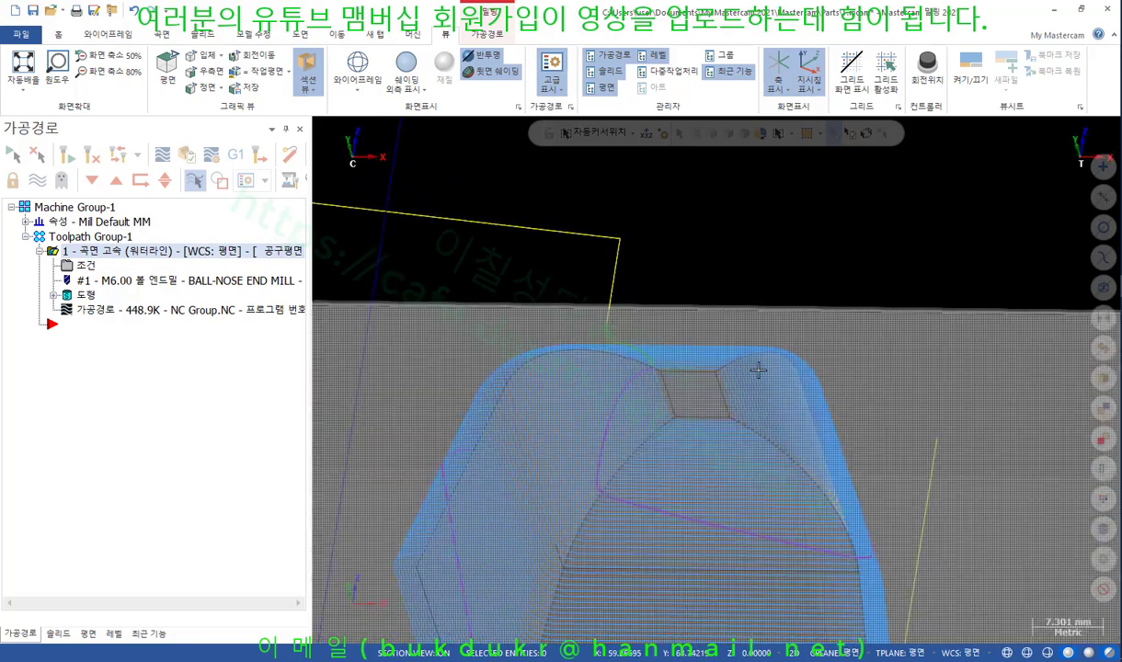
{"action": "scroll", "coordinate": [666, 404], "scroll_direction": "up", "scroll_amount": 5}
{"action": "middle_click_drag", "start_coordinate": [865, 436], "coordinate": [877, 431]}
{"action": "scroll", "coordinate": [964, 450], "scroll_direction": "down", "scroll_amount": 4}
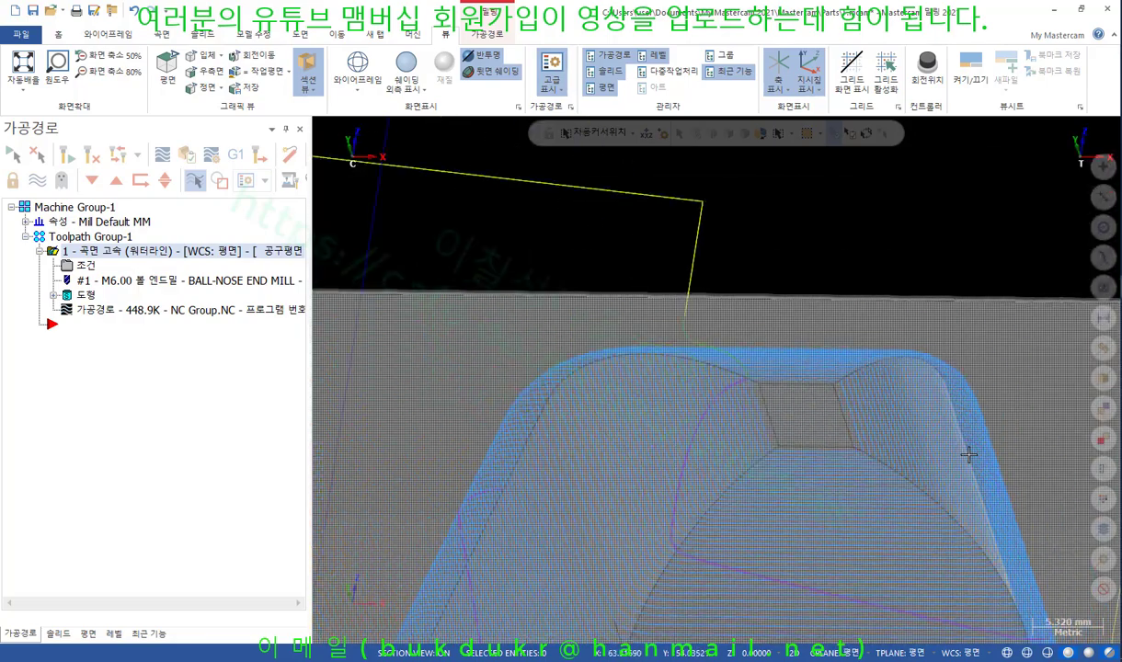
{"action": "scroll", "coordinate": [959, 445], "scroll_direction": "down", "scroll_amount": 3}
{"action": "middle_click_drag", "start_coordinate": [960, 445], "coordinate": [852, 284]}
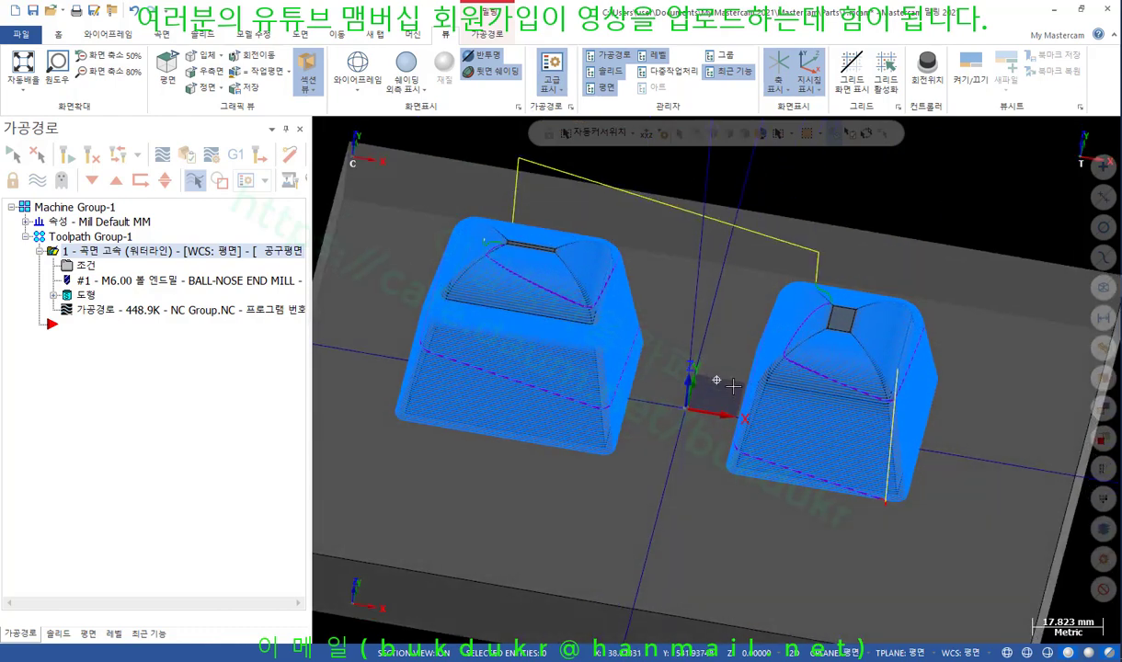
{"action": "scroll", "coordinate": [852, 283], "scroll_direction": "up", "scroll_amount": 2}
{"action": "scroll", "coordinate": [870, 456], "scroll_direction": "down", "scroll_amount": 1}
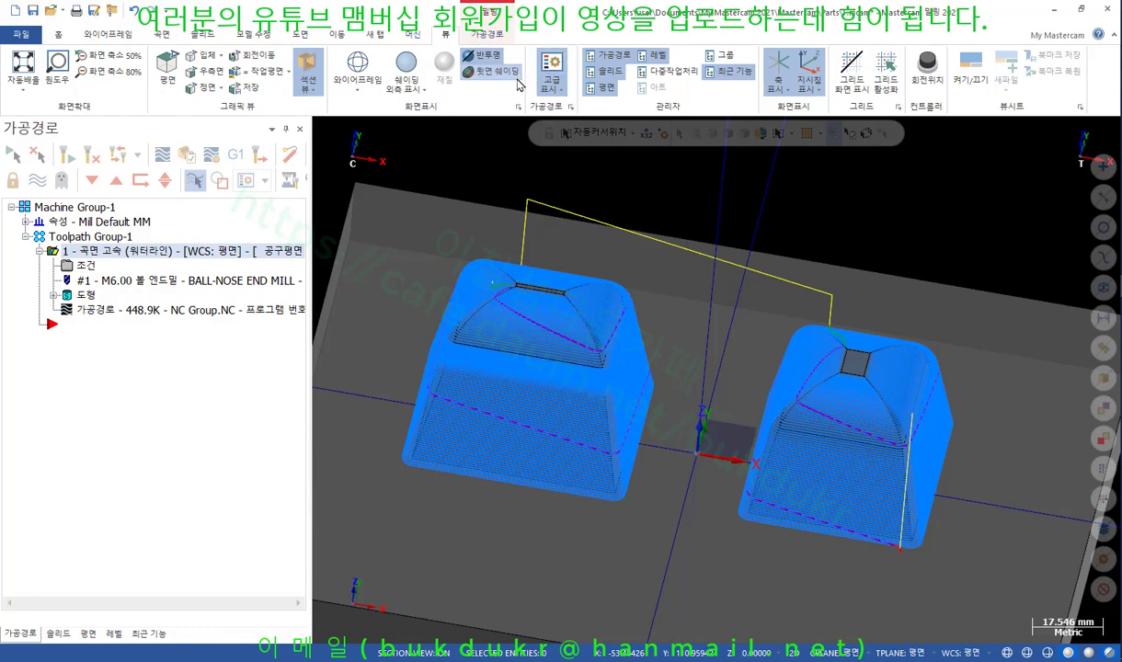
Look up the Horizontal Area (수평 영역) finishing toolpath among the 3D toolpaths and inspect the flat top of the larger boss
{"action": "left_click", "coordinate": [487, 34]}
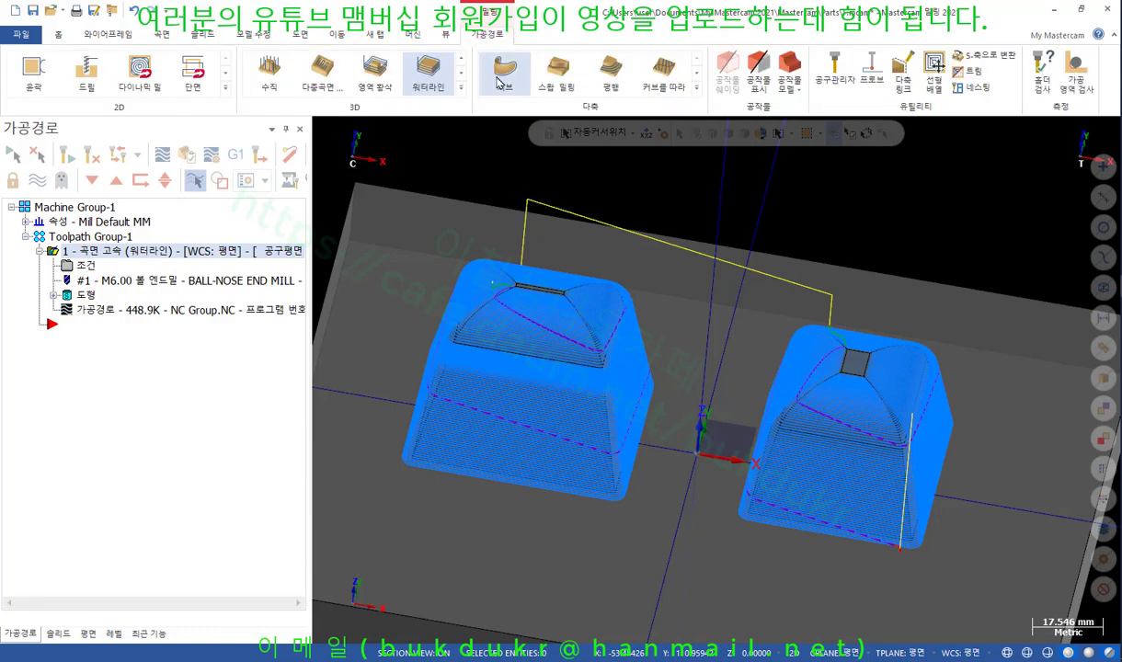
{"action": "left_click", "coordinate": [462, 89]}
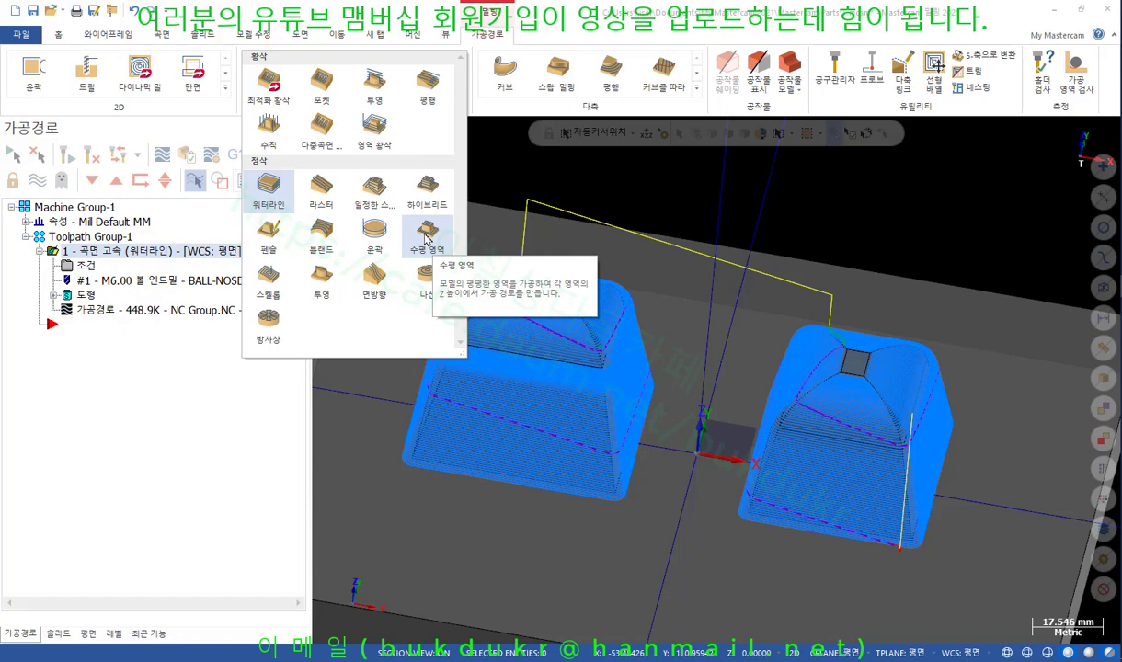
{"action": "left_click", "coordinate": [805, 185]}
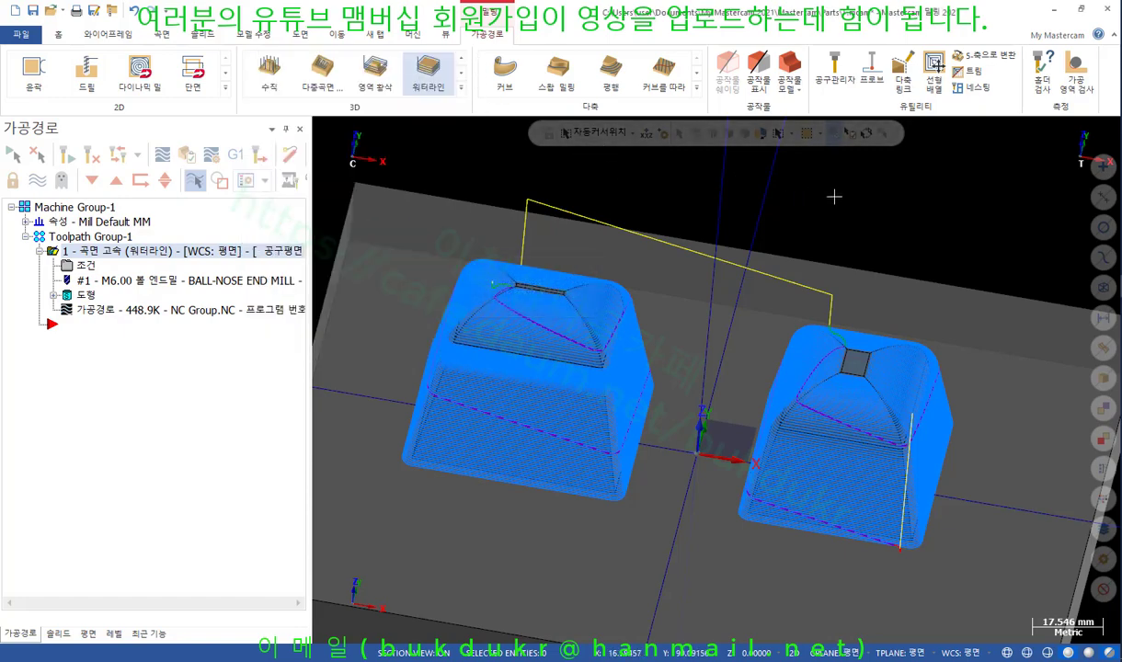
{"action": "scroll", "coordinate": [835, 196], "scroll_direction": "down", "scroll_amount": 5}
{"action": "scroll", "coordinate": [696, 213], "scroll_direction": "up", "scroll_amount": 4}
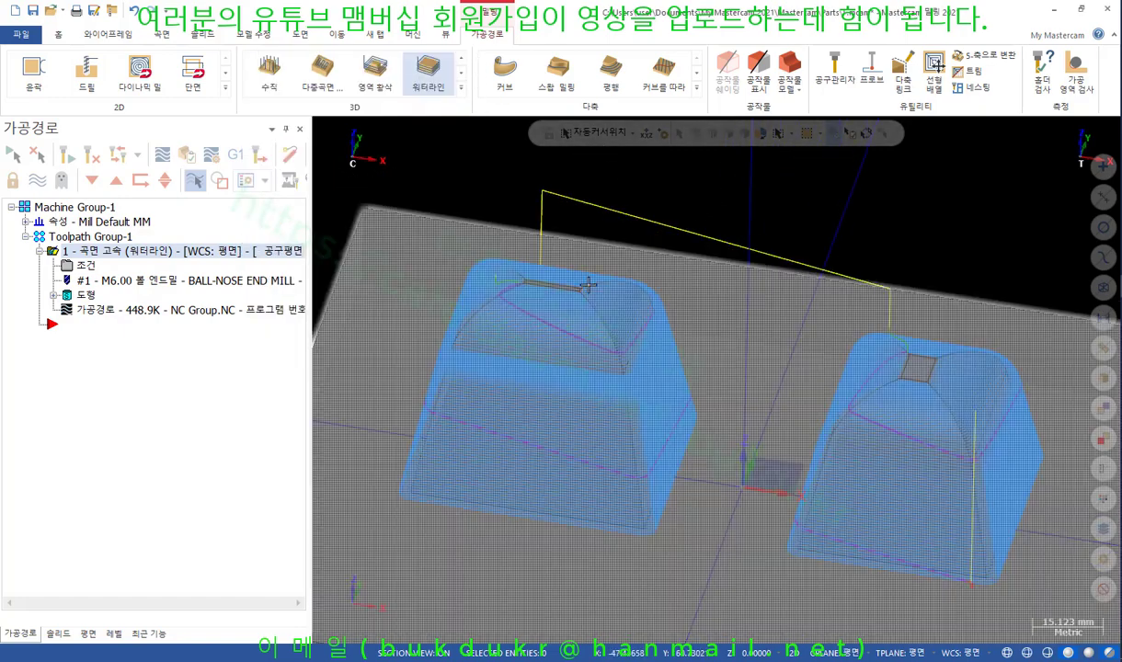
{"action": "scroll", "coordinate": [585, 296], "scroll_direction": "up", "scroll_amount": 5}
{"action": "middle_click_drag", "start_coordinate": [585, 296], "coordinate": [610, 293]}
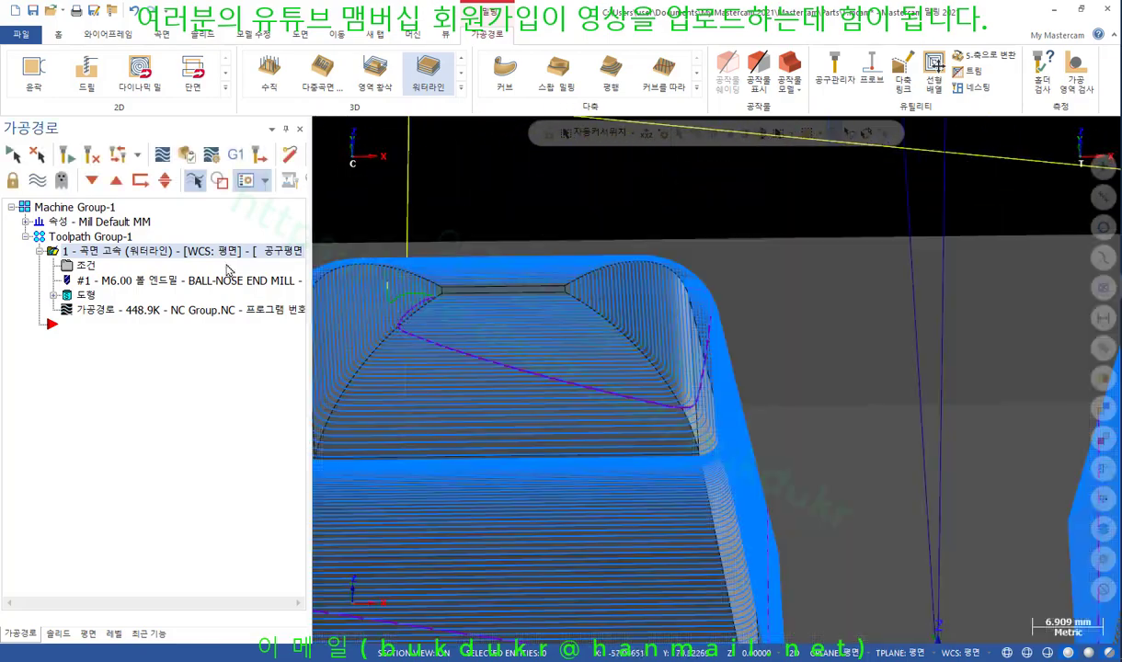
{"action": "left_click", "coordinate": [92, 268]}
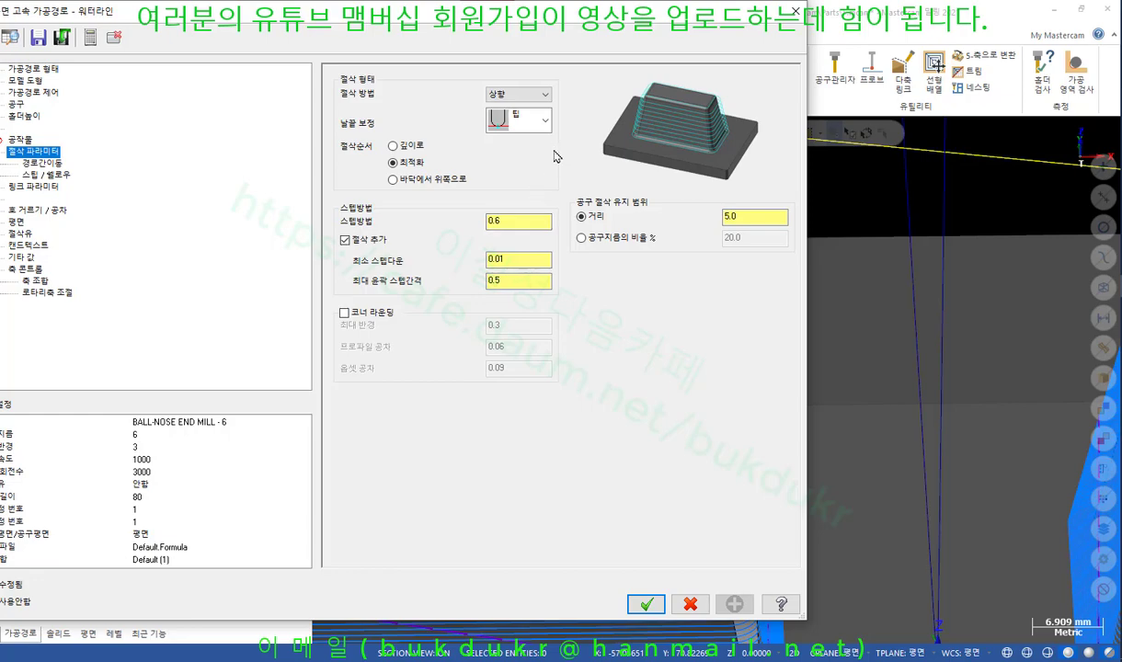
{"action": "left_click", "coordinate": [344, 314]}
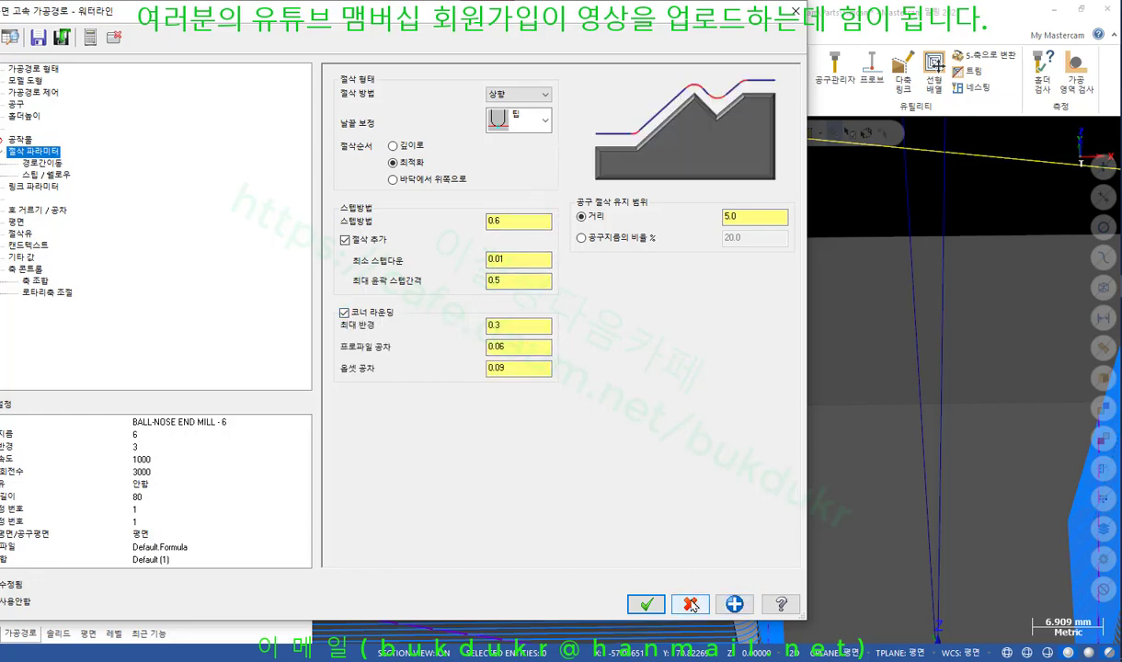
{"action": "left_click", "coordinate": [646, 605]}
Create a solid block centred on the origin, about 75.2 mm long, 16.4 mm wide and 24.1 mm high, bridging the two bosses
{"action": "mouse_move", "coordinate": [537, 314]}
{"action": "middle_mouse_down"}
{"action": "mouse_move", "coordinate": [607, 400]}
{"action": "mouse_move", "coordinate": [433, 351]}
{"action": "mouse_move", "coordinate": [646, 340]}
{"action": "mouse_move", "coordinate": [559, 352]}
{"action": "mouse_move", "coordinate": [701, 232]}
{"action": "middle_mouse_up"}
{"action": "scroll", "coordinate": [701, 232], "scroll_direction": "down", "scroll_amount": 3}
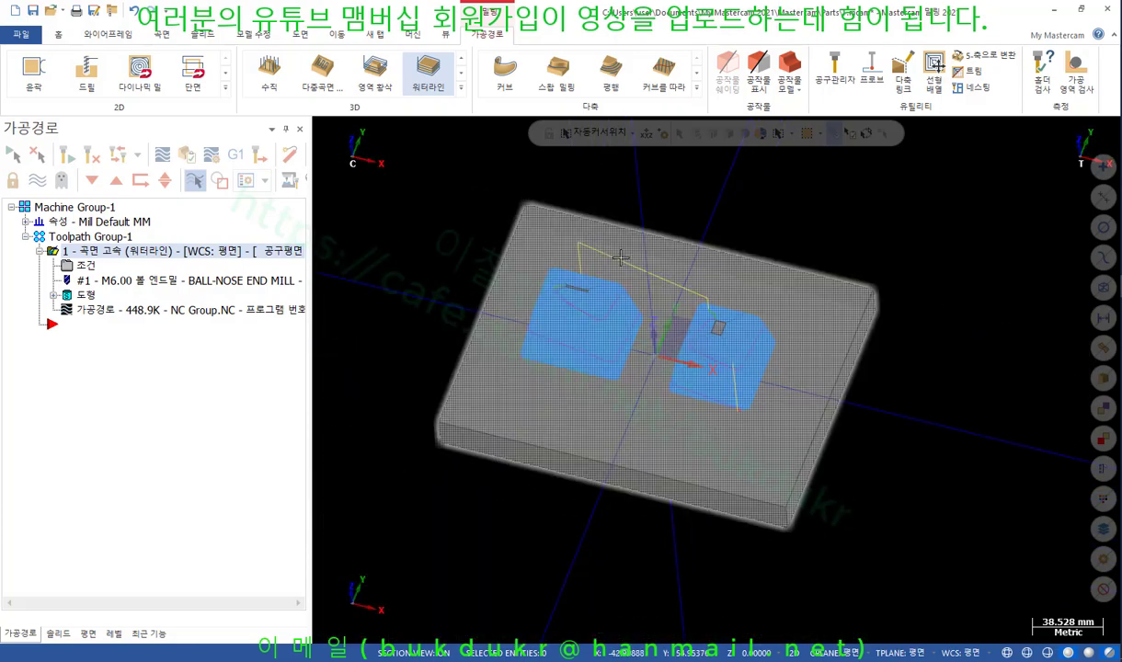
{"action": "left_click", "coordinate": [201, 34]}
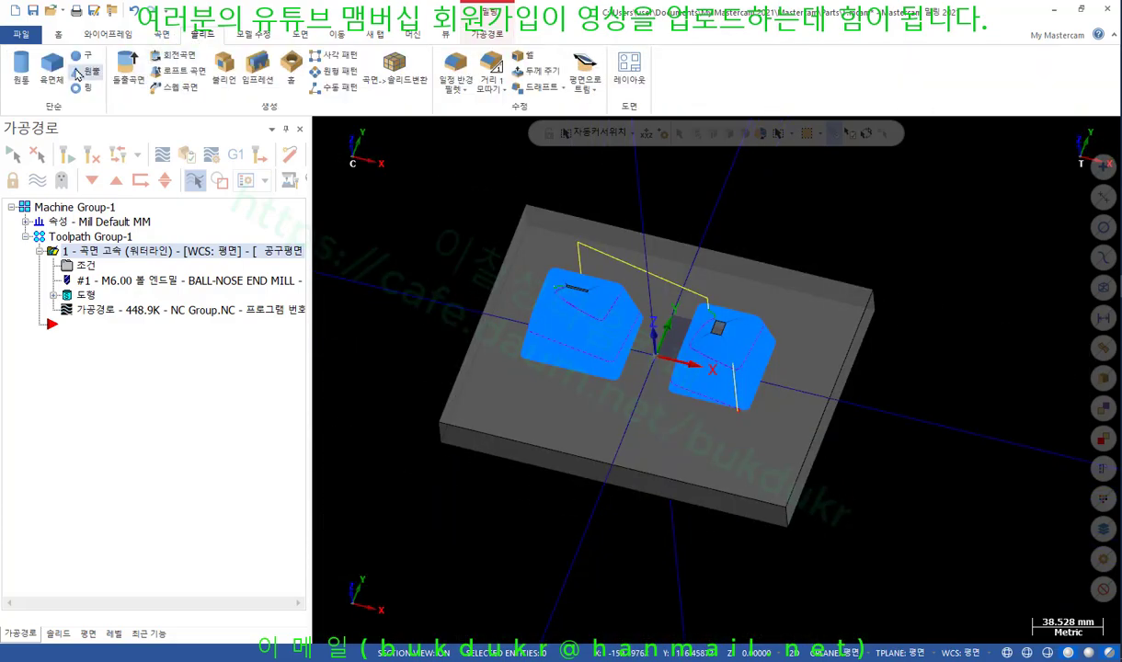
{"action": "left_click", "coordinate": [51, 69]}
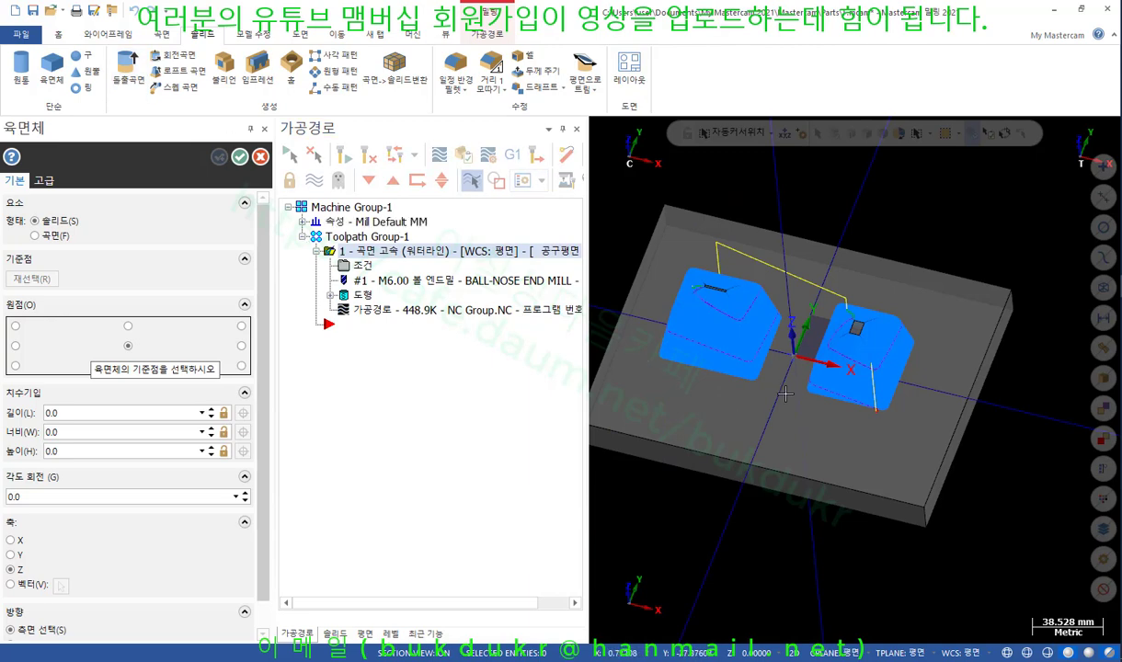
{"action": "left_click", "coordinate": [797, 359]}
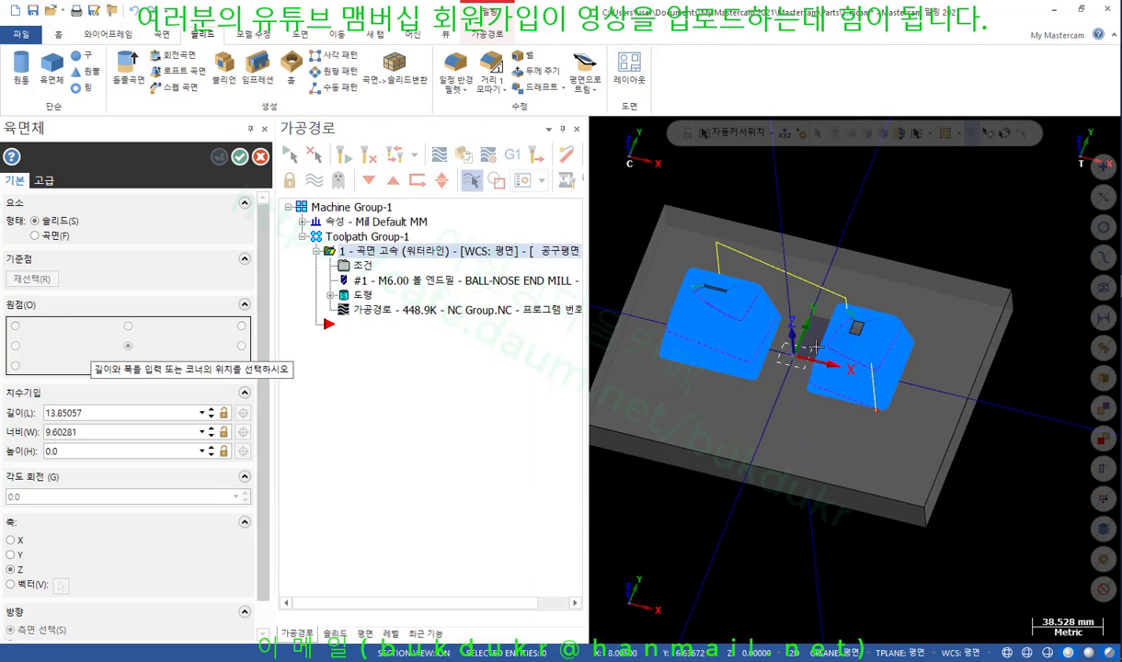
{"action": "left_click", "coordinate": [865, 361]}
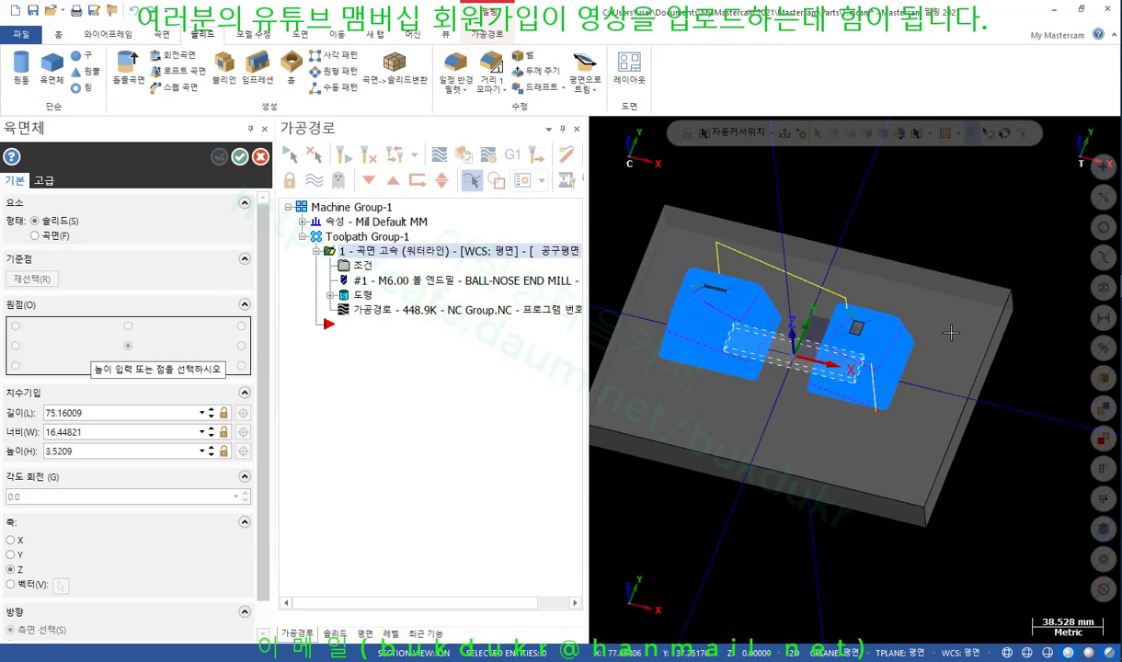
{"action": "left_click", "coordinate": [905, 317]}
{"action": "scroll", "coordinate": [825, 337], "scroll_direction": "up", "scroll_amount": 4}
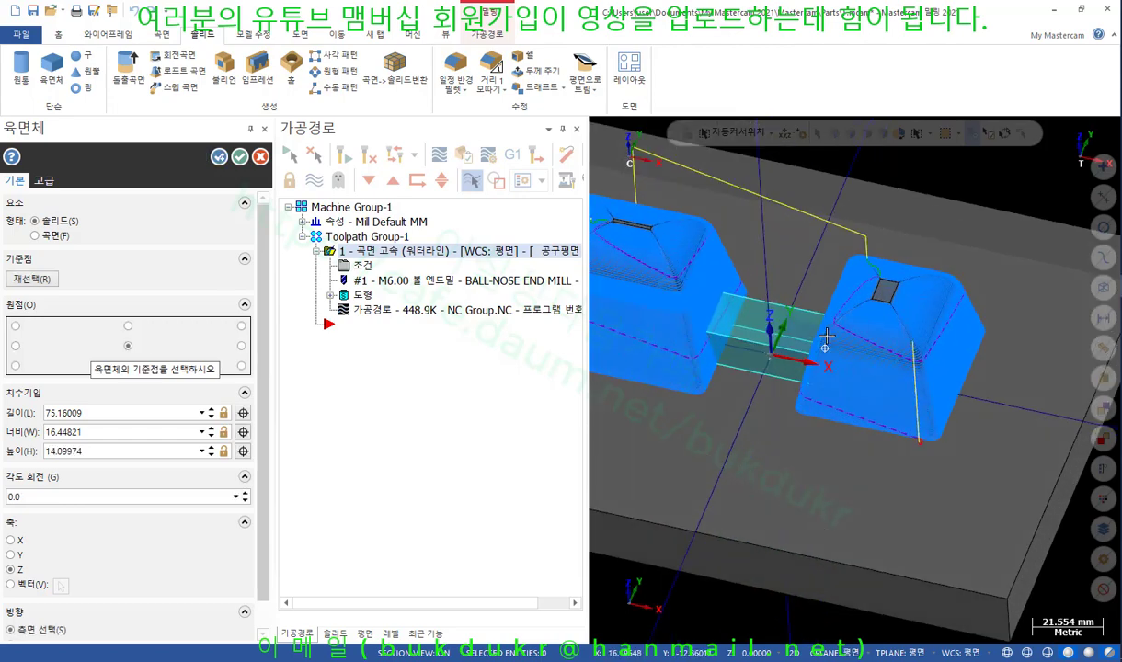
{"action": "middle_click_drag", "start_coordinate": [825, 337], "coordinate": [830, 290]}
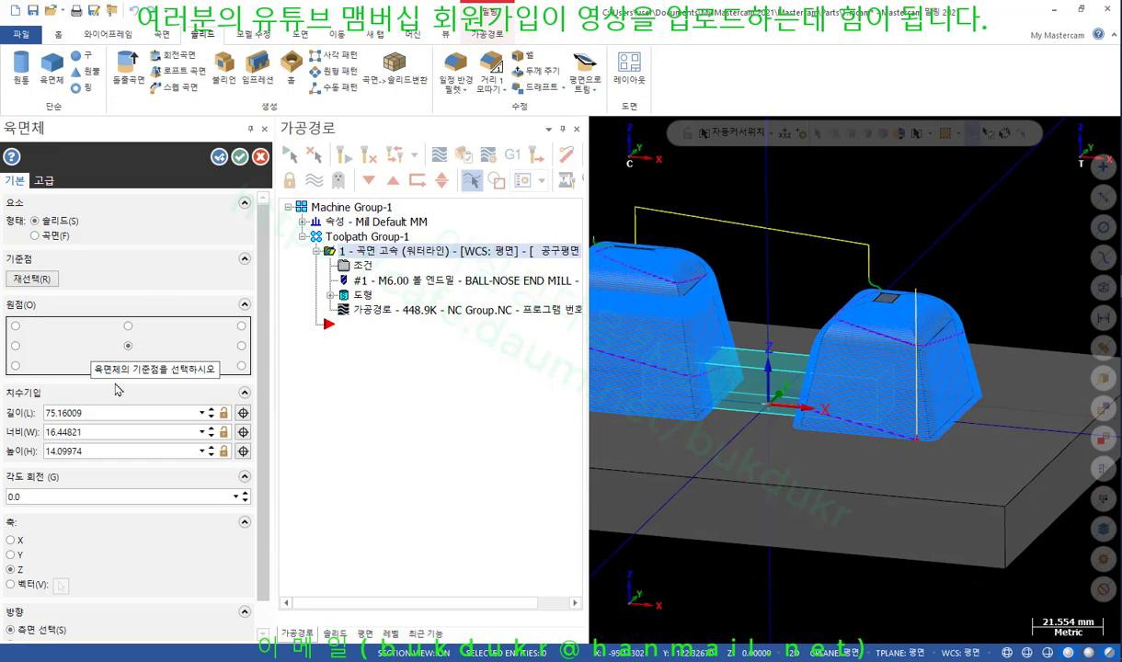
{"action": "left_click", "coordinate": [211, 447]}
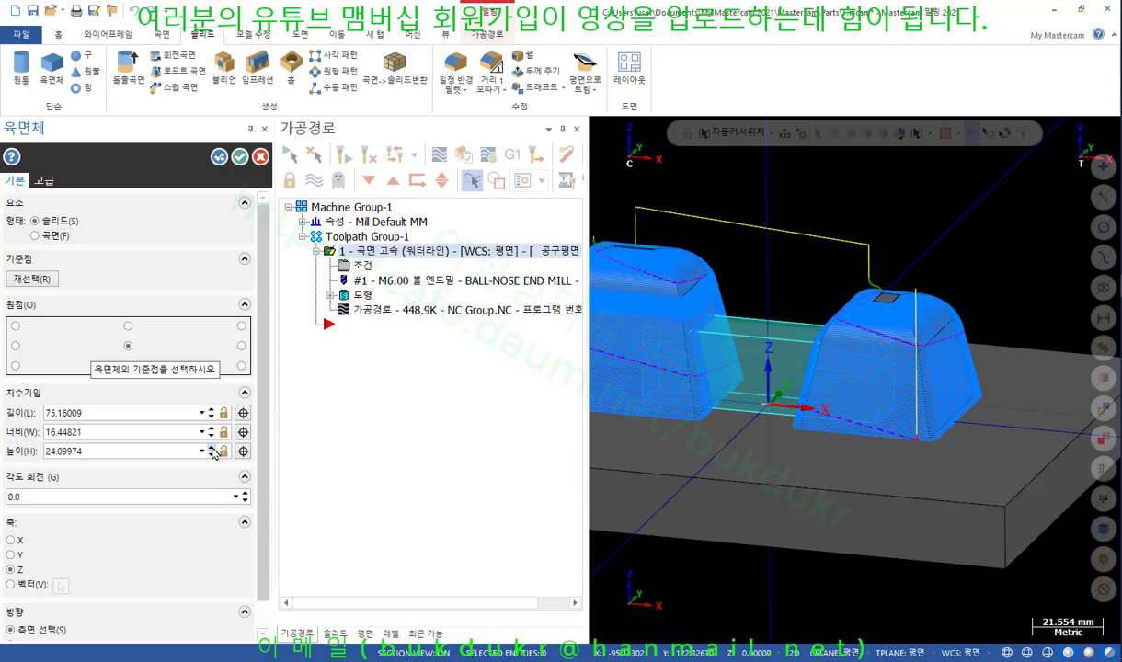
{"action": "left_click", "coordinate": [242, 159]}
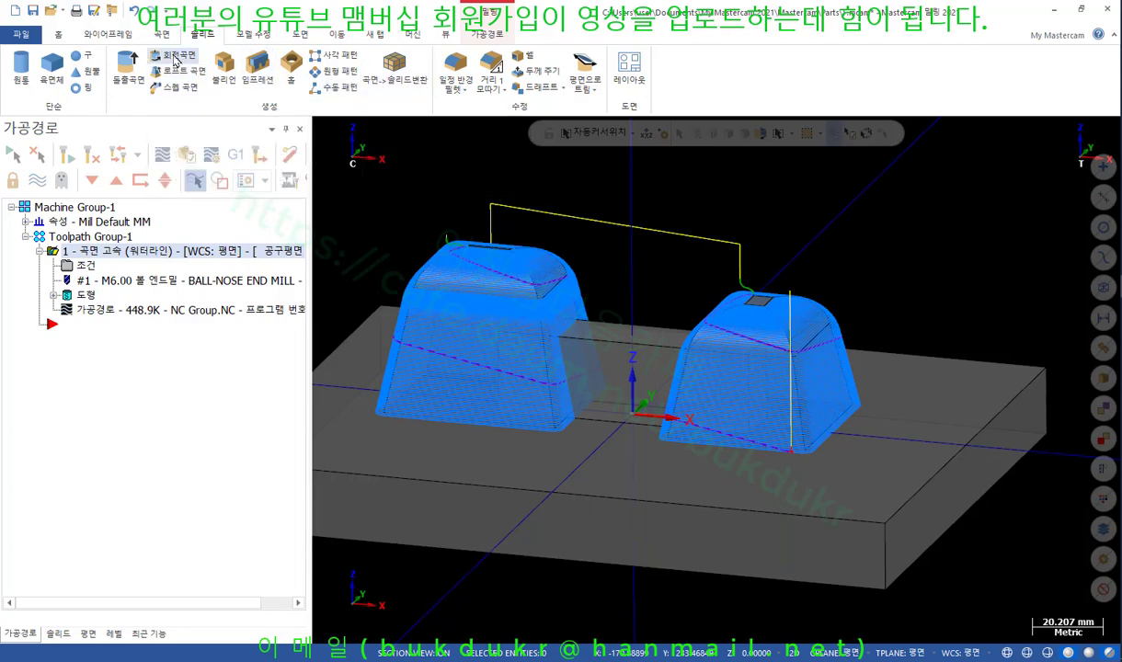
Unite the bridging block with the existing boss solid using a Boolean Add
{"action": "left_click", "coordinate": [224, 69]}
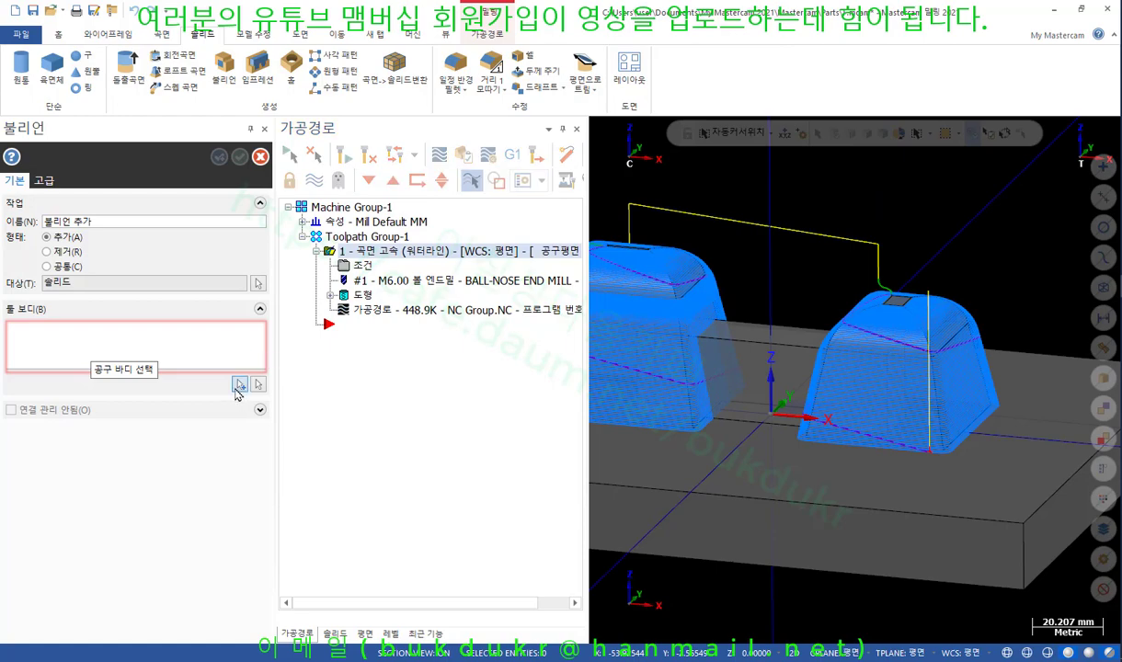
{"action": "left_click", "coordinate": [240, 385]}
{"action": "left_click", "coordinate": [764, 368]}
{"action": "left_click", "coordinate": [333, 330]}
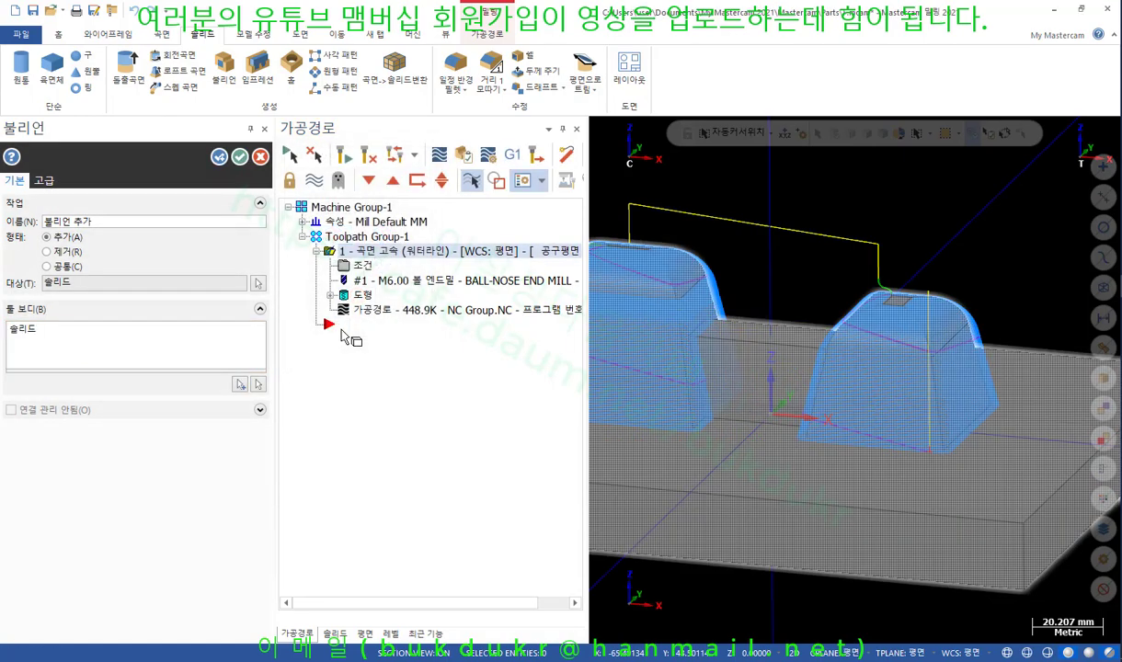
{"action": "left_click", "coordinate": [240, 158]}
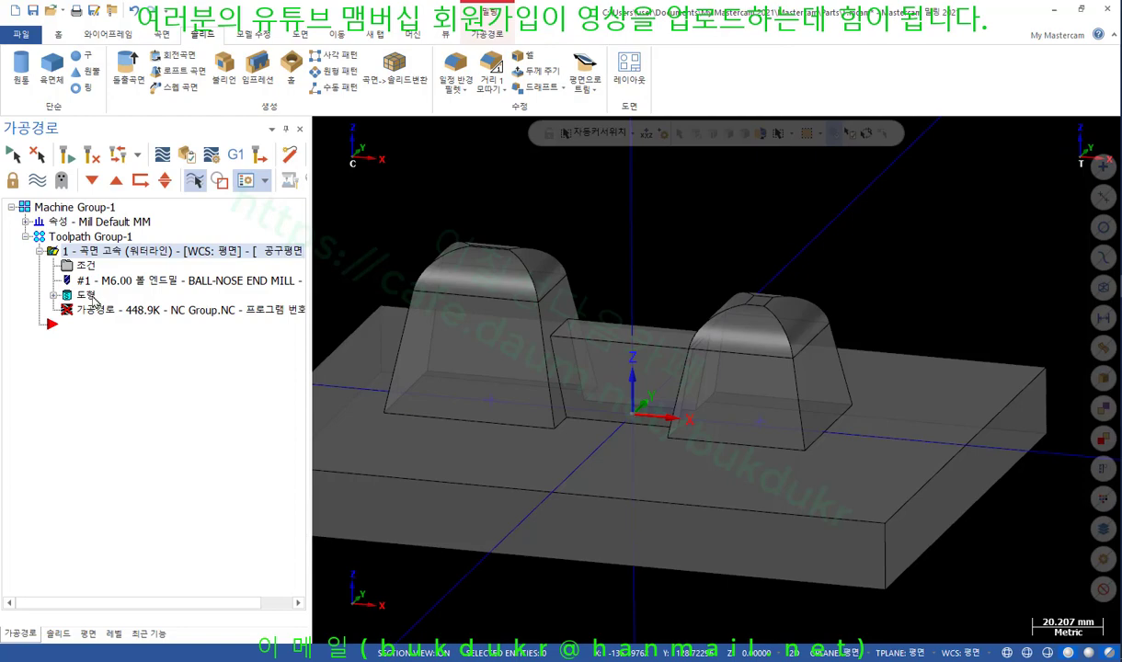
Reselect the faces of both bosses and the bridging block as the waterline machining geometry and regenerate the toolpath
{"action": "left_click", "coordinate": [90, 297]}
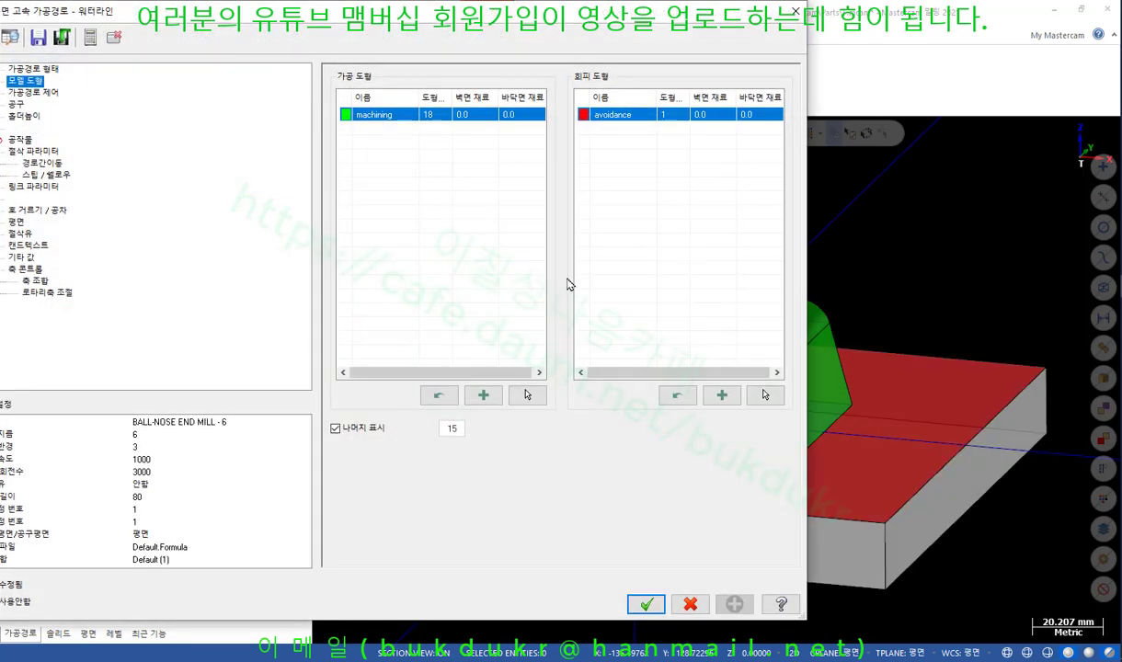
{"action": "left_click", "coordinate": [527, 394]}
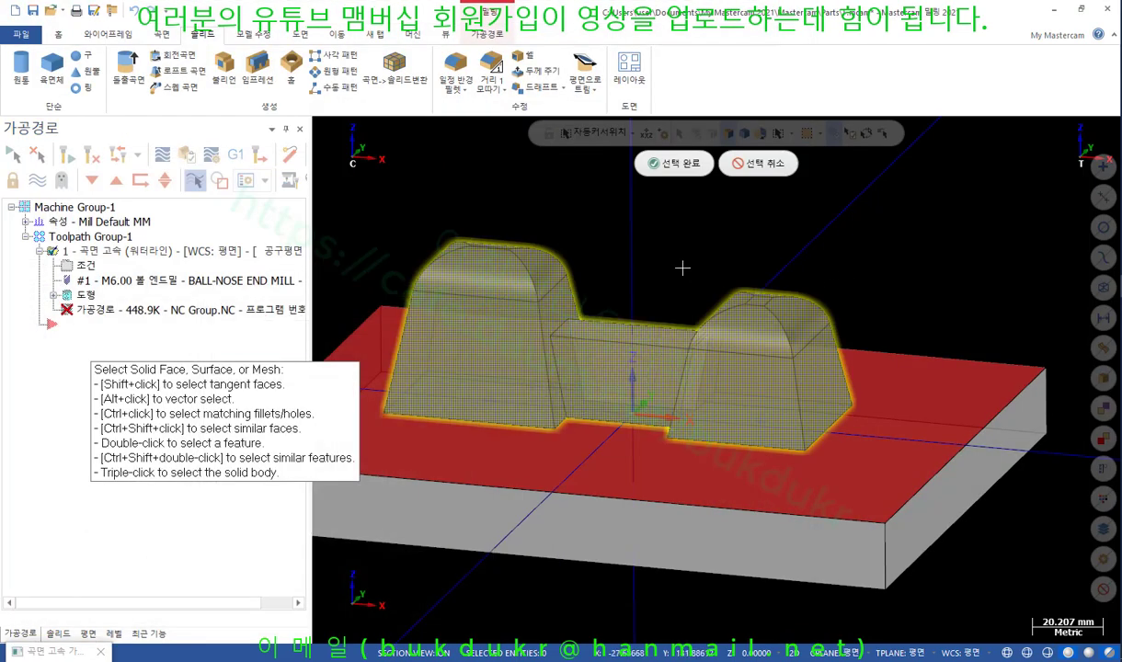
{"action": "middle_click_drag", "start_coordinate": [681, 268], "coordinate": [707, 369]}
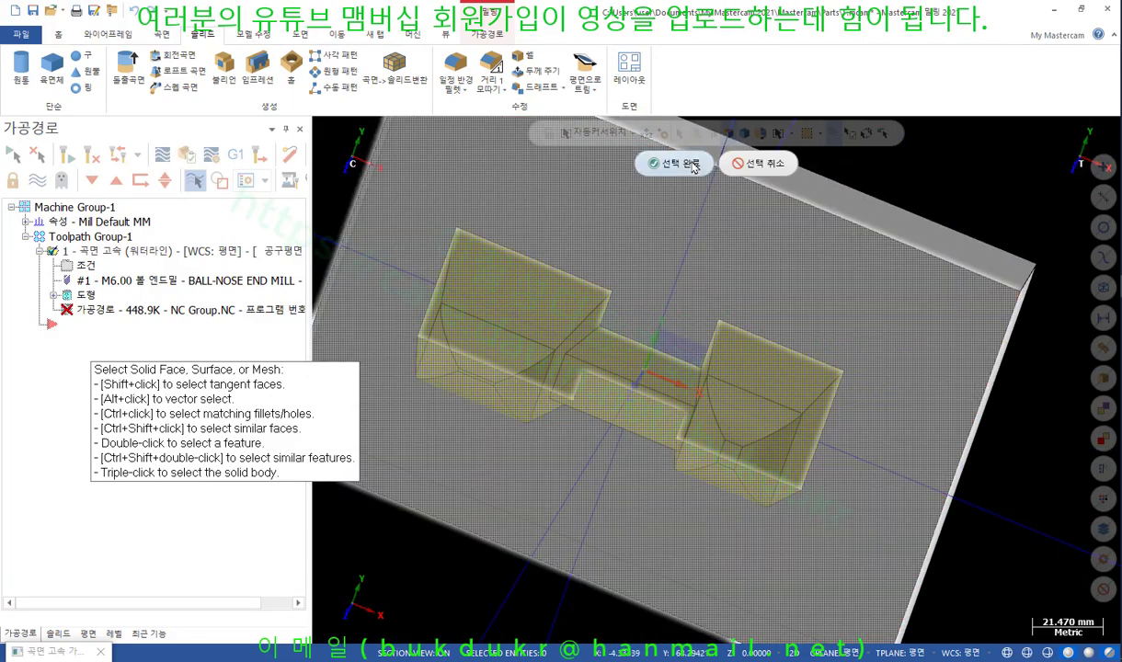
{"action": "left_click", "coordinate": [675, 163]}
{"action": "left_click", "coordinate": [647, 604]}
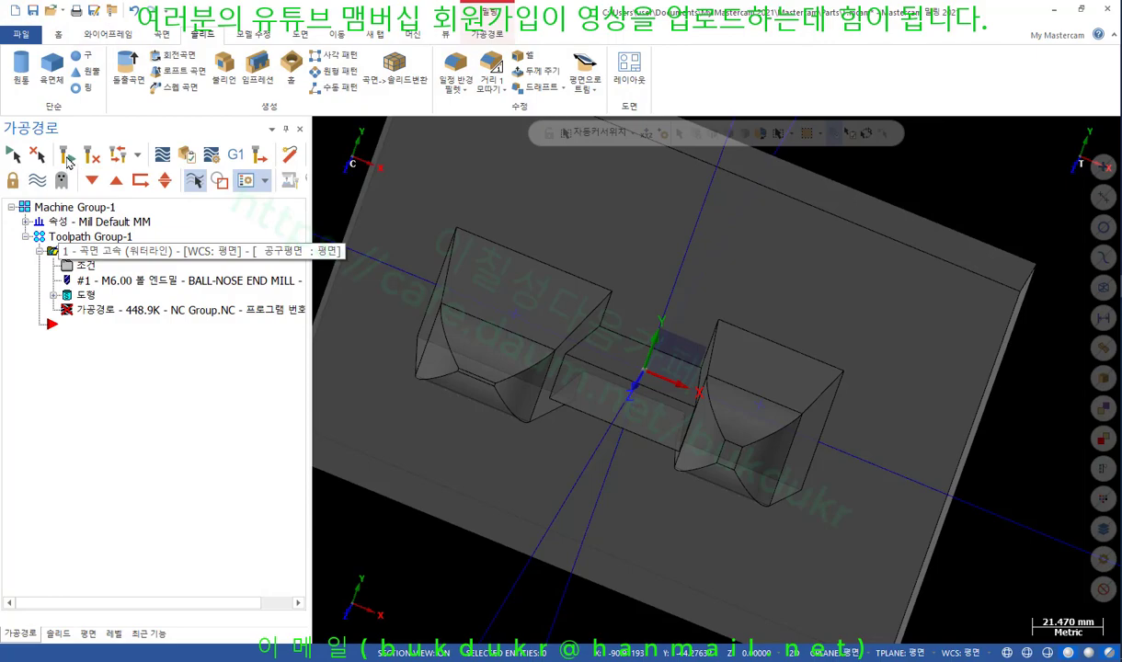
{"action": "left_click", "coordinate": [69, 162]}
Inspect the regenerated waterline passes along the bridging block's sides, flat top and junctions with the two bosses
{"action": "scroll", "coordinate": [644, 355], "scroll_direction": "down", "scroll_amount": 3}
{"action": "middle_click_drag", "start_coordinate": [645, 364], "coordinate": [697, 208]}
{"action": "scroll", "coordinate": [574, 312], "scroll_direction": "up", "scroll_amount": 5}
{"action": "mouse_move", "coordinate": [572, 312]}
{"action": "middle_mouse_down"}
{"action": "mouse_move", "coordinate": [536, 292]}
{"action": "mouse_move", "coordinate": [403, 351]}
{"action": "mouse_move", "coordinate": [478, 318]}
{"action": "mouse_move", "coordinate": [565, 318]}
{"action": "middle_mouse_up"}
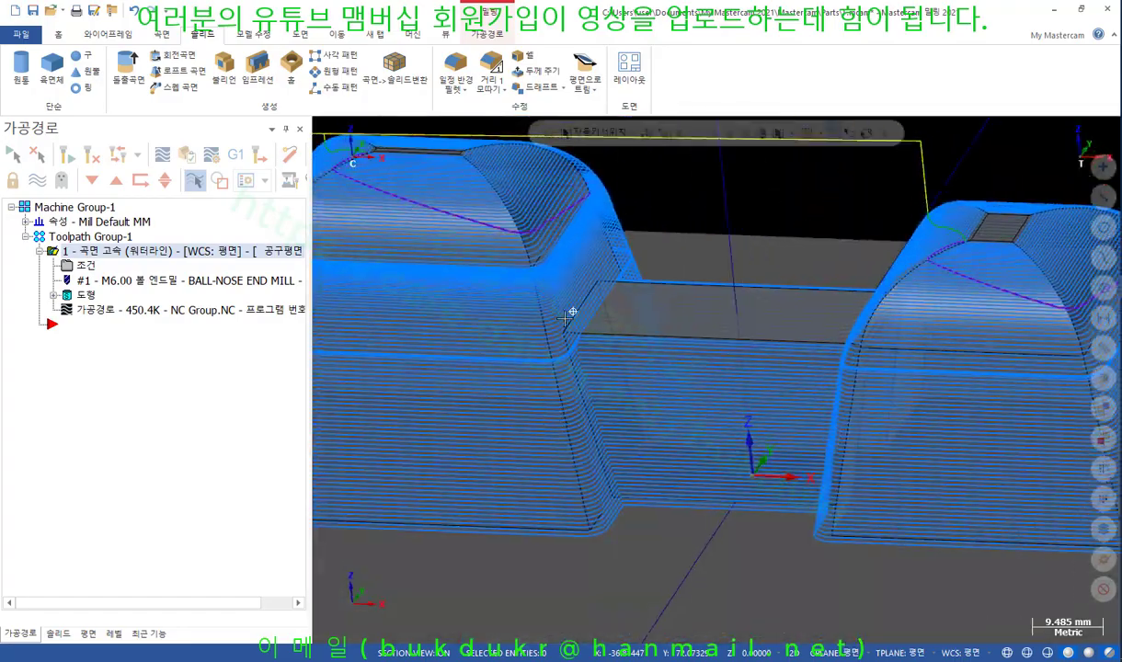
{"action": "scroll", "coordinate": [708, 324], "scroll_direction": "down", "scroll_amount": 3}
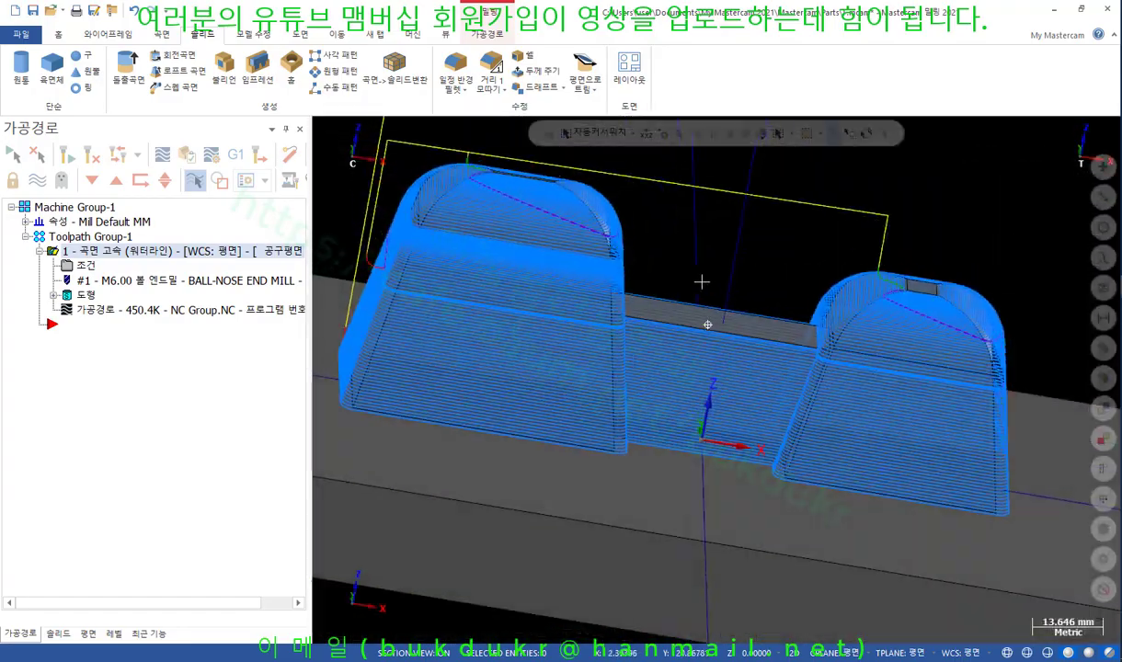
{"action": "scroll", "coordinate": [708, 324], "scroll_direction": "up", "scroll_amount": 4}
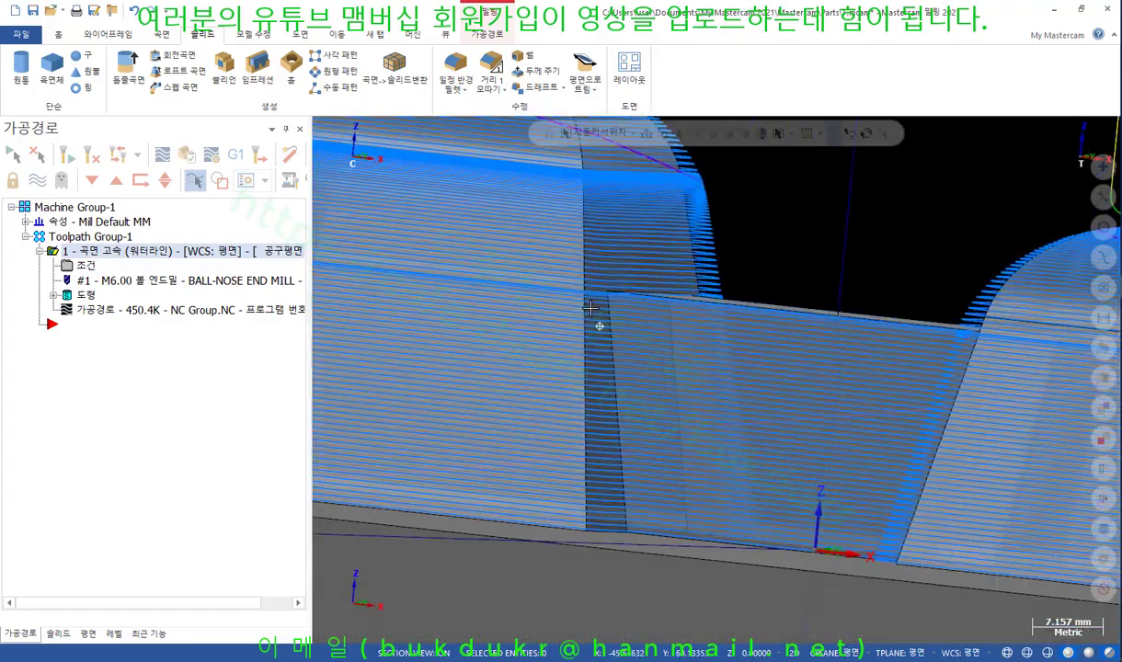
{"action": "middle_click_drag", "start_coordinate": [590, 308], "coordinate": [620, 294]}
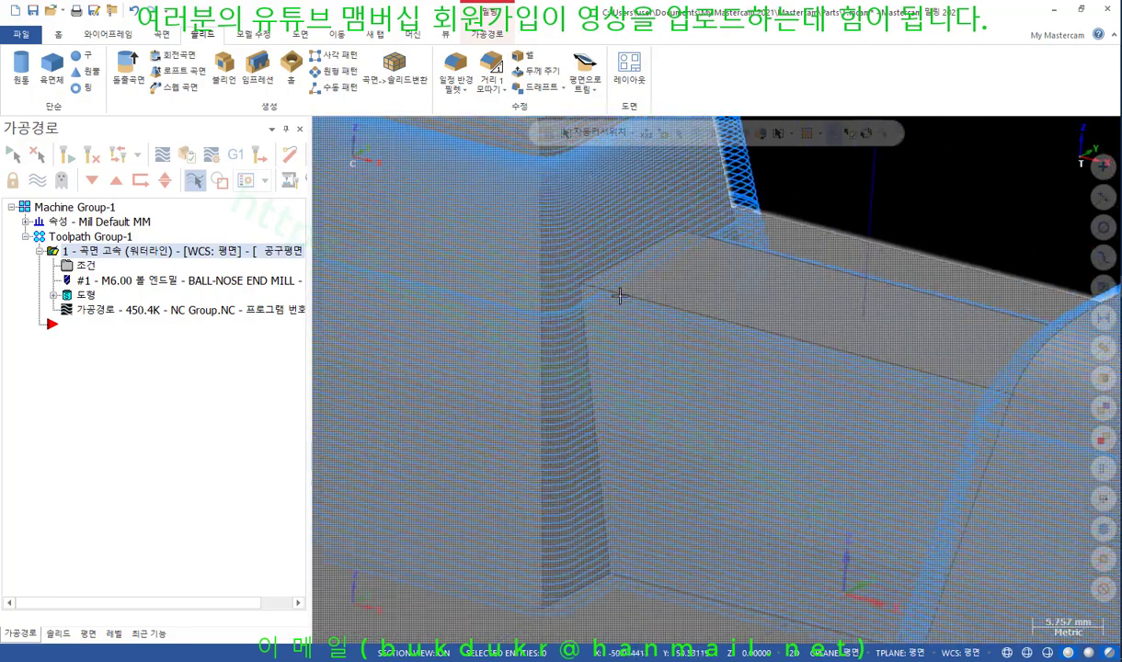
Examine the corners of the waterline passes where the bridging block's side meets the boss wall
{"action": "scroll", "coordinate": [607, 344], "scroll_direction": "up", "scroll_amount": 10}
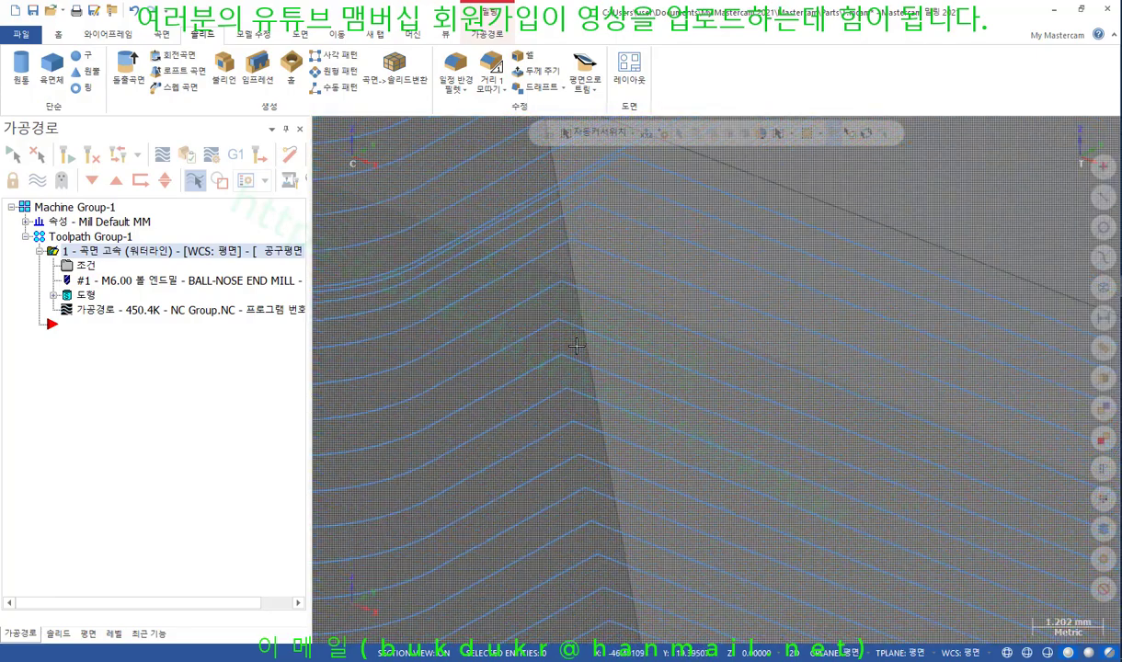
{"action": "scroll", "coordinate": [575, 345], "scroll_direction": "up", "scroll_amount": 2}
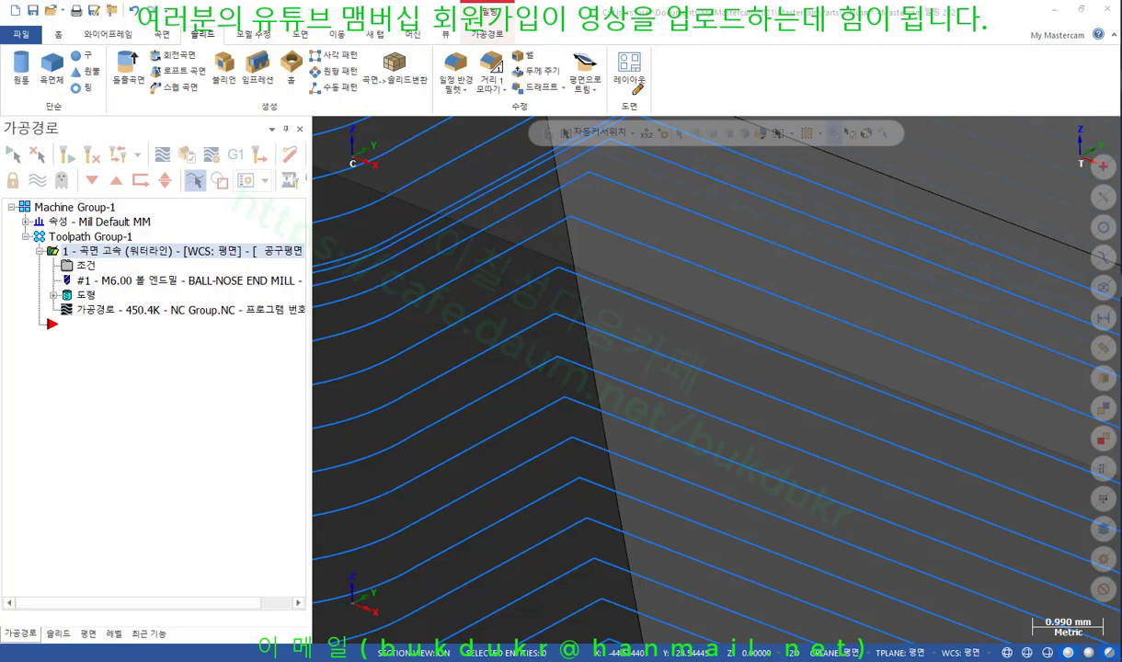
{"action": "left_click_drag", "start_coordinate": [558, 311], "coordinate": [555, 252]}
{"action": "left_click_drag", "start_coordinate": [565, 380], "coordinate": [554, 342]}
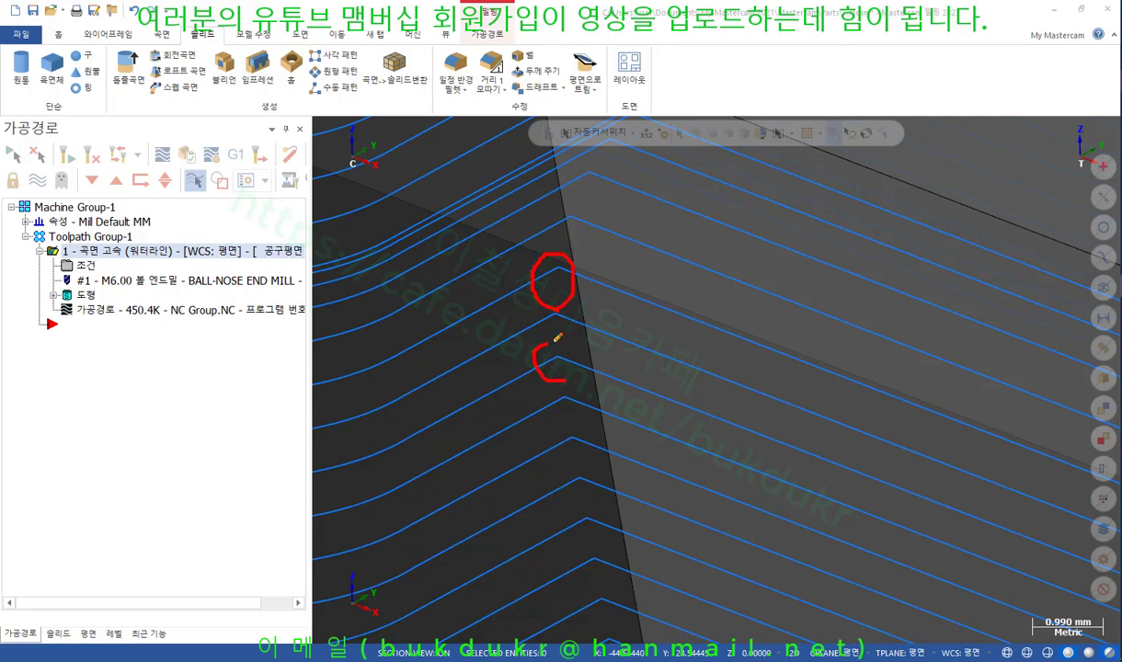
{"action": "right_click", "coordinate": [589, 269]}
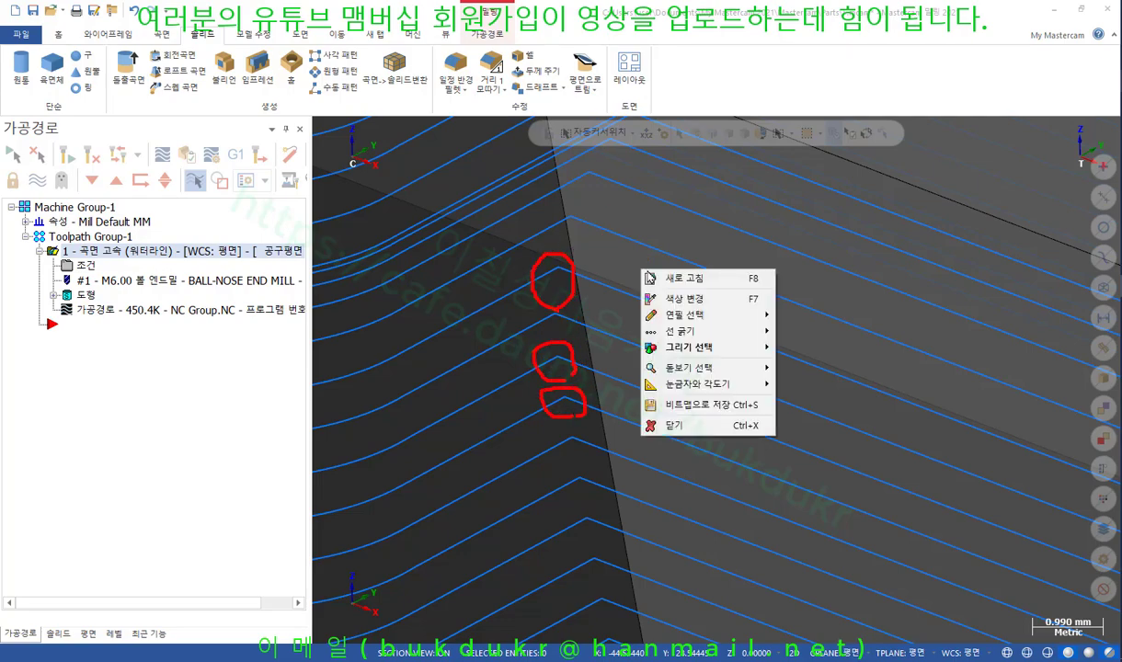
{"action": "left_click", "coordinate": [614, 491]}
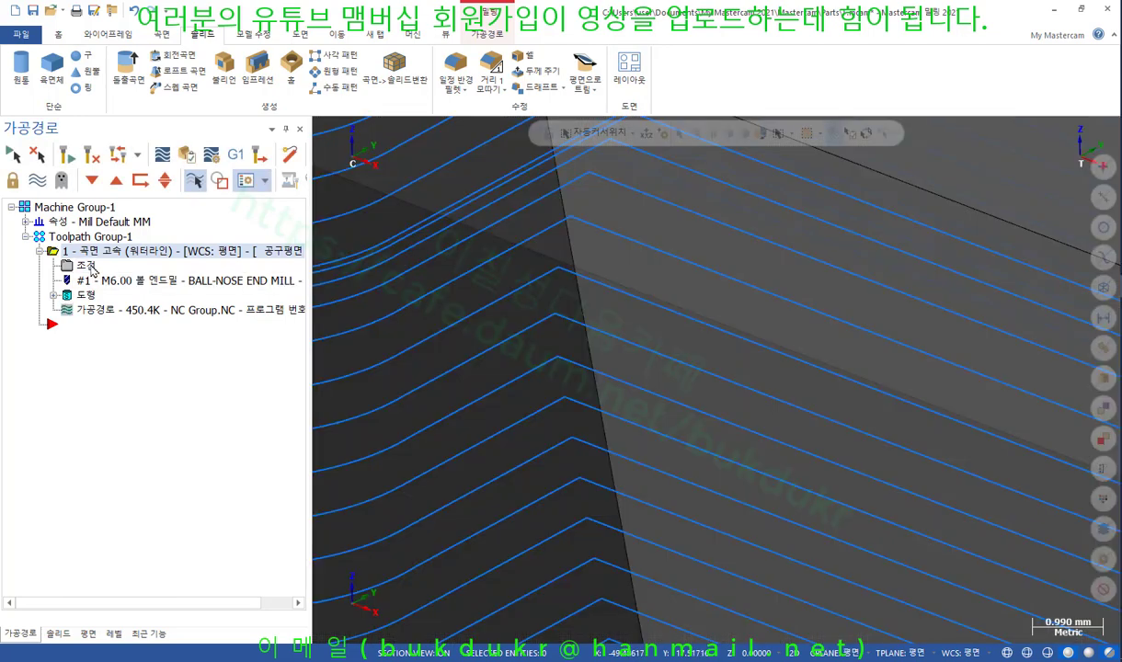
Enable corner rounding with a maximum radius of 0.5 in the waterline cut parameters and regenerate the toolpath
{"action": "left_click", "coordinate": [91, 266]}
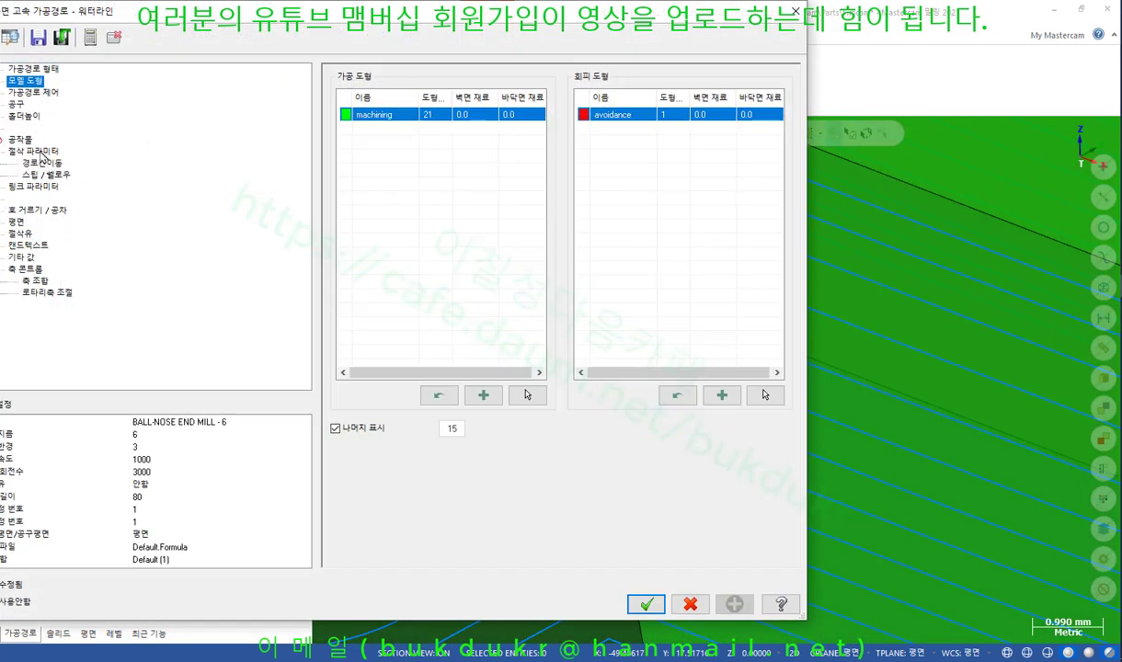
{"action": "left_click", "coordinate": [34, 151]}
{"action": "left_click", "coordinate": [345, 314]}
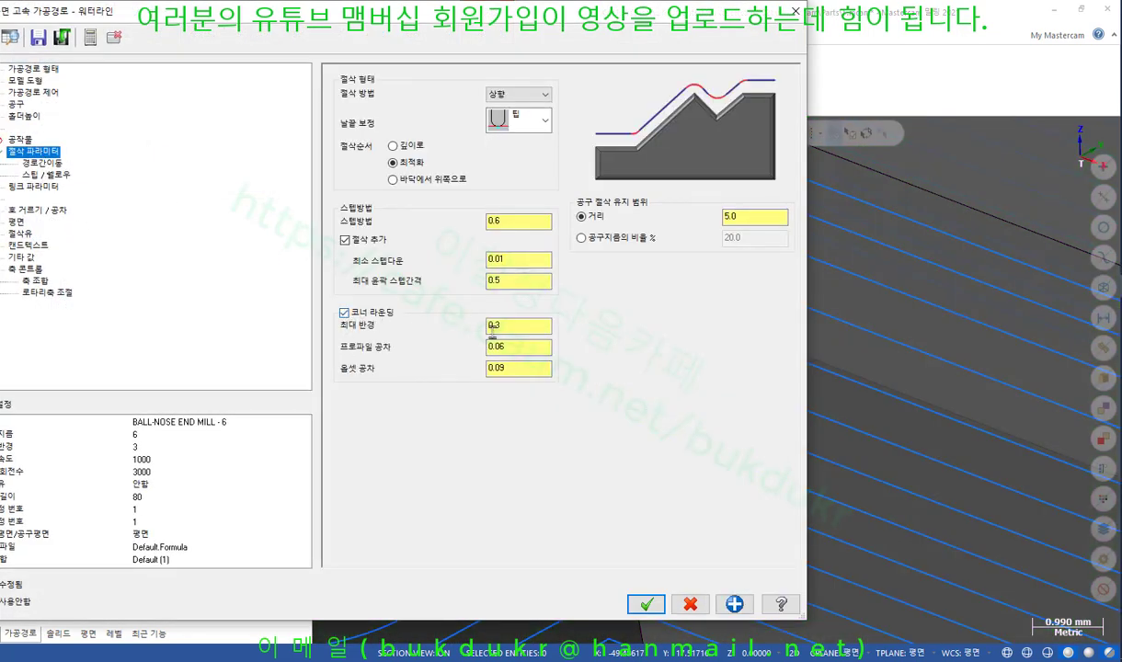
{"action": "double_click", "coordinate": [529, 328]}
{"action": "left_click", "coordinate": [532, 348]}
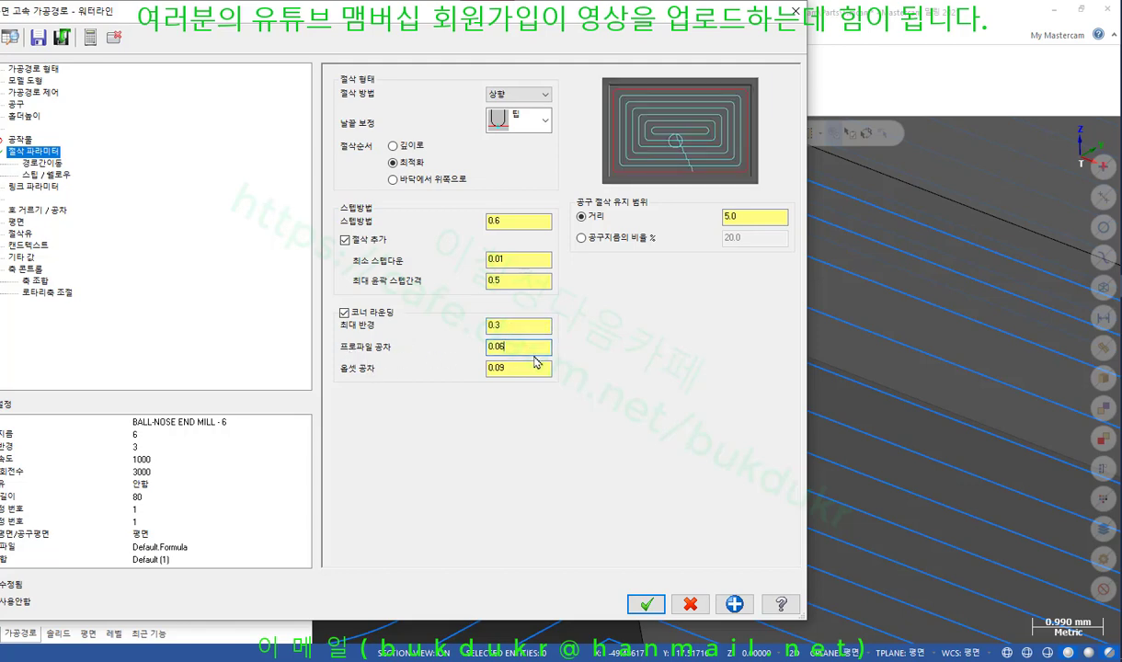
{"action": "left_click", "coordinate": [536, 366]}
{"action": "left_click", "coordinate": [510, 328]}
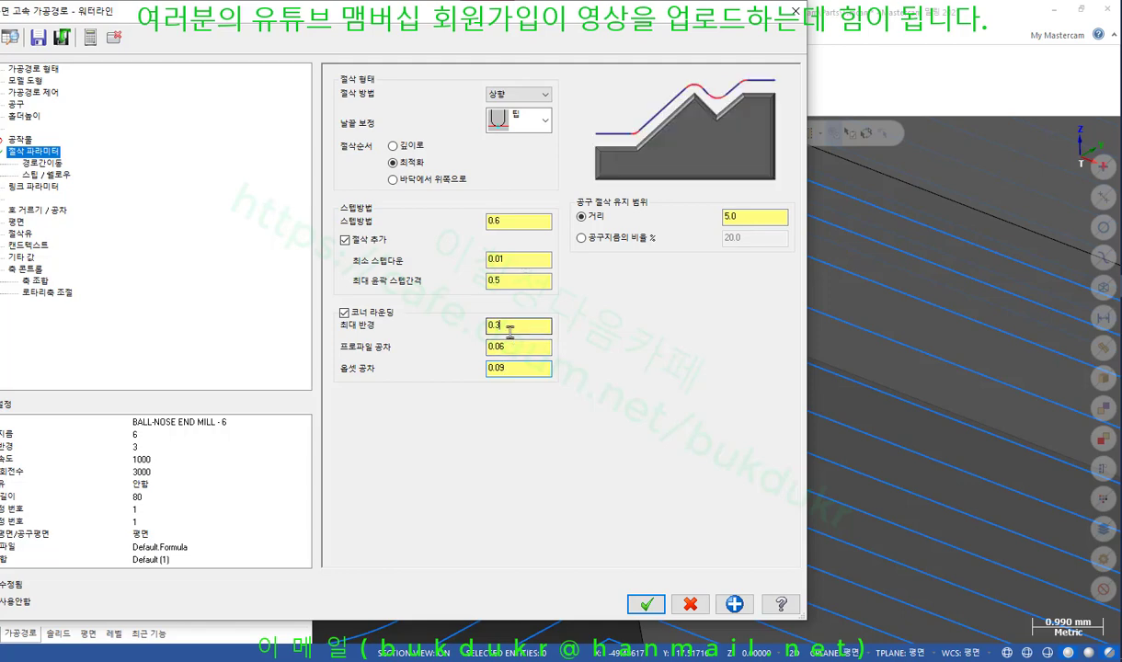
{"action": "double_click", "coordinate": [511, 328]}
{"action": "type", "text": "0.5"}
{"action": "left_click", "coordinate": [544, 351]}
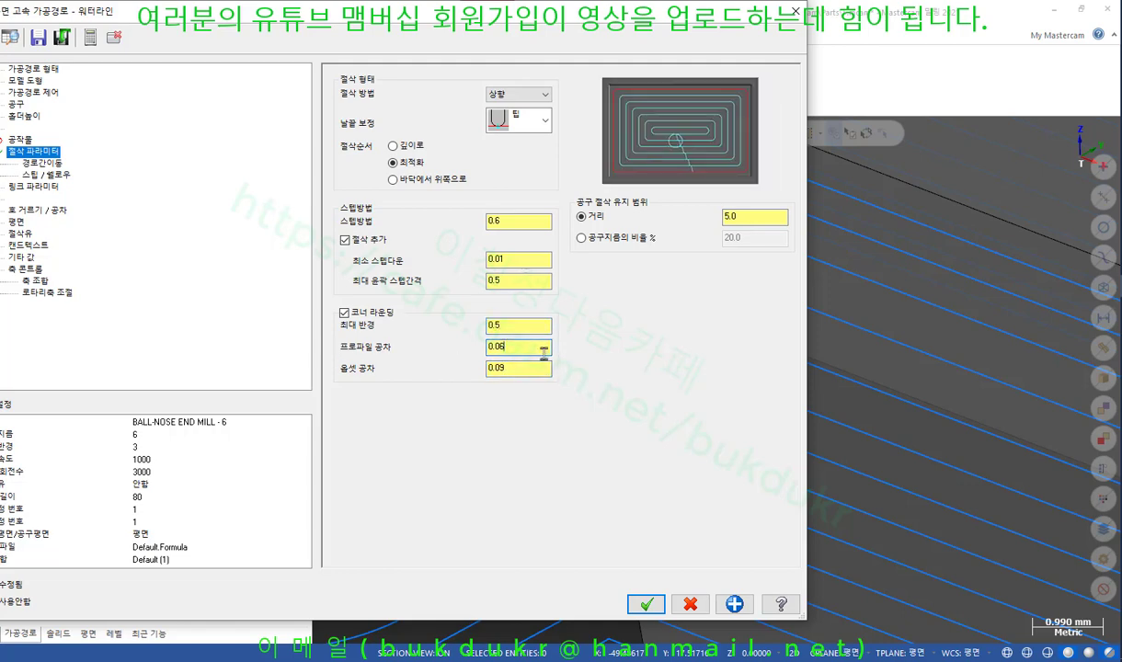
{"action": "left_click", "coordinate": [647, 604]}
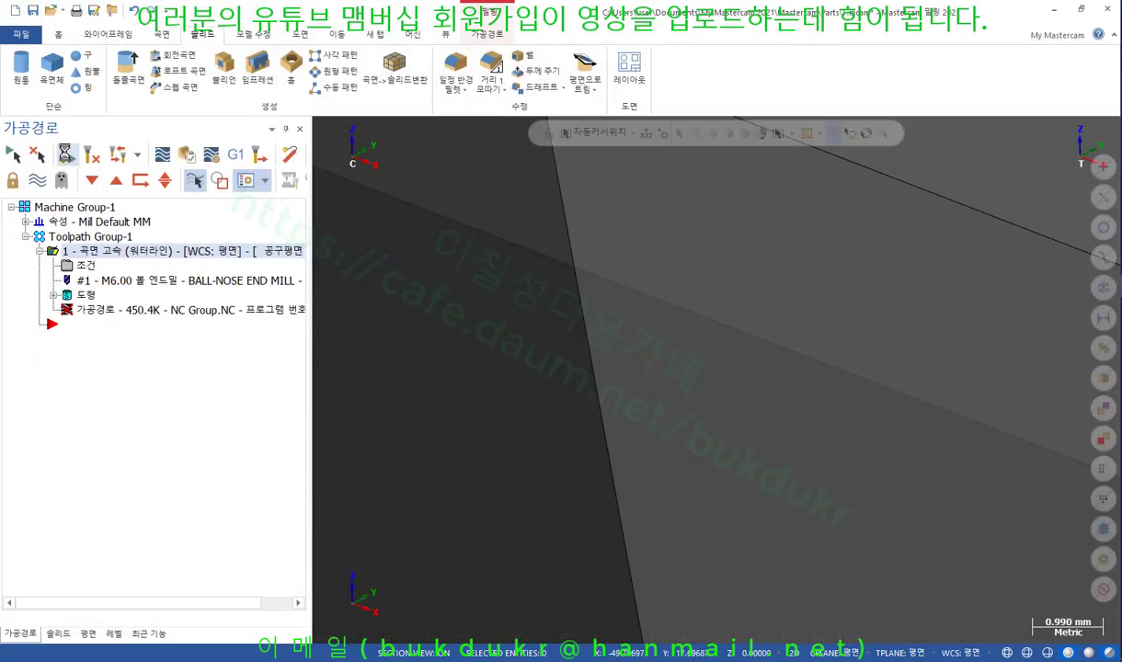
{"action": "left_click", "coordinate": [66, 155]}
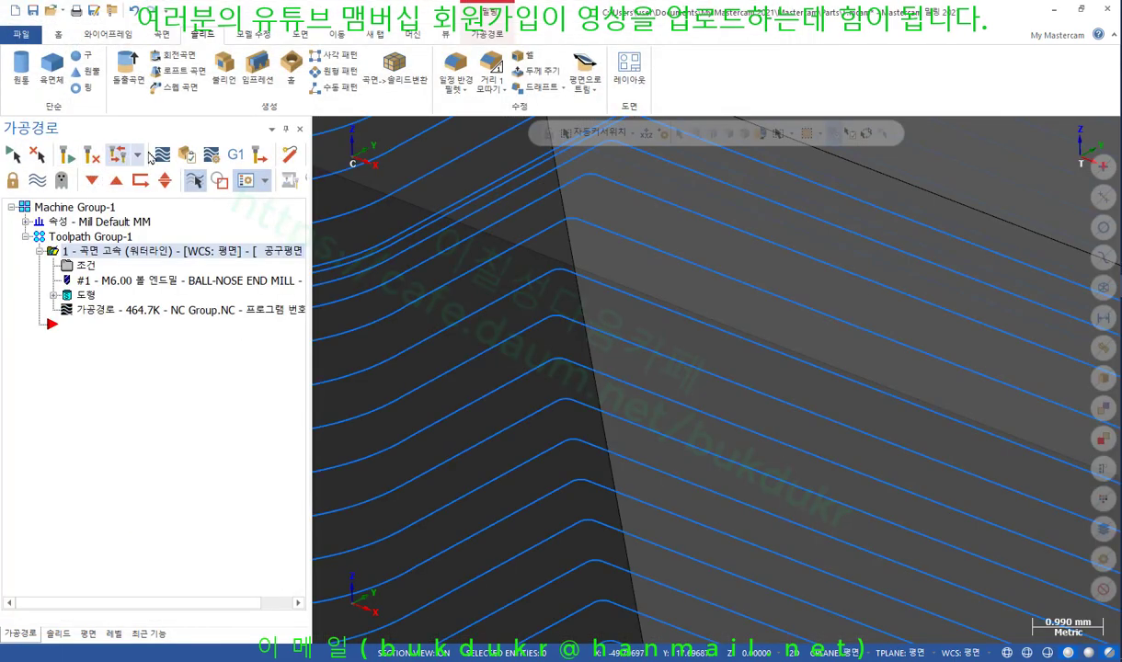
Turn on the end point display for the toolpath at the junction between the block and the boss
{"action": "scroll", "coordinate": [629, 324], "scroll_direction": "up", "scroll_amount": 5}
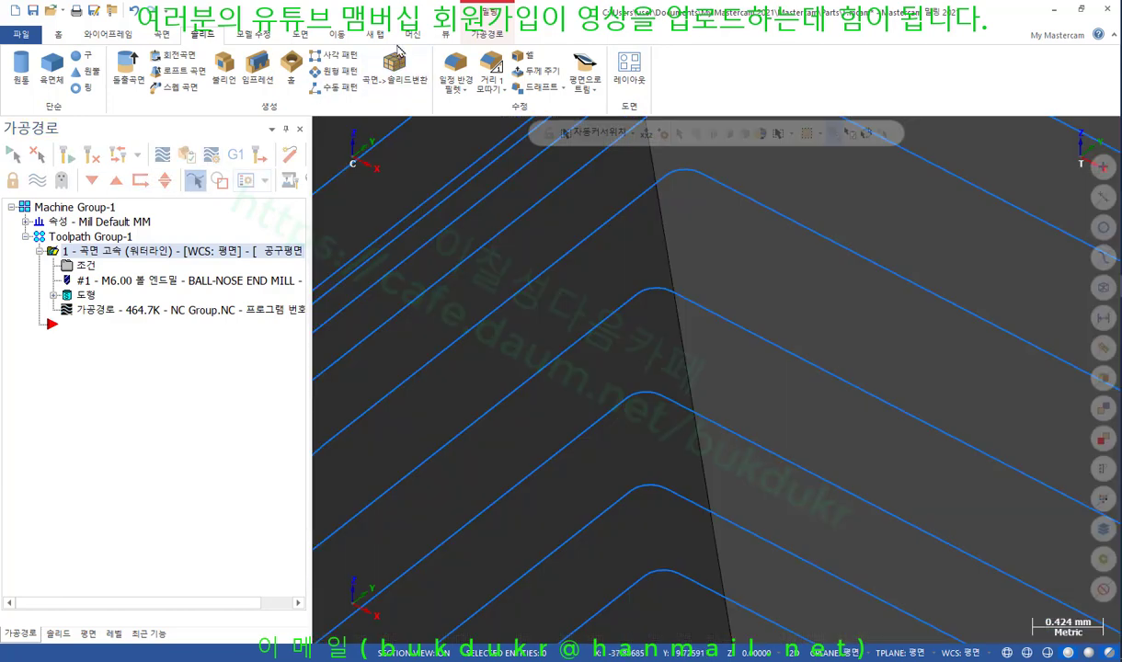
{"action": "left_click", "coordinate": [444, 35]}
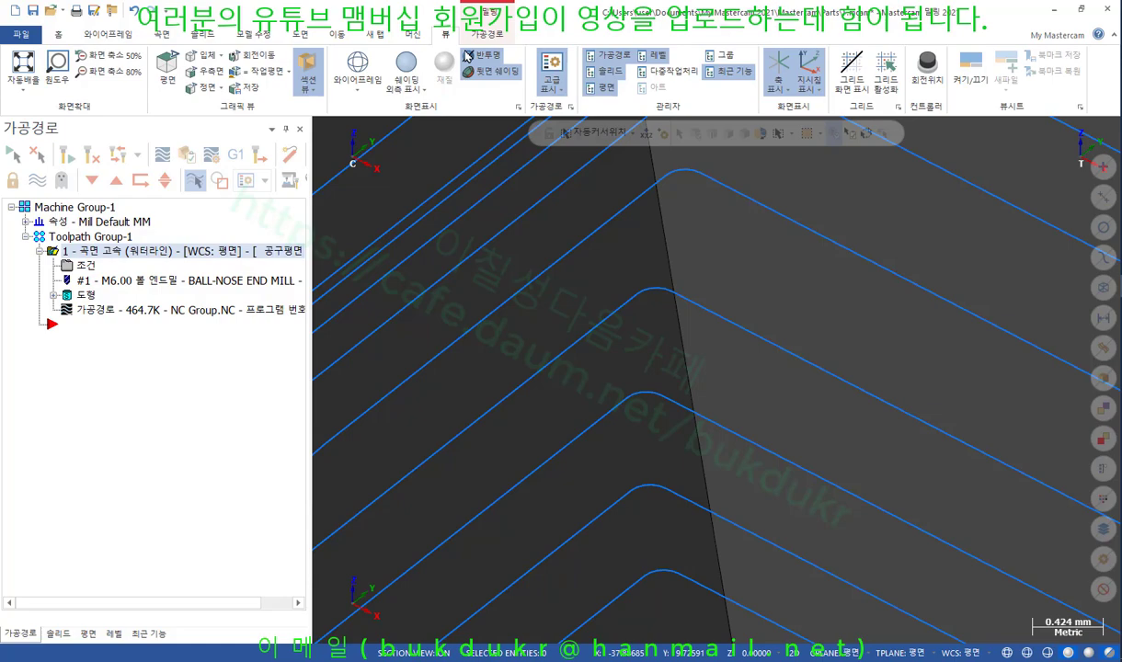
{"action": "left_click", "coordinate": [558, 89]}
{"action": "left_click", "coordinate": [568, 266]}
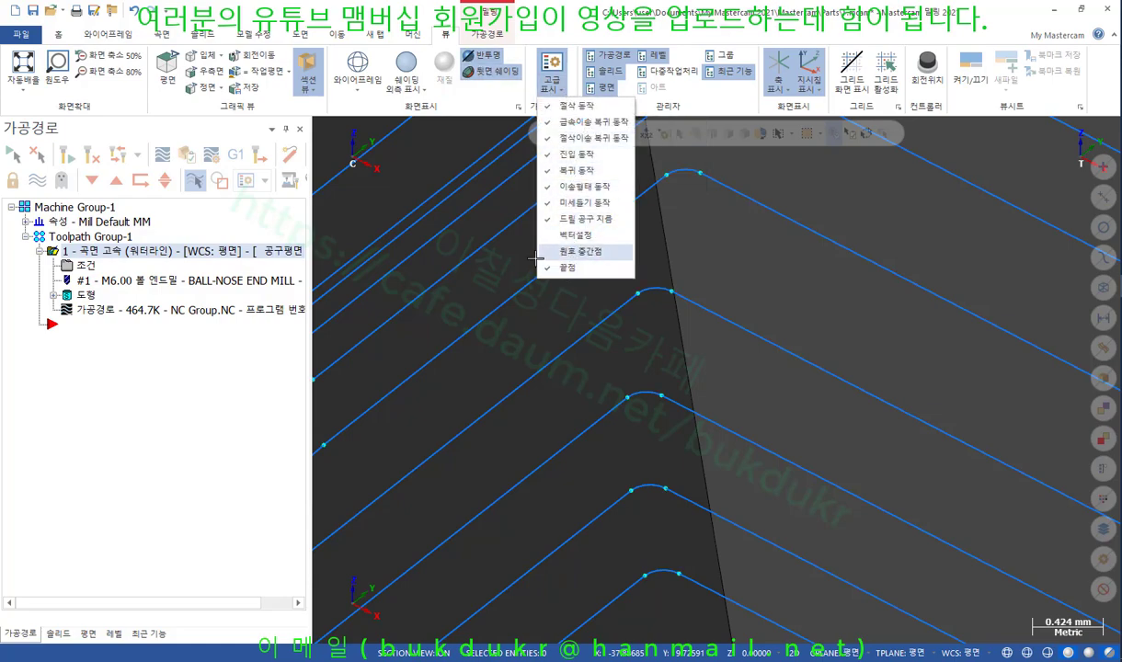
{"action": "left_click", "coordinate": [539, 340]}
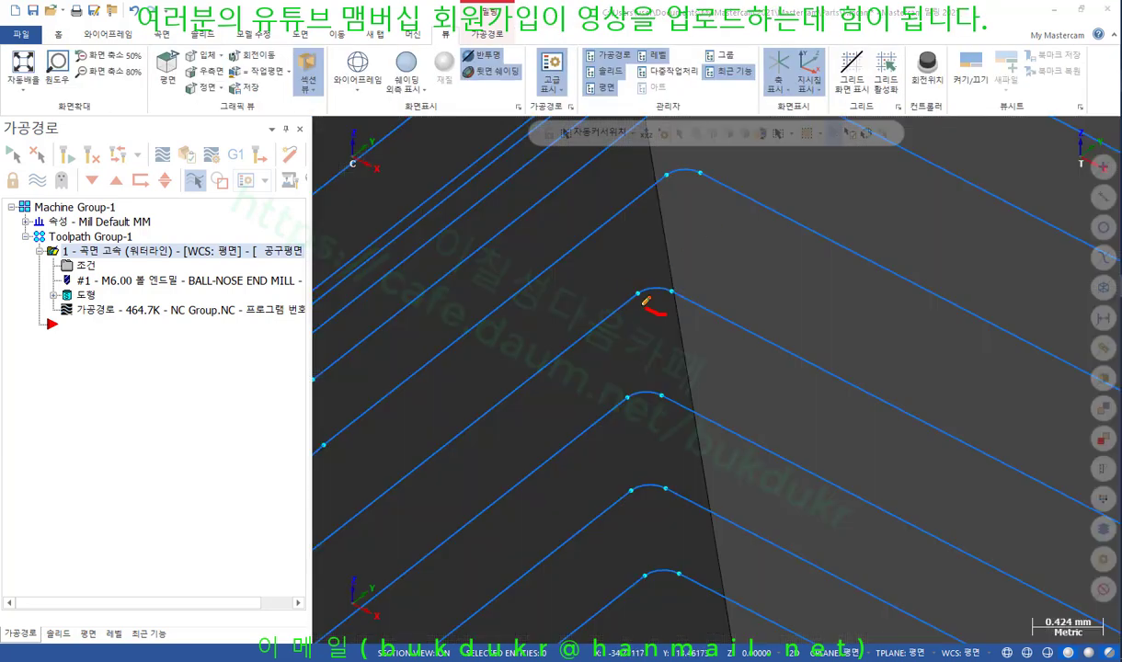
Examine the corner arcs and their end points on successive waterline passes at the block-to-boss junction
{"action": "left_click_drag", "start_coordinate": [645, 302], "coordinate": [682, 301]}
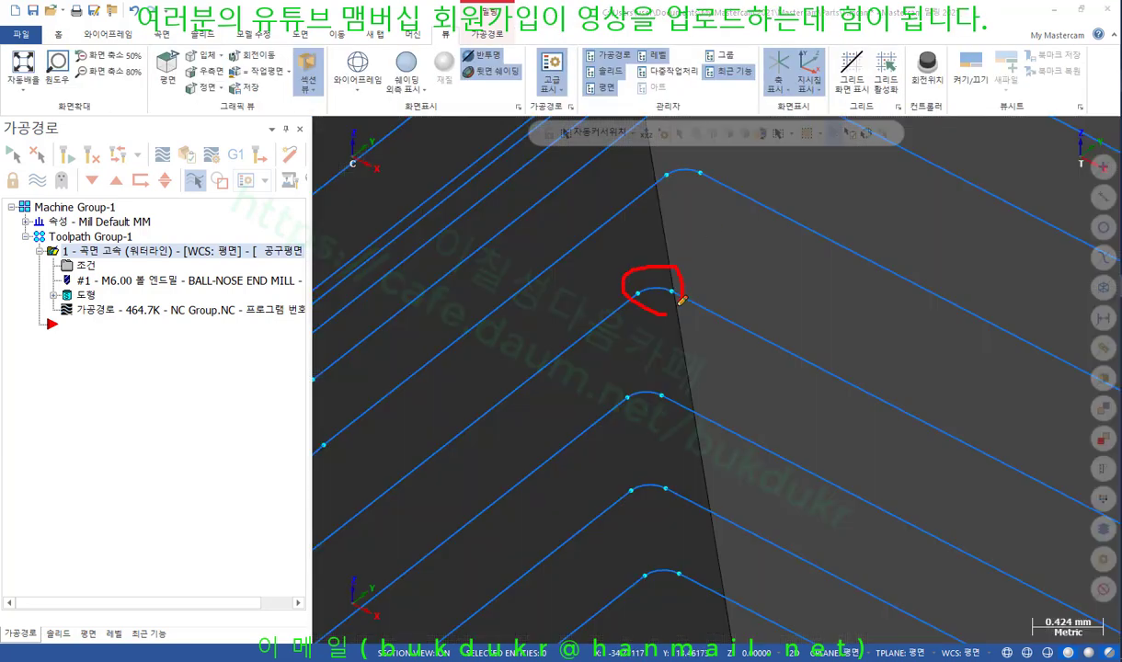
{"action": "left_click_drag", "start_coordinate": [653, 405], "coordinate": [679, 412]}
{"action": "mouse_move", "coordinate": [660, 488]}
{"action": "left_mouse_down"}
{"action": "mouse_move", "coordinate": [659, 461]}
{"action": "mouse_move", "coordinate": [639, 504]}
{"action": "left_mouse_up"}
{"action": "left_click_drag", "start_coordinate": [673, 186], "coordinate": [703, 168]}
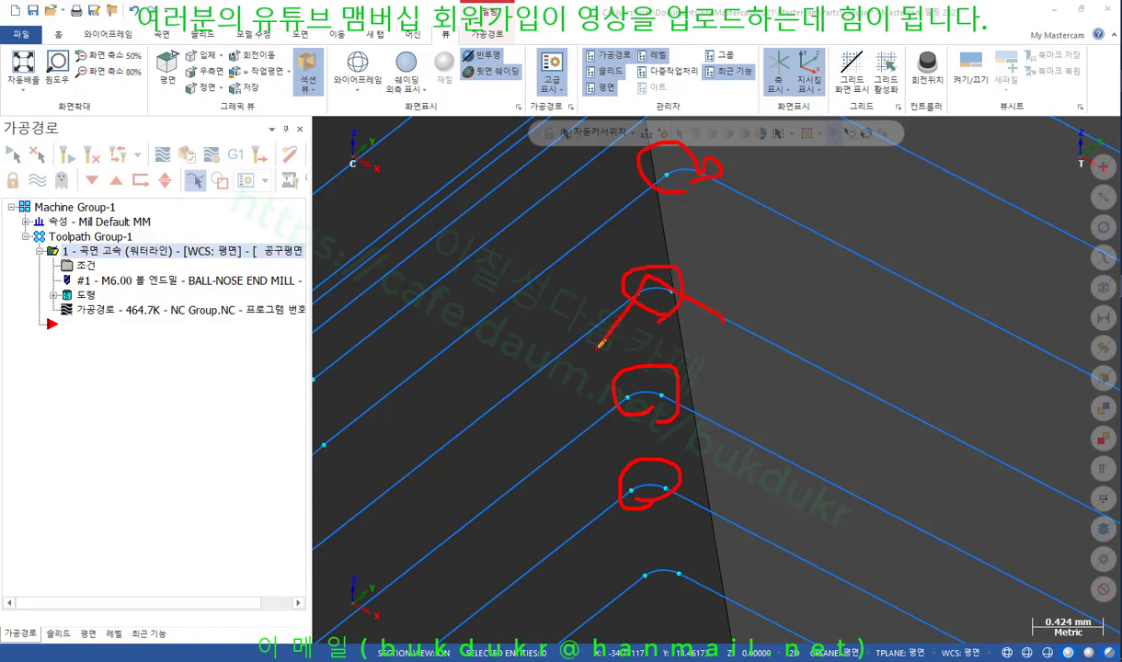
{"action": "right_click", "coordinate": [670, 247]}
{"action": "left_click", "coordinate": [738, 424]}
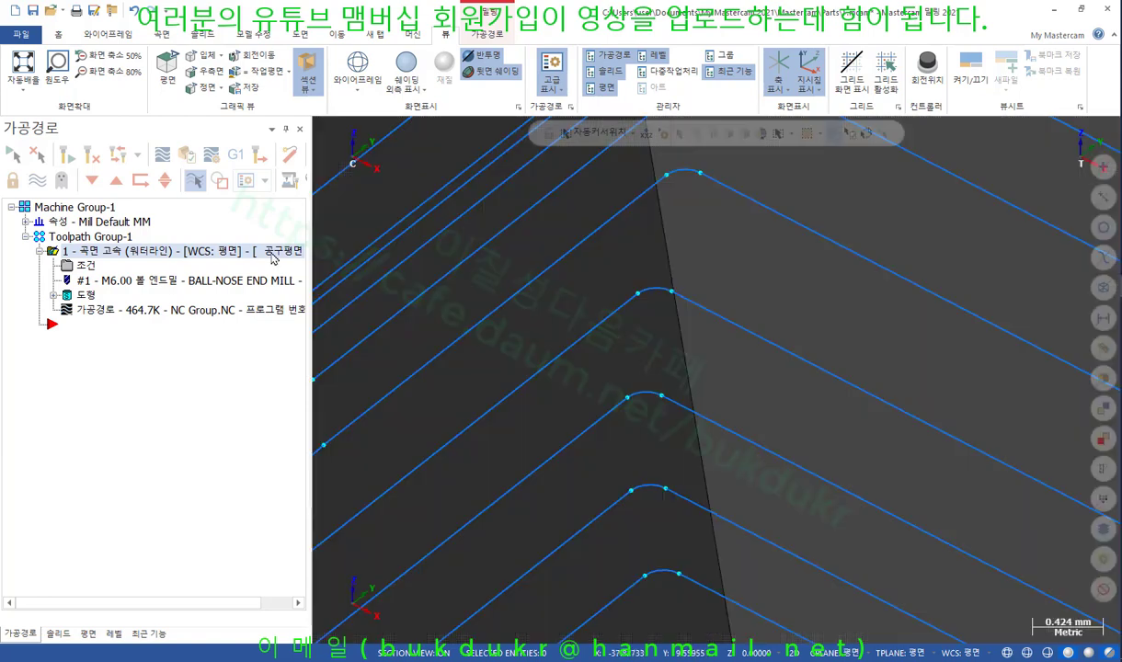
Set the start angle to 30 degrees in the waterline toolpath's steep/shallow settings
{"action": "left_click", "coordinate": [93, 266]}
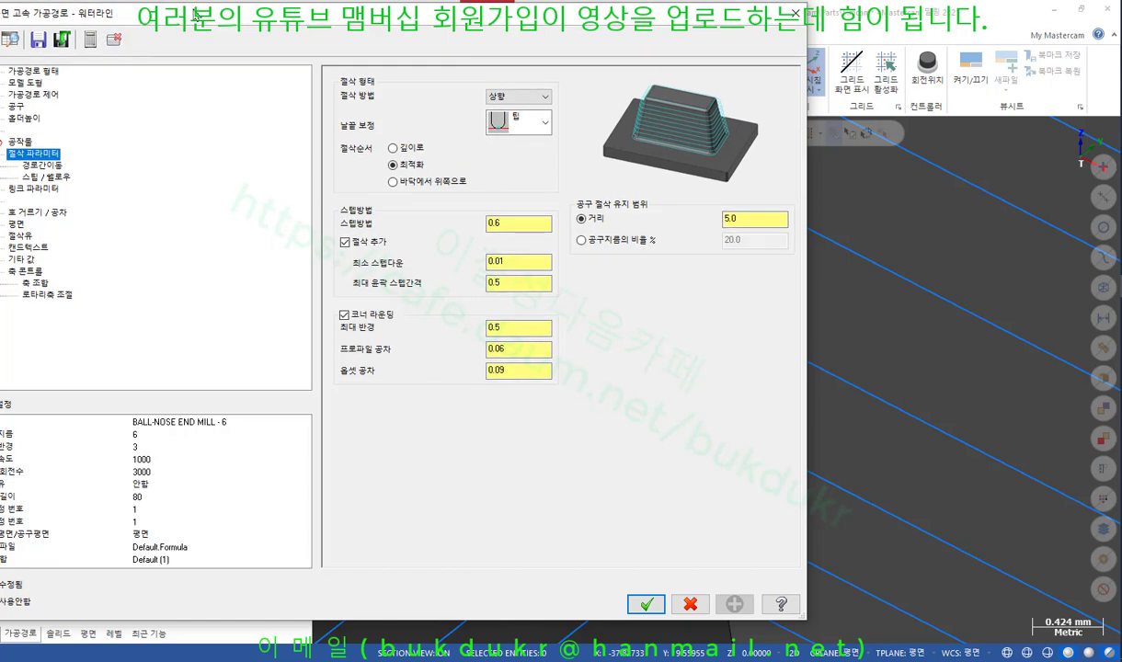
{"action": "left_click_drag", "start_coordinate": [191, 7], "coordinate": [433, 17]}
{"action": "left_click", "coordinate": [282, 175]}
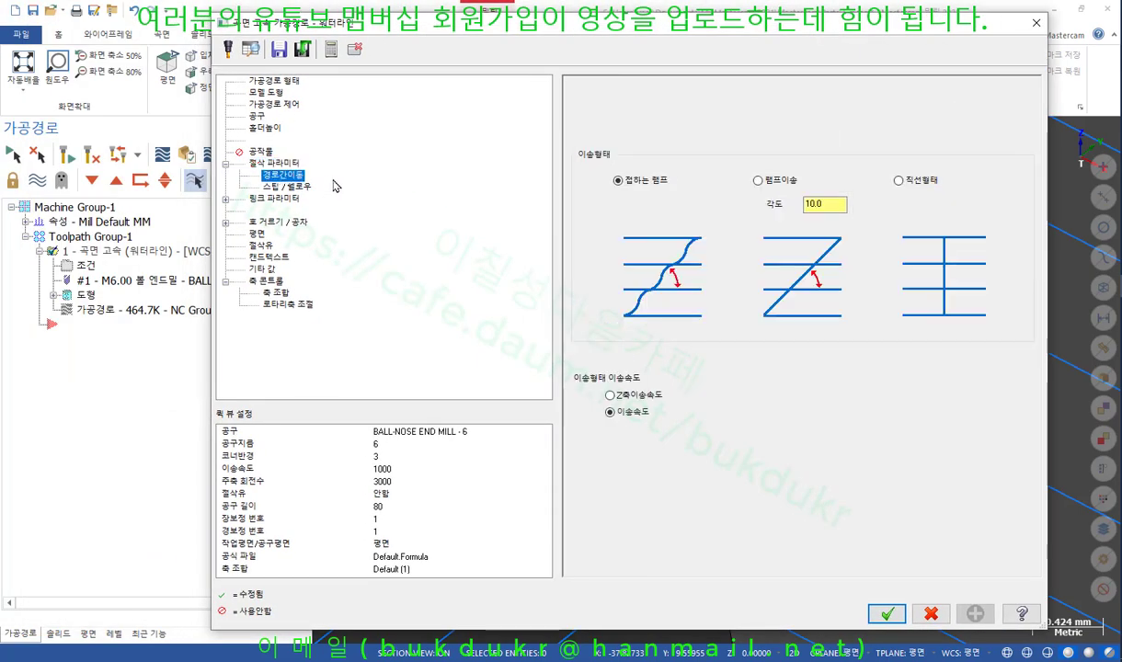
{"action": "left_click", "coordinate": [287, 186]}
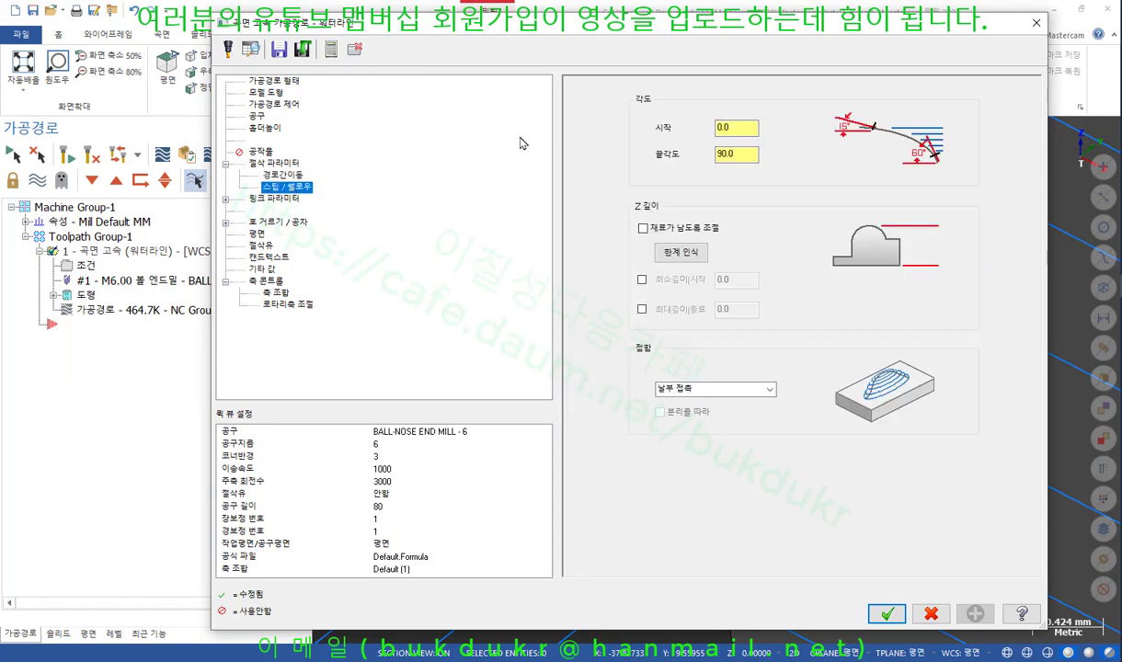
{"action": "left_click_drag", "start_coordinate": [847, 33], "coordinate": [544, 44]}
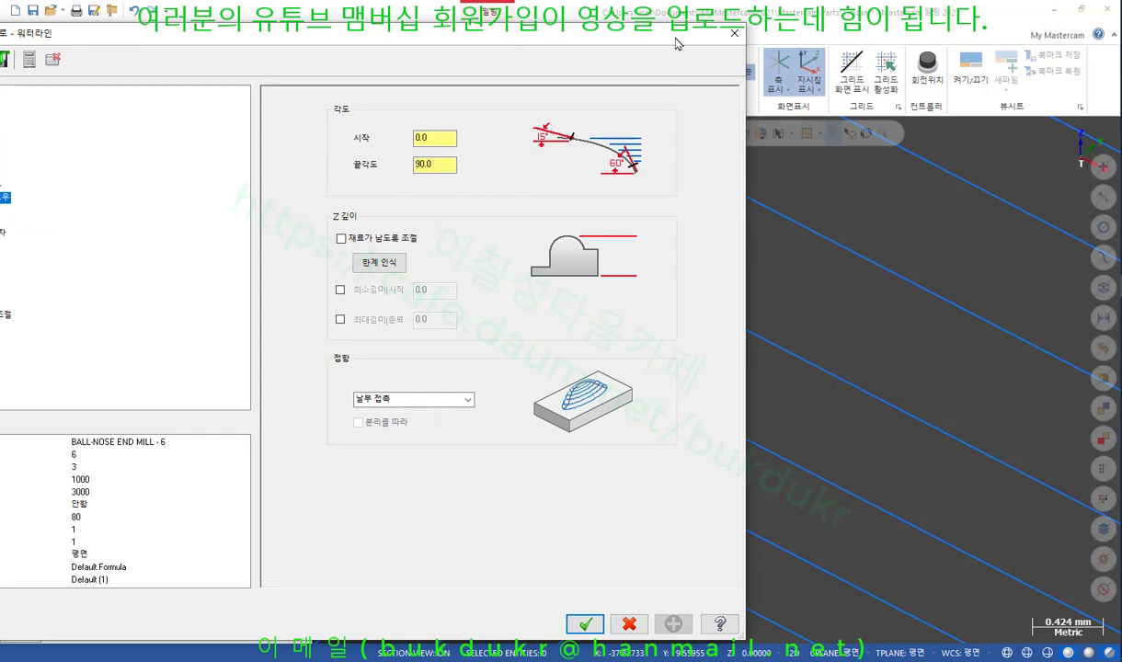
{"action": "left_click_drag", "start_coordinate": [645, 36], "coordinate": [353, 69]}
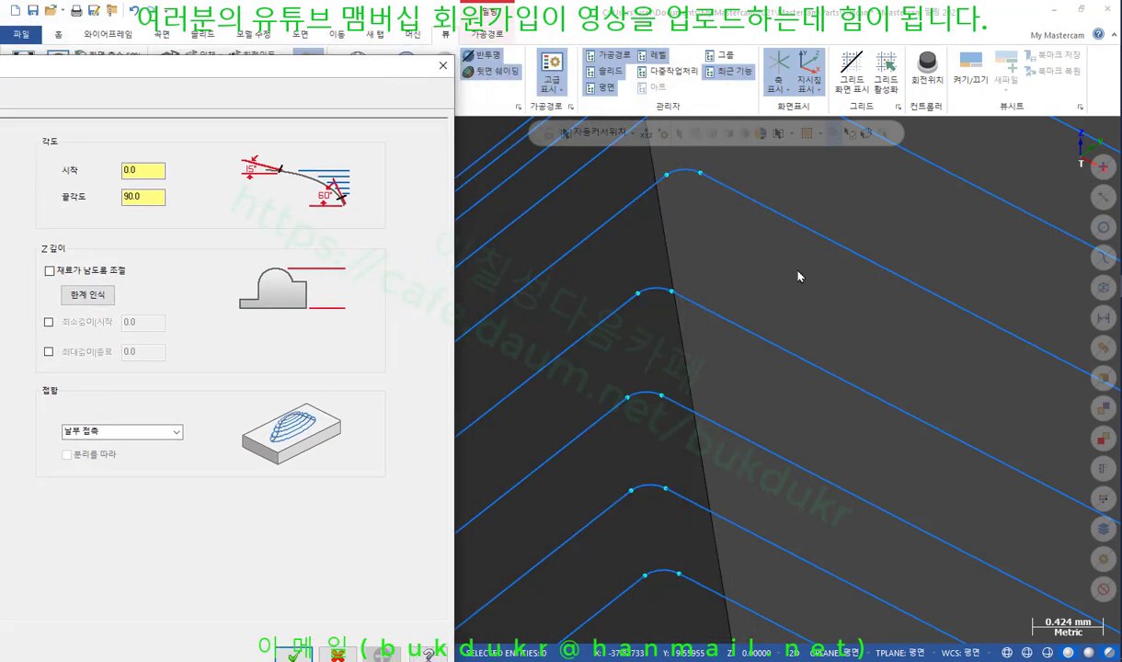
{"action": "left_click", "coordinate": [147, 171]}
{"action": "double_click", "coordinate": [161, 170]}
{"action": "left_click", "coordinate": [154, 197]}
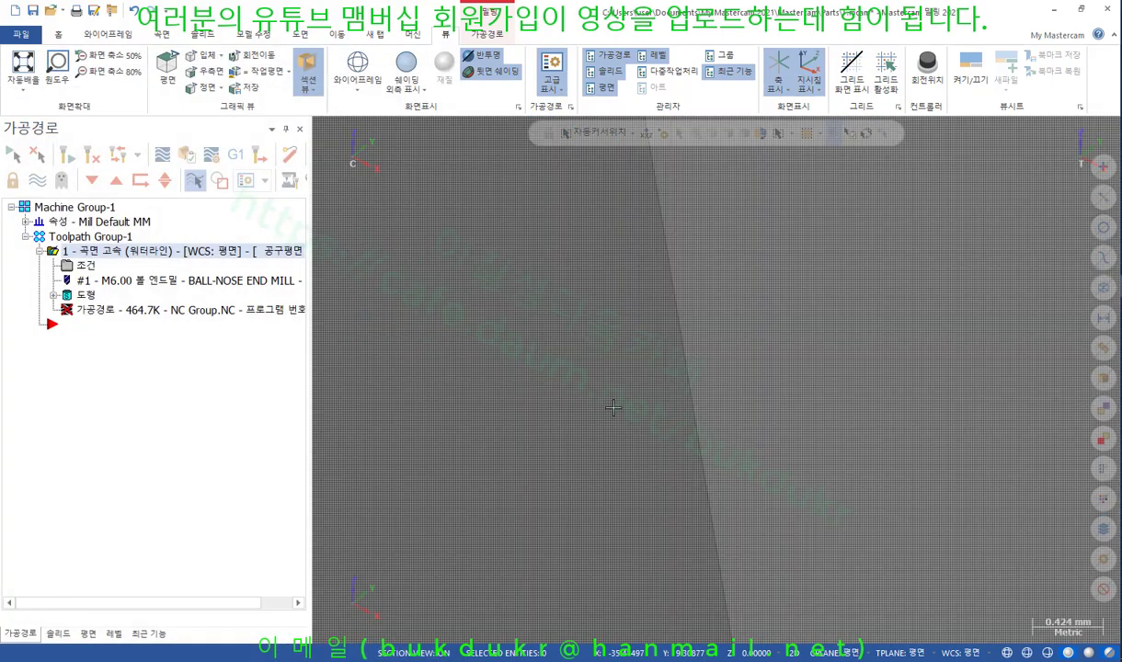
{"action": "left_click", "coordinate": [294, 653]}
Regenerate the waterline toolpath with the new angle limit, with both bosses in view
{"action": "scroll", "coordinate": [611, 350], "scroll_direction": "down", "scroll_amount": 10}
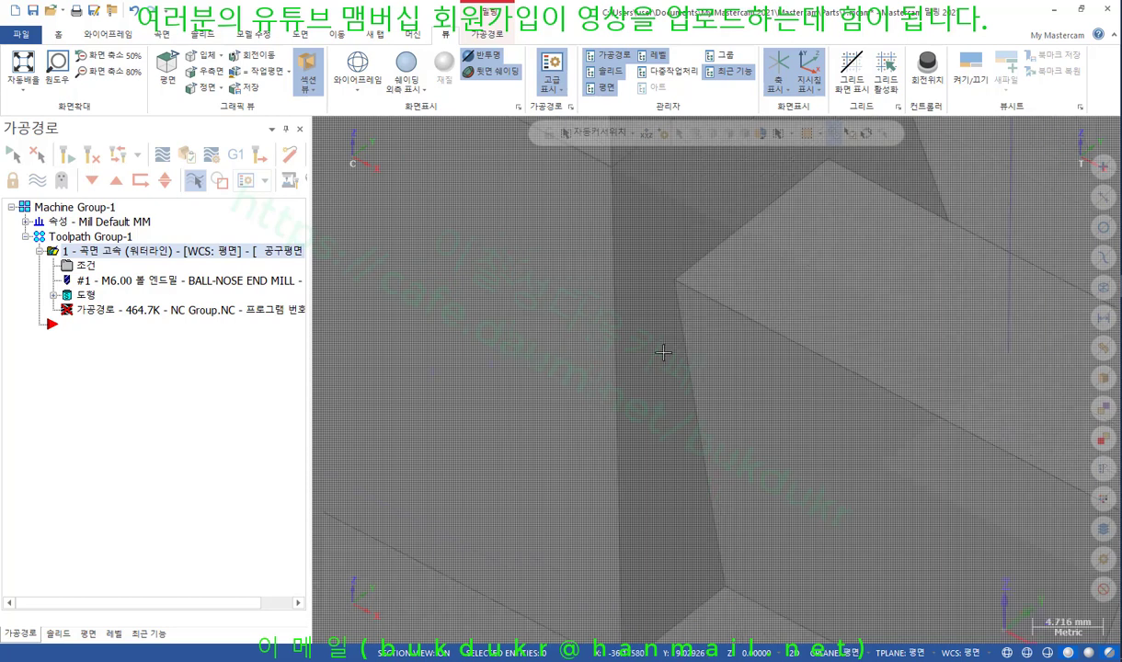
{"action": "key", "text": "alt+2"}
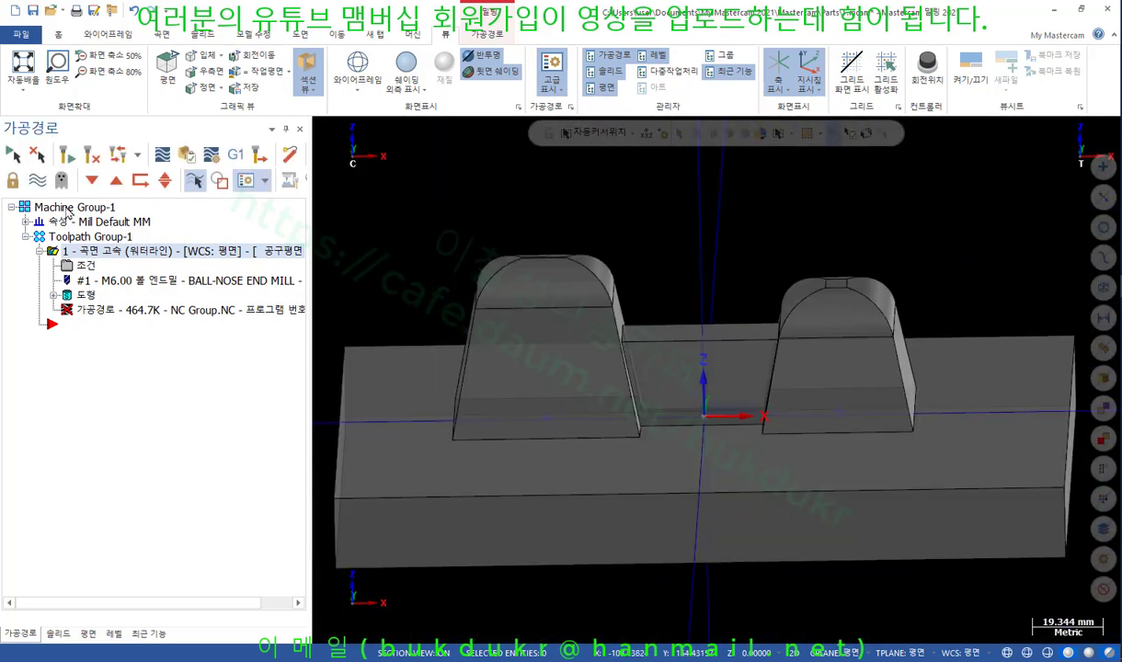
{"action": "left_click", "coordinate": [66, 154]}
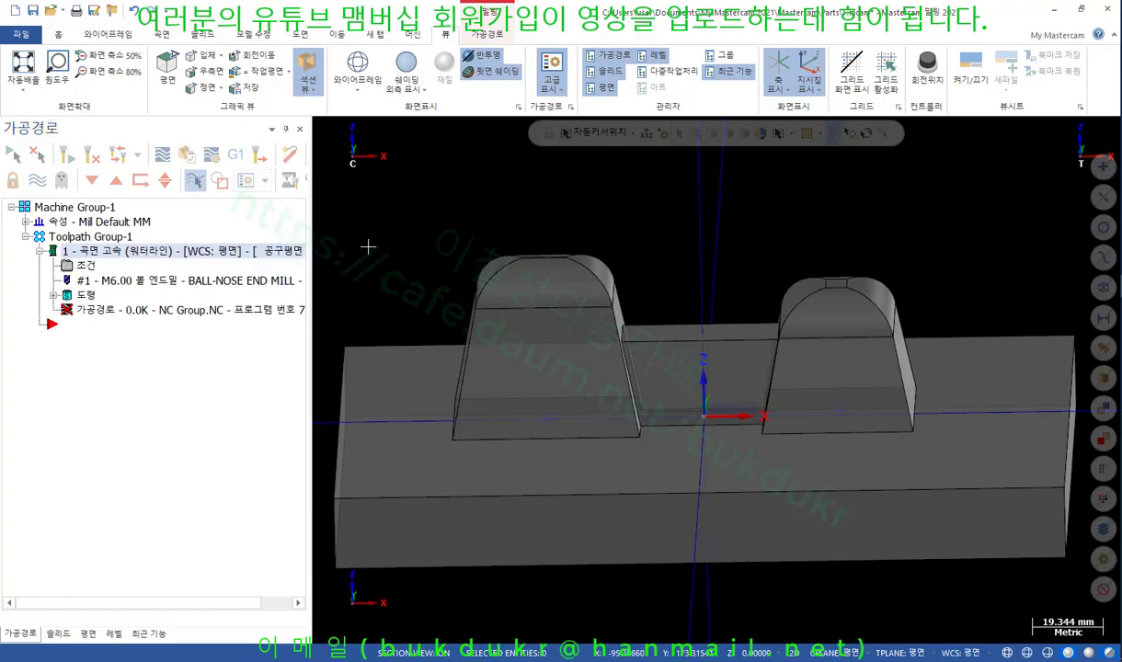
Examine where the regenerated waterline passes begin below the shallow tops of both bosses
{"action": "scroll", "coordinate": [575, 314], "scroll_direction": "up", "scroll_amount": 3}
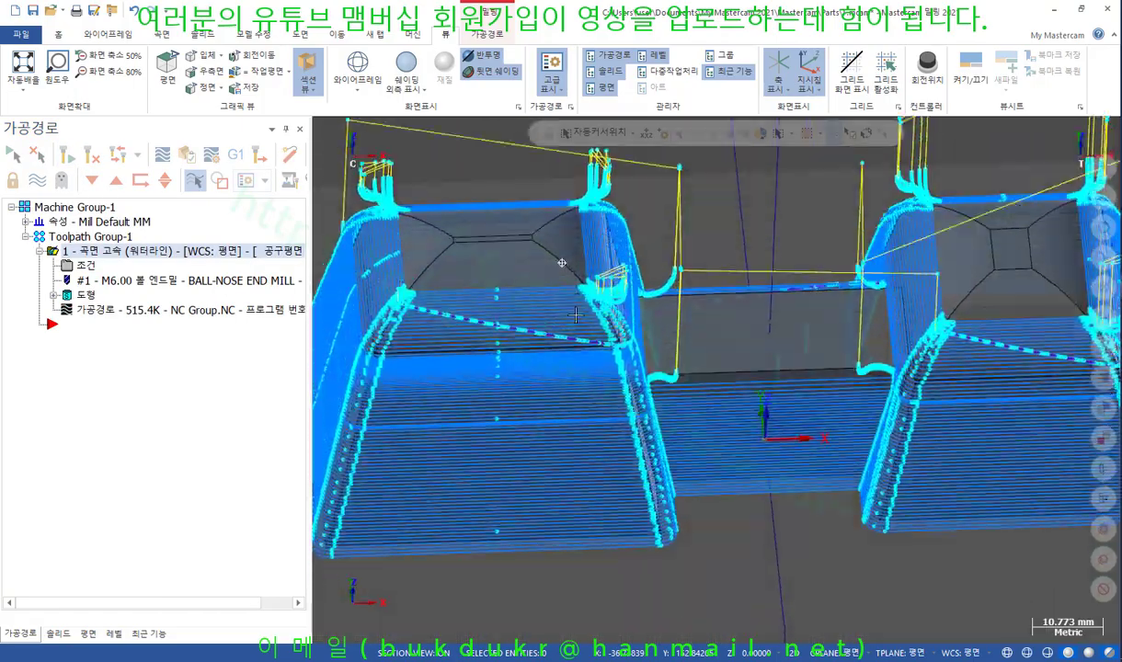
{"action": "middle_click_drag", "start_coordinate": [575, 315], "coordinate": [549, 247]}
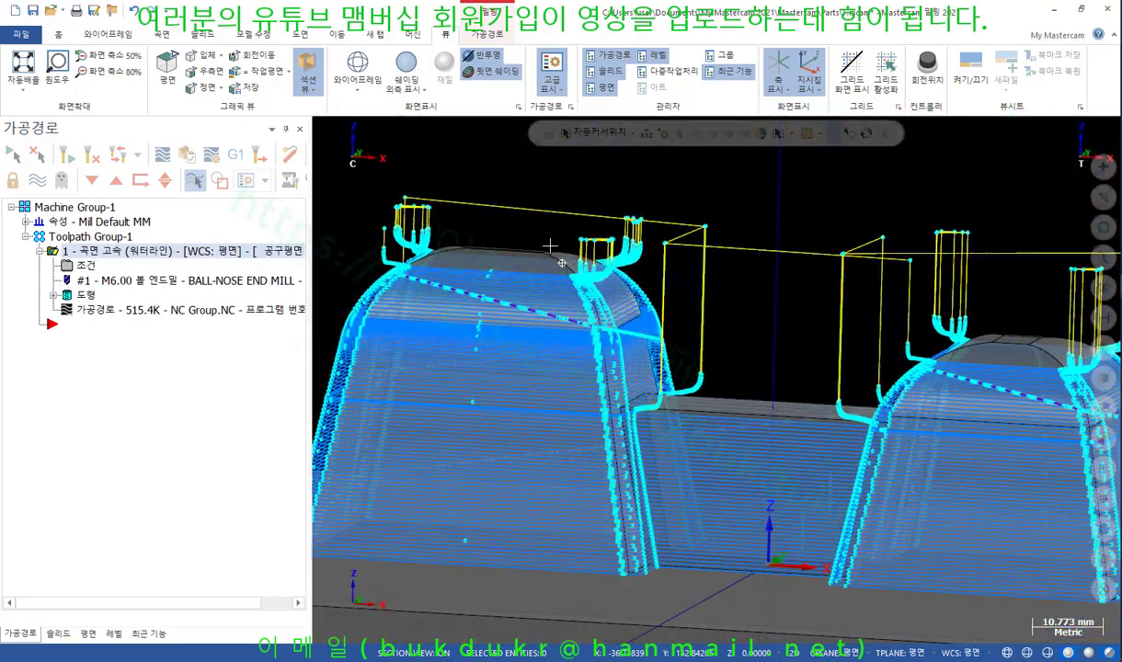
{"action": "scroll", "coordinate": [550, 246], "scroll_direction": "down", "scroll_amount": 2}
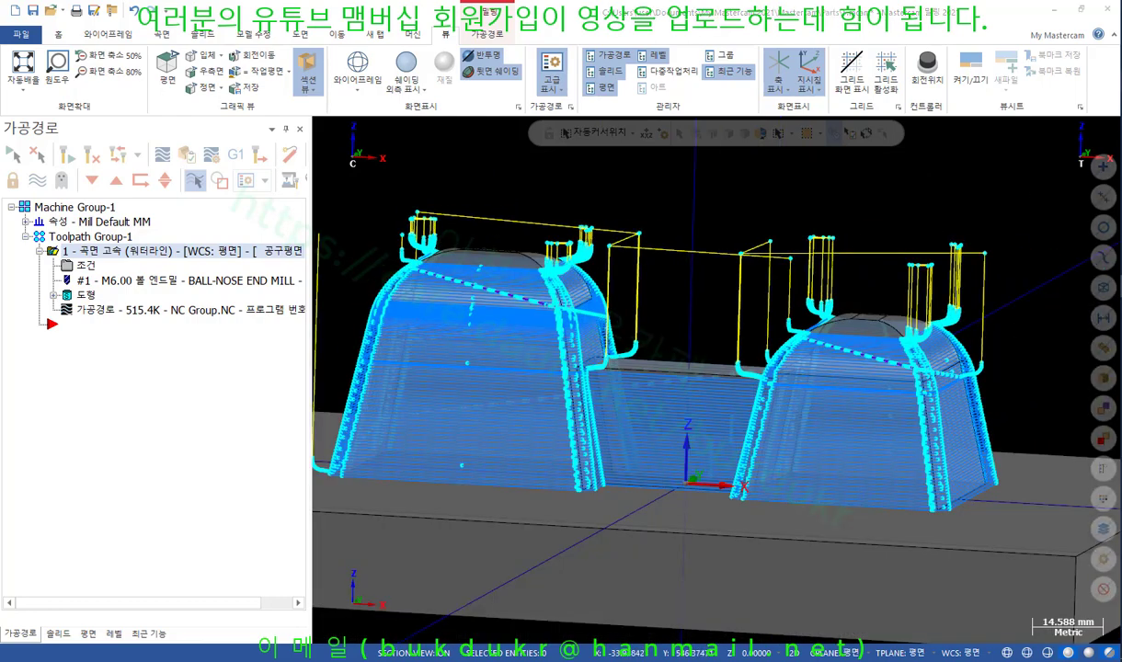
{"action": "mouse_move", "coordinate": [563, 288]}
{"action": "left_mouse_down"}
{"action": "mouse_move", "coordinate": [501, 253]}
{"action": "mouse_move", "coordinate": [552, 279]}
{"action": "mouse_move", "coordinate": [957, 281]}
{"action": "left_mouse_up"}
{"action": "left_click_drag", "start_coordinate": [769, 341], "coordinate": [981, 339]}
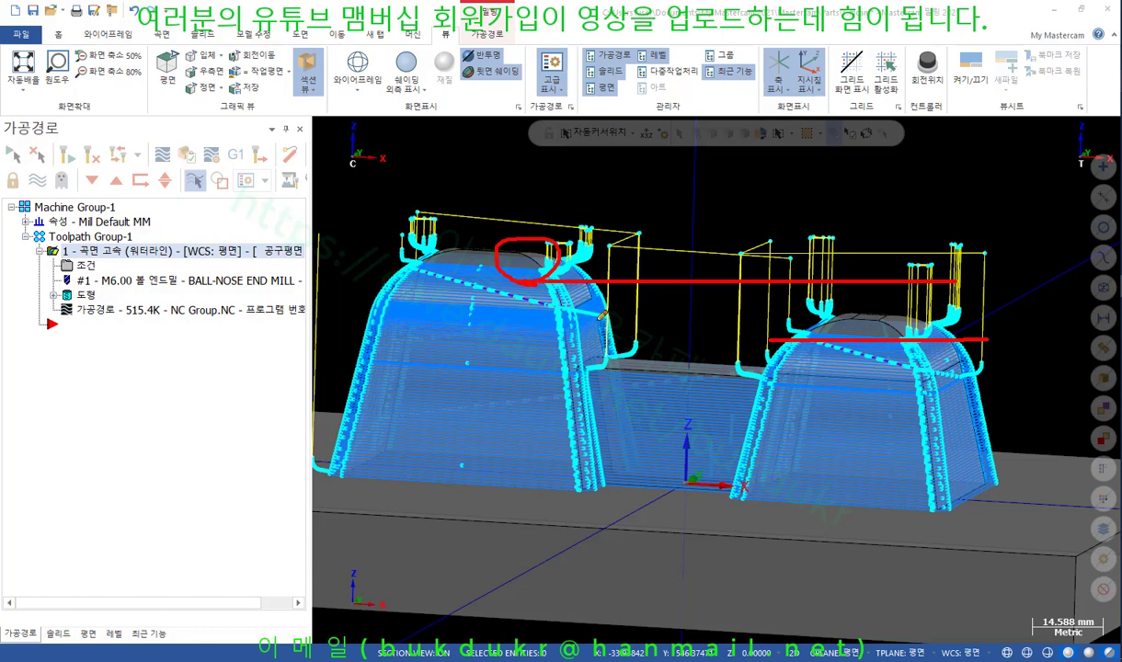
{"action": "left_click_drag", "start_coordinate": [474, 278], "coordinate": [490, 297]}
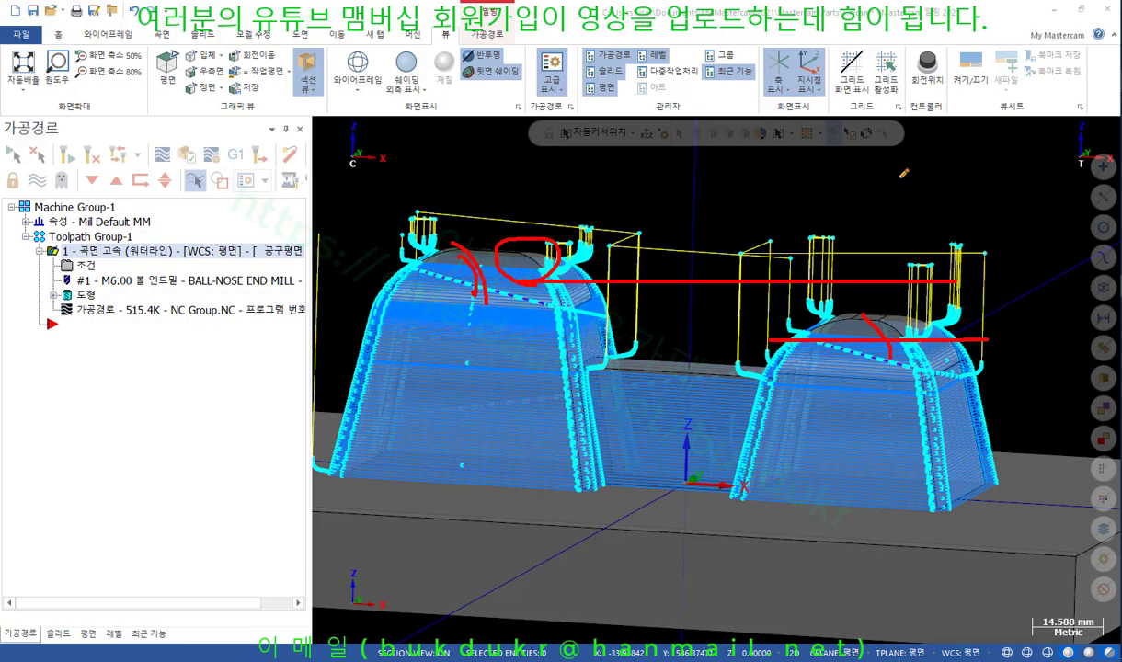
{"action": "right_click", "coordinate": [862, 169]}
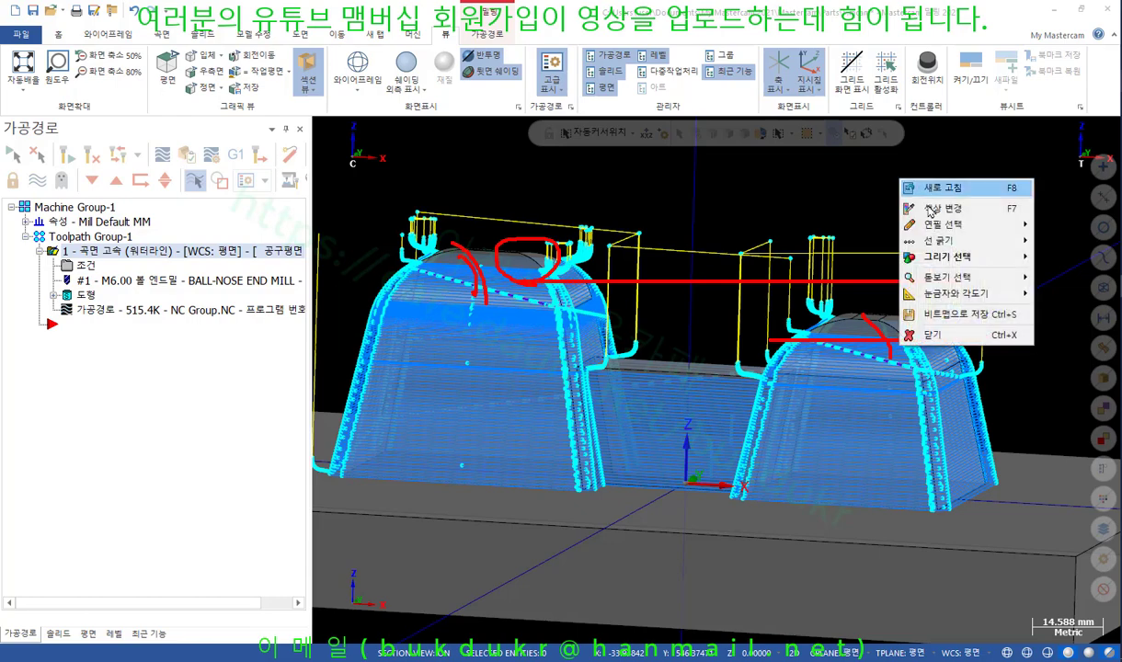
{"action": "left_click", "coordinate": [925, 332]}
Review the waterline toolpath's steep/shallow angle settings and examine the uppermost passes at the larger boss's rounded top
{"action": "left_click", "coordinate": [83, 264]}
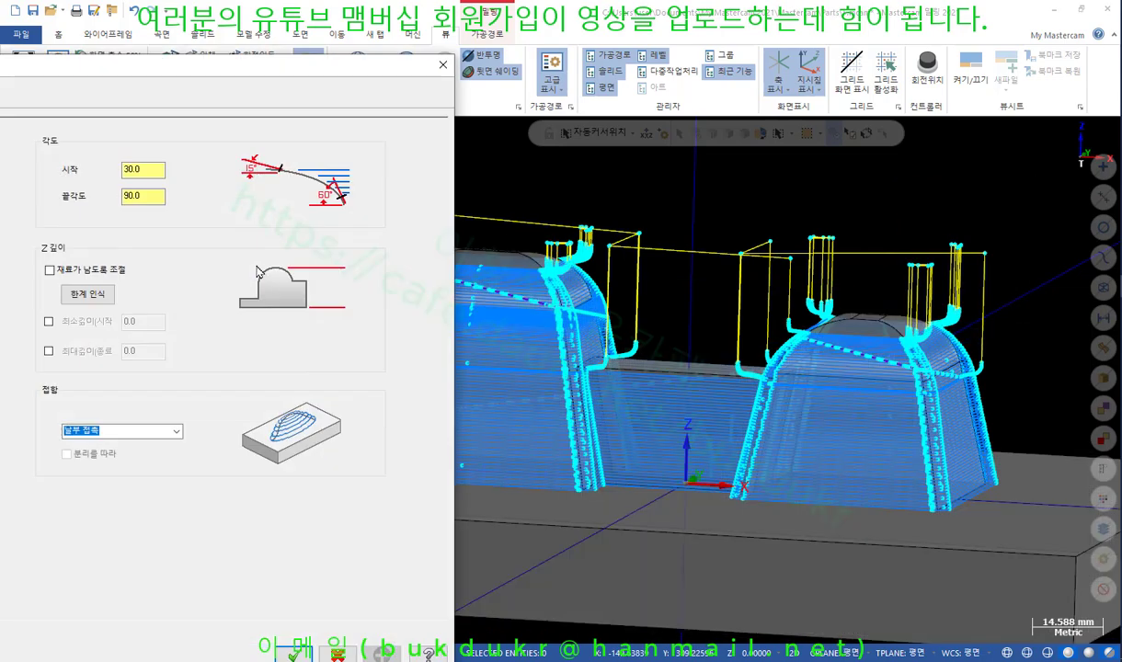
{"action": "left_click", "coordinate": [339, 654]}
{"action": "scroll", "coordinate": [395, 198], "scroll_direction": "up", "scroll_amount": 1}
{"action": "scroll", "coordinate": [395, 198], "scroll_direction": "up", "scroll_amount": 10}
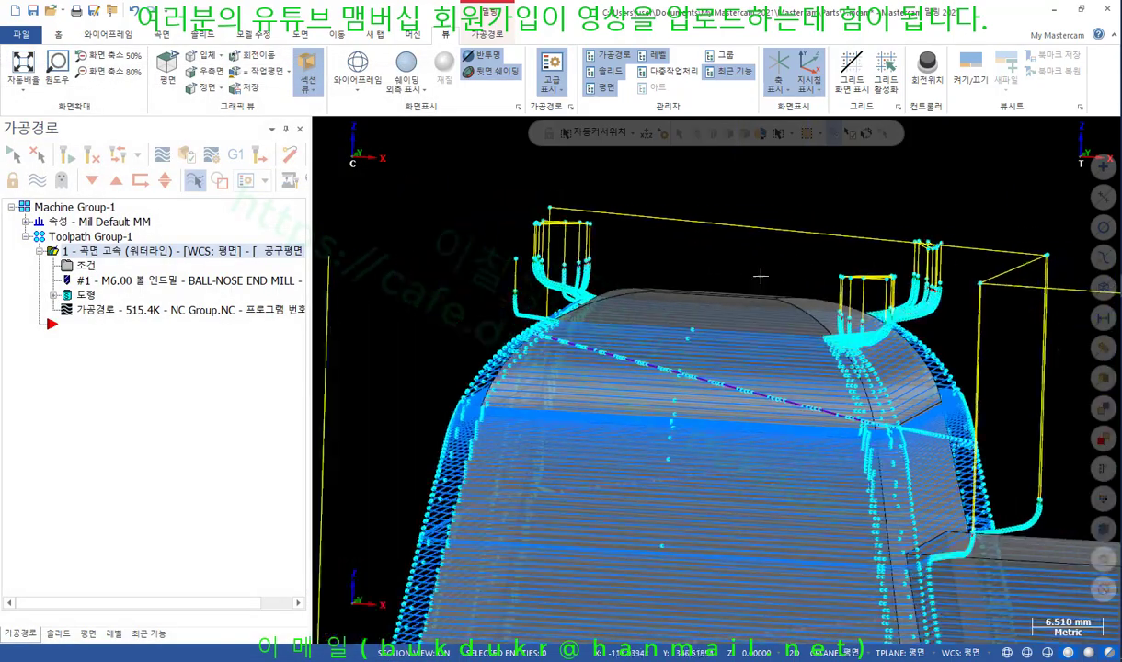
{"action": "scroll", "coordinate": [552, 335], "scroll_direction": "up", "scroll_amount": 3}
{"action": "scroll", "coordinate": [665, 307], "scroll_direction": "down", "scroll_amount": 5}
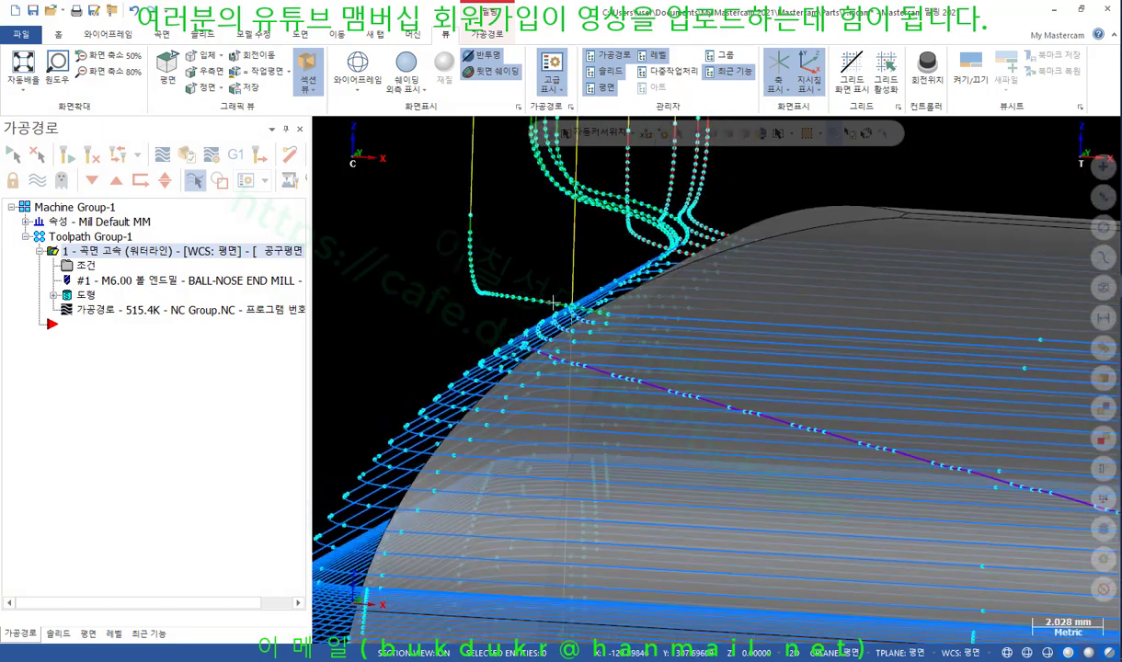
{"action": "mouse_move", "coordinate": [660, 312]}
{"action": "middle_mouse_down"}
{"action": "mouse_move", "coordinate": [714, 348]}
{"action": "mouse_move", "coordinate": [709, 325]}
{"action": "middle_mouse_up"}
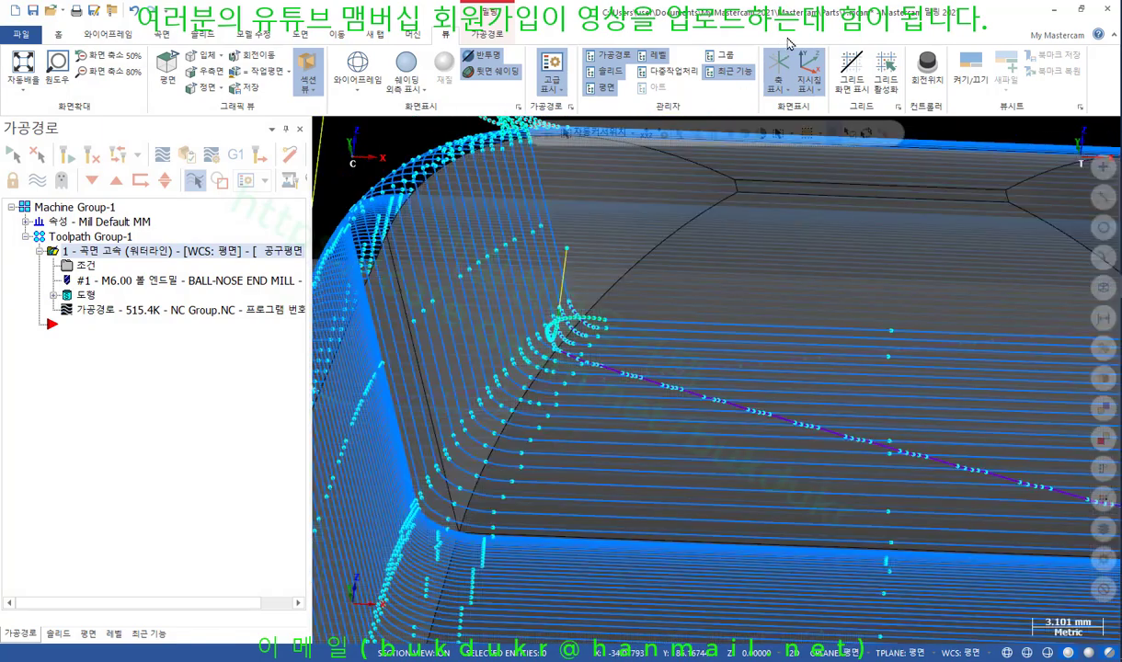
Check the surface angle with dynamic analysis on the boss's curved upper face, around where the waterline passes begin
{"action": "left_click", "coordinate": [57, 35]}
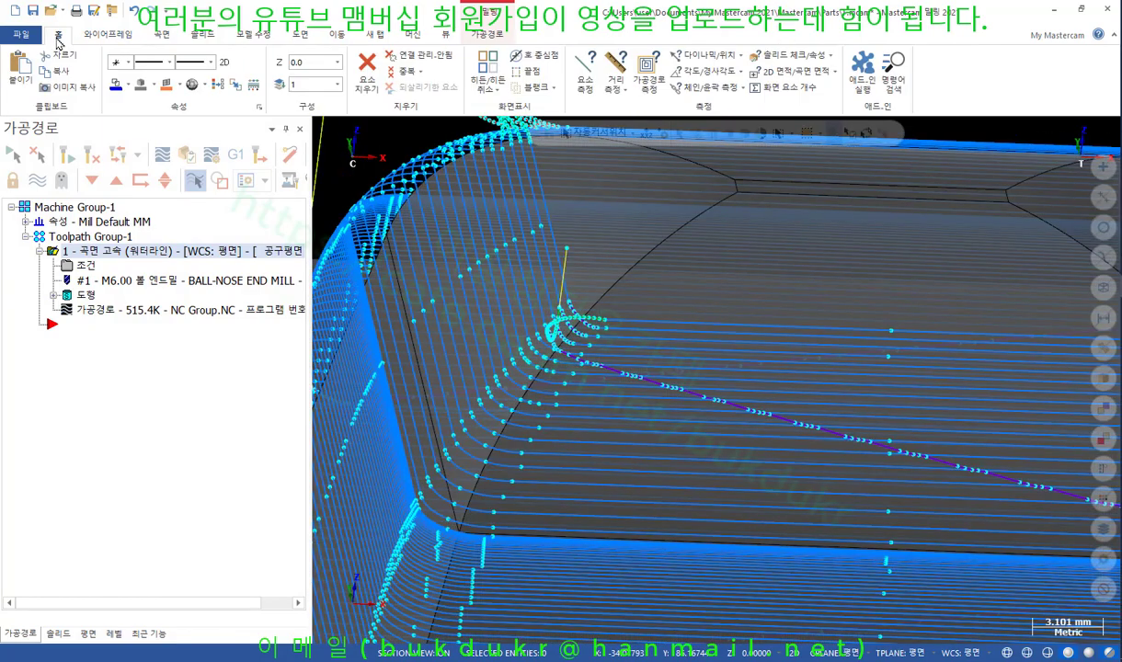
{"action": "left_click", "coordinate": [708, 57]}
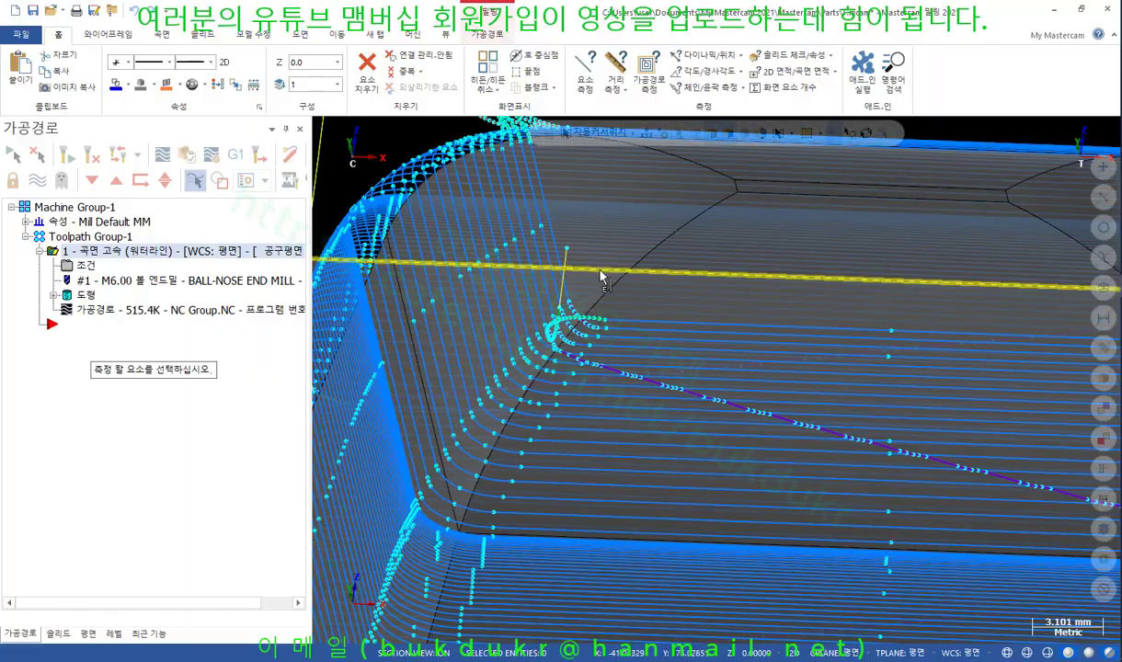
{"action": "left_click", "coordinate": [694, 297]}
{"action": "middle_click_drag", "start_coordinate": [693, 297], "coordinate": [796, 273]}
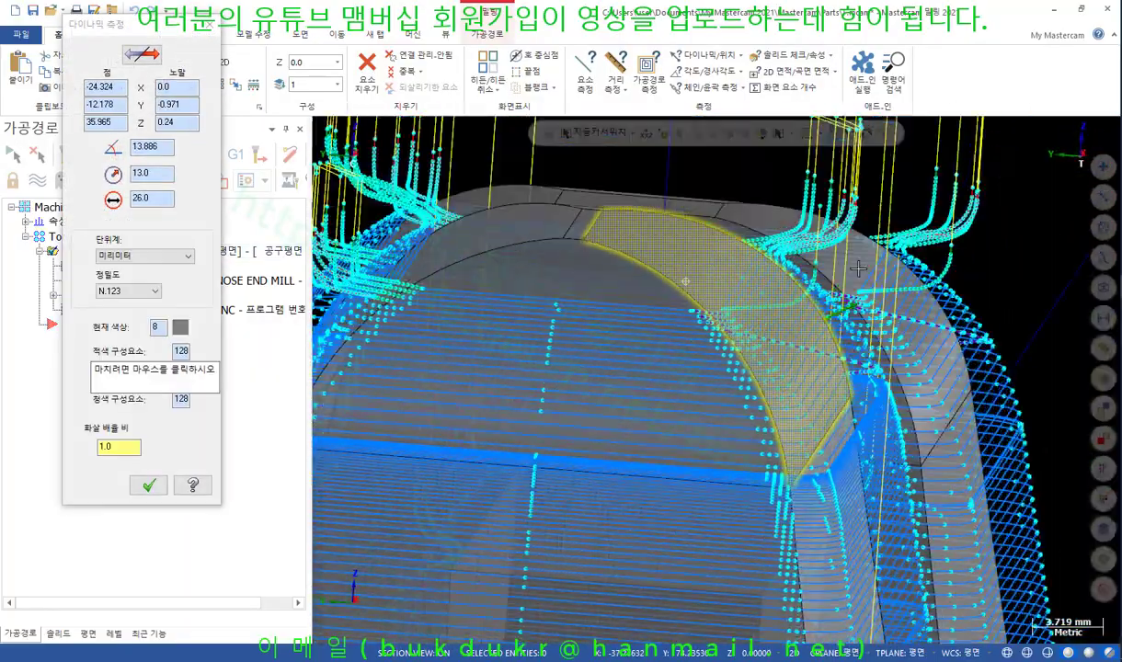
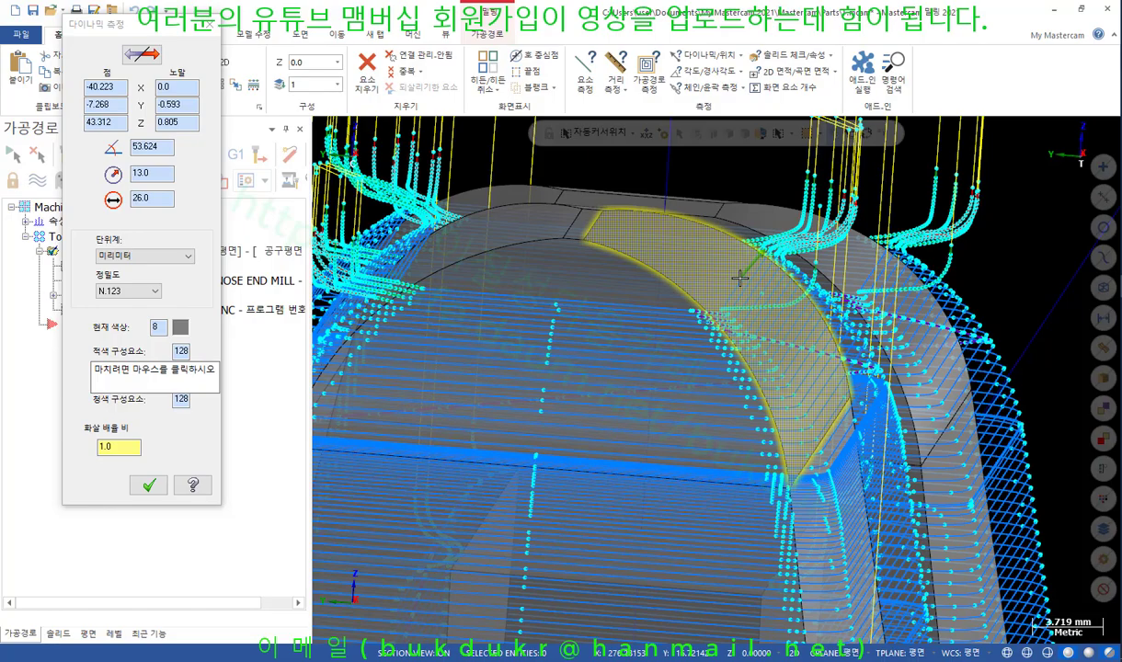
{"action": "scroll", "coordinate": [736, 275], "scroll_direction": "up", "scroll_amount": 5}
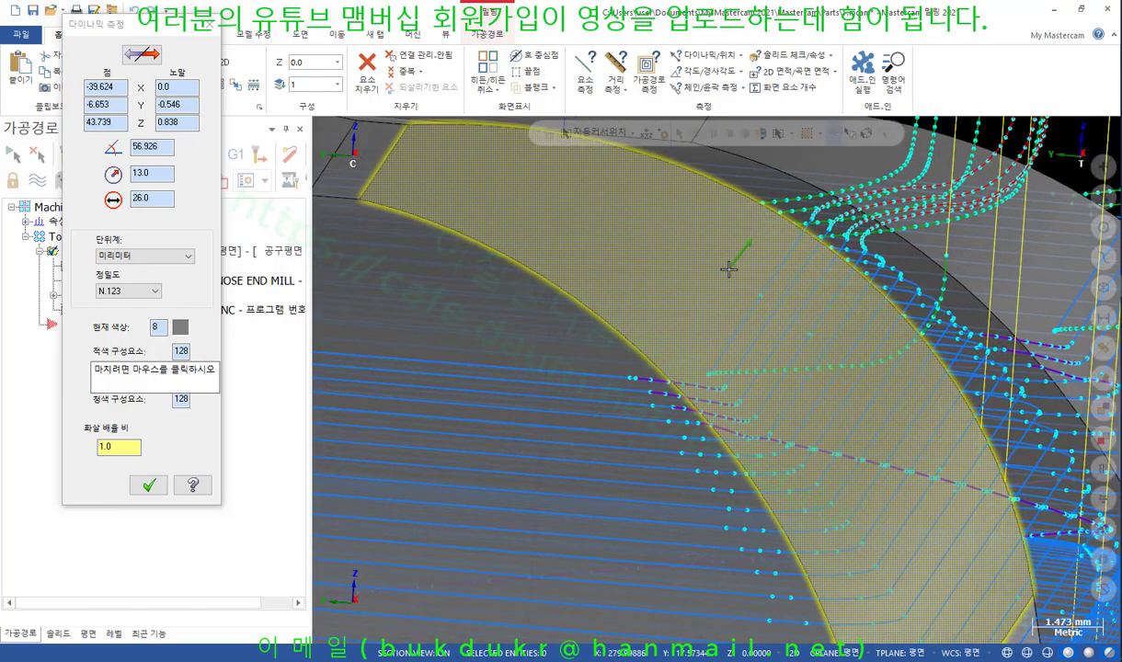
{"action": "scroll", "coordinate": [731, 275], "scroll_direction": "down", "scroll_amount": 3}
{"action": "scroll", "coordinate": [733, 274], "scroll_direction": "up", "scroll_amount": 4}
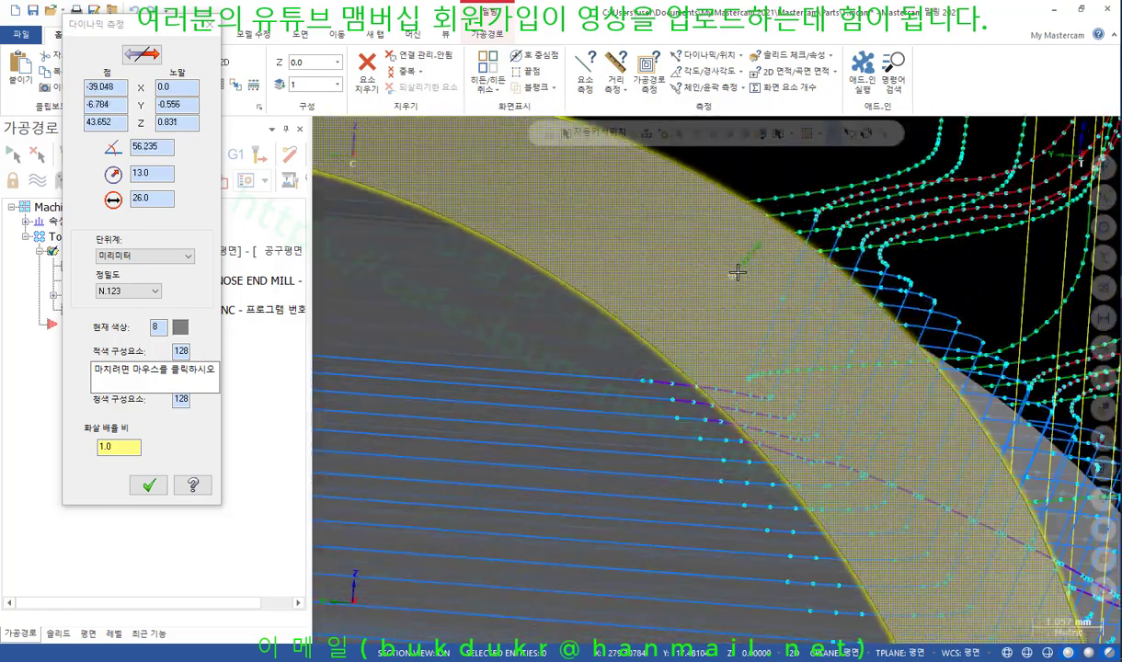
{"action": "scroll", "coordinate": [734, 273], "scroll_direction": "up", "scroll_amount": 1}
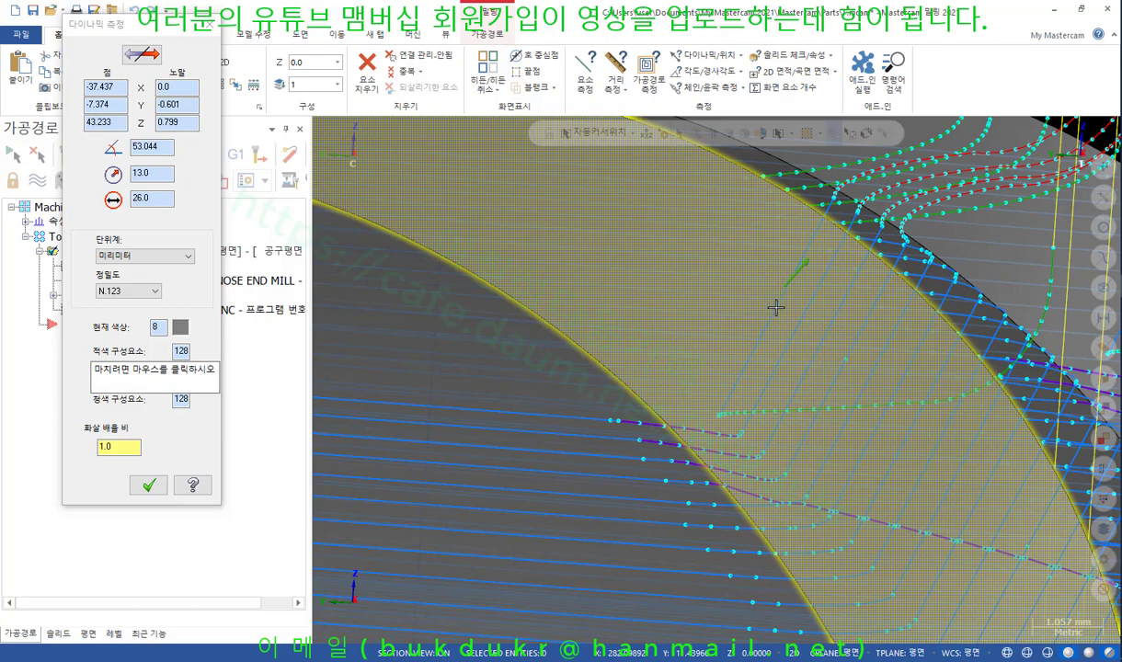
{"action": "scroll", "coordinate": [736, 281], "scroll_direction": "down", "scroll_amount": 2}
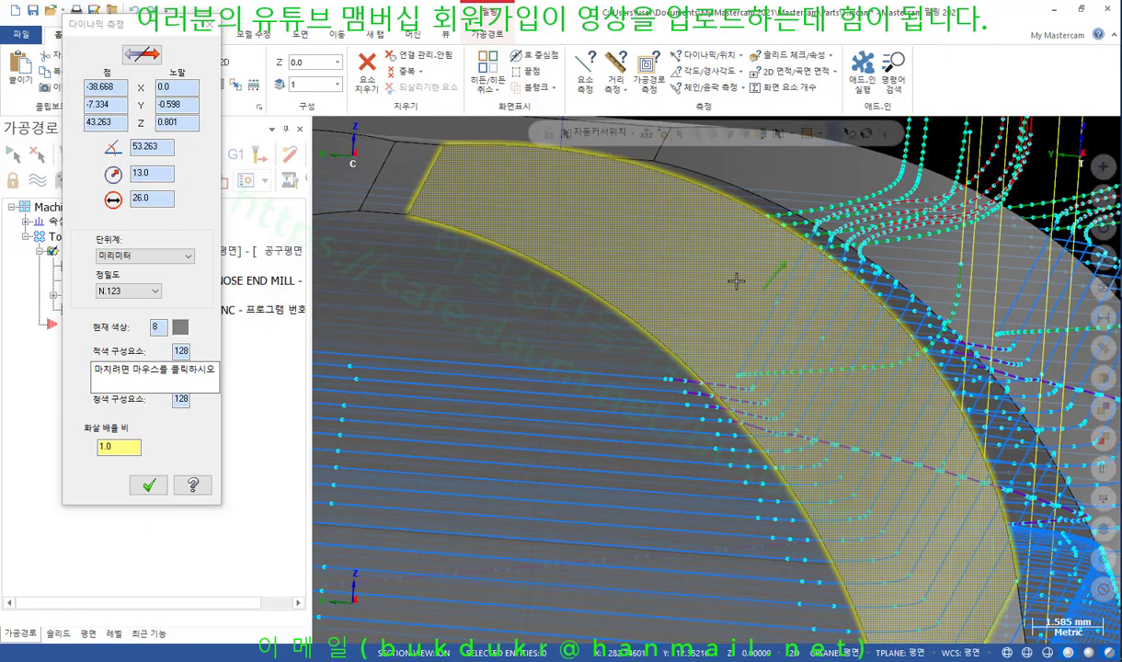
{"action": "left_click", "coordinate": [149, 485]}
Analyze the toolpath with the shaded tool shown at an uppermost waterline pass on the boss's curved face
{"action": "scroll", "coordinate": [738, 380], "scroll_direction": "down", "scroll_amount": 2}
{"action": "middle_click_drag", "start_coordinate": [738, 380], "coordinate": [754, 212]}
{"action": "left_click", "coordinate": [435, 35]}
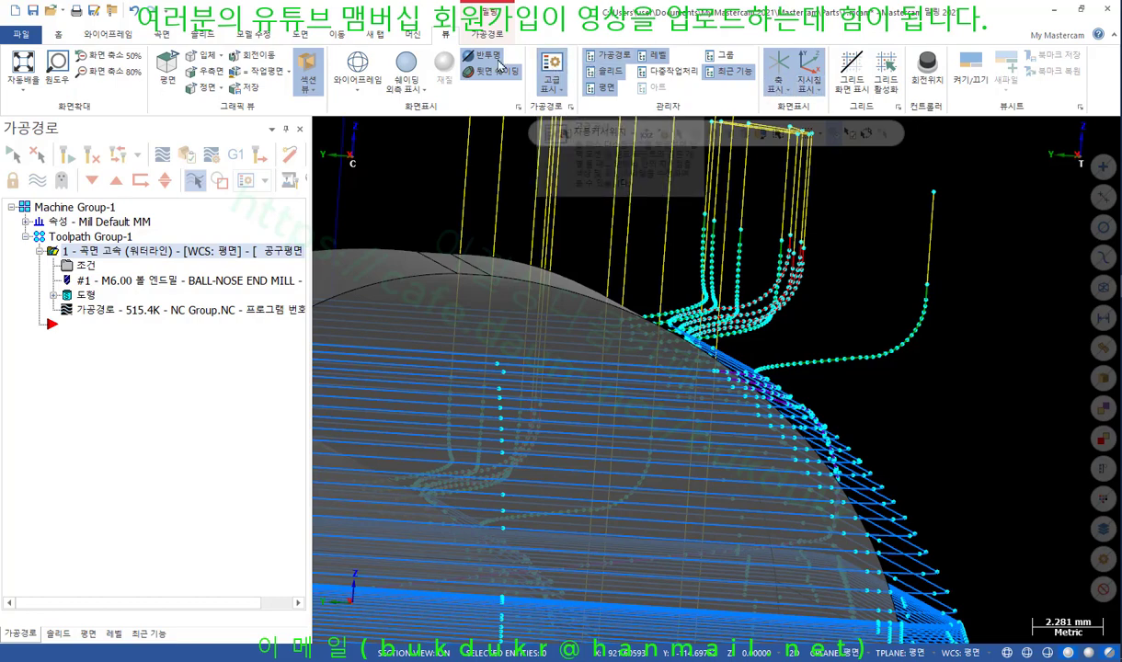
{"action": "left_click", "coordinate": [487, 34]}
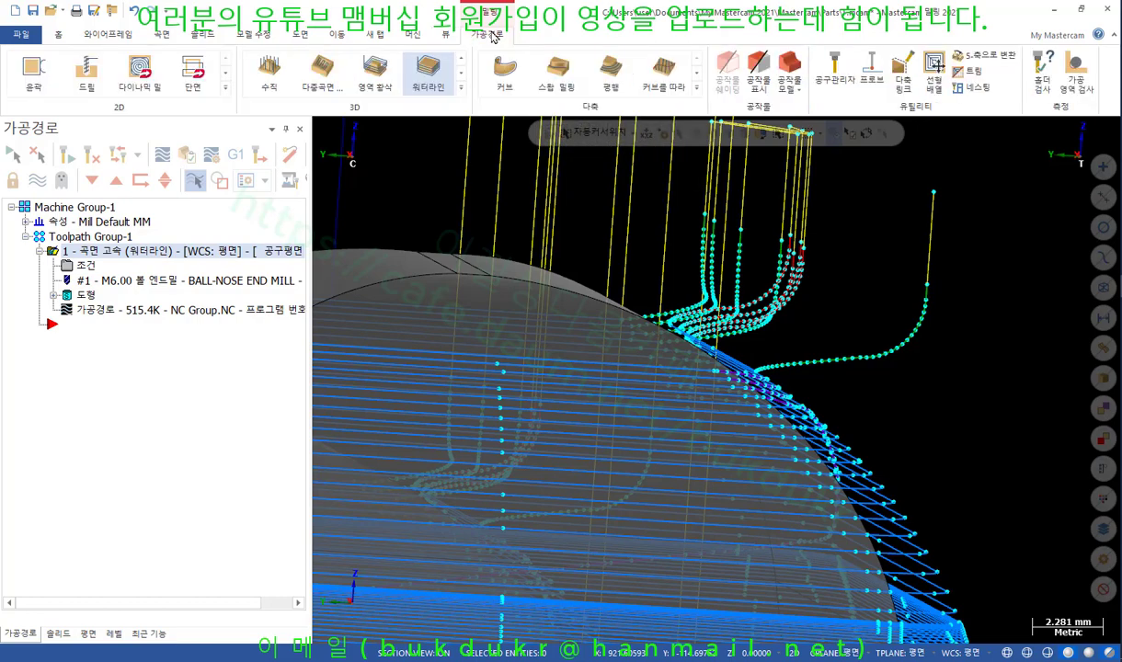
{"action": "left_click", "coordinate": [52, 35]}
{"action": "left_click", "coordinate": [648, 73]}
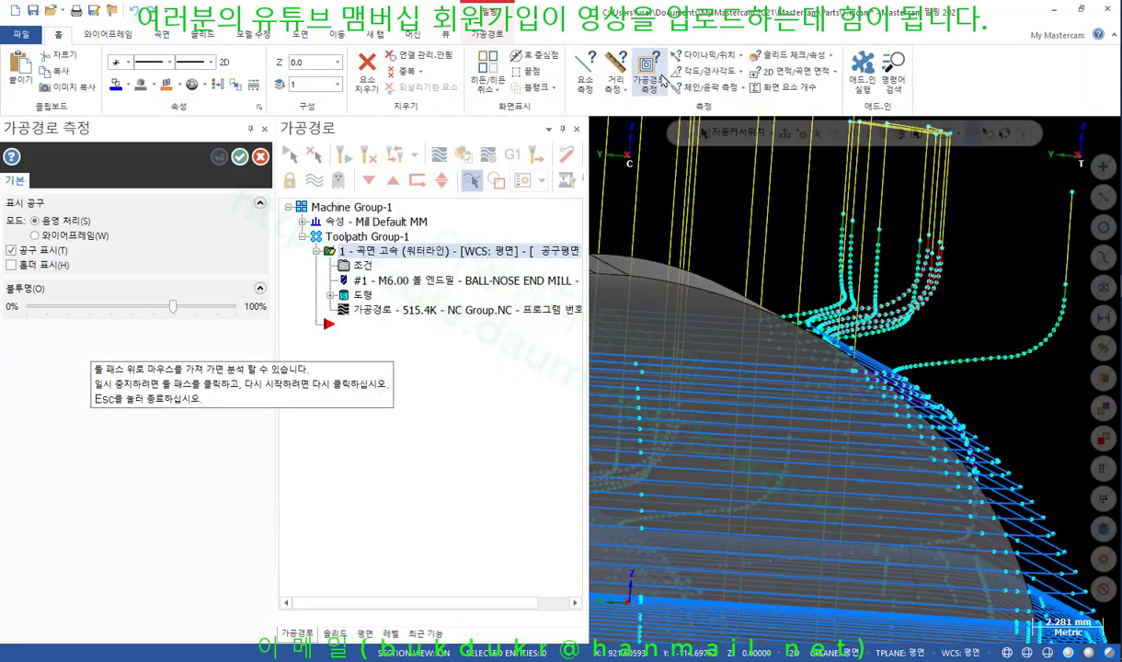
{"action": "scroll", "coordinate": [865, 278], "scroll_direction": "down", "scroll_amount": 4}
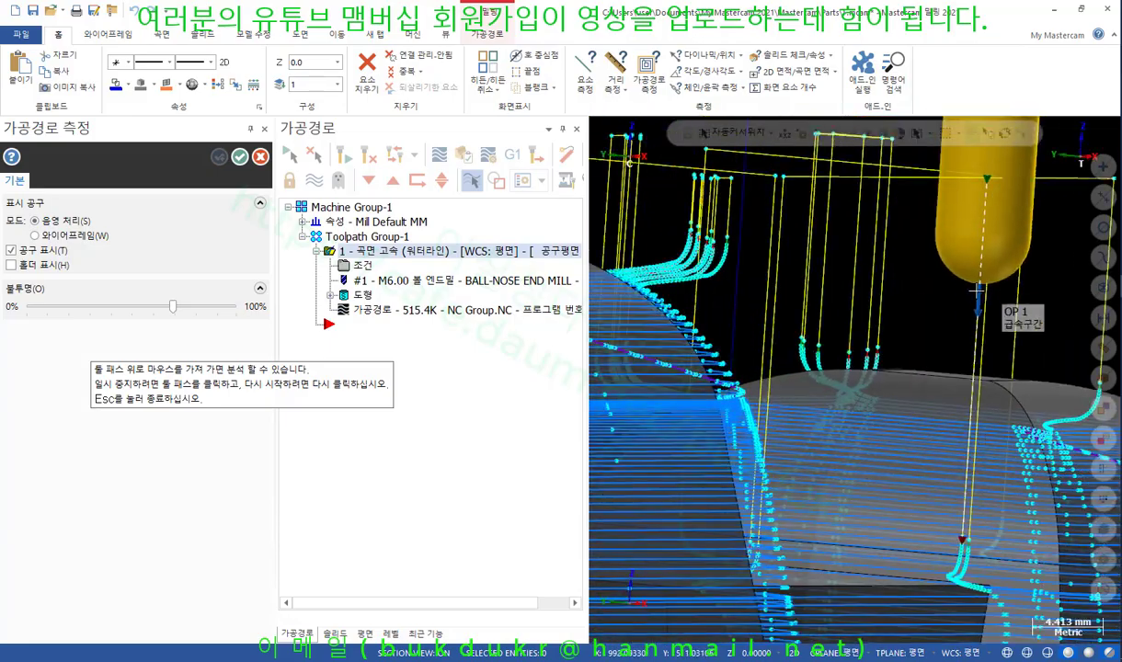
{"action": "middle_click_drag", "start_coordinate": [865, 278], "coordinate": [881, 309]}
{"action": "scroll", "coordinate": [879, 311], "scroll_direction": "up", "scroll_amount": 8}
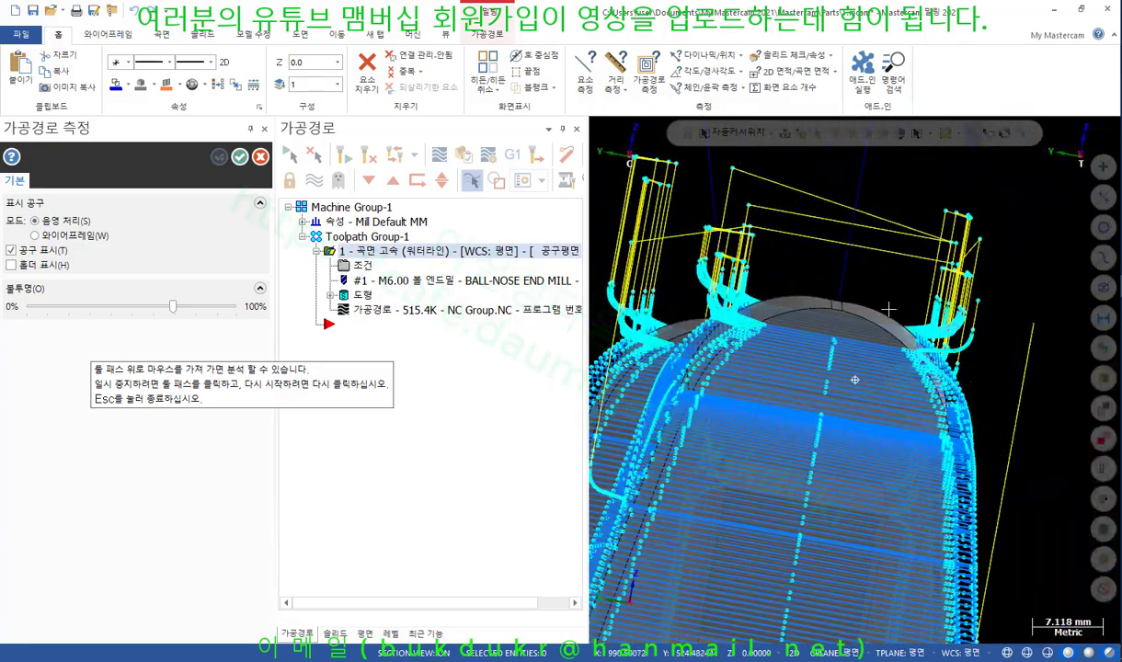
{"action": "scroll", "coordinate": [867, 346], "scroll_direction": "up", "scroll_amount": 3}
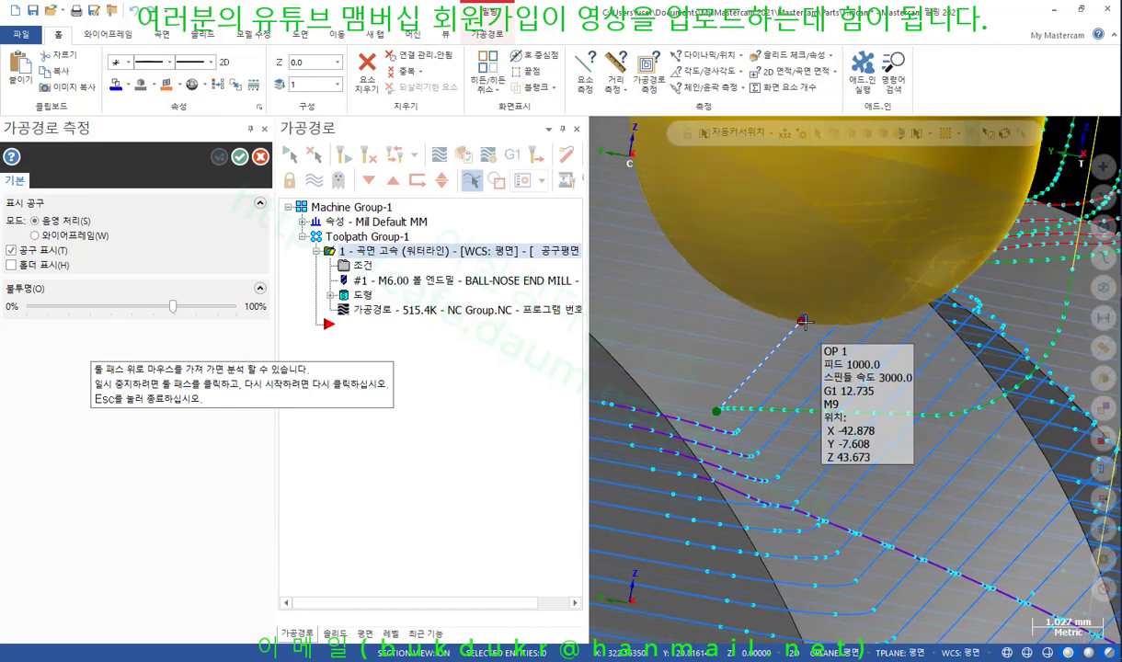
Examine from the side where the ball-nose tool touches the boss's curved surface at the analyzed pass
{"action": "scroll", "coordinate": [791, 352], "scroll_direction": "down", "scroll_amount": 5}
{"action": "mouse_move", "coordinate": [736, 375]}
{"action": "middle_mouse_down"}
{"action": "mouse_move", "coordinate": [748, 365]}
{"action": "mouse_move", "coordinate": [756, 379]}
{"action": "mouse_move", "coordinate": [751, 370]}
{"action": "middle_mouse_up"}
{"action": "scroll", "coordinate": [754, 367], "scroll_direction": "up", "scroll_amount": 5}
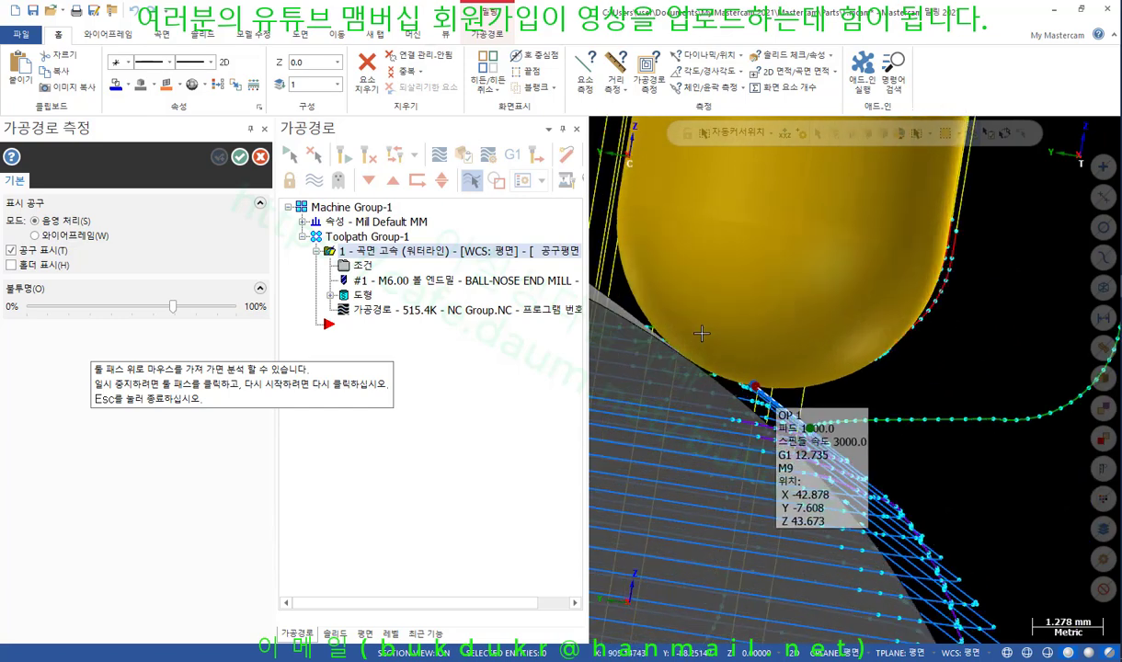
{"action": "scroll", "coordinate": [731, 340], "scroll_direction": "up", "scroll_amount": 3}
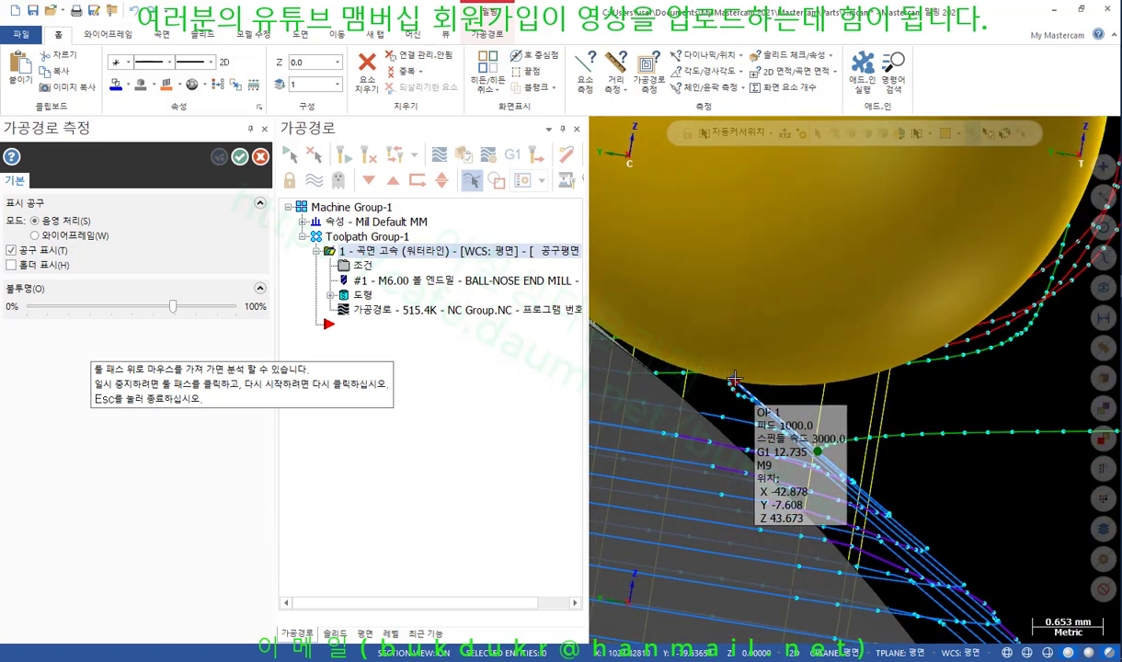
{"action": "scroll", "coordinate": [735, 378], "scroll_direction": "down", "scroll_amount": 2}
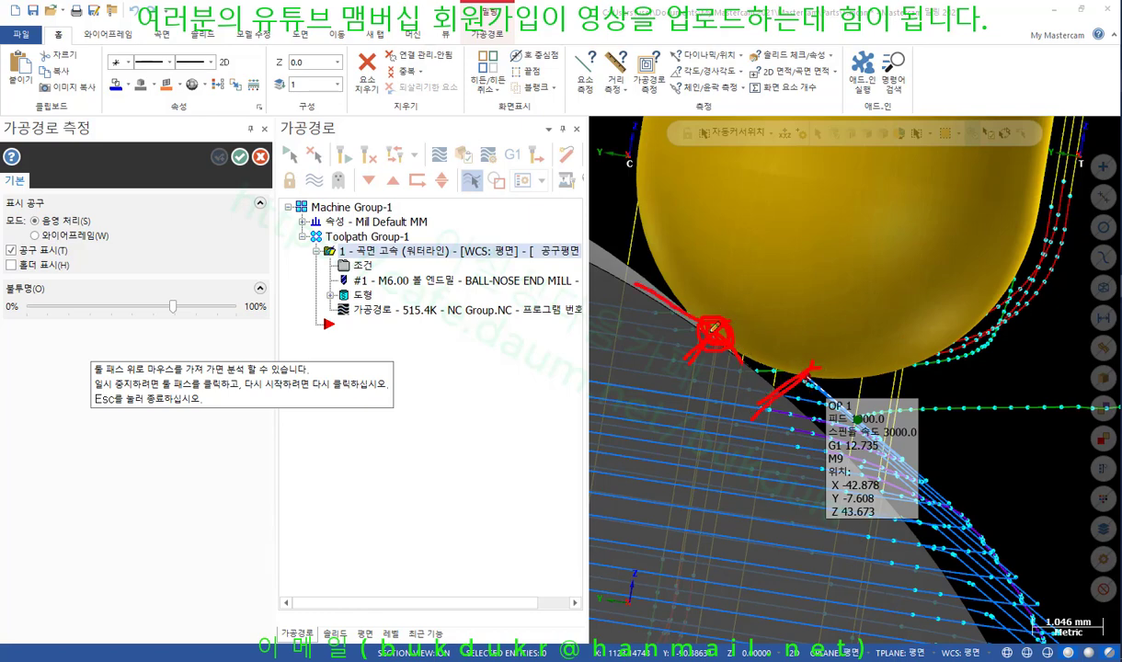
{"action": "mouse_move", "coordinate": [720, 326]}
{"action": "left_mouse_down"}
{"action": "mouse_move", "coordinate": [740, 288]}
{"action": "mouse_move", "coordinate": [790, 269]}
{"action": "left_mouse_up"}
{"action": "mouse_move", "coordinate": [741, 164]}
{"action": "left_mouse_down"}
{"action": "mouse_move", "coordinate": [722, 188]}
{"action": "mouse_move", "coordinate": [734, 222]}
{"action": "mouse_move", "coordinate": [771, 161]}
{"action": "left_mouse_up"}
{"action": "left_click_drag", "start_coordinate": [685, 274], "coordinate": [878, 296]}
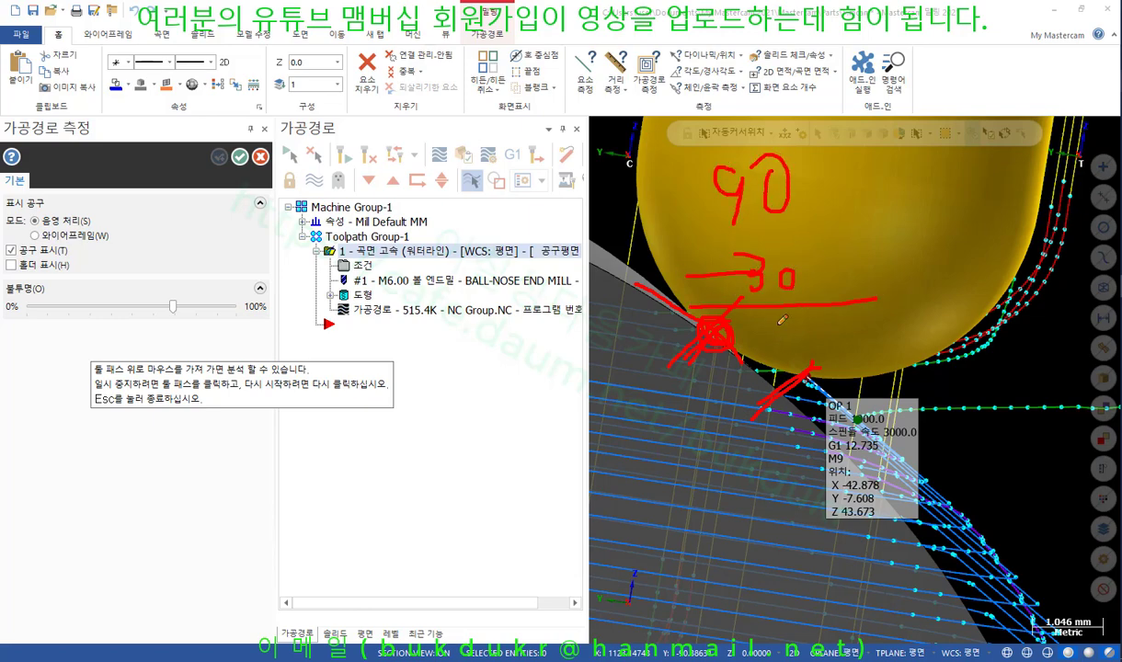
{"action": "left_click_drag", "start_coordinate": [747, 304], "coordinate": [753, 373]}
{"action": "mouse_move", "coordinate": [797, 294]}
{"action": "left_mouse_down"}
{"action": "mouse_move", "coordinate": [748, 370]}
{"action": "mouse_move", "coordinate": [817, 325]}
{"action": "left_mouse_up"}
{"action": "right_click", "coordinate": [936, 248]}
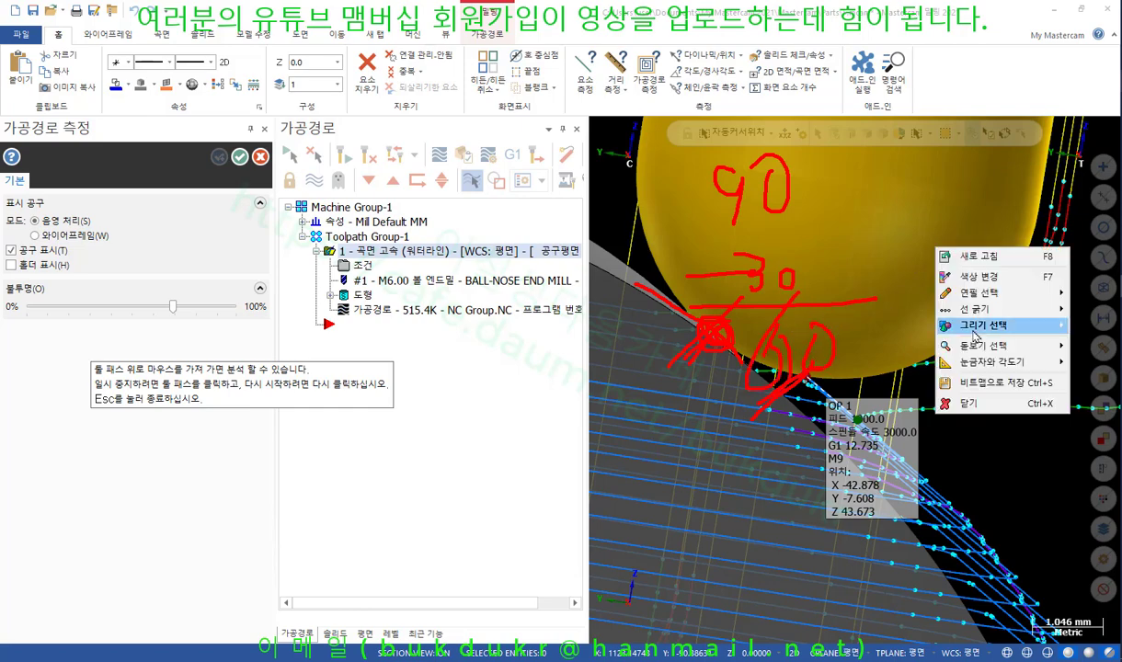
{"action": "left_click", "coordinate": [968, 403]}
Switch to the right side view and examine the contact point between the ball-nose tool and the boss surface
{"action": "scroll", "coordinate": [824, 287], "scroll_direction": "up", "scroll_amount": 5}
{"action": "scroll", "coordinate": [819, 291], "scroll_direction": "down", "scroll_amount": 4}
{"action": "middle_click_drag", "start_coordinate": [819, 292], "coordinate": [728, 309]}
{"action": "scroll", "coordinate": [720, 359], "scroll_direction": "up", "scroll_amount": 3}
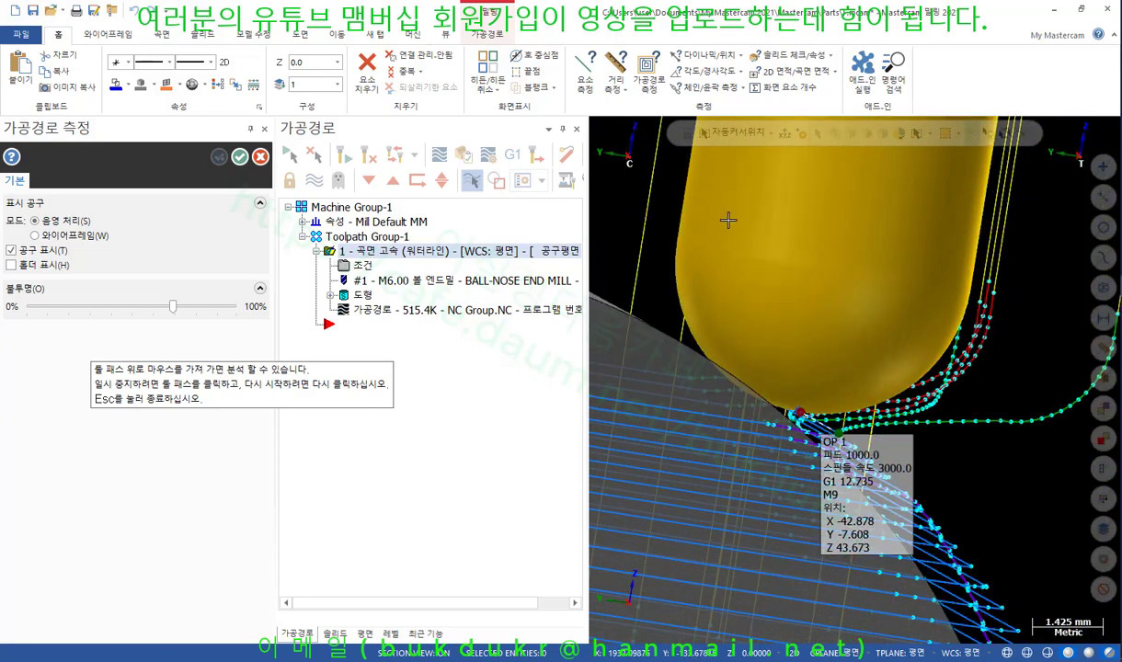
{"action": "right_click", "coordinate": [657, 217]}
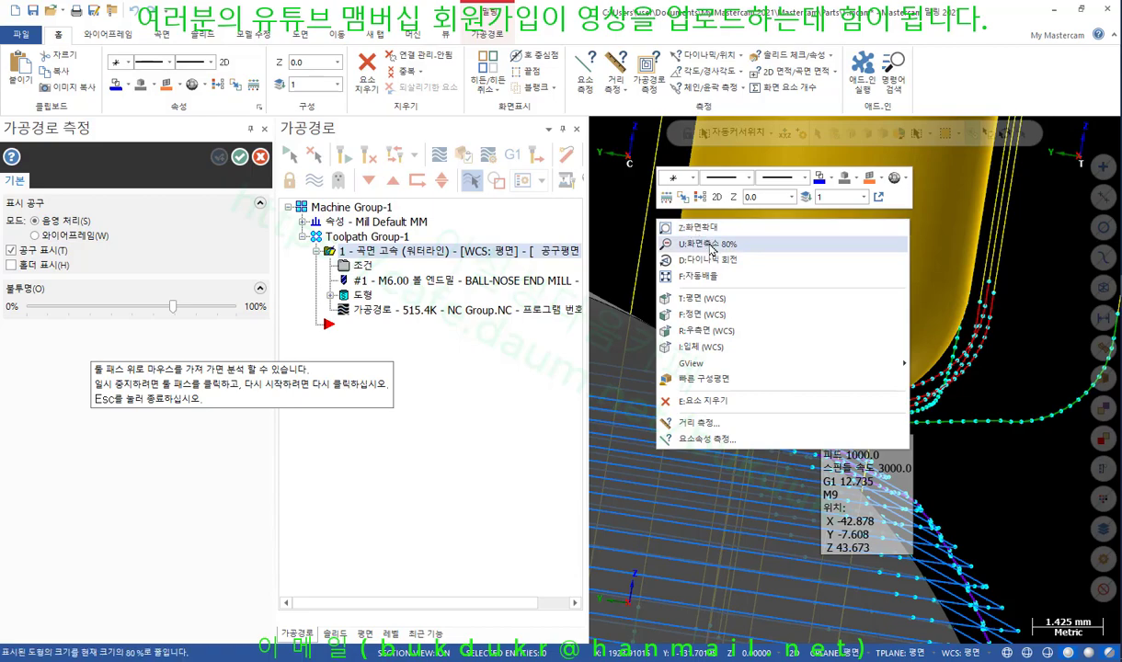
{"action": "left_click", "coordinate": [704, 314]}
{"action": "scroll", "coordinate": [810, 414], "scroll_direction": "up", "scroll_amount": 10}
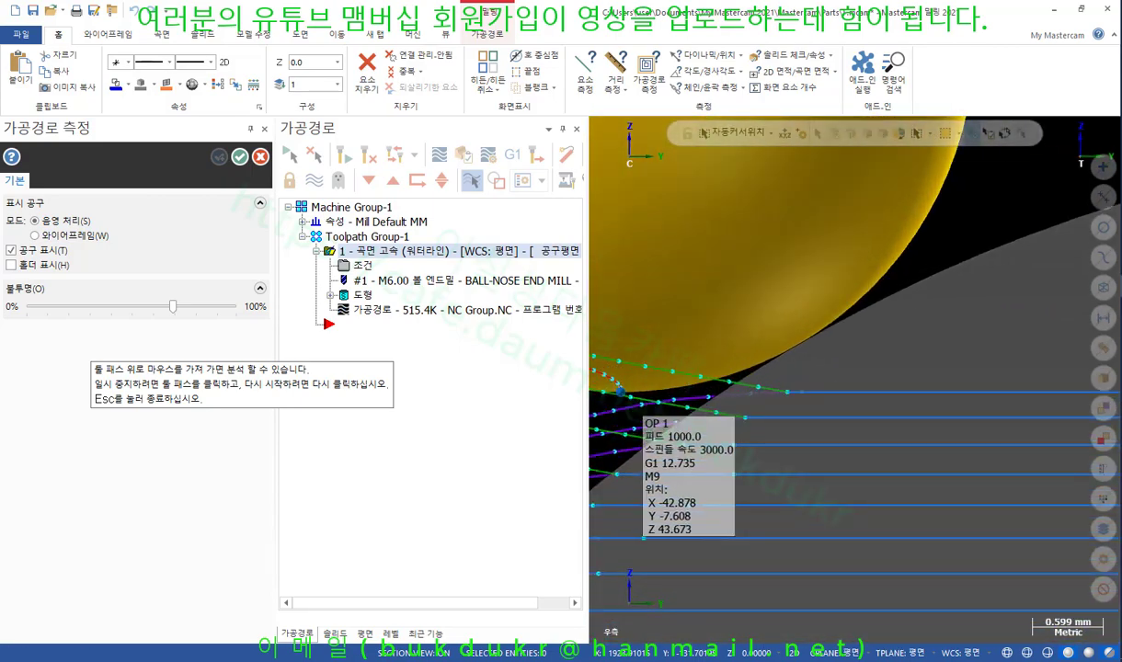
{"action": "left_click_drag", "start_coordinate": [790, 326], "coordinate": [805, 353]}
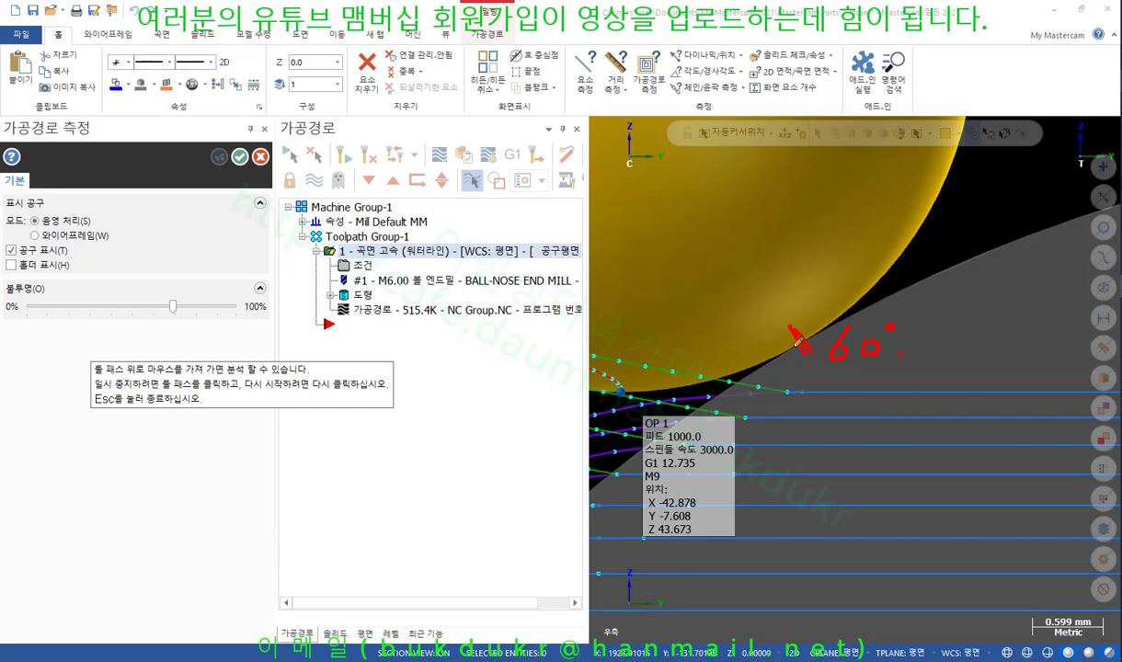
{"action": "mouse_move", "coordinate": [811, 335]}
{"action": "left_mouse_down"}
{"action": "mouse_move", "coordinate": [880, 292]}
{"action": "mouse_move", "coordinate": [882, 319]}
{"action": "left_mouse_up"}
{"action": "right_click", "coordinate": [941, 258]}
{"action": "left_click", "coordinate": [977, 415]}
Check the tool's position against the whole rounded boss top and finish the toolpath analysis
{"action": "scroll", "coordinate": [866, 243], "scroll_direction": "down", "scroll_amount": 3}
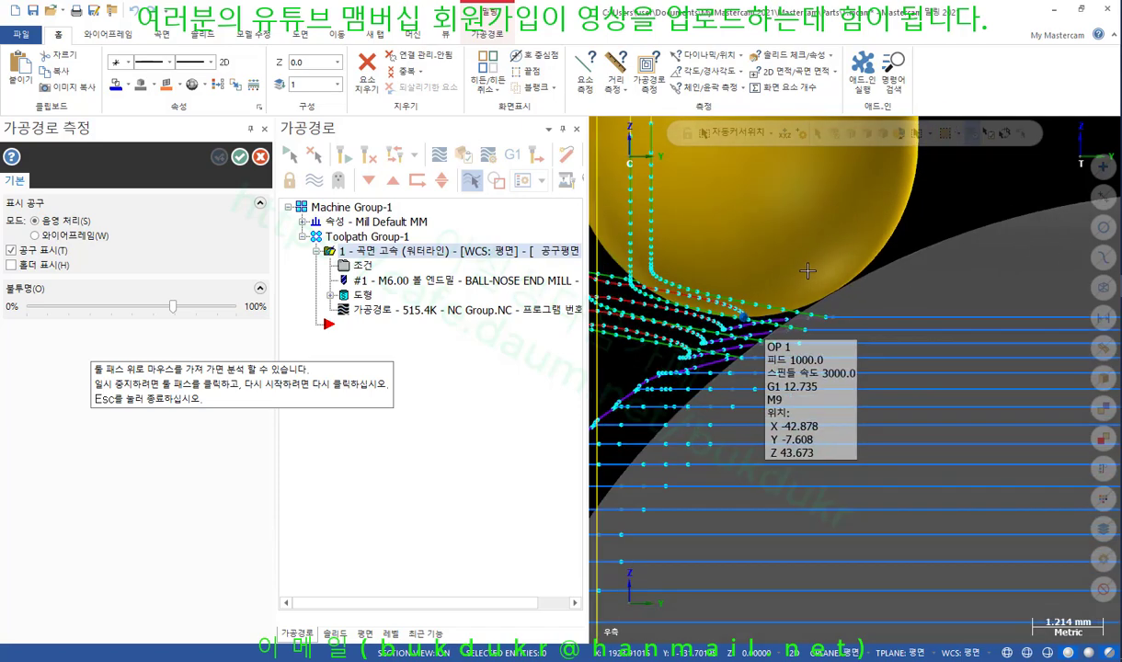
{"action": "scroll", "coordinate": [808, 270], "scroll_direction": "down", "scroll_amount": 4}
{"action": "middle_click_drag", "start_coordinate": [808, 271], "coordinate": [900, 246]}
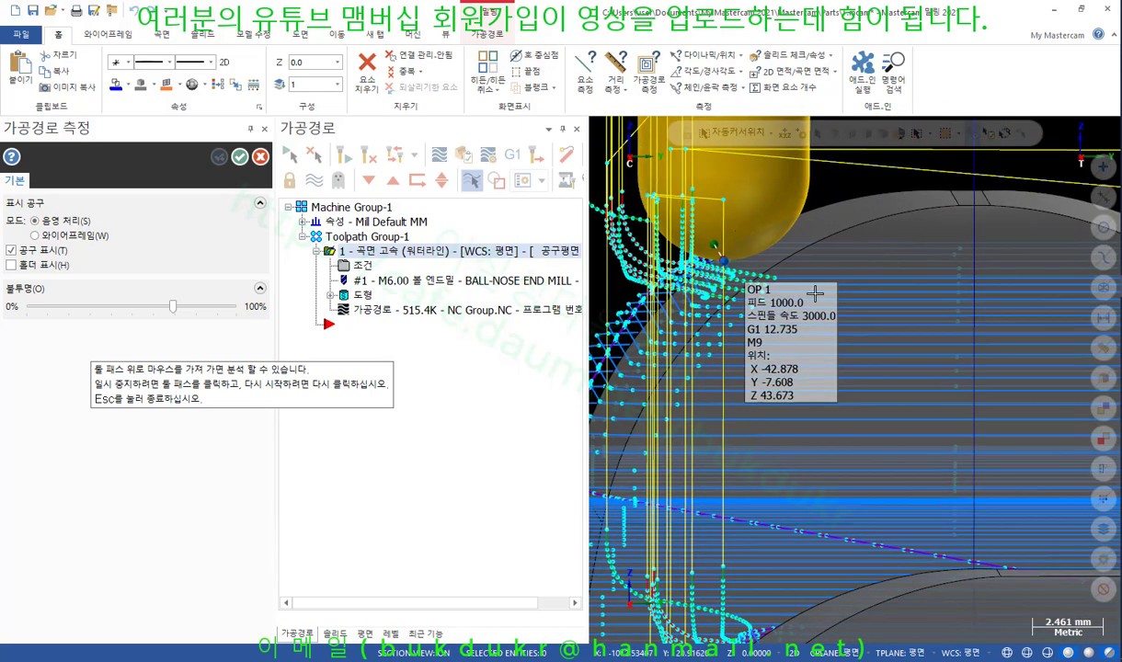
{"action": "left_click", "coordinate": [239, 157]}
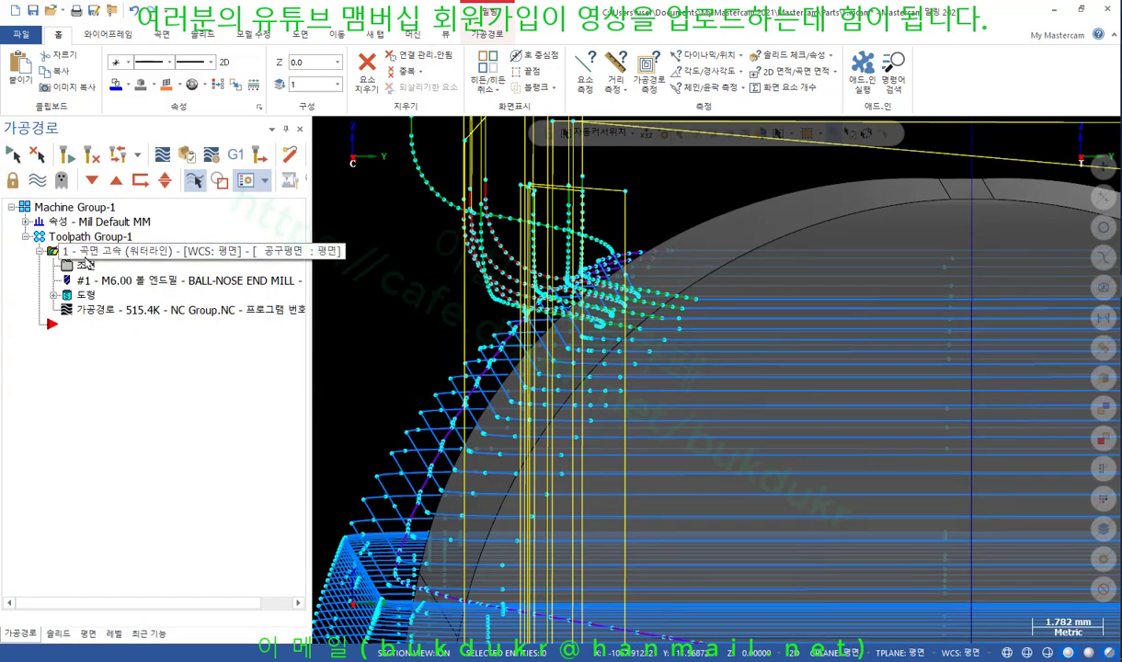
Detect the Z depth limits from the model in the waterline toolpath's steep/shallow settings
{"action": "left_click", "coordinate": [85, 265]}
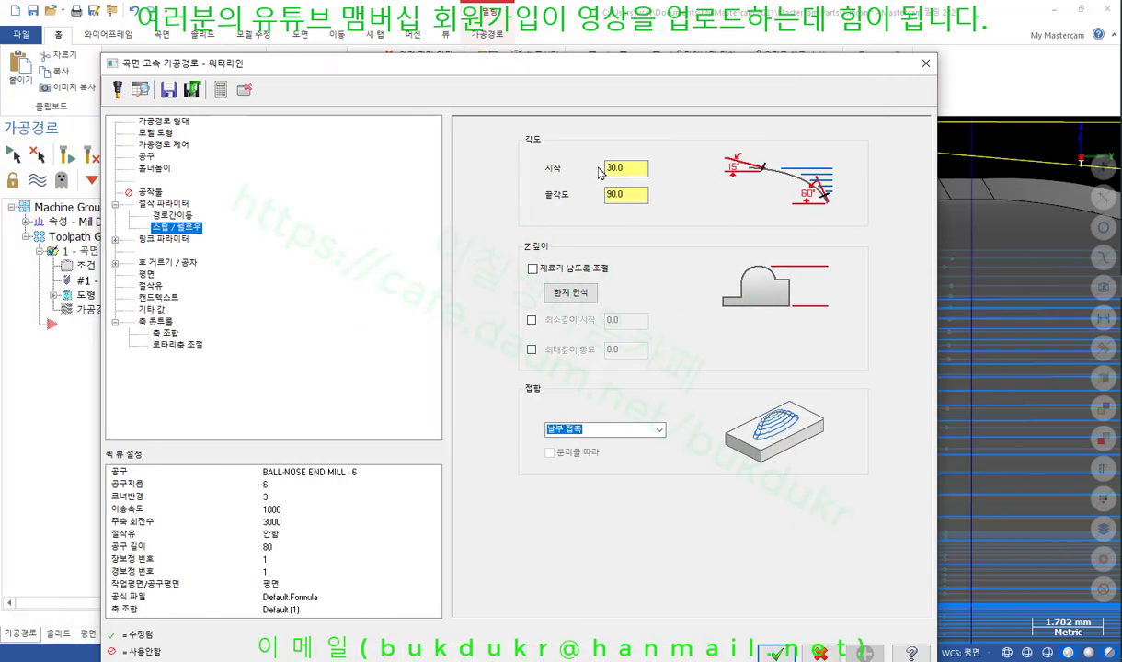
{"action": "left_click_drag", "start_coordinate": [628, 168], "coordinate": [571, 171]}
{"action": "left_click_drag", "start_coordinate": [632, 195], "coordinate": [589, 199]}
{"action": "left_click", "coordinate": [584, 297]}
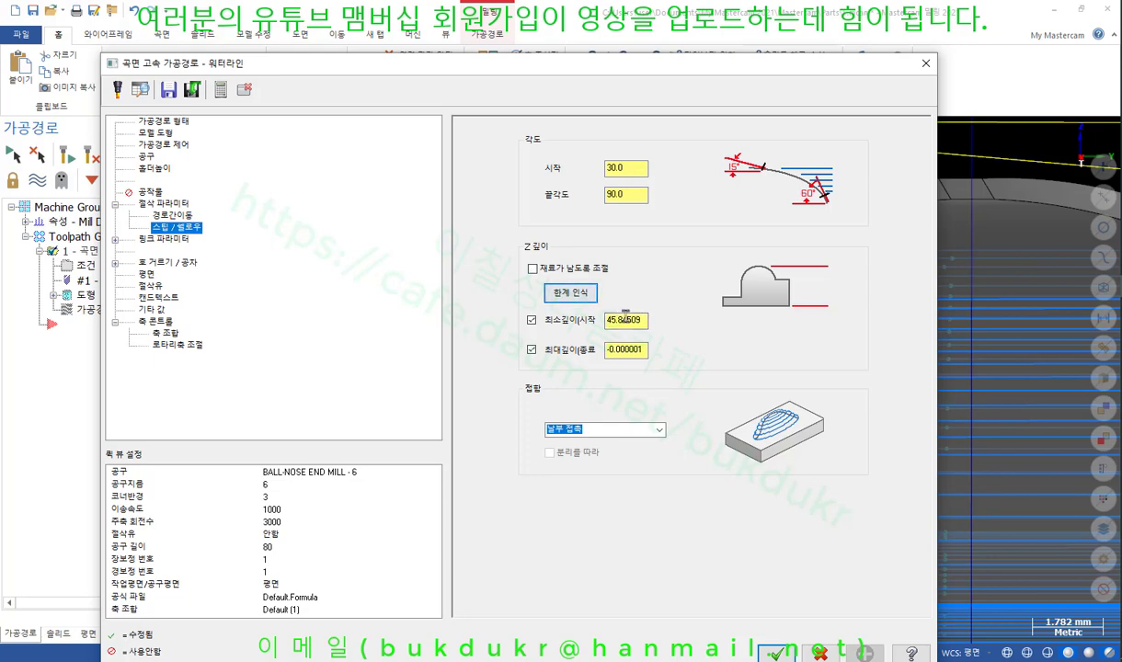
Set the waterline's minimum (start) depth to 30 and its maximum (end) depth to 20
{"action": "double_click", "coordinate": [617, 320]}
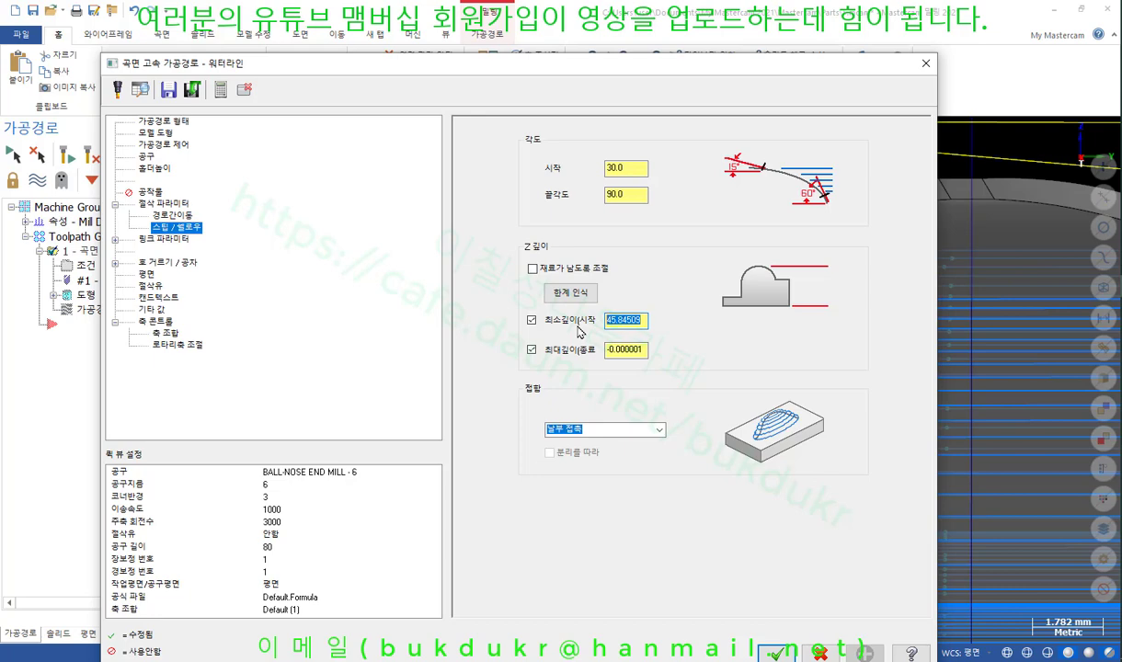
{"action": "type", "text": "30"}
{"action": "double_click", "coordinate": [647, 350]}
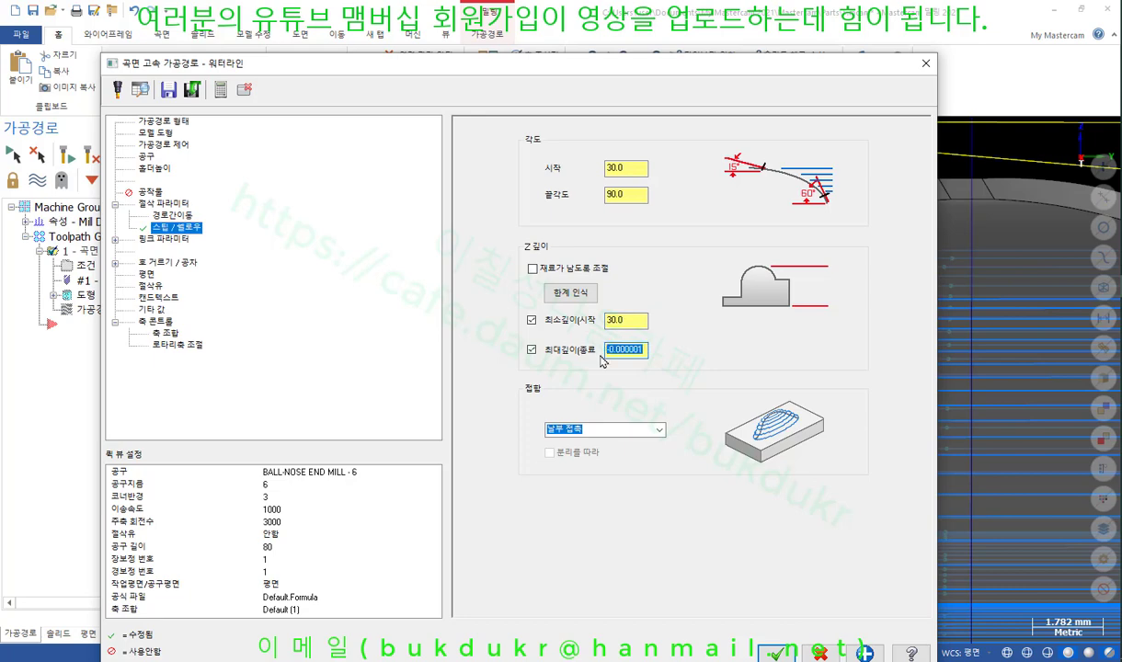
{"action": "type", "text": "20"}
{"action": "left_click", "coordinate": [633, 321]}
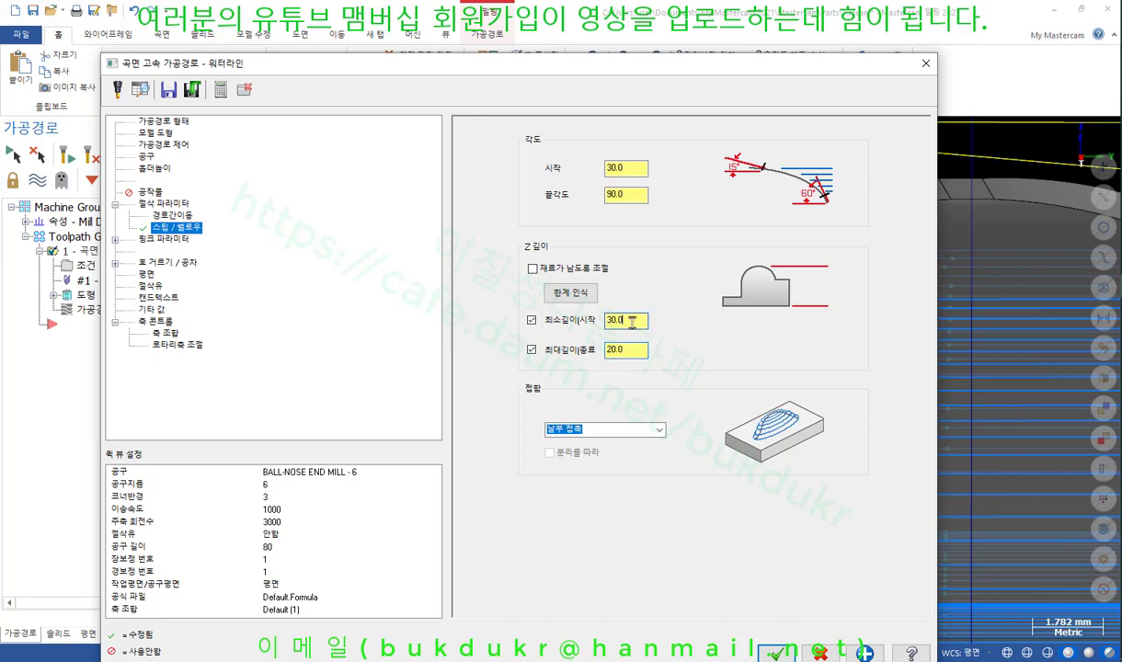
Apply the depth limits to regenerate the waterline toolpath and examine the cut band around both bosses
{"action": "left_click", "coordinate": [778, 653]}
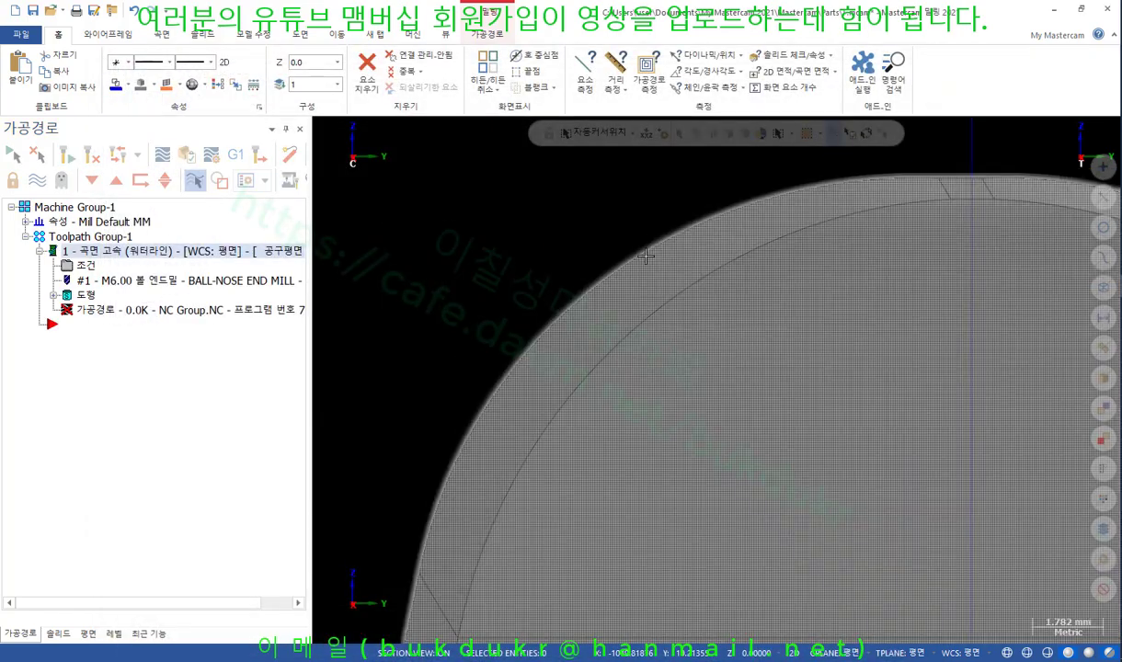
{"action": "scroll", "coordinate": [637, 255], "scroll_direction": "down", "scroll_amount": 7}
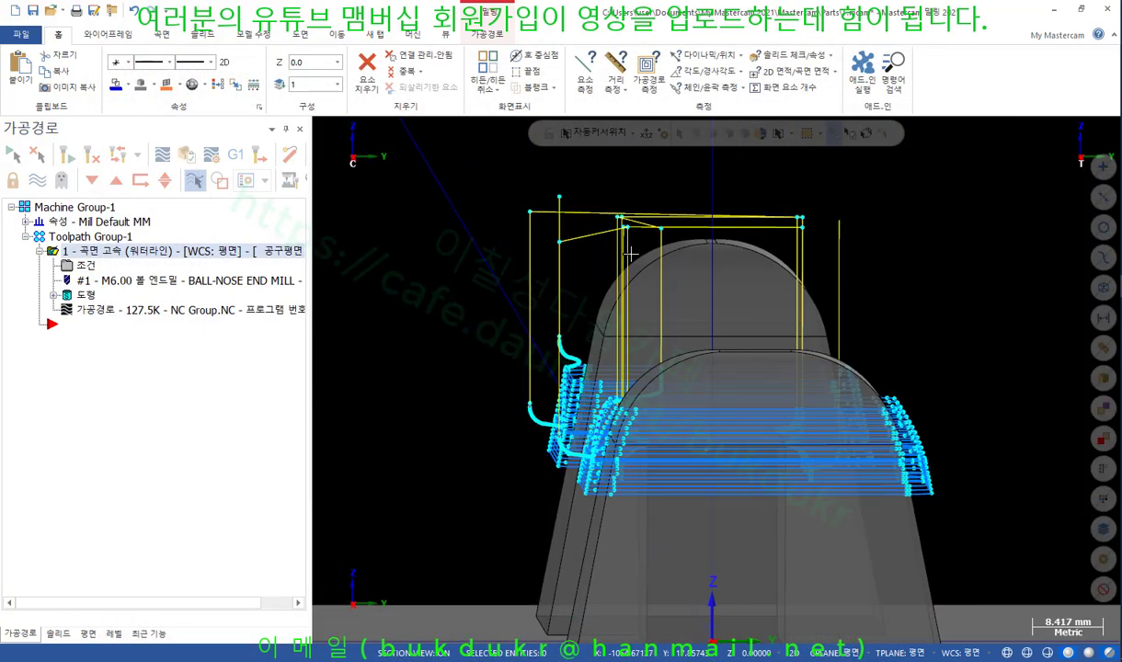
{"action": "scroll", "coordinate": [631, 253], "scroll_direction": "down", "scroll_amount": 4}
{"action": "middle_click_drag", "start_coordinate": [622, 302], "coordinate": [746, 314]}
{"action": "scroll", "coordinate": [447, 309], "scroll_direction": "down", "scroll_amount": 5}
{"action": "middle_click_drag", "start_coordinate": [446, 309], "coordinate": [549, 300]}
{"action": "scroll", "coordinate": [932, 370], "scroll_direction": "up", "scroll_amount": 3}
{"action": "scroll", "coordinate": [932, 370], "scroll_direction": "up", "scroll_amount": 1}
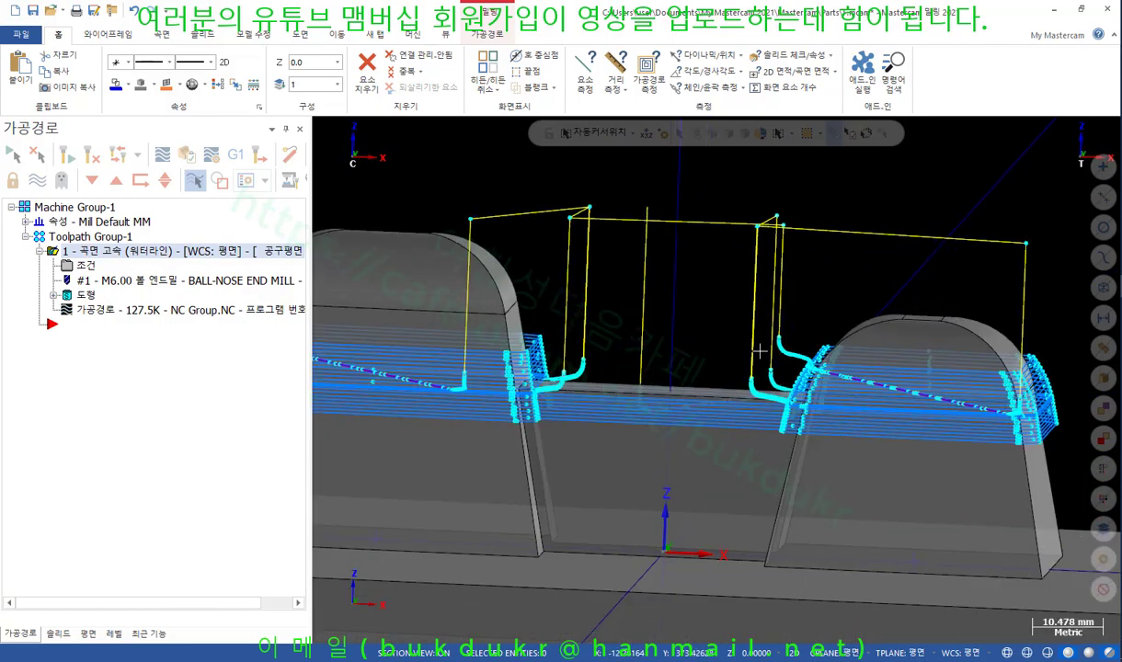
{"action": "middle_click_drag", "start_coordinate": [760, 351], "coordinate": [734, 350]}
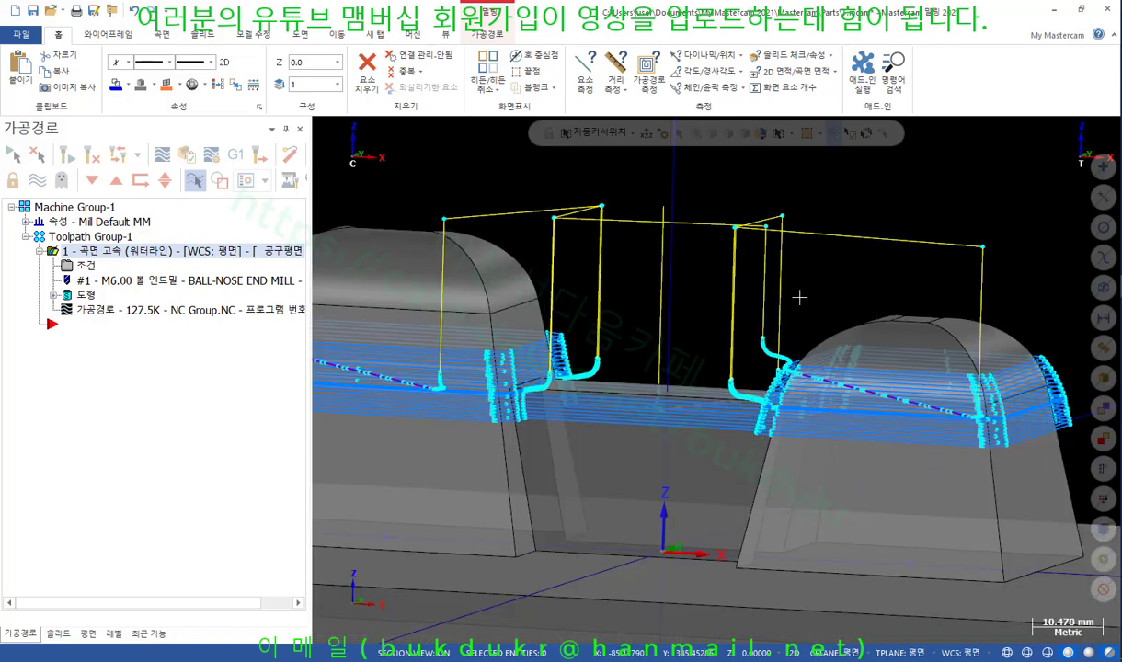
{"action": "scroll", "coordinate": [799, 298], "scroll_direction": "down", "scroll_amount": 3}
{"action": "middle_click_drag", "start_coordinate": [800, 298], "coordinate": [787, 307]}
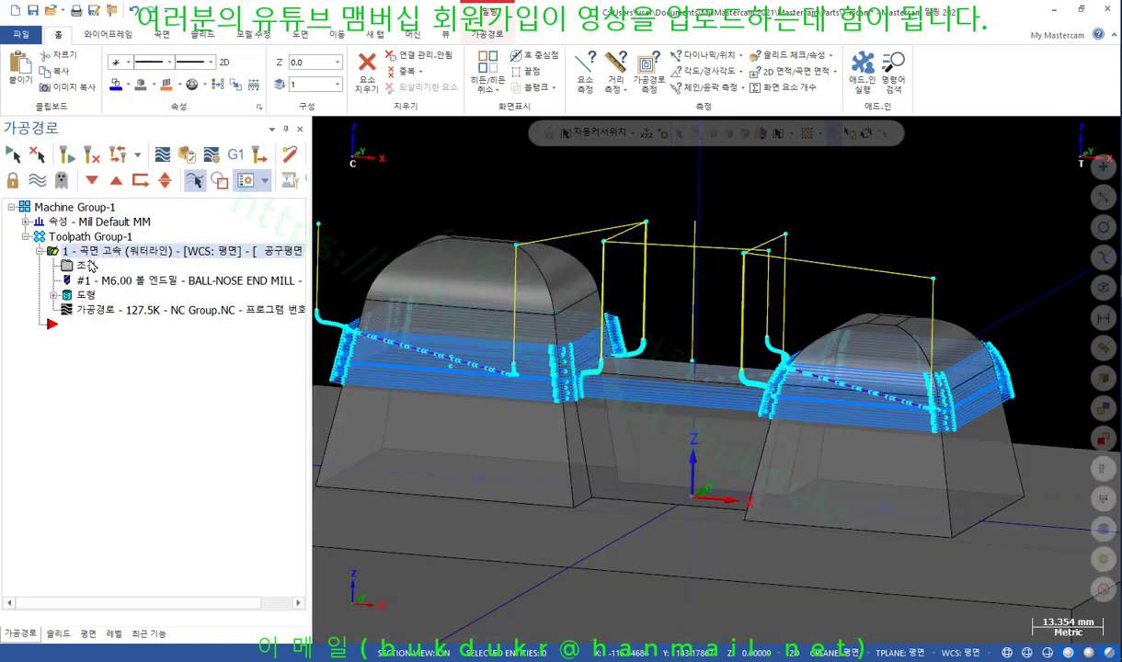
Reopen the waterline parameters and review the linking page's entry and exit arc, ramp angle and vertical arc settings
{"action": "left_click", "coordinate": [87, 265]}
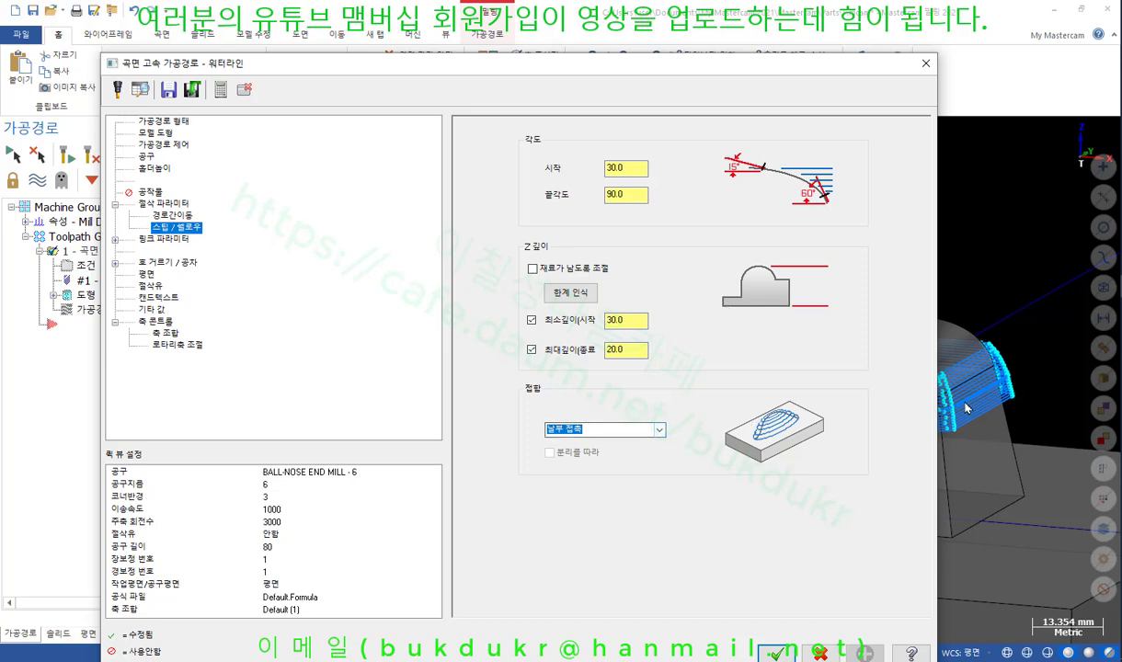
{"action": "left_click", "coordinate": [170, 241]}
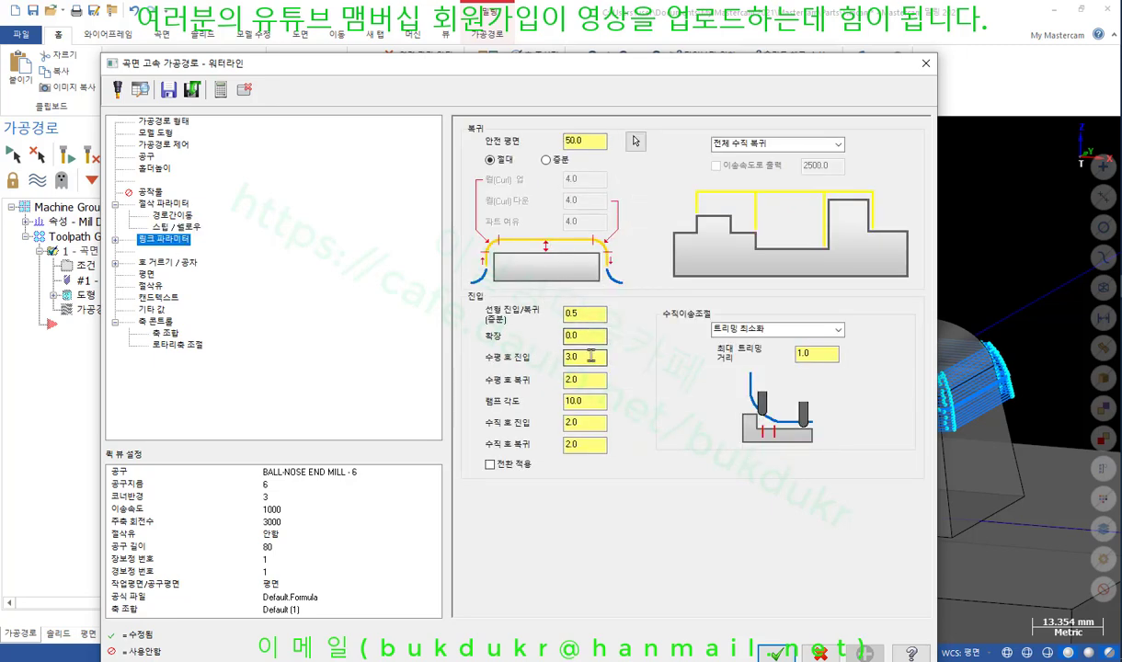
{"action": "left_click_drag", "start_coordinate": [591, 357], "coordinate": [558, 362]}
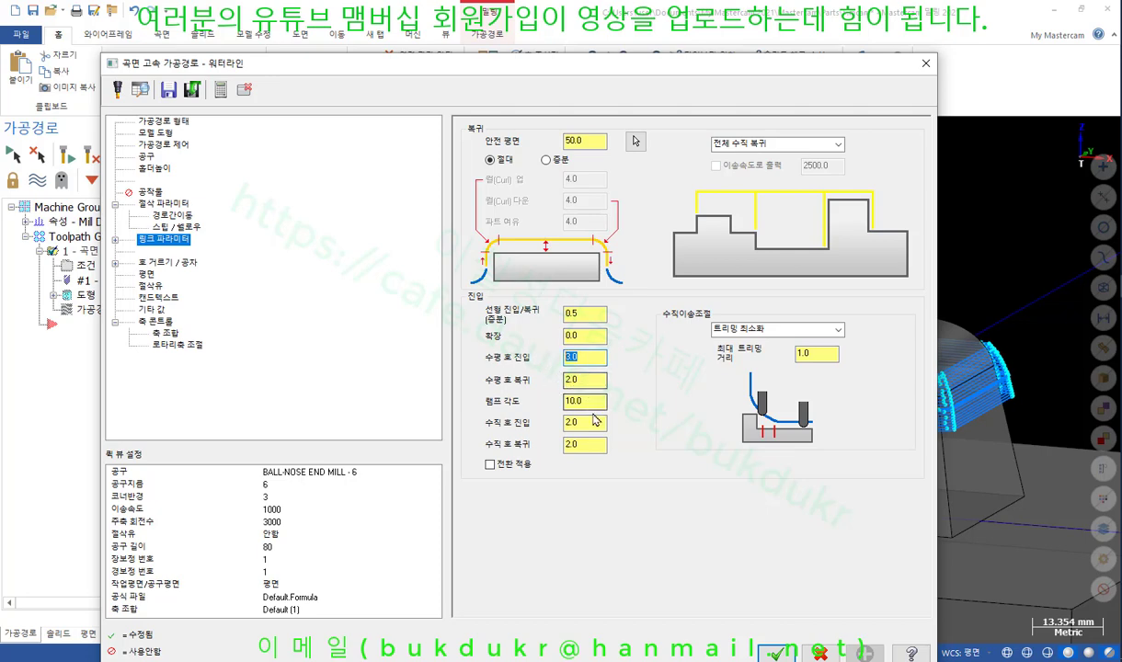
{"action": "left_click", "coordinate": [584, 445]}
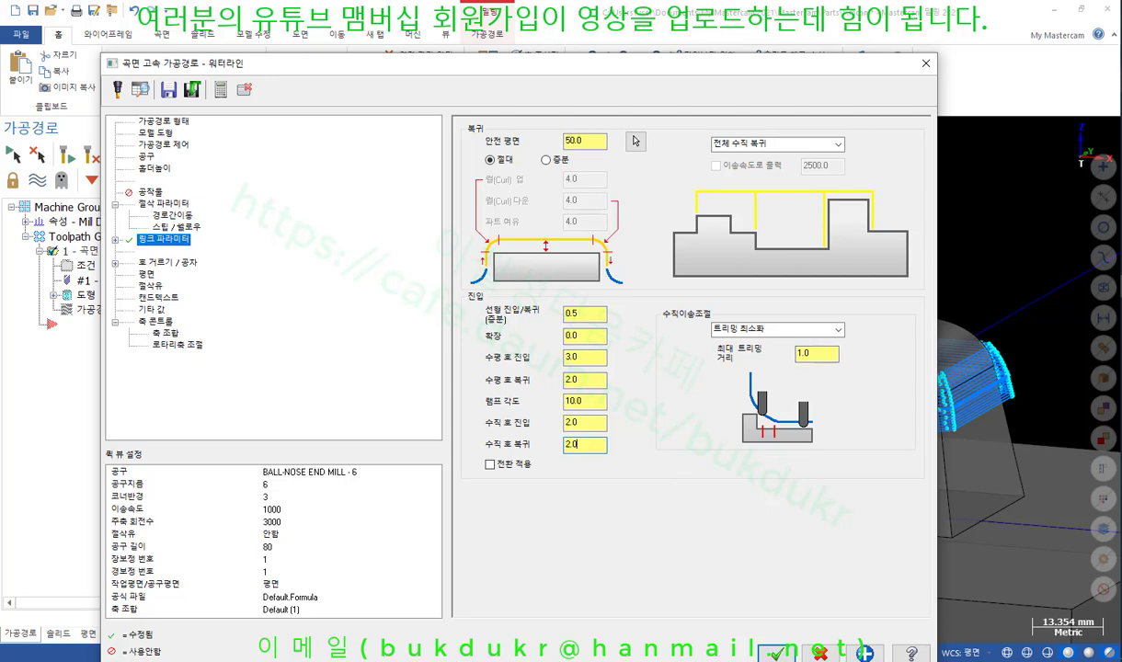
{"action": "mouse_move", "coordinate": [552, 497]}
{"action": "left_mouse_down"}
{"action": "mouse_move", "coordinate": [448, 313]}
{"action": "mouse_move", "coordinate": [629, 324]}
{"action": "mouse_move", "coordinate": [559, 543]}
{"action": "left_mouse_up"}
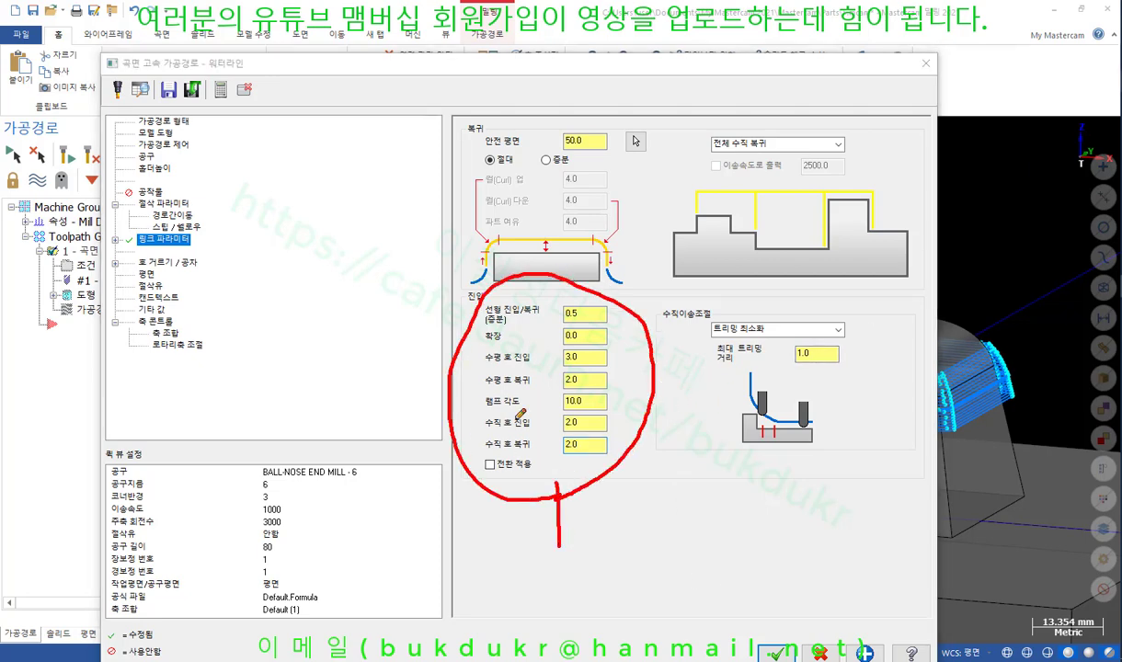
{"action": "mouse_move", "coordinate": [552, 474]}
{"action": "left_mouse_down"}
{"action": "mouse_move", "coordinate": [438, 377]}
{"action": "mouse_move", "coordinate": [612, 405]}
{"action": "mouse_move", "coordinate": [543, 469]}
{"action": "left_mouse_up"}
{"action": "right_click", "coordinate": [677, 425]}
{"action": "left_click", "coordinate": [709, 577]}
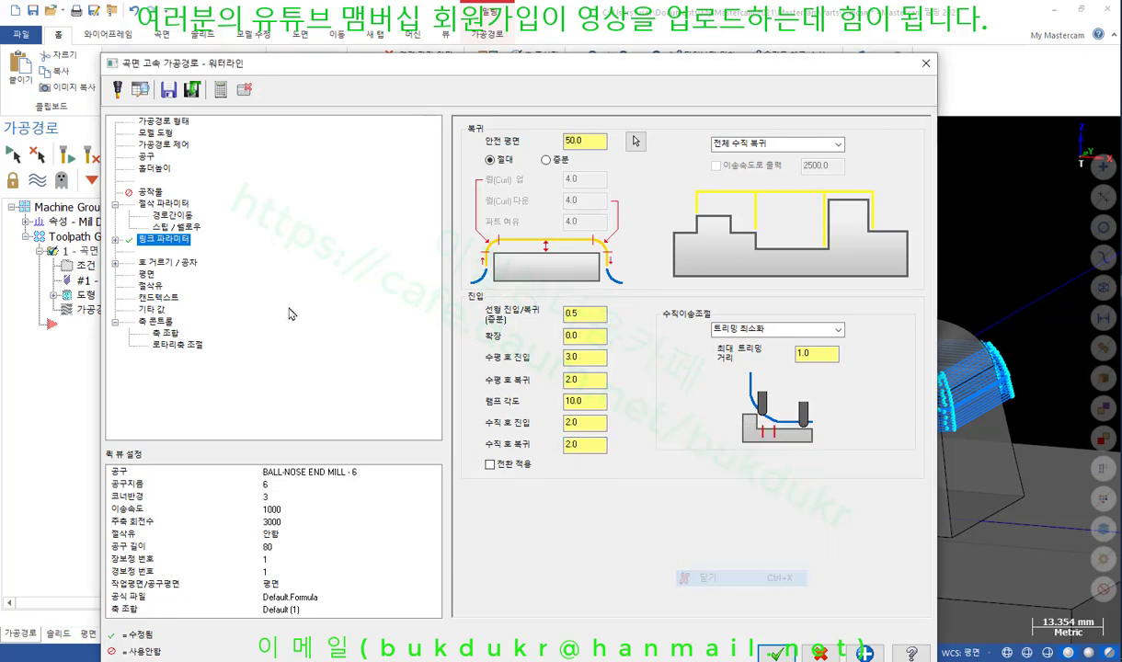
Review the start and end angle limits in the waterline's steep/shallow settings
{"action": "left_click", "coordinate": [180, 227]}
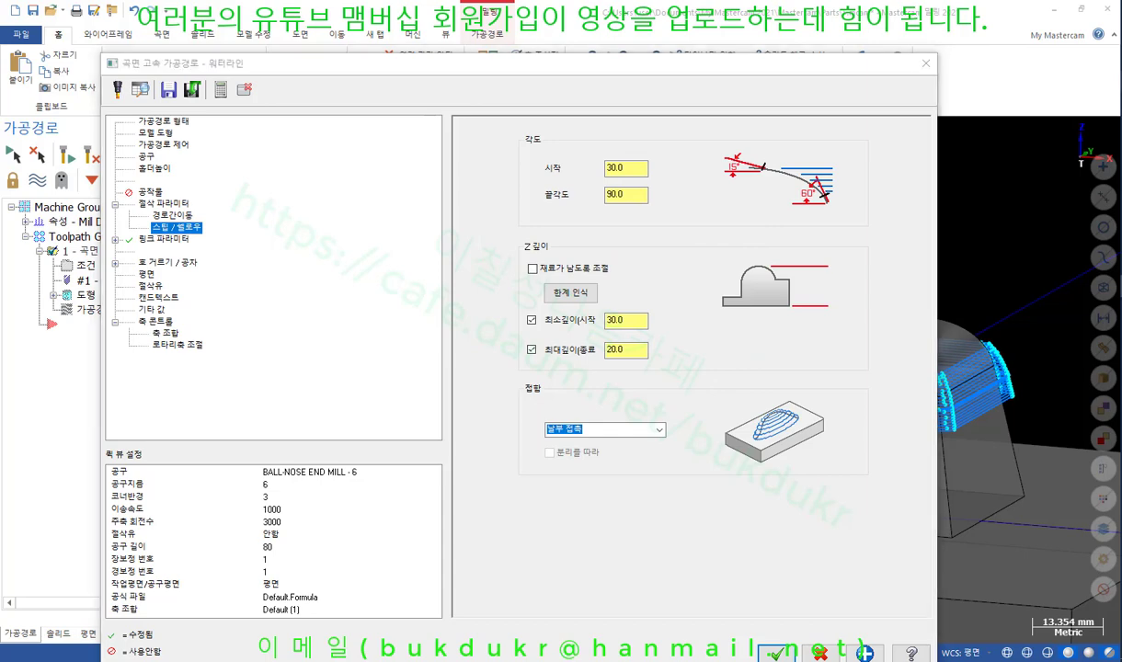
{"action": "mouse_move", "coordinate": [793, 228]}
{"action": "left_mouse_down"}
{"action": "mouse_move", "coordinate": [478, 147]}
{"action": "mouse_move", "coordinate": [851, 194]}
{"action": "mouse_move", "coordinate": [821, 257]}
{"action": "left_mouse_up"}
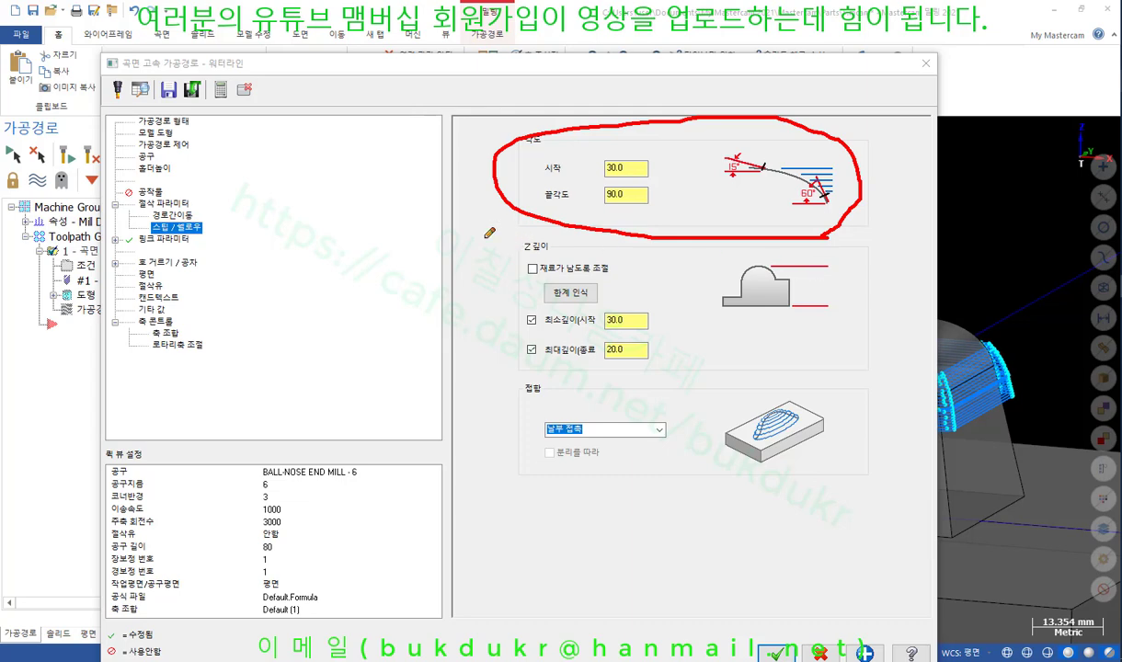
{"action": "right_click", "coordinate": [428, 223]}
{"action": "left_click", "coordinate": [451, 372]}
In the linking parameters, try the full-path option (전체 경로 가공) for vertical feed fitting, then restore minimize trimming (트리밍 최소화)
{"action": "left_click", "coordinate": [166, 239]}
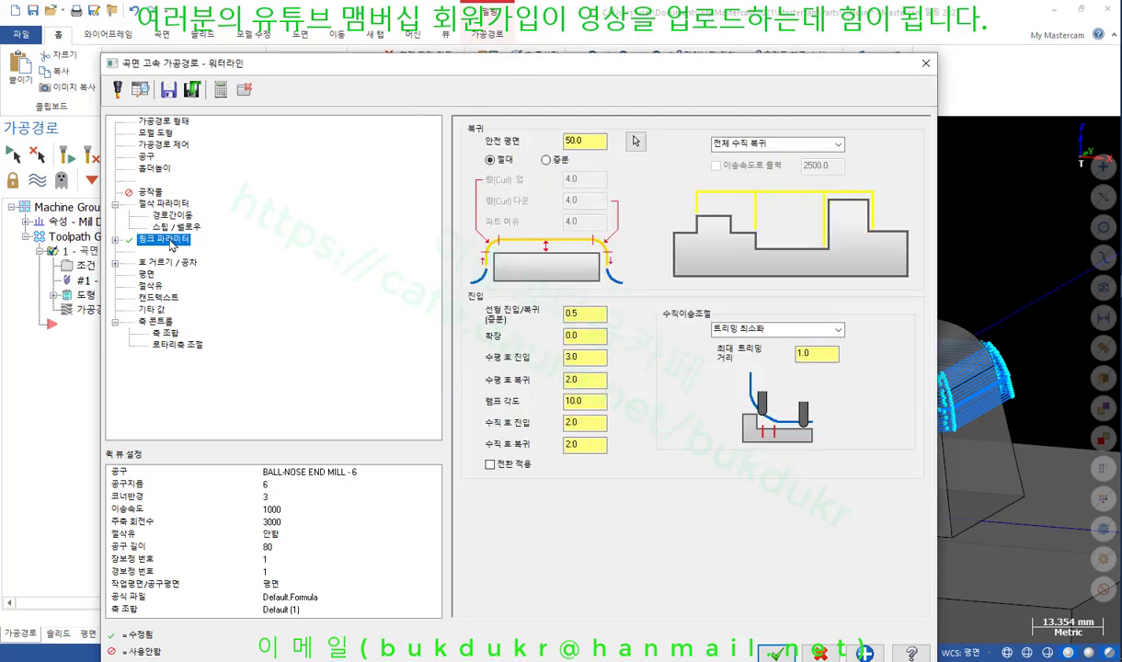
{"action": "left_click", "coordinate": [832, 331]}
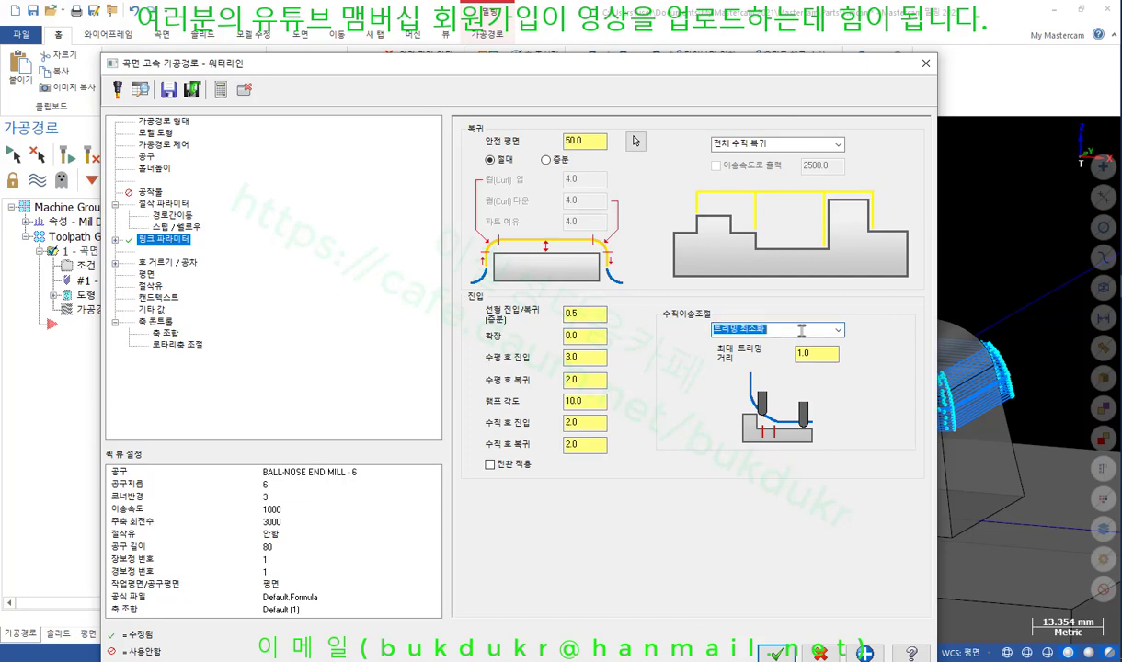
{"action": "left_click", "coordinate": [834, 334]}
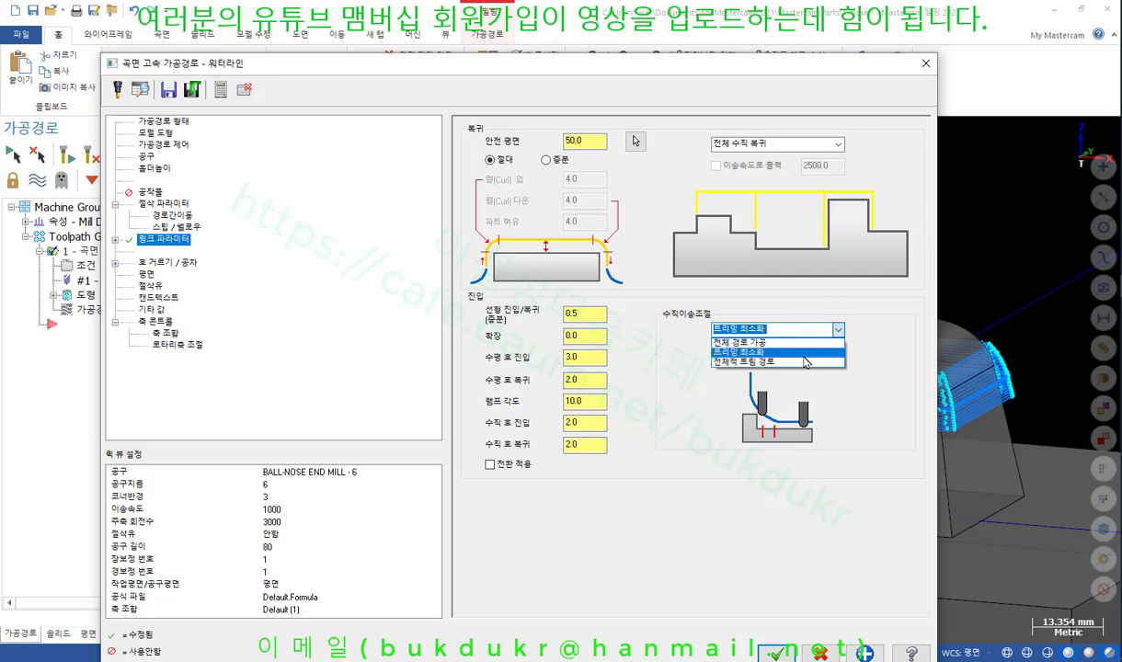
{"action": "left_click", "coordinate": [803, 344]}
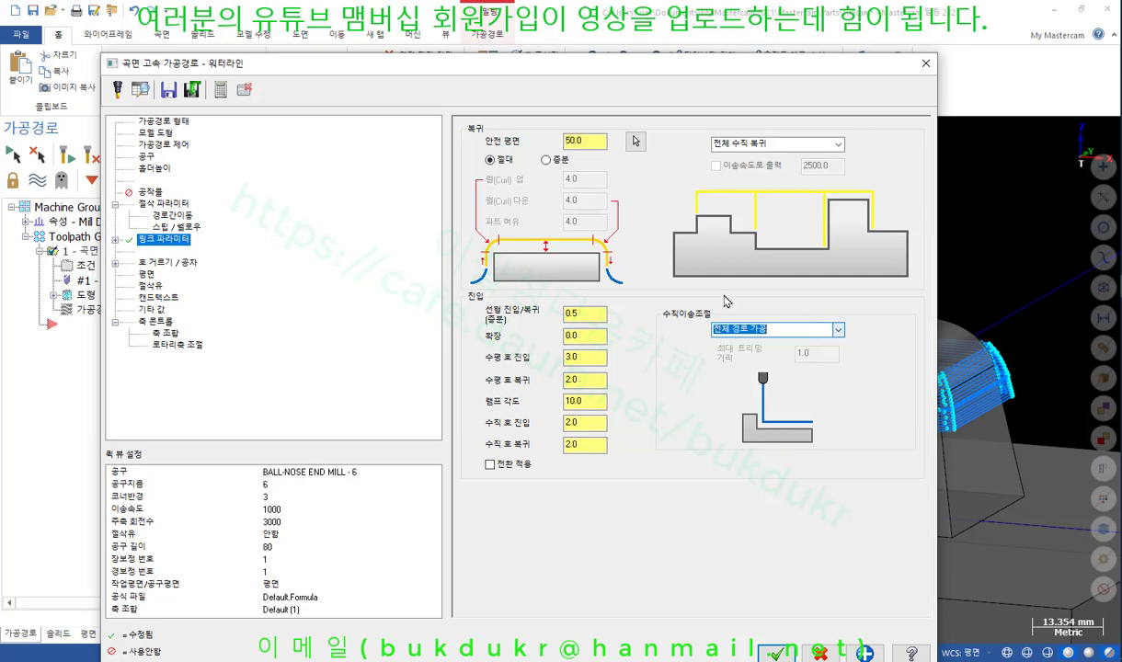
{"action": "left_click", "coordinate": [815, 331]}
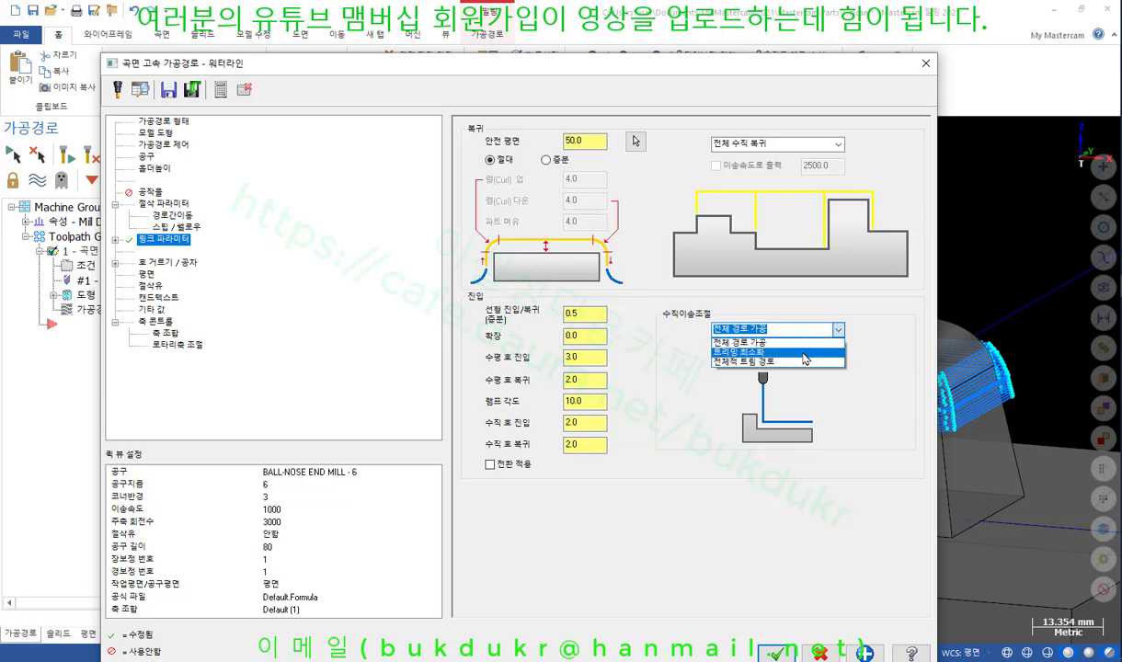
{"action": "left_click", "coordinate": [777, 352]}
{"action": "left_click", "coordinate": [811, 354]}
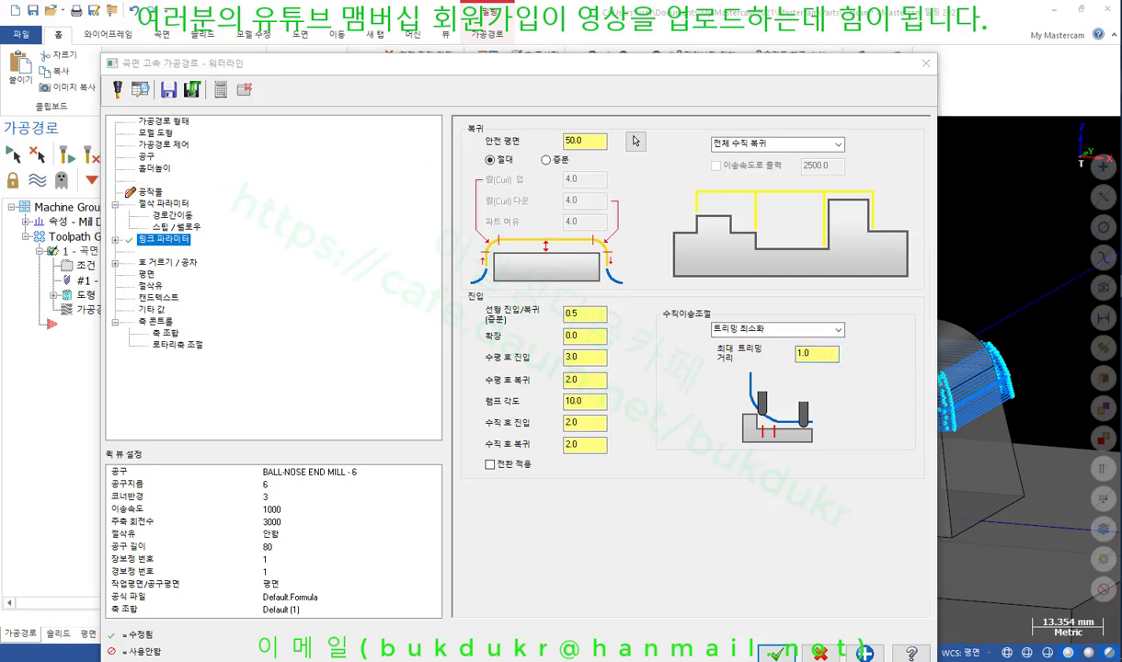
In the waterline's stock settings, enable rest material machining and base the remaining stock on a roughing tool
{"action": "mouse_move", "coordinate": [130, 191]}
{"action": "left_mouse_down"}
{"action": "mouse_move", "coordinate": [141, 163]}
{"action": "mouse_move", "coordinate": [129, 187]}
{"action": "left_mouse_up"}
{"action": "right_click", "coordinate": [399, 206]}
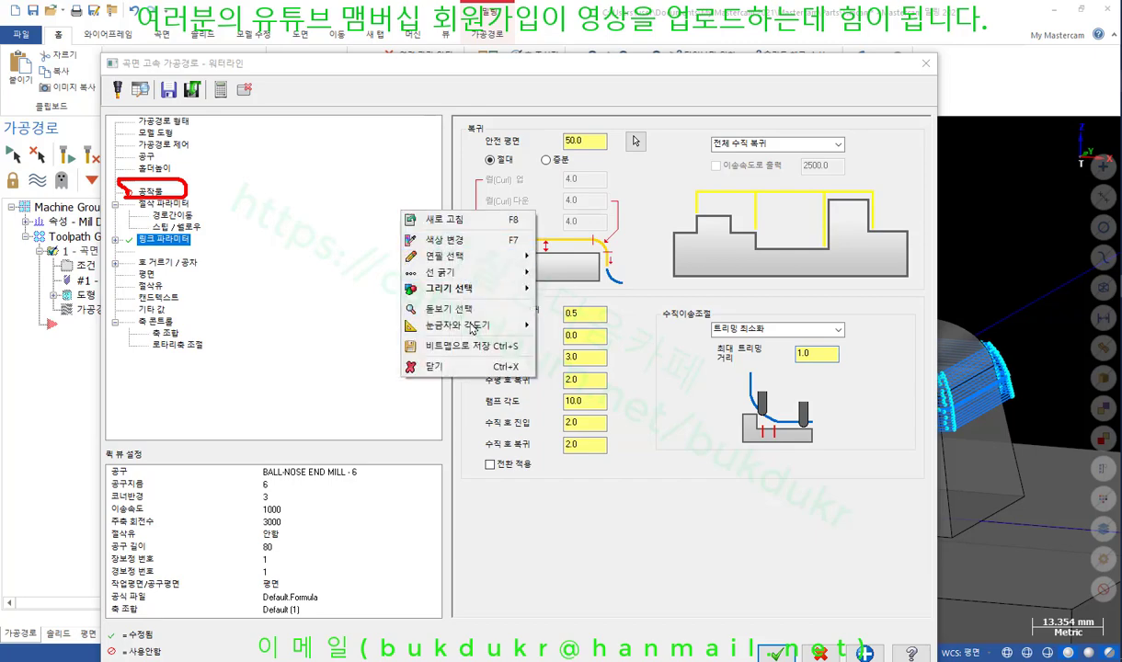
{"action": "left_click", "coordinate": [404, 352]}
{"action": "left_click", "coordinate": [152, 192]}
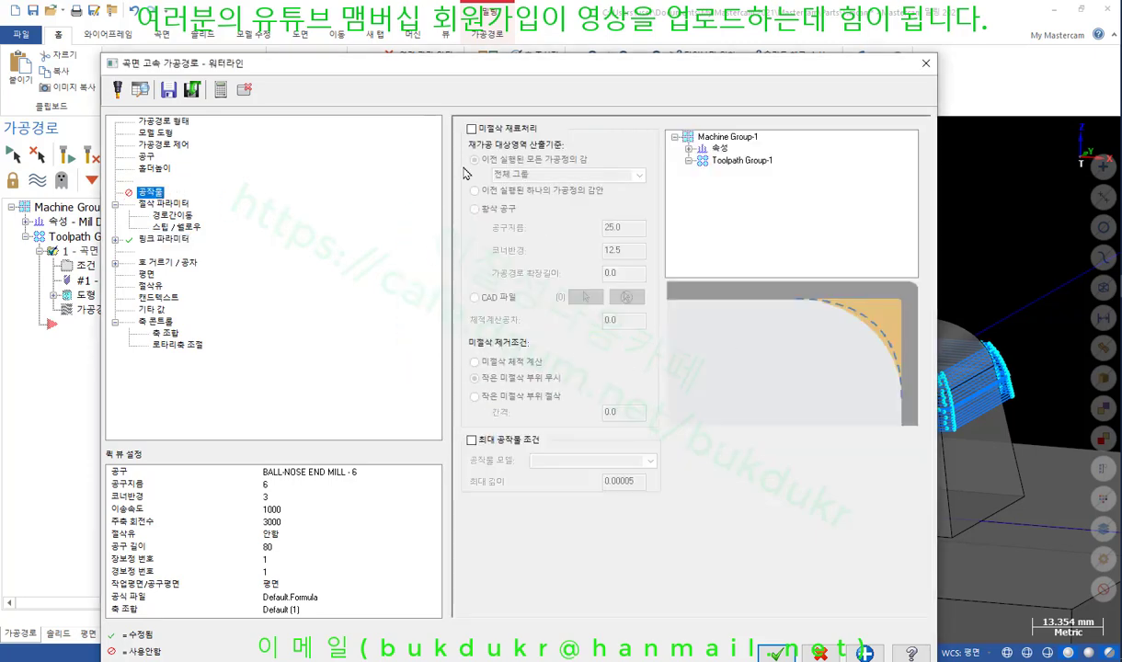
{"action": "left_click_drag", "start_coordinate": [881, 70], "coordinate": [298, 83]}
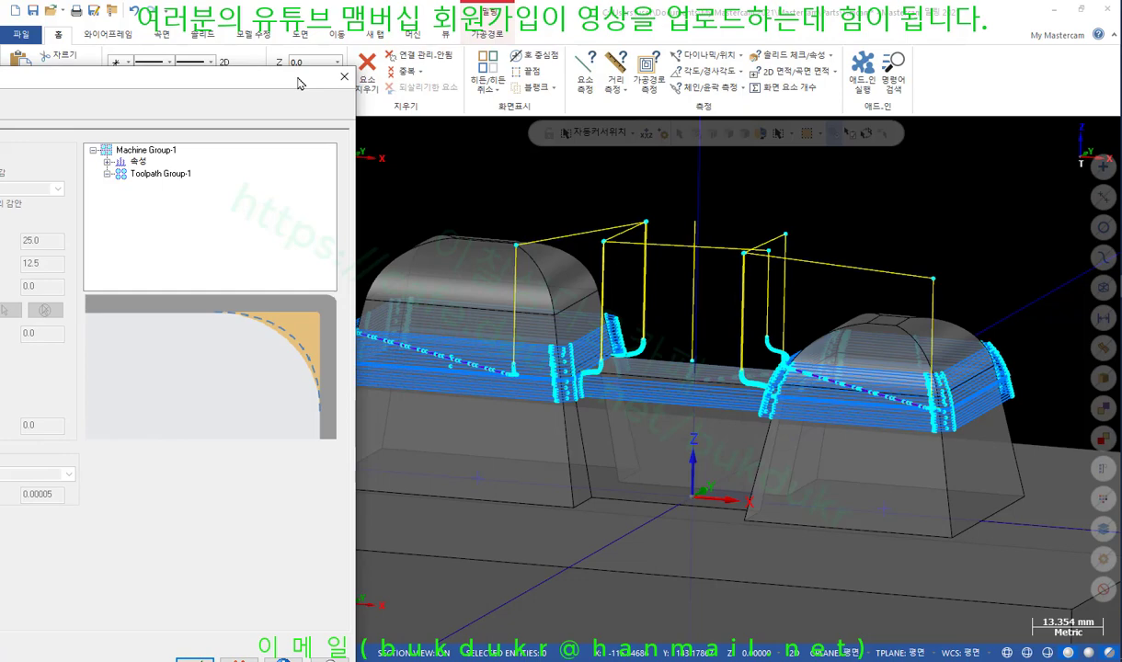
{"action": "left_click_drag", "start_coordinate": [297, 82], "coordinate": [453, 182]}
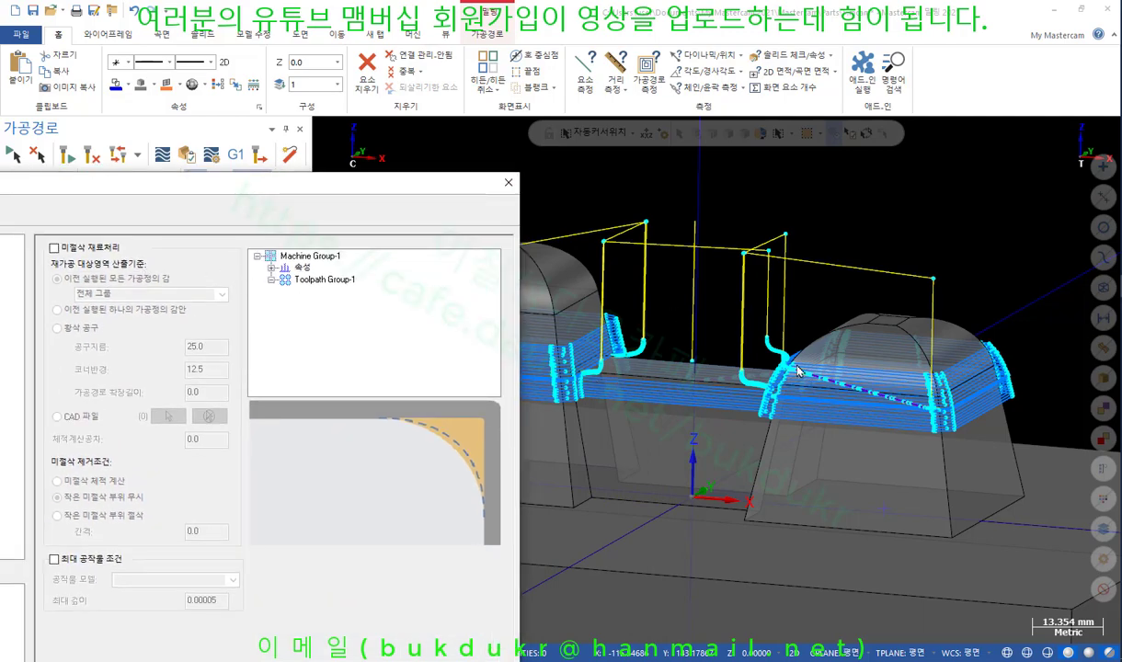
{"action": "left_click_drag", "start_coordinate": [356, 192], "coordinate": [746, 183]}
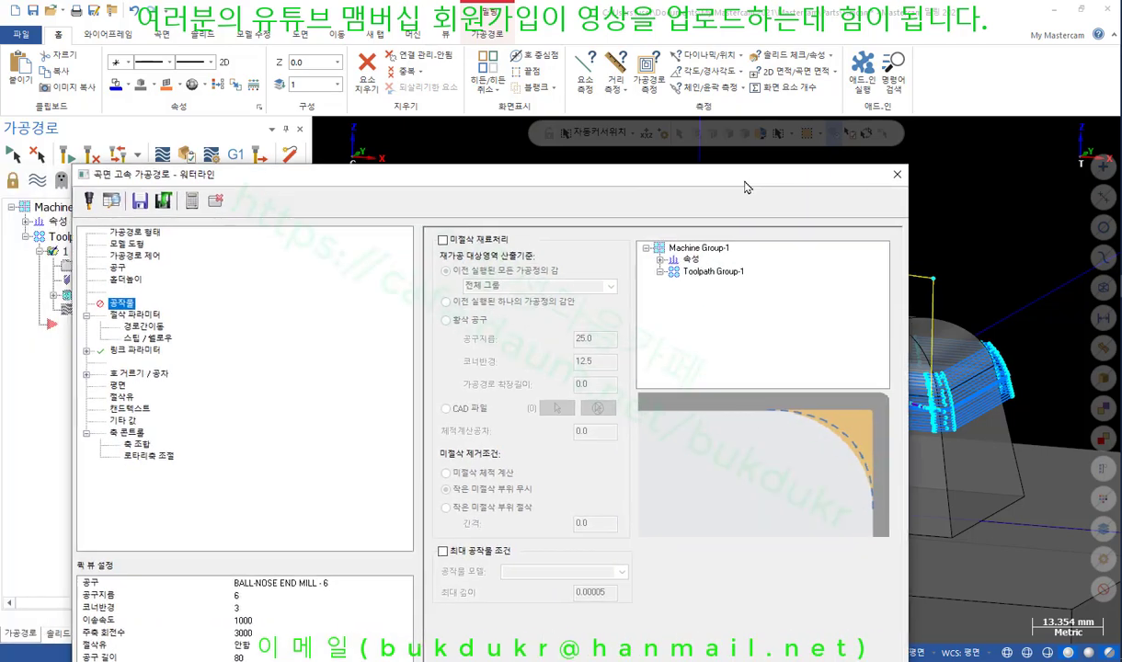
{"action": "left_click", "coordinate": [449, 240]}
{"action": "left_click_drag", "start_coordinate": [525, 177], "coordinate": [537, 88]}
{"action": "left_click", "coordinate": [492, 233]}
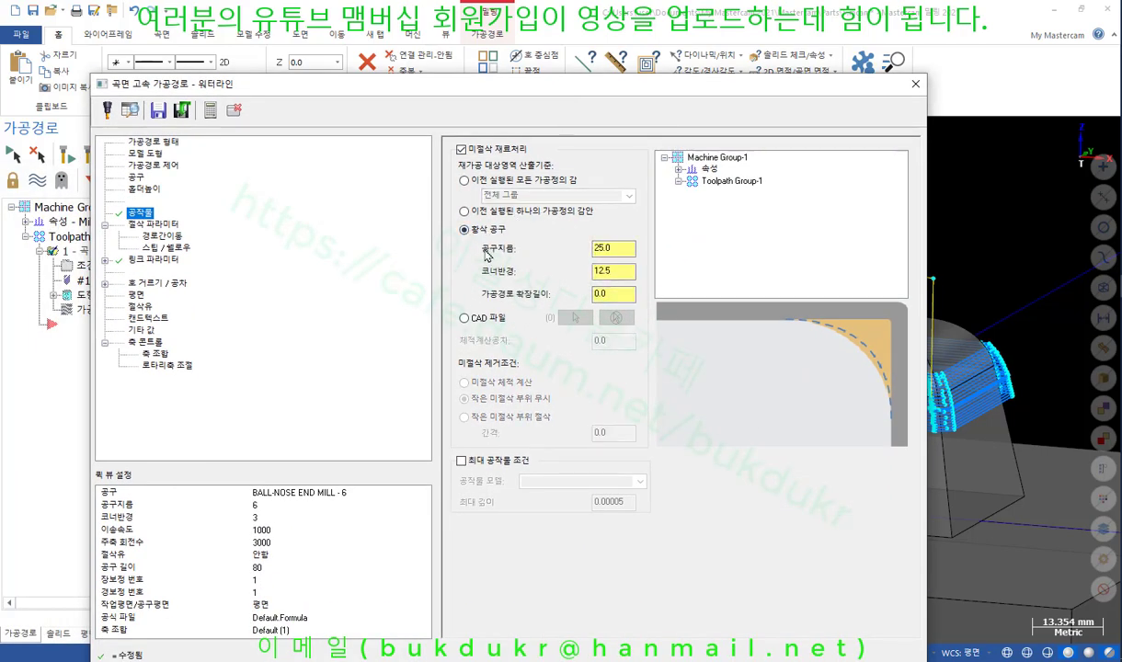
Check the roughing tool's 25 diameter, 12.5 corner radius and 0 toolpath extension, and regenerate the toolpath with these rest material settings
{"action": "left_click", "coordinate": [628, 247]}
{"action": "left_click", "coordinate": [632, 271]}
{"action": "double_click", "coordinate": [609, 247]}
{"action": "left_click", "coordinate": [612, 246]}
{"action": "left_click", "coordinate": [615, 271]}
{"action": "left_click", "coordinate": [624, 293]}
{"action": "left_click_drag", "start_coordinate": [709, 87], "coordinate": [311, 28]}
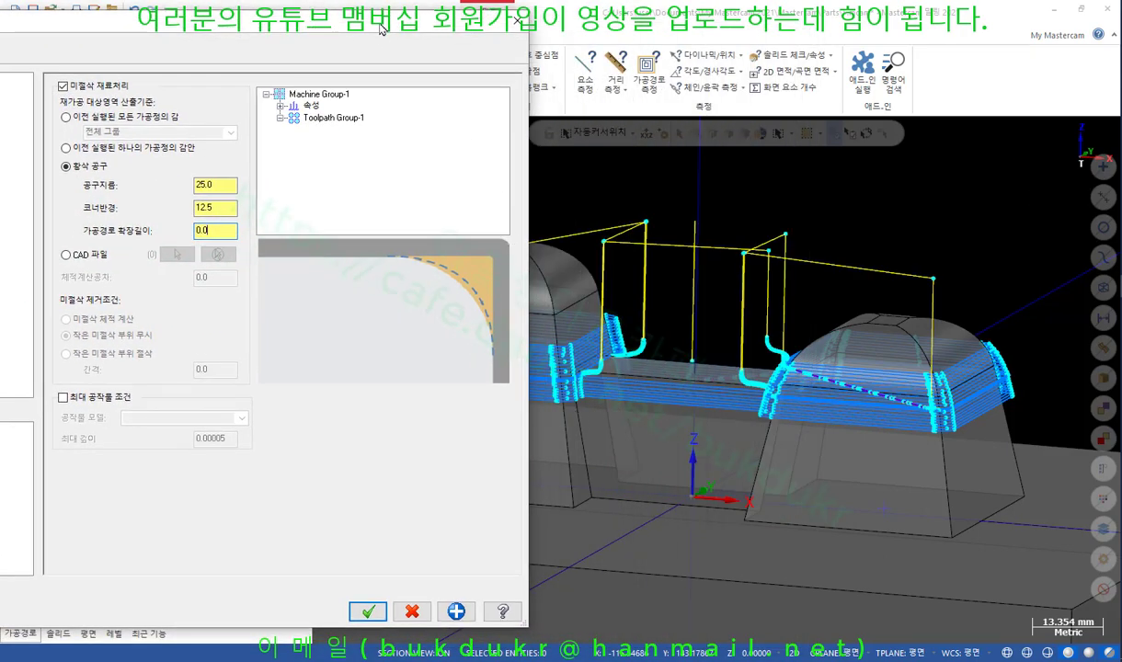
{"action": "left_click_drag", "start_coordinate": [382, 29], "coordinate": [648, 51]}
{"action": "left_click", "coordinate": [637, 635]}
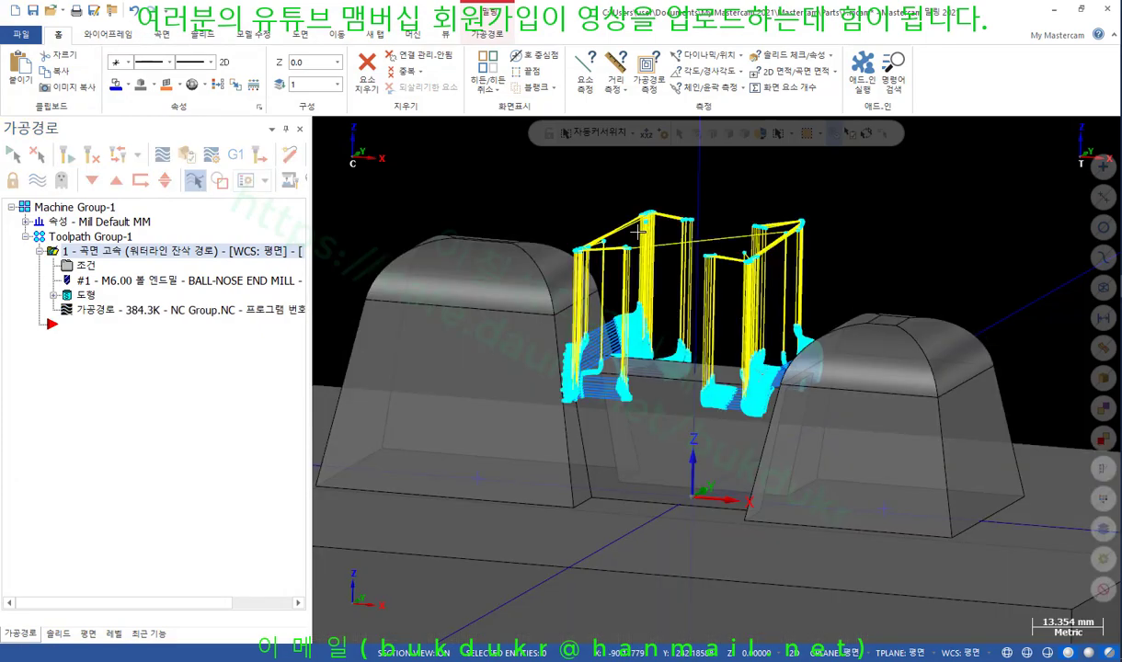
Examine the rest material toolpath in the corners between the two bosses and the connecting block
{"action": "scroll", "coordinate": [619, 421], "scroll_direction": "up", "scroll_amount": 4}
{"action": "mouse_move", "coordinate": [622, 295]}
{"action": "middle_mouse_down"}
{"action": "mouse_move", "coordinate": [510, 334]}
{"action": "mouse_move", "coordinate": [555, 334]}
{"action": "middle_mouse_up"}
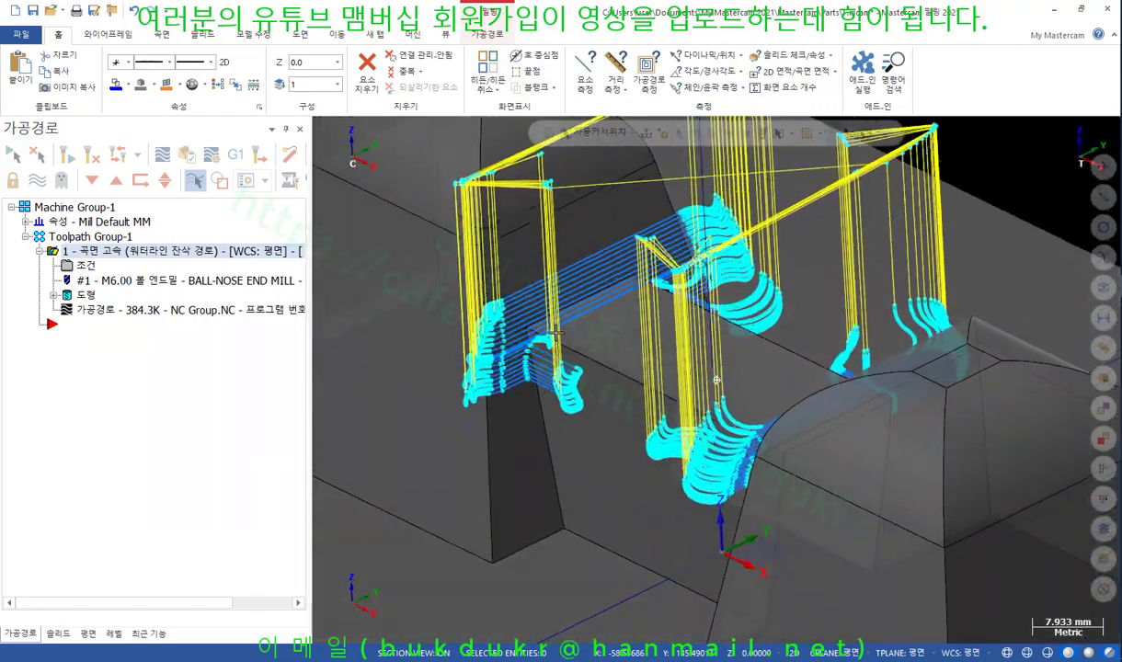
{"action": "scroll", "coordinate": [555, 332], "scroll_direction": "up", "scroll_amount": 5}
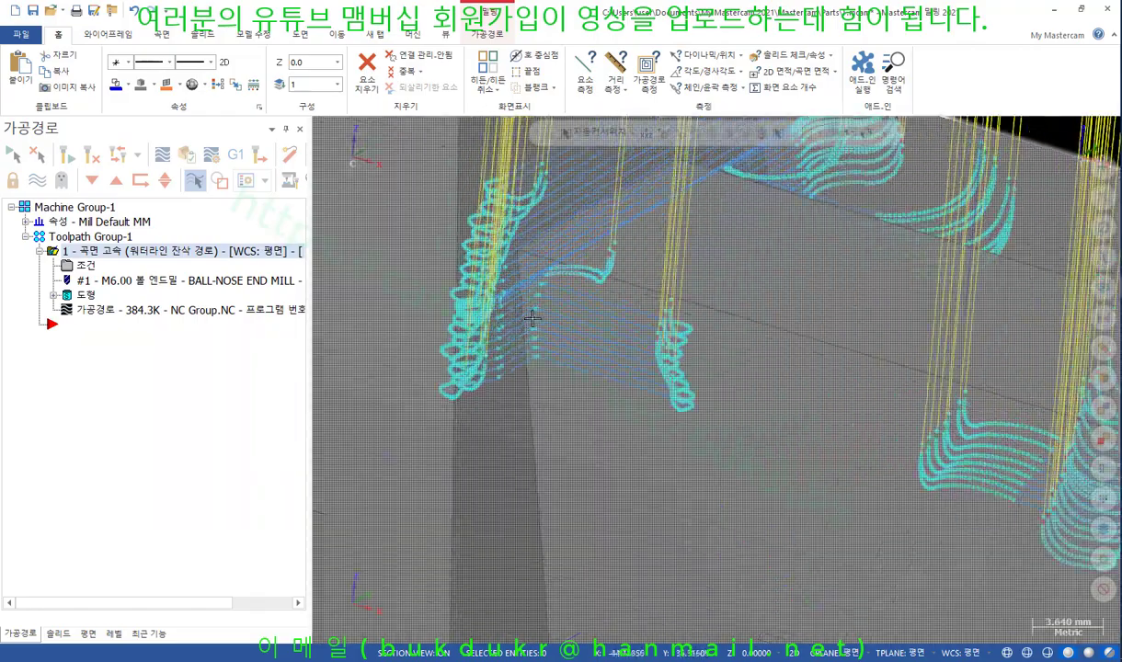
{"action": "scroll", "coordinate": [533, 319], "scroll_direction": "up", "scroll_amount": 5}
{"action": "middle_click_drag", "start_coordinate": [533, 318], "coordinate": [563, 357]}
{"action": "scroll", "coordinate": [589, 278], "scroll_direction": "down", "scroll_amount": 7}
{"action": "scroll", "coordinate": [608, 277], "scroll_direction": "down", "scroll_amount": 3}
{"action": "scroll", "coordinate": [563, 357], "scroll_direction": "down", "scroll_amount": 3}
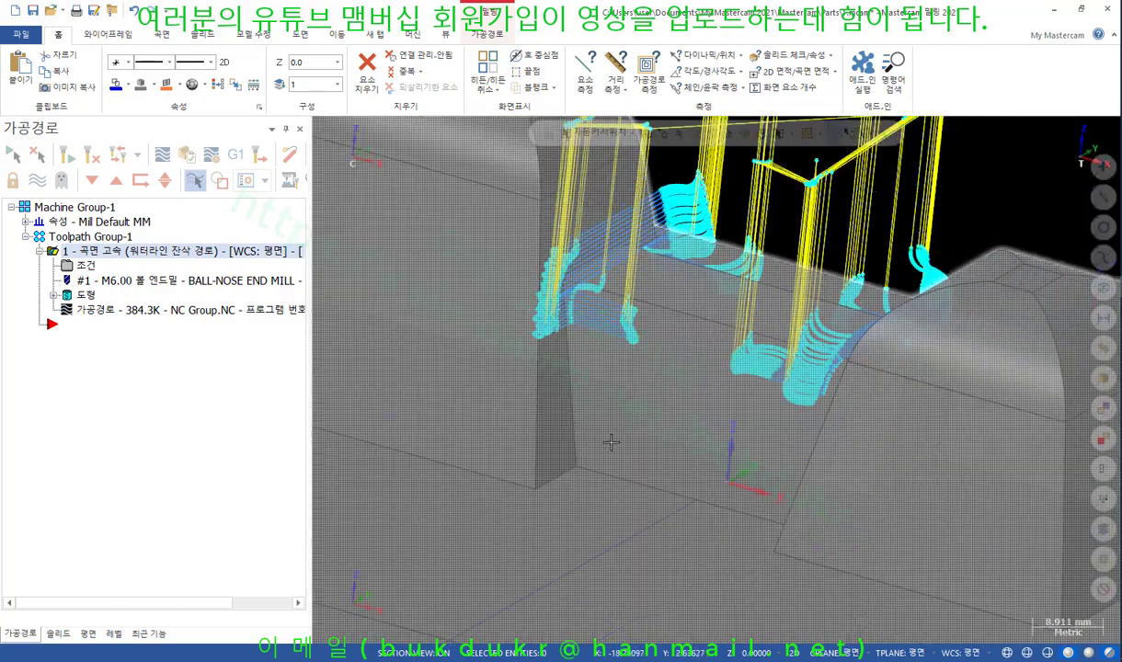
{"action": "middle_click_drag", "start_coordinate": [611, 442], "coordinate": [664, 430]}
{"action": "scroll", "coordinate": [664, 431], "scroll_direction": "down", "scroll_amount": 5}
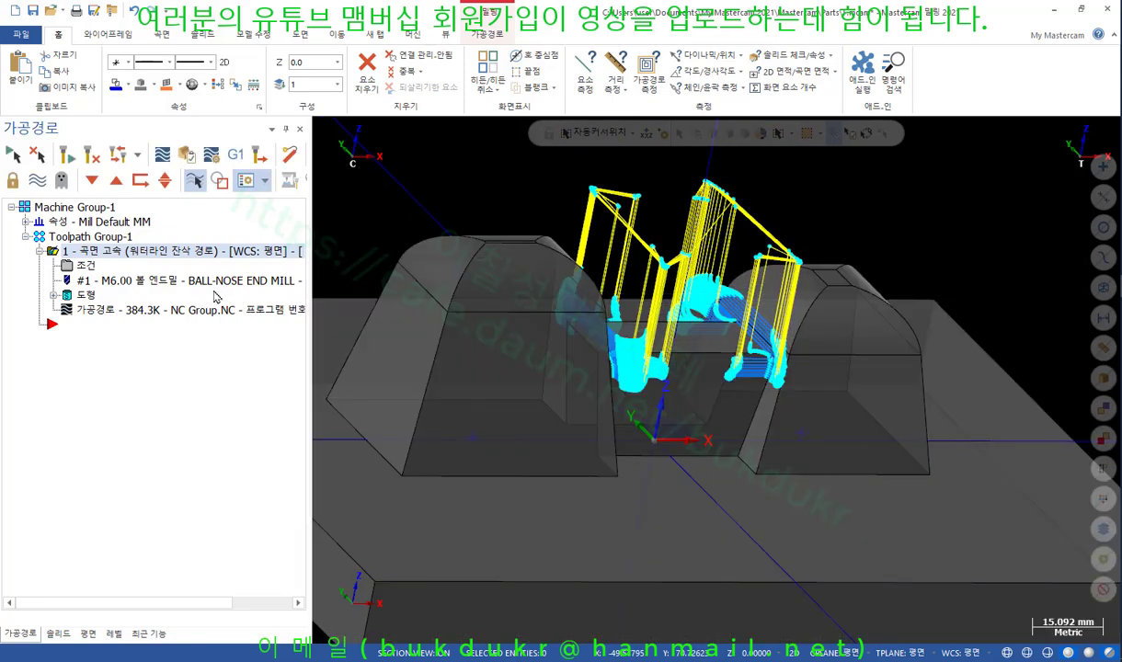
Recheck the rest material settings without changing them, and examine the rest toolpath around the connecting block in the top view
{"action": "left_click", "coordinate": [79, 265]}
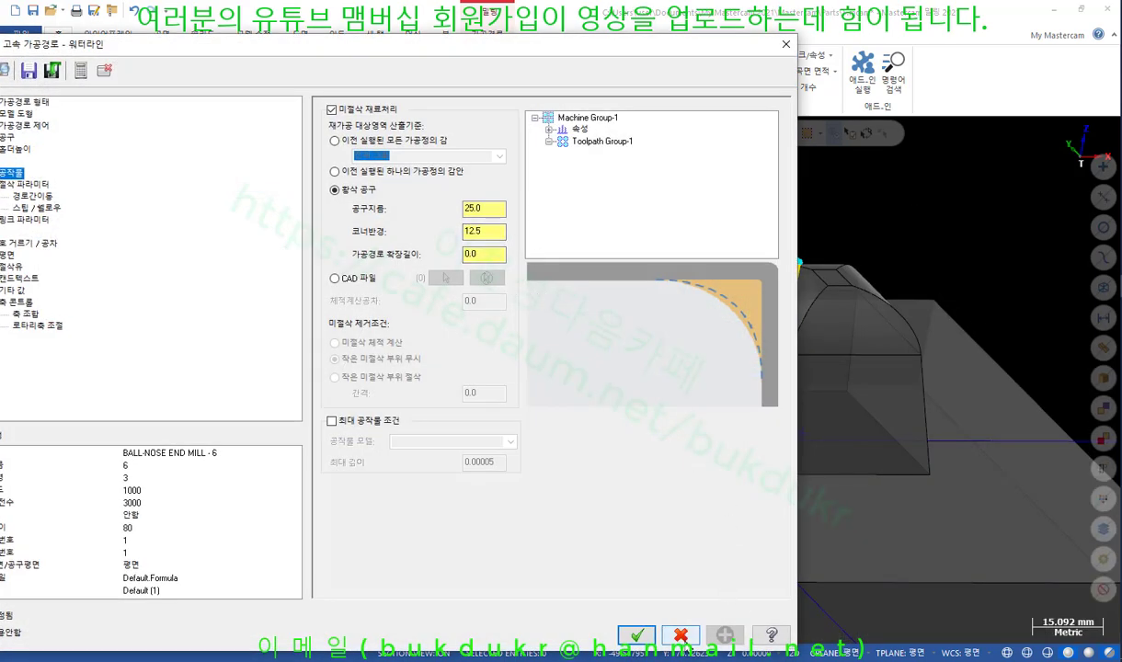
{"action": "left_click", "coordinate": [681, 636]}
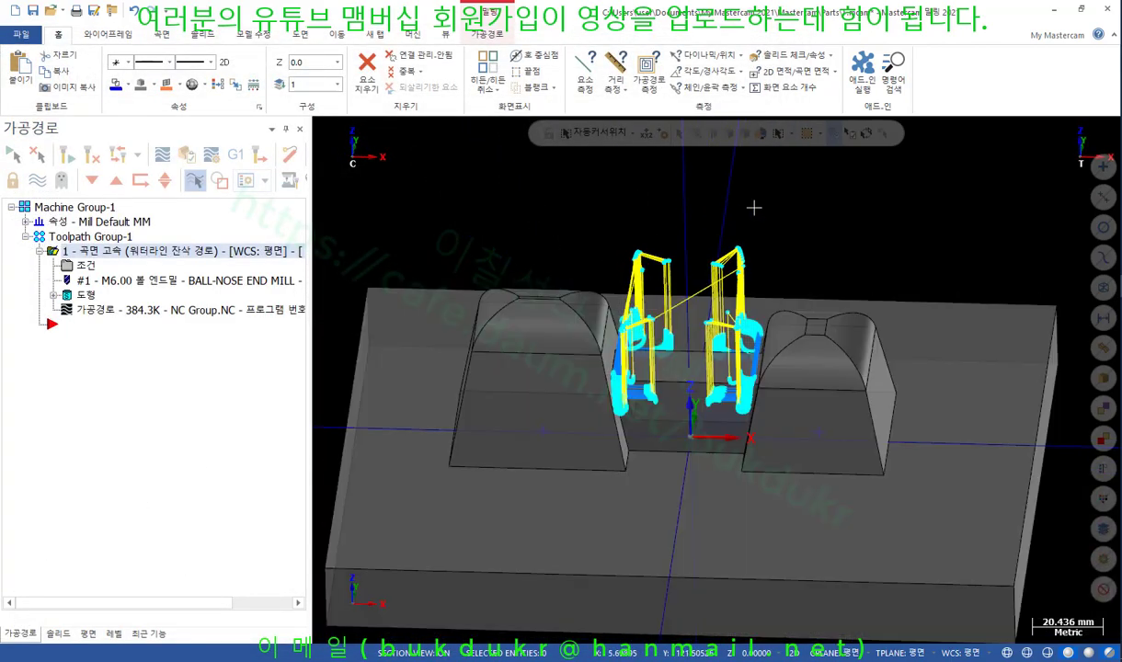
{"action": "right_click", "coordinate": [814, 168]}
{"action": "left_click", "coordinate": [879, 259]}
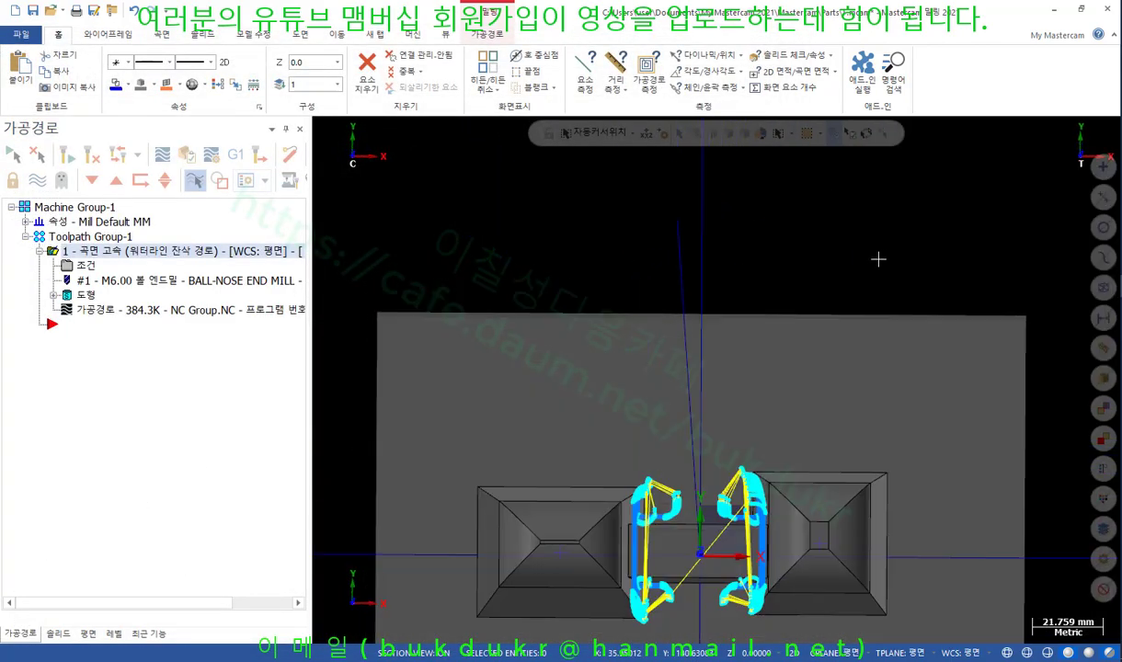
{"action": "scroll", "coordinate": [736, 515], "scroll_direction": "up", "scroll_amount": 5}
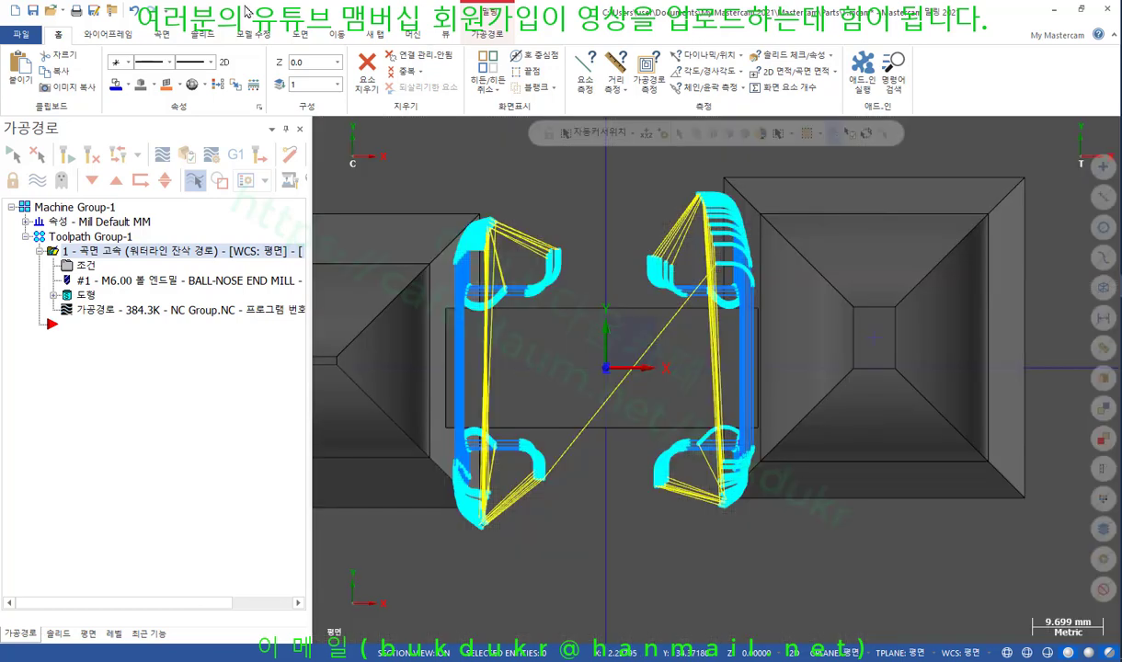
Draw a 25 mm diameter circle centred between the two bosses at about X 4.25, Y 21.45, just above the connecting block
{"action": "left_click", "coordinate": [109, 34]}
{"action": "left_click", "coordinate": [181, 67]}
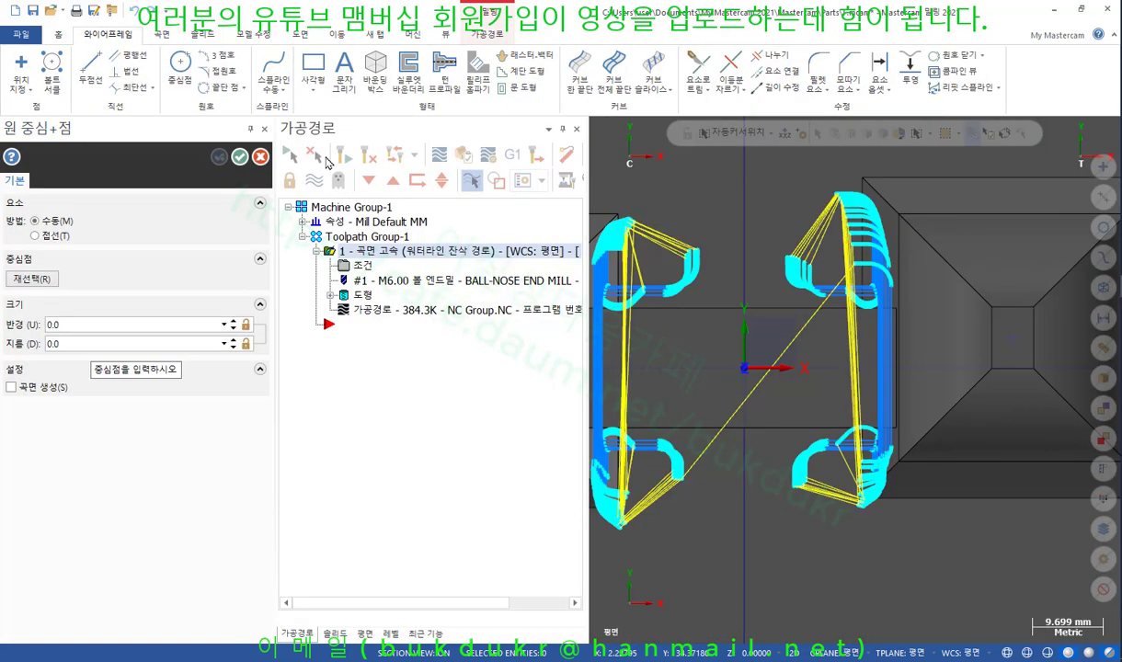
{"action": "left_click", "coordinate": [131, 344]}
{"action": "type", "text": "25"}
{"action": "key", "text": "Return"}
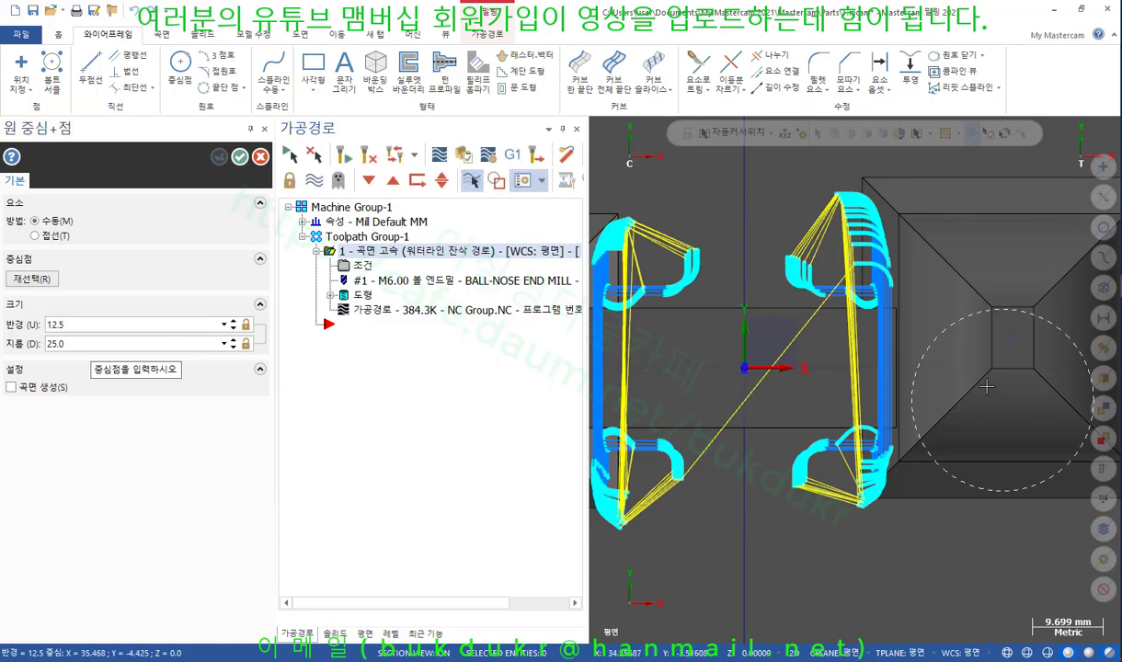
{"action": "scroll", "coordinate": [930, 396], "scroll_direction": "down", "scroll_amount": 2}
{"action": "scroll", "coordinate": [807, 269], "scroll_direction": "up", "scroll_amount": 3}
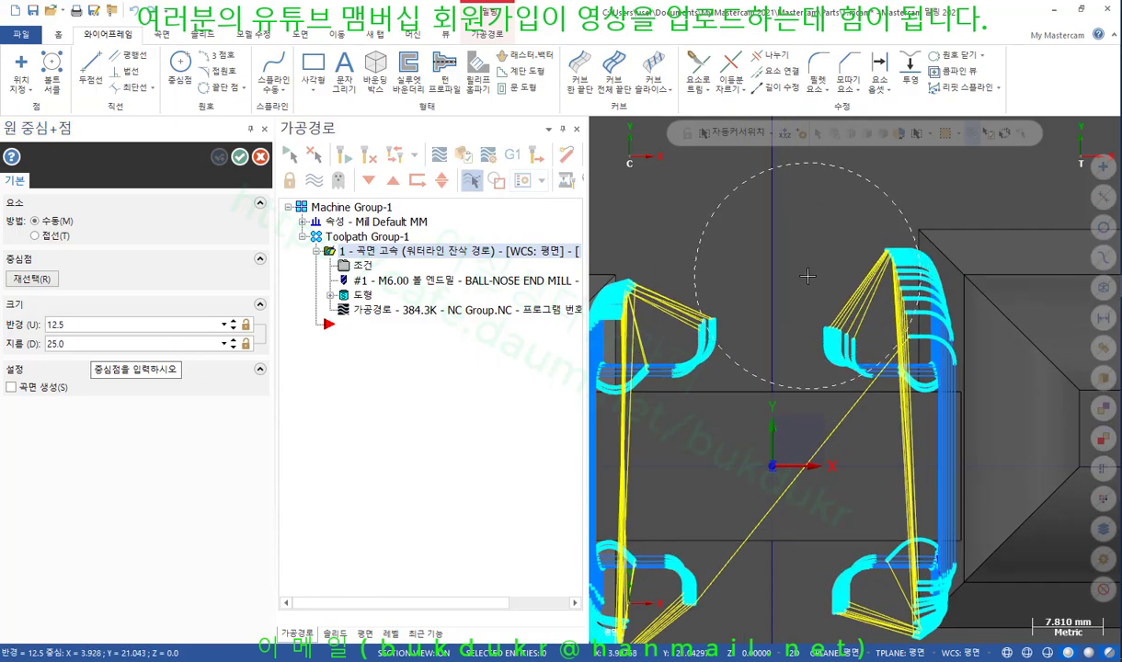
{"action": "left_click", "coordinate": [807, 275]}
Compare the 25 mm circle with the rest material passes in the corner between the block and the adjacent boss
{"action": "scroll", "coordinate": [957, 304], "scroll_direction": "up", "scroll_amount": 2}
{"action": "scroll", "coordinate": [1004, 295], "scroll_direction": "up", "scroll_amount": 1}
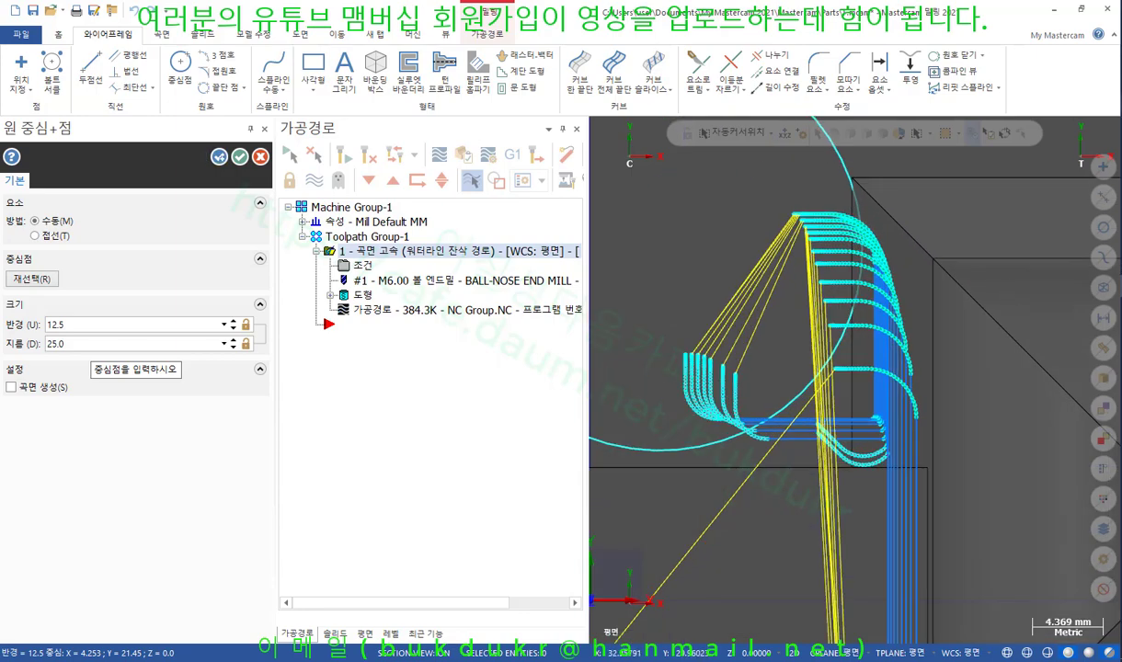
{"action": "mouse_move", "coordinate": [912, 413]}
{"action": "left_mouse_down"}
{"action": "mouse_move", "coordinate": [787, 432]}
{"action": "mouse_move", "coordinate": [851, 276]}
{"action": "mouse_move", "coordinate": [865, 432]}
{"action": "left_mouse_up"}
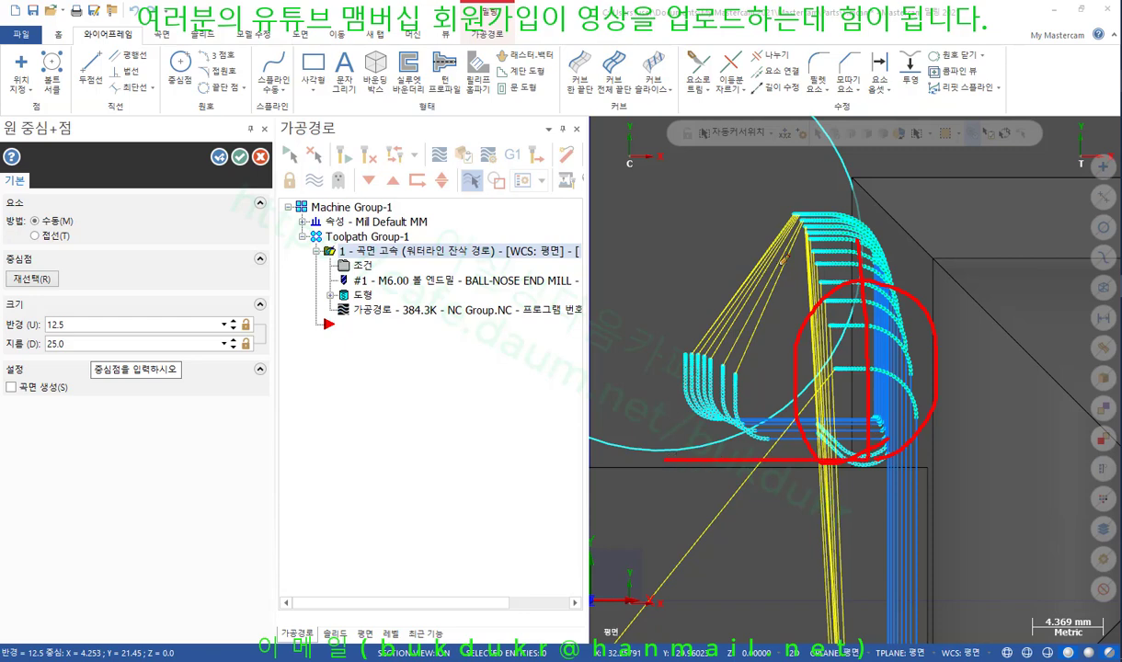
{"action": "left_click_drag", "start_coordinate": [860, 205], "coordinate": [690, 457]}
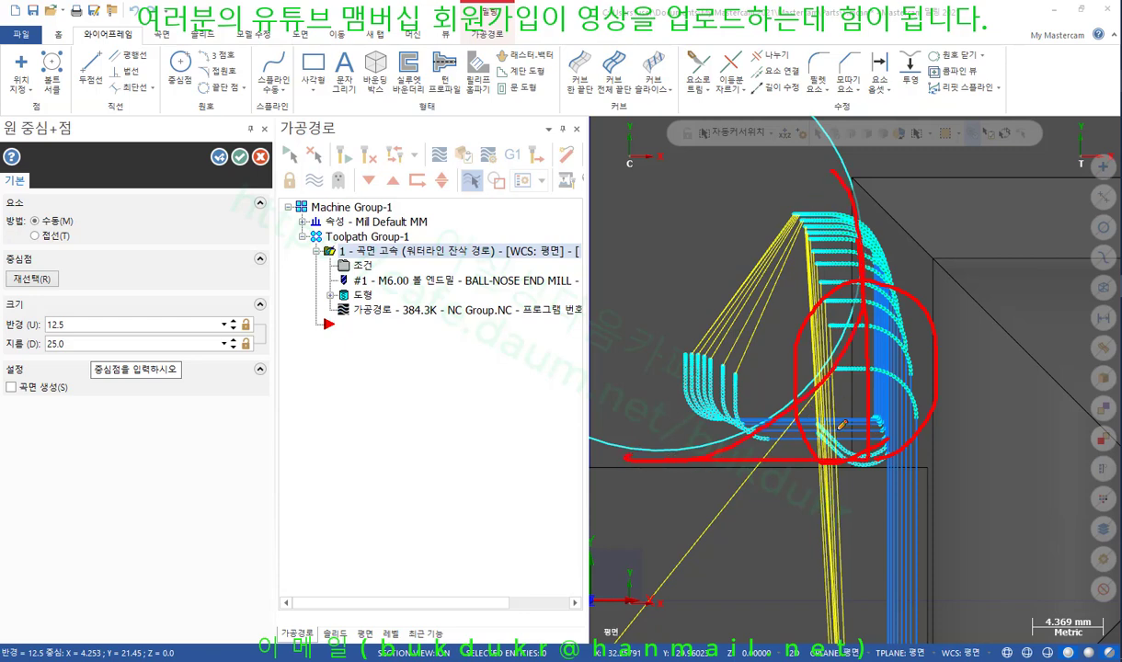
{"action": "mouse_move", "coordinate": [805, 437]}
{"action": "left_mouse_down"}
{"action": "mouse_move", "coordinate": [885, 293]}
{"action": "mouse_move", "coordinate": [848, 443]}
{"action": "mouse_move", "coordinate": [837, 401]}
{"action": "mouse_move", "coordinate": [783, 388]}
{"action": "left_mouse_up"}
{"action": "right_click", "coordinate": [971, 204]}
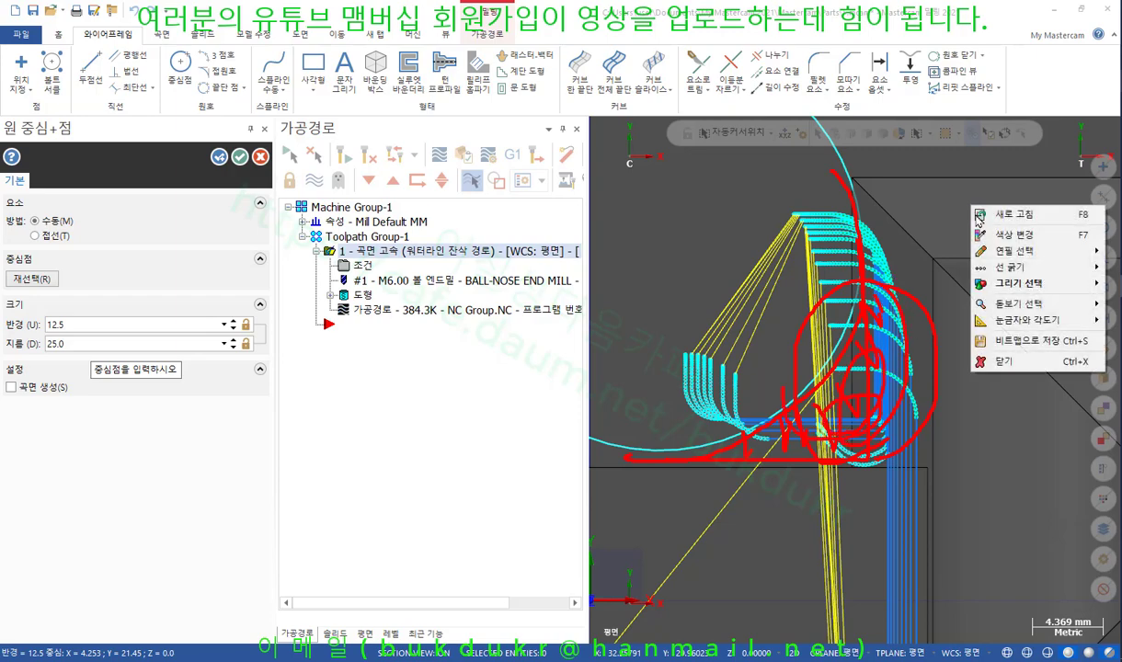
{"action": "left_click", "coordinate": [1003, 361]}
{"action": "scroll", "coordinate": [989, 277], "scroll_direction": "down", "scroll_amount": 2}
{"action": "scroll", "coordinate": [989, 267], "scroll_direction": "down", "scroll_amount": 3}
{"action": "scroll", "coordinate": [768, 261], "scroll_direction": "up", "scroll_amount": 3}
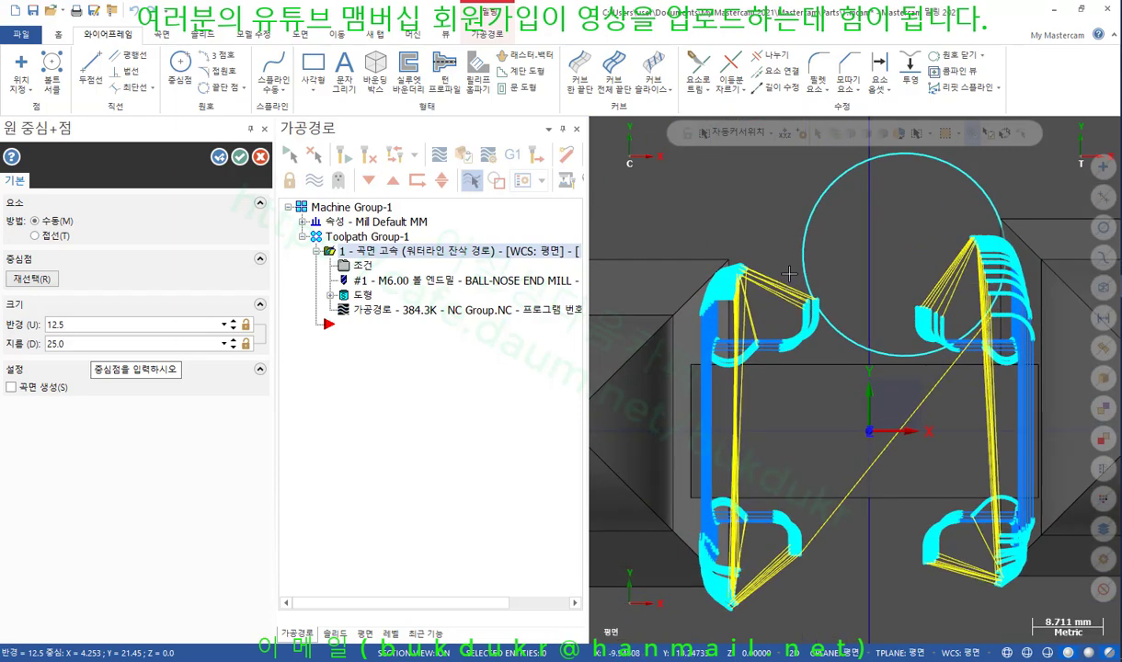
Examine the rest material passes and their lead-in and lead-out arcs around the connecting block in 3D and top views, and leave the circle command
{"action": "scroll", "coordinate": [796, 324], "scroll_direction": "down", "scroll_amount": 2}
{"action": "middle_click_drag", "start_coordinate": [808, 385], "coordinate": [834, 324]}
{"action": "scroll", "coordinate": [855, 423], "scroll_direction": "down", "scroll_amount": 1}
{"action": "mouse_move", "coordinate": [845, 413]}
{"action": "middle_mouse_down"}
{"action": "mouse_move", "coordinate": [858, 368]}
{"action": "mouse_move", "coordinate": [831, 353]}
{"action": "middle_mouse_up"}
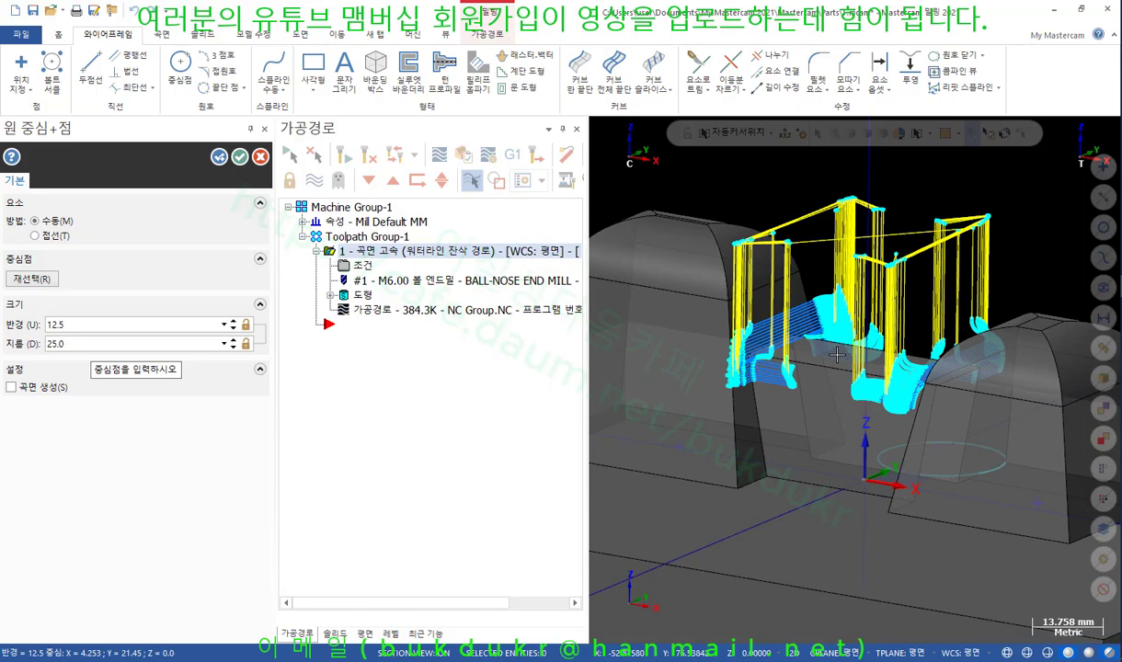
{"action": "scroll", "coordinate": [837, 354], "scroll_direction": "up", "scroll_amount": 8}
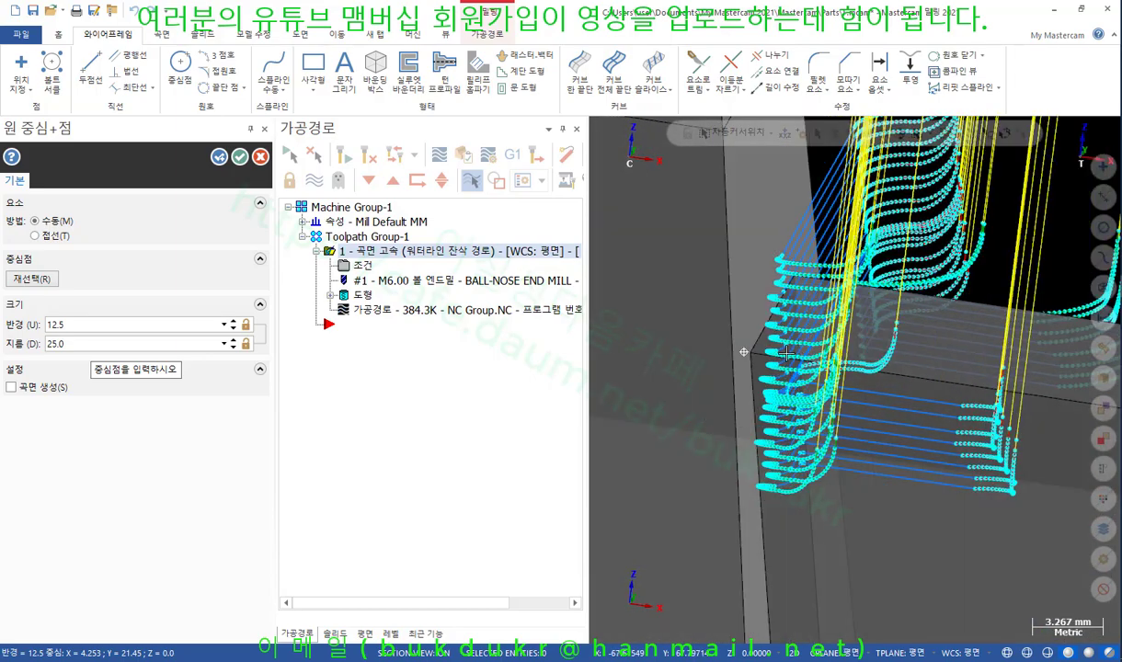
{"action": "middle_click_drag", "start_coordinate": [787, 354], "coordinate": [744, 339]}
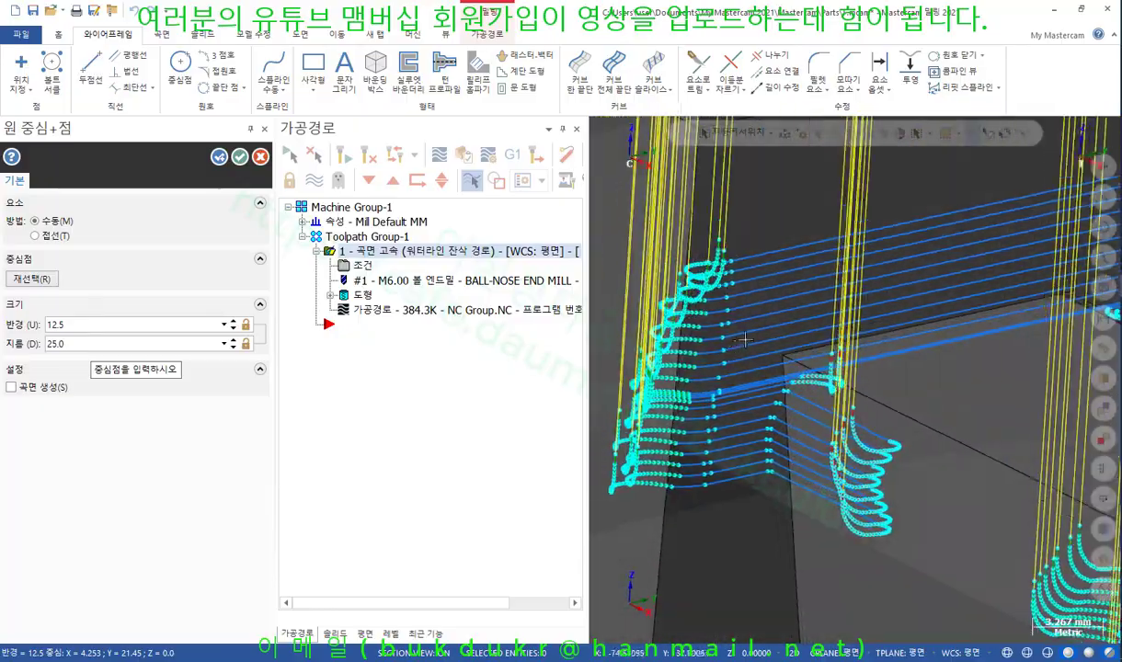
{"action": "scroll", "coordinate": [830, 354], "scroll_direction": "down", "scroll_amount": 6}
{"action": "mouse_move", "coordinate": [830, 354]}
{"action": "middle_mouse_down"}
{"action": "mouse_move", "coordinate": [842, 405]}
{"action": "mouse_move", "coordinate": [786, 348]}
{"action": "mouse_move", "coordinate": [870, 405]}
{"action": "mouse_move", "coordinate": [943, 368]}
{"action": "mouse_move", "coordinate": [888, 232]}
{"action": "middle_mouse_up"}
{"action": "scroll", "coordinate": [943, 373], "scroll_direction": "up", "scroll_amount": 6}
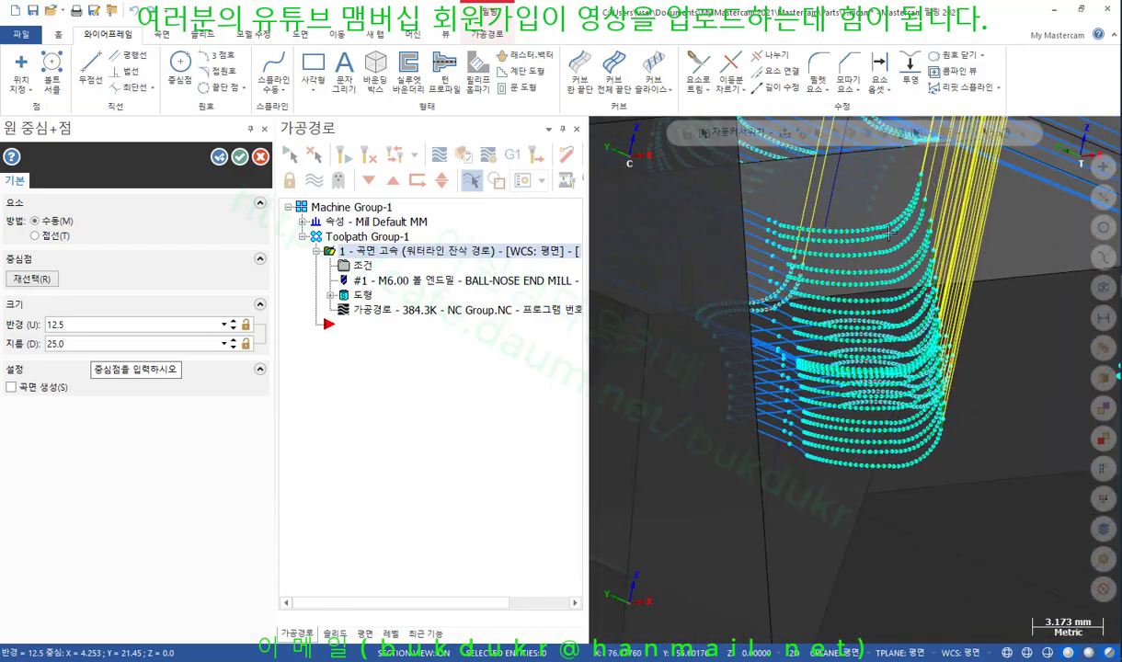
{"action": "right_click", "coordinate": [888, 232]}
{"action": "left_click", "coordinate": [911, 296]}
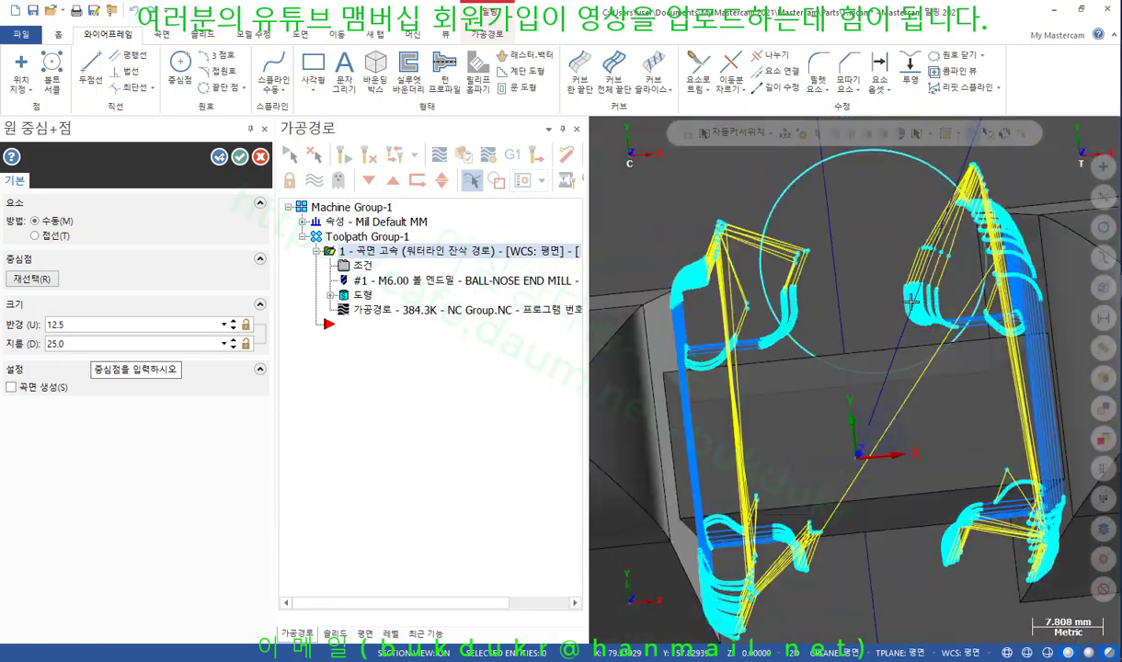
{"action": "scroll", "coordinate": [911, 302], "scroll_direction": "up", "scroll_amount": 10}
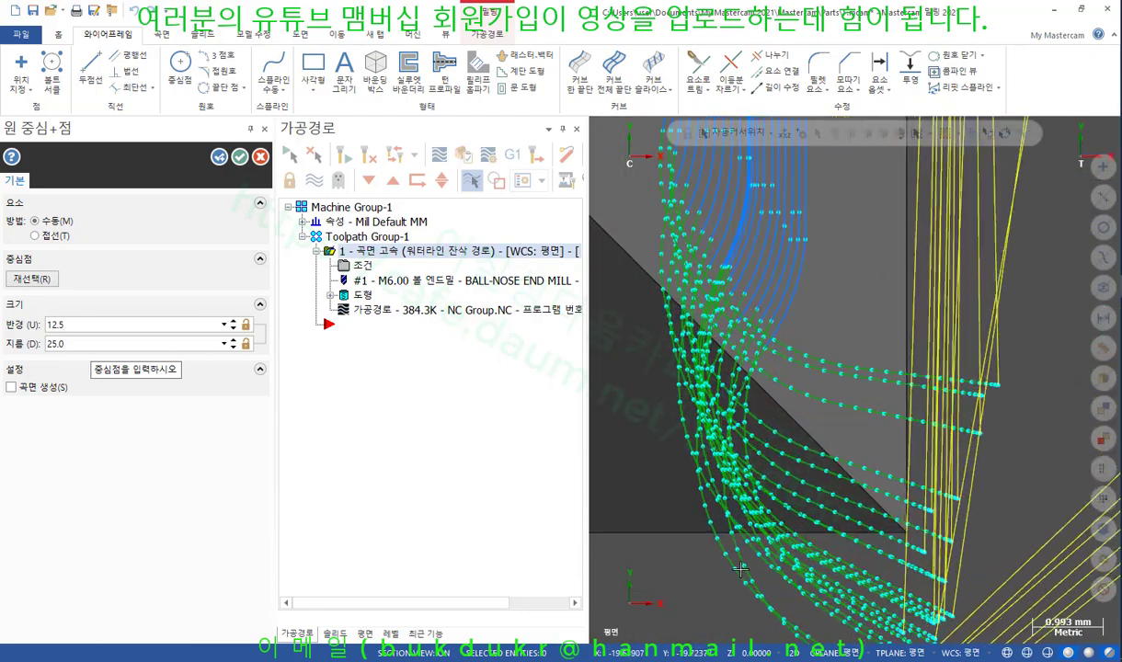
{"action": "left_click", "coordinate": [258, 158]}
Review the waterline toolpath's rest material, cut parameter, steep/shallow and transition settings
{"action": "left_click", "coordinate": [85, 265]}
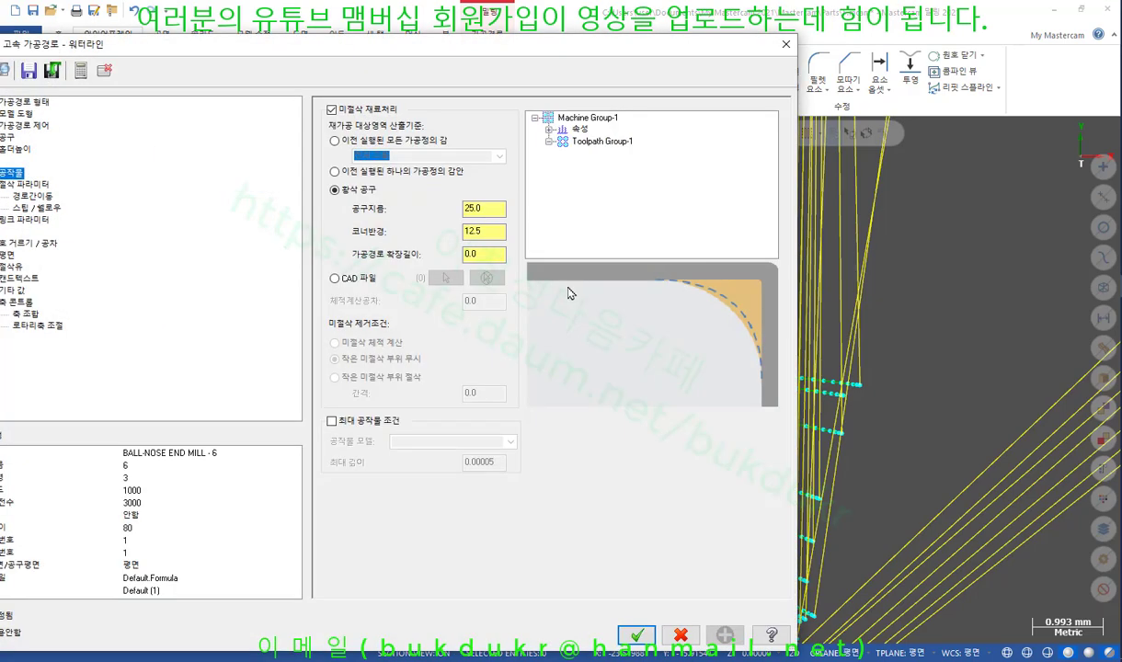
{"action": "left_click", "coordinate": [487, 232]}
{"action": "left_click_drag", "start_coordinate": [266, 61], "coordinate": [478, 61]}
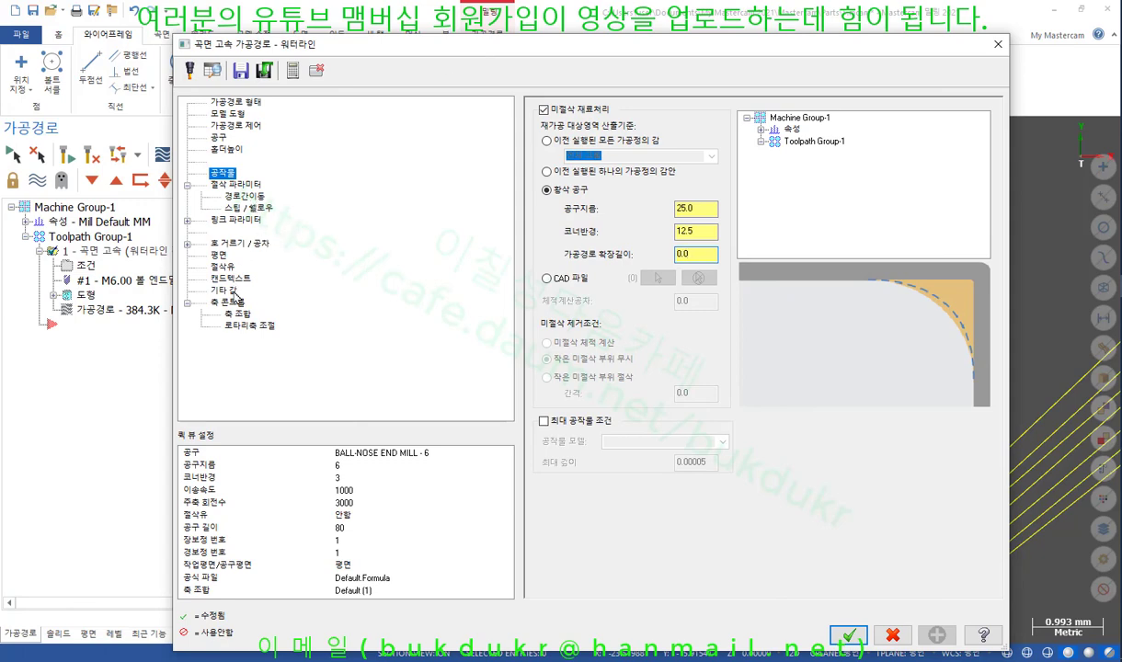
{"action": "left_click", "coordinate": [246, 185]}
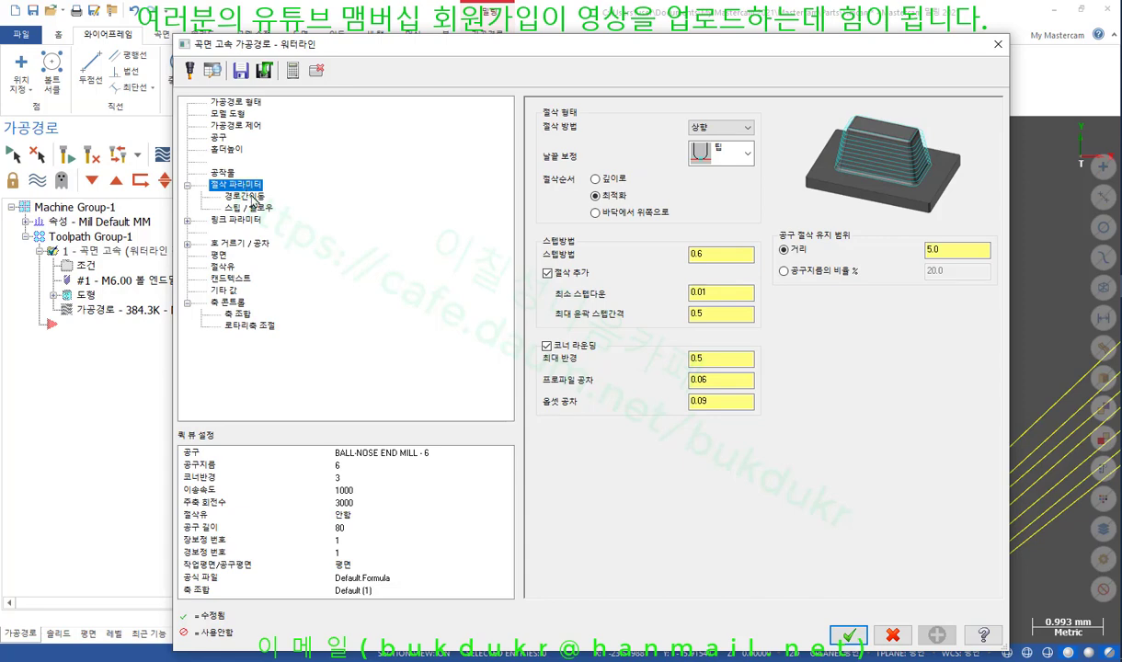
{"action": "left_click", "coordinate": [254, 207]}
{"action": "left_click", "coordinate": [243, 196]}
In the linking parameters, set the horizontal arc entry and horizontal arc exit to 1.0 and regenerate the waterline toolpath
{"action": "left_click", "coordinate": [249, 223]}
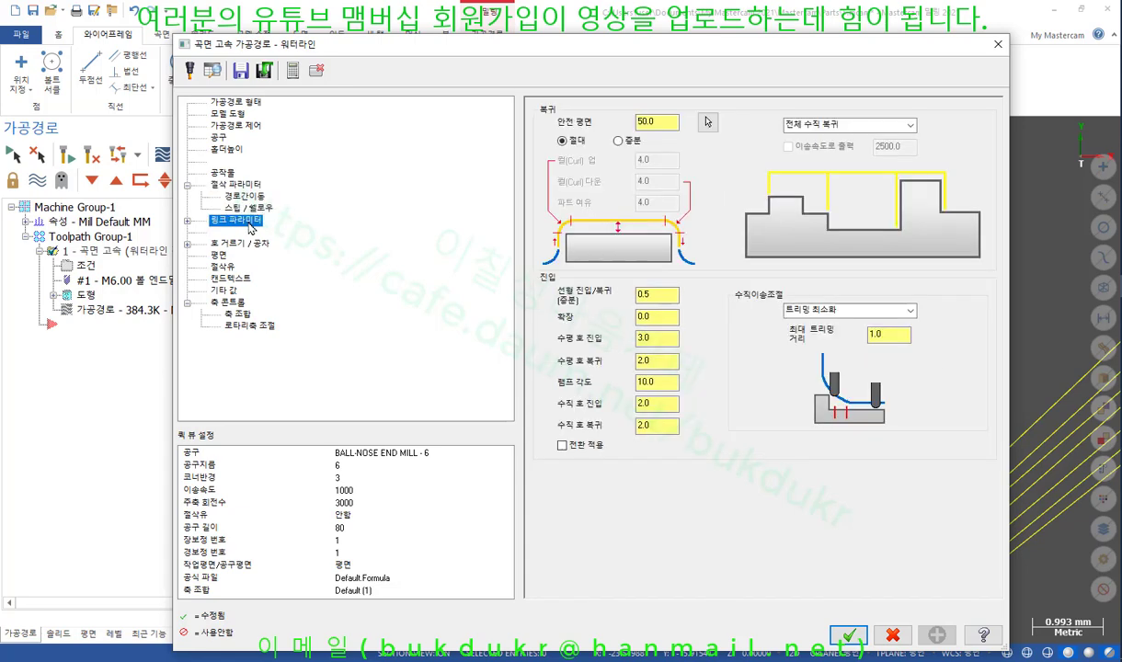
{"action": "left_click", "coordinate": [671, 340]}
{"action": "left_click_drag", "start_coordinate": [952, 53], "coordinate": [568, 111]}
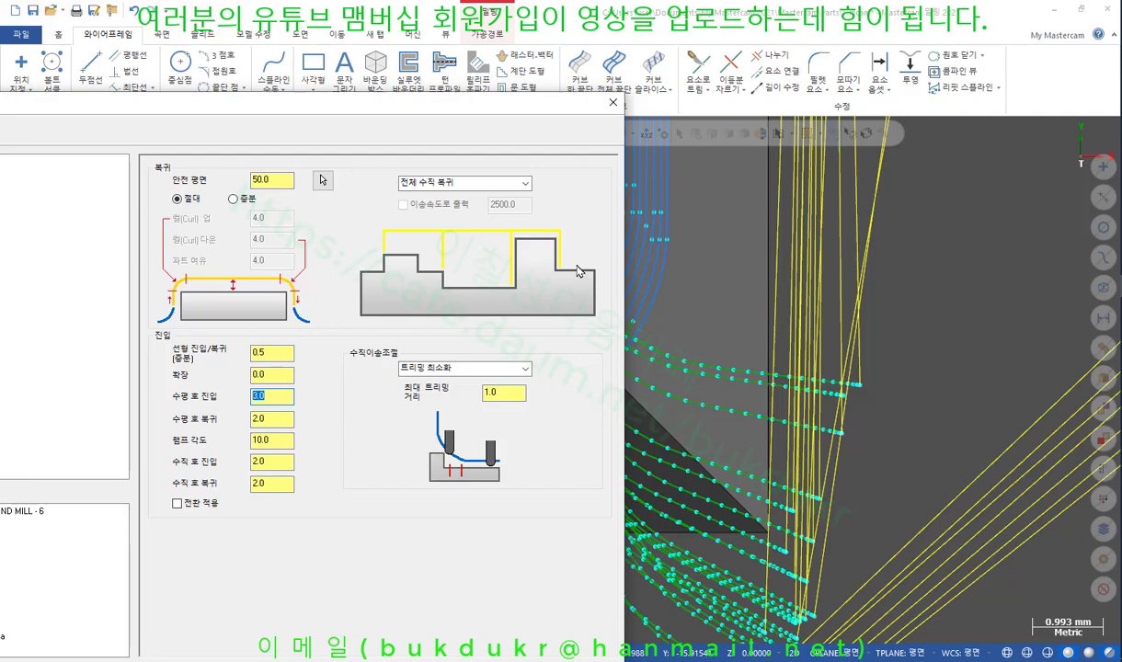
{"action": "left_click_drag", "start_coordinate": [504, 115], "coordinate": [477, 98]}
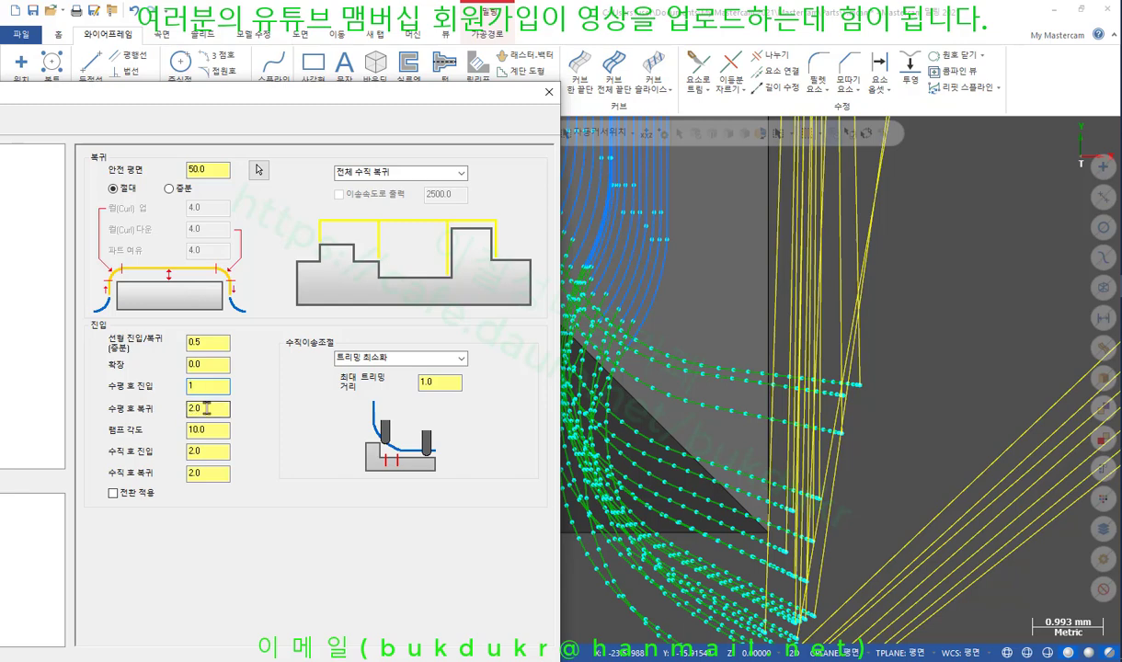
{"action": "key", "text": "Tab"}
{"action": "type", "text": "1"}
{"action": "left_click", "coordinate": [217, 388]}
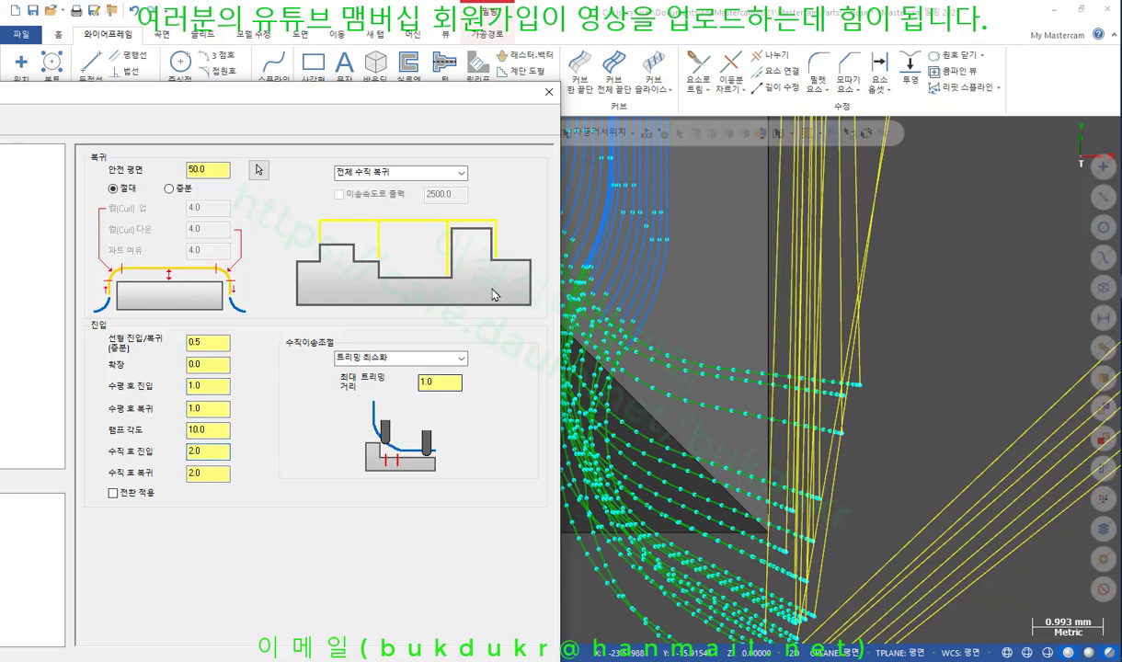
{"action": "left_click_drag", "start_coordinate": [425, 103], "coordinate": [530, 35]}
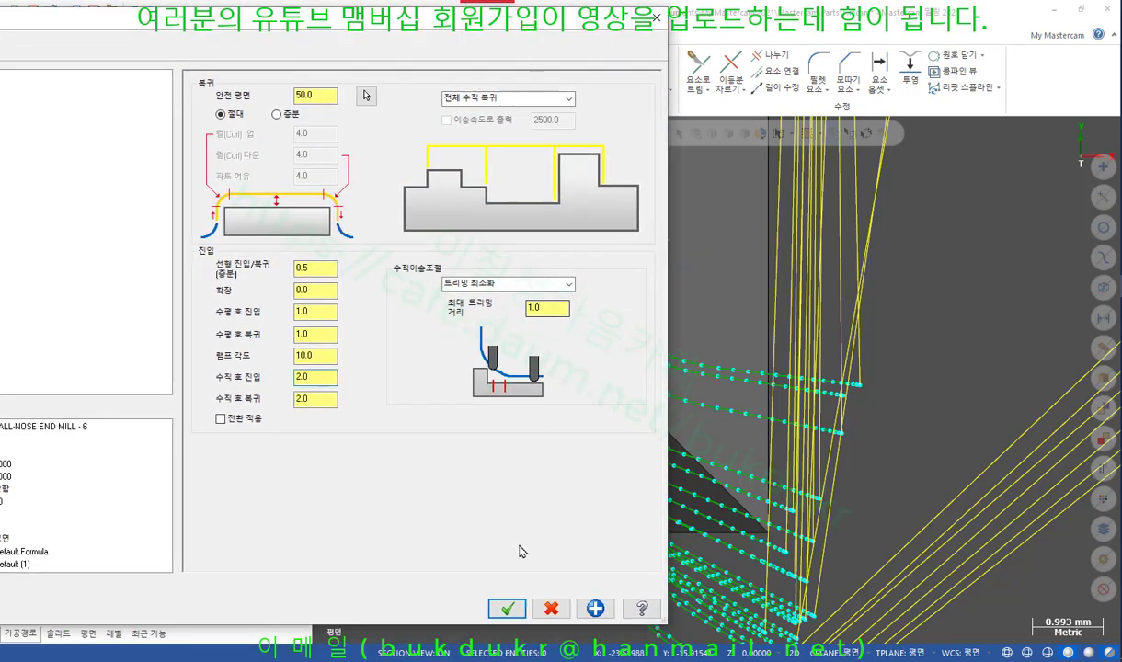
{"action": "left_click", "coordinate": [509, 605]}
{"action": "scroll", "coordinate": [714, 439], "scroll_direction": "down", "scroll_amount": 10}
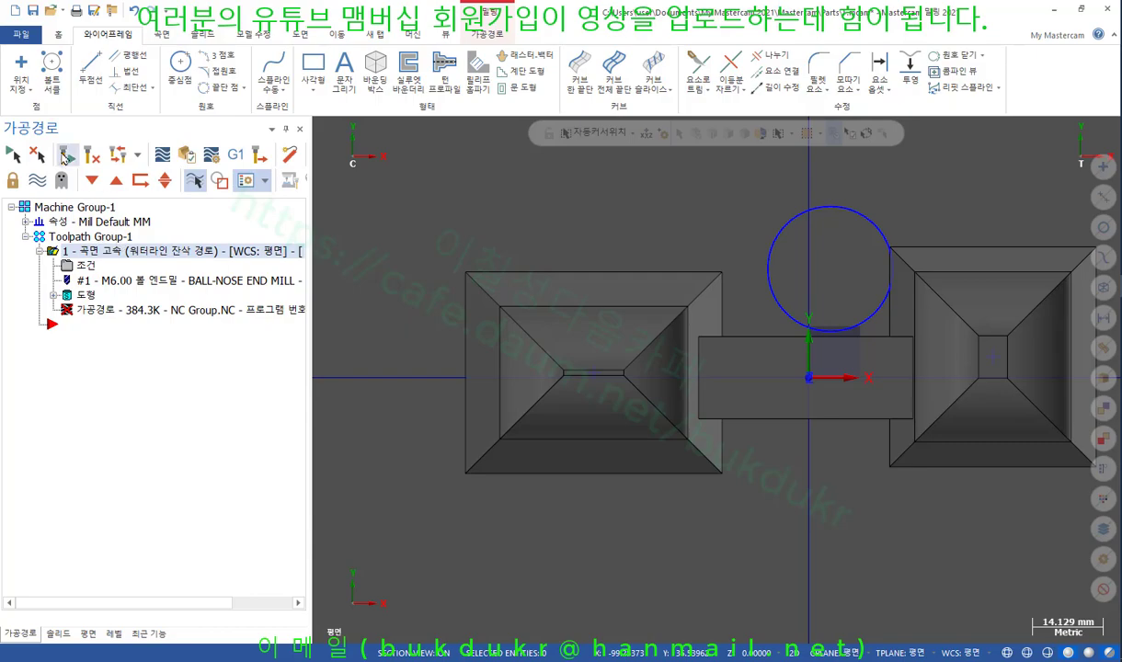
Examine the lead-in and lead-out arcs of the regenerated toolpath at the corner beside the connecting block
{"action": "scroll", "coordinate": [644, 460], "scroll_direction": "up", "scroll_amount": 8}
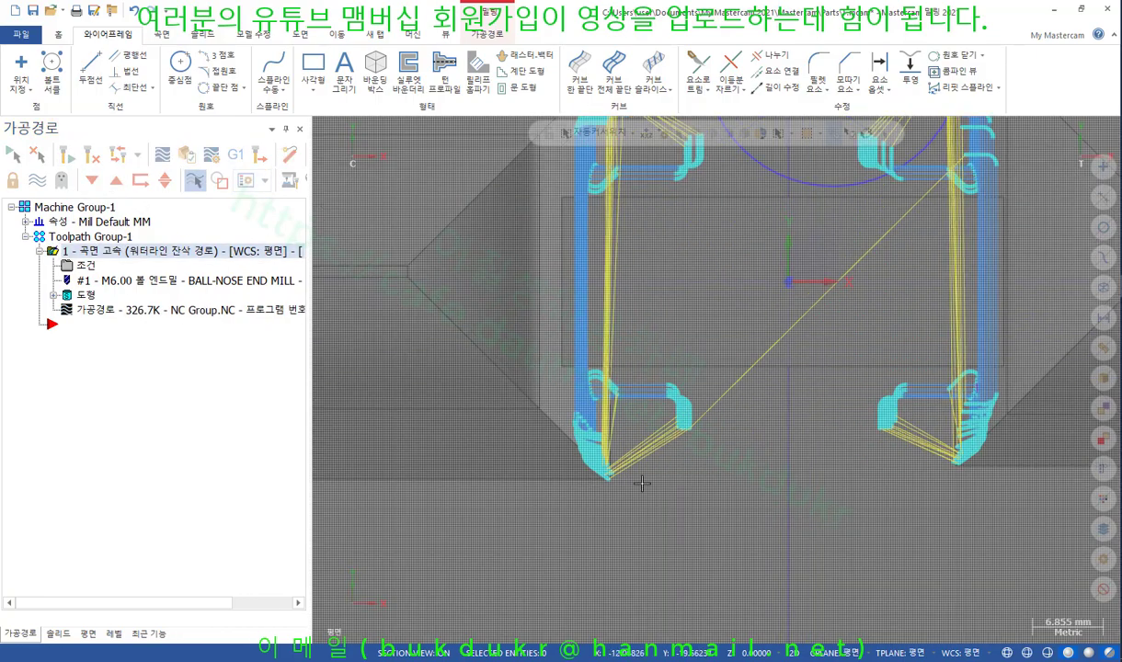
{"action": "scroll", "coordinate": [782, 313], "scroll_direction": "up", "scroll_amount": 4}
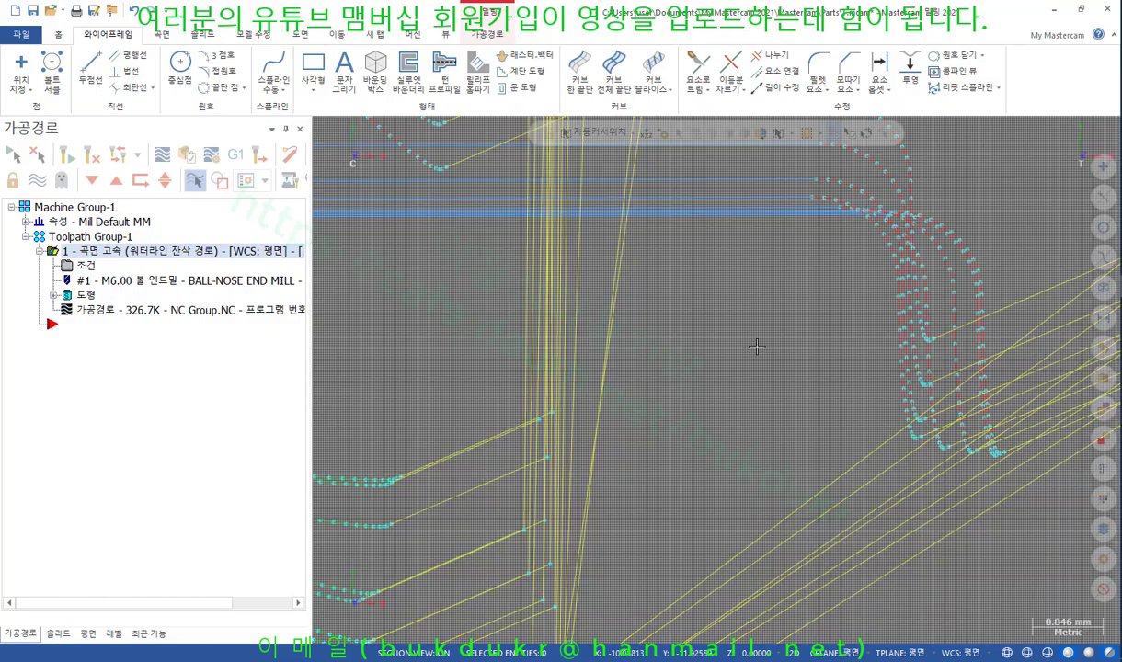
{"action": "scroll", "coordinate": [736, 358], "scroll_direction": "down", "scroll_amount": 2}
{"action": "mouse_move", "coordinate": [703, 378]}
{"action": "middle_mouse_down"}
{"action": "mouse_move", "coordinate": [706, 361]}
{"action": "mouse_move", "coordinate": [720, 374]}
{"action": "mouse_move", "coordinate": [708, 379]}
{"action": "mouse_move", "coordinate": [692, 356]}
{"action": "middle_mouse_up"}
{"action": "scroll", "coordinate": [690, 380], "scroll_direction": "down", "scroll_amount": 2}
{"action": "scroll", "coordinate": [722, 486], "scroll_direction": "down", "scroll_amount": 2}
{"action": "middle_click_drag", "start_coordinate": [721, 486], "coordinate": [707, 439]}
Change the waterline's transition type from tangential ramp to straight and regenerate the toolpath
{"action": "left_click", "coordinate": [85, 265]}
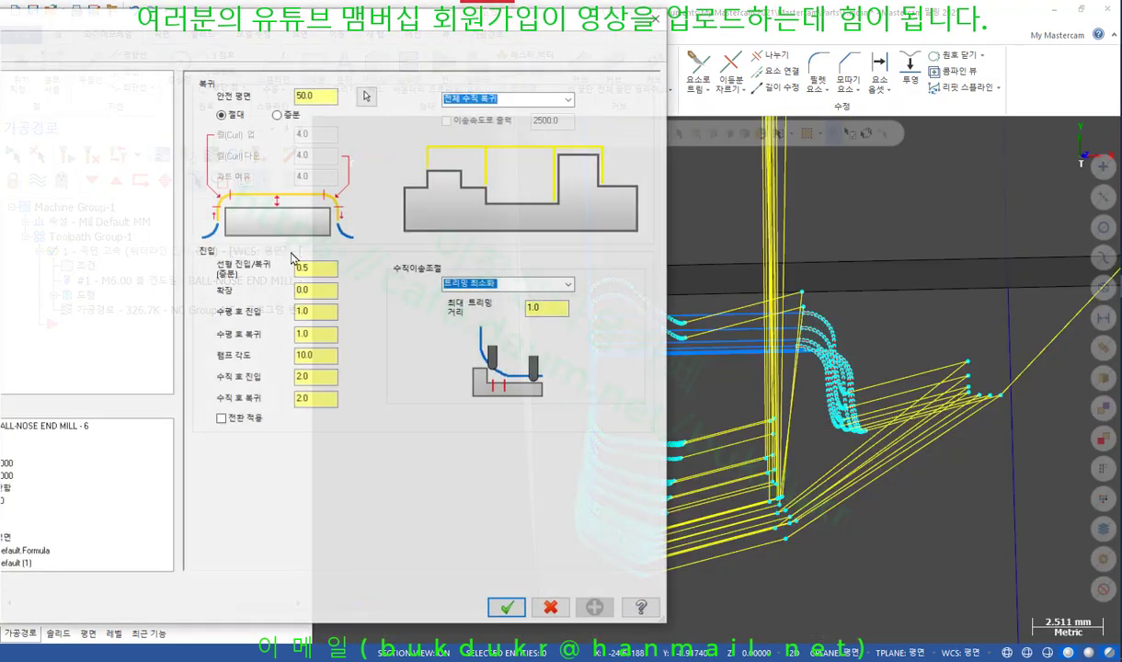
{"action": "left_click_drag", "start_coordinate": [230, 30], "coordinate": [552, 43]}
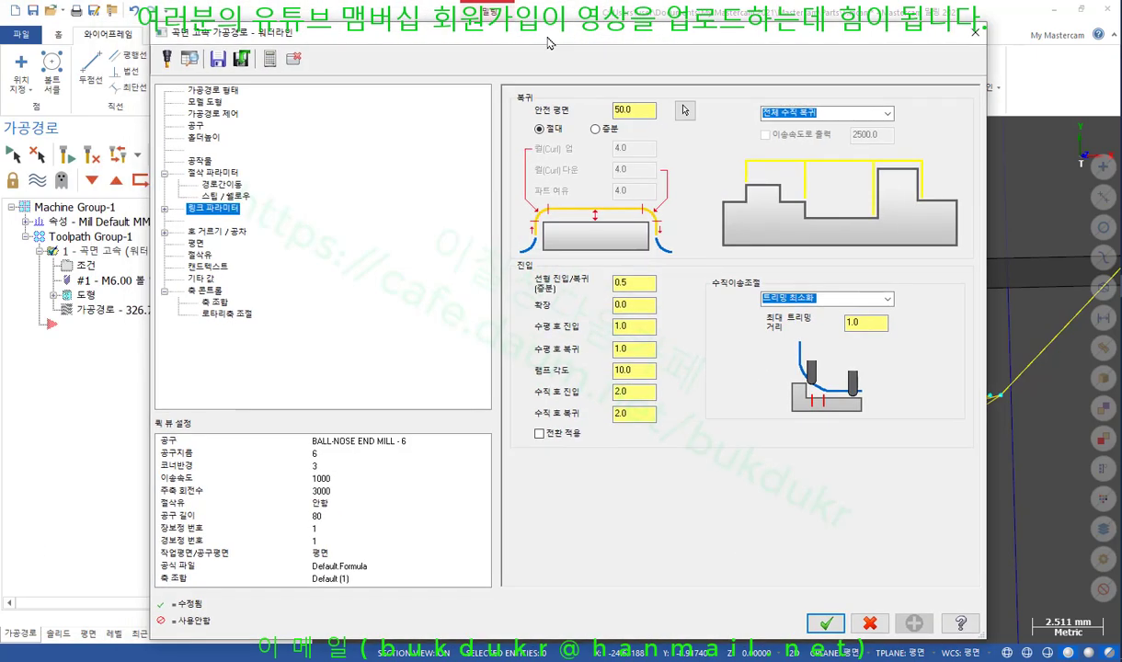
{"action": "left_click", "coordinate": [219, 187]}
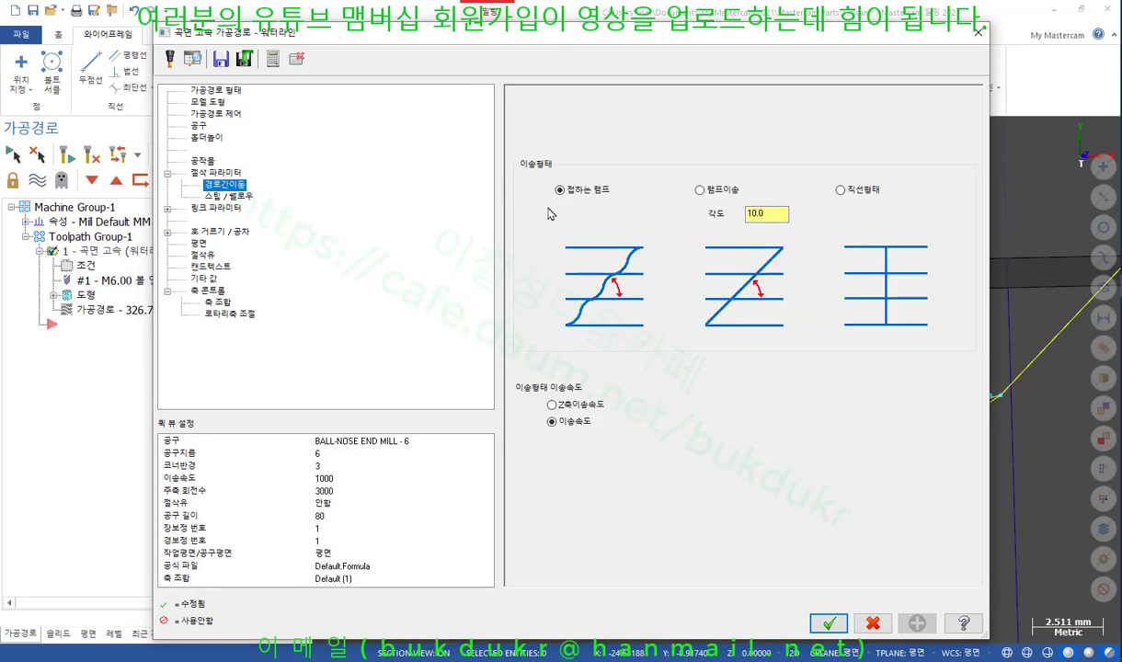
{"action": "left_click", "coordinate": [841, 190]}
{"action": "left_click", "coordinate": [829, 624]}
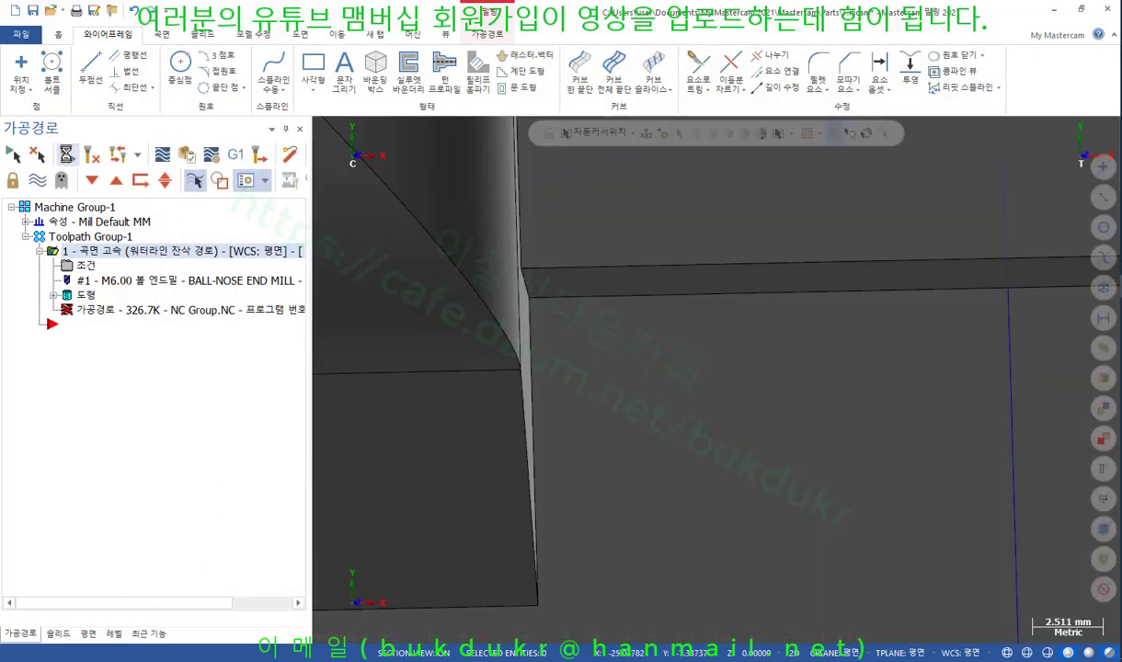
{"action": "left_click", "coordinate": [67, 155]}
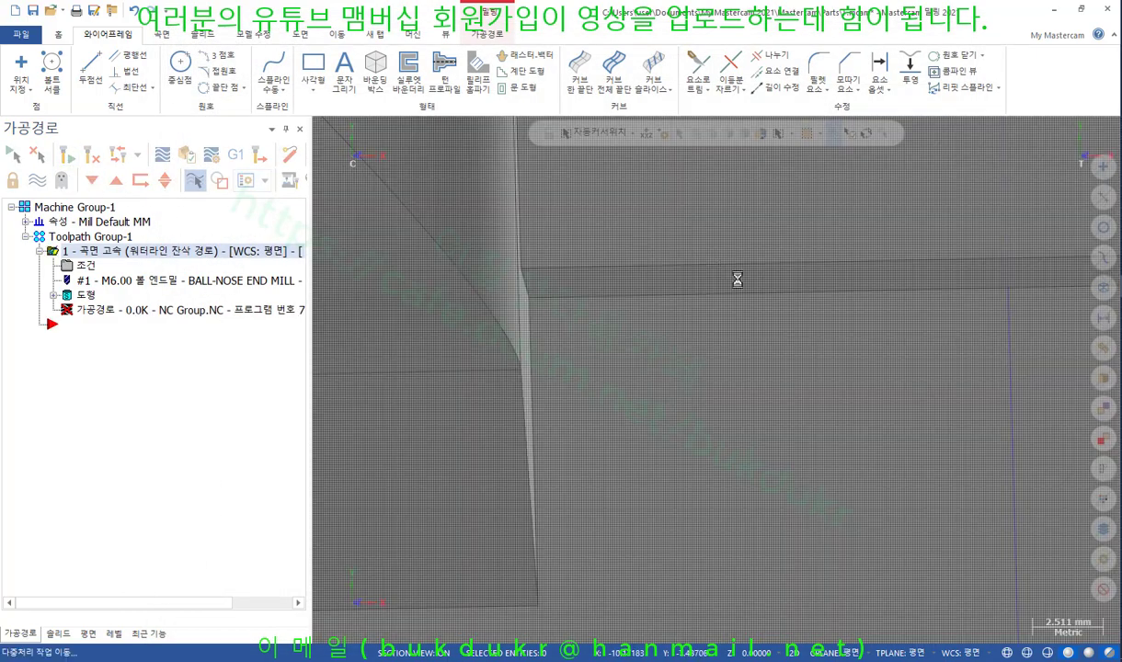
Examine the toolpath with straight transitions at the corners between the connecting block and both bosses
{"action": "scroll", "coordinate": [695, 334], "scroll_direction": "down", "scroll_amount": 2}
{"action": "mouse_move", "coordinate": [671, 342]}
{"action": "middle_mouse_down"}
{"action": "mouse_move", "coordinate": [662, 317]}
{"action": "mouse_move", "coordinate": [540, 280]}
{"action": "middle_mouse_up"}
{"action": "scroll", "coordinate": [772, 484], "scroll_direction": "down", "scroll_amount": 4}
{"action": "middle_click_drag", "start_coordinate": [648, 319], "coordinate": [627, 291]}
{"action": "scroll", "coordinate": [627, 291], "scroll_direction": "up", "scroll_amount": 6}
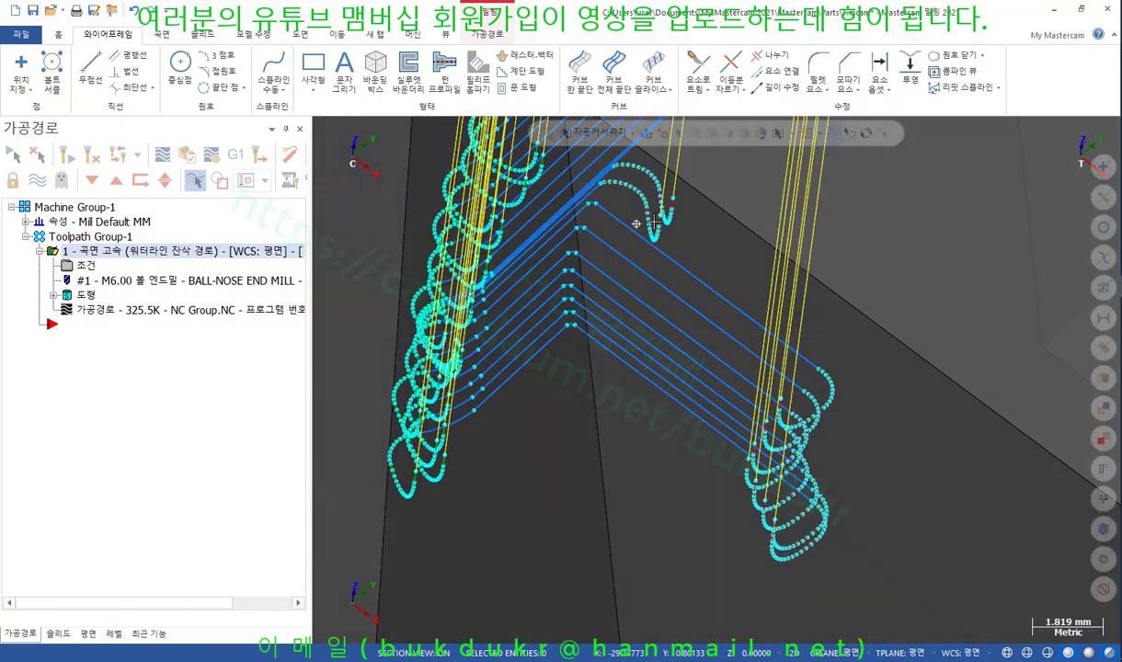
{"action": "mouse_move", "coordinate": [654, 224]}
{"action": "middle_mouse_down"}
{"action": "mouse_move", "coordinate": [656, 398]}
{"action": "mouse_move", "coordinate": [619, 354]}
{"action": "mouse_move", "coordinate": [574, 351]}
{"action": "mouse_move", "coordinate": [547, 380]}
{"action": "mouse_move", "coordinate": [609, 409]}
{"action": "mouse_move", "coordinate": [734, 410]}
{"action": "mouse_move", "coordinate": [744, 434]}
{"action": "mouse_move", "coordinate": [766, 425]}
{"action": "middle_mouse_up"}
{"action": "scroll", "coordinate": [619, 353], "scroll_direction": "down", "scroll_amount": 2}
{"action": "scroll", "coordinate": [548, 380], "scroll_direction": "down", "scroll_amount": 4}
{"action": "scroll", "coordinate": [547, 380], "scroll_direction": "down", "scroll_amount": 3}
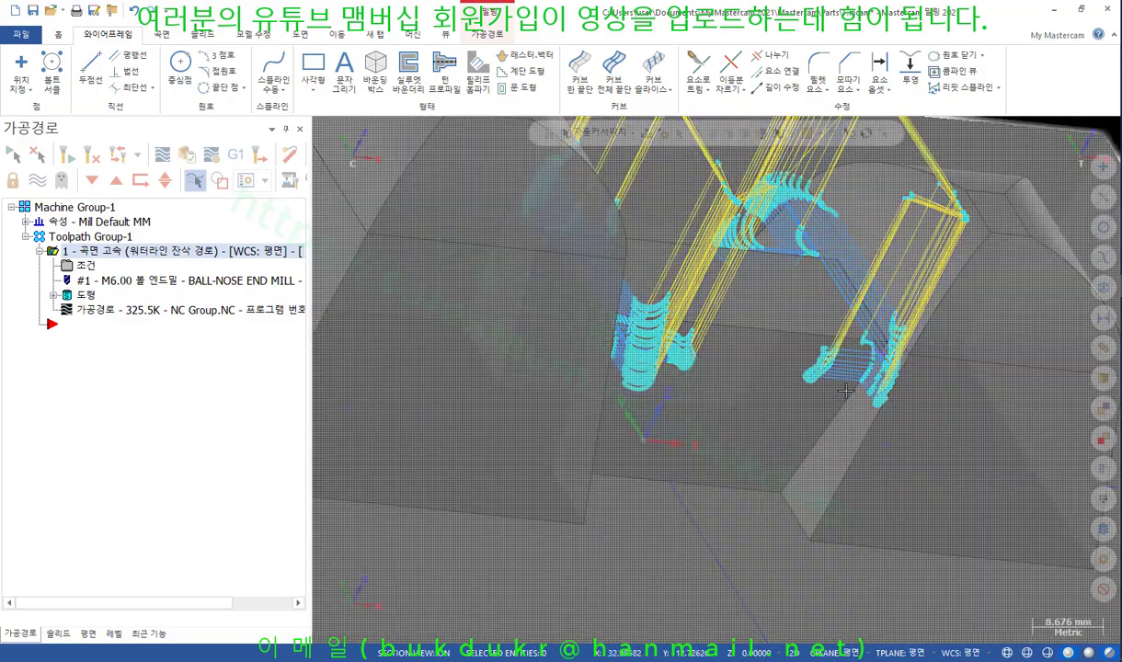
{"action": "scroll", "coordinate": [901, 333], "scroll_direction": "up", "scroll_amount": 6}
{"action": "middle_click_drag", "start_coordinate": [867, 312], "coordinate": [794, 278]}
{"action": "scroll", "coordinate": [868, 313], "scroll_direction": "down", "scroll_amount": 3}
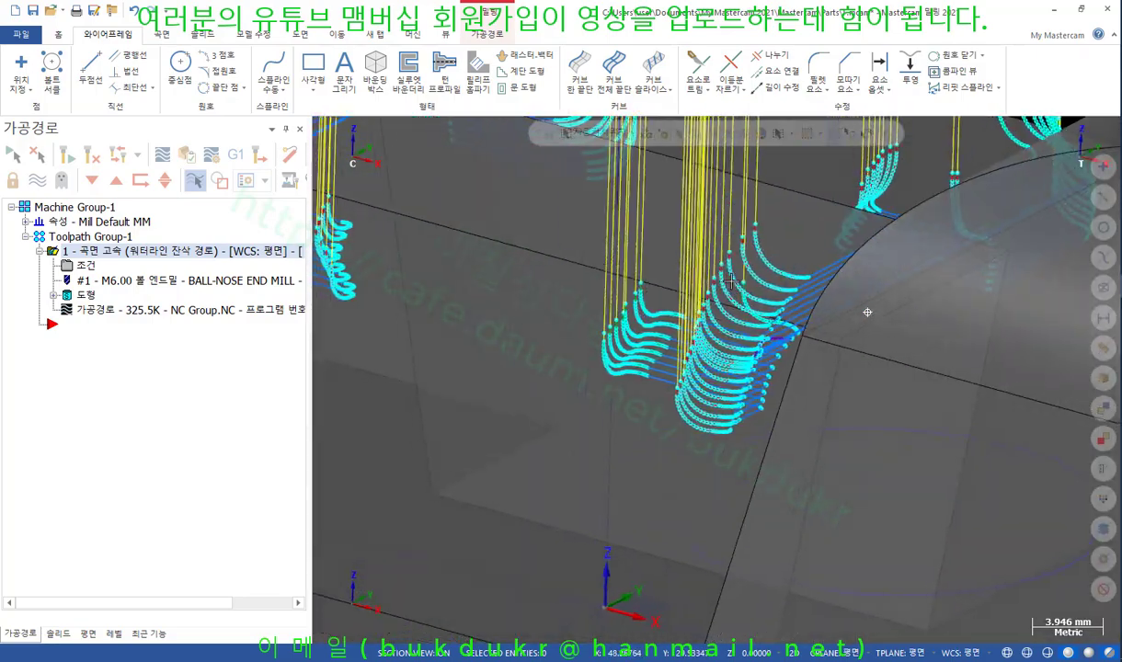
{"action": "middle_click_drag", "start_coordinate": [867, 312], "coordinate": [692, 406]}
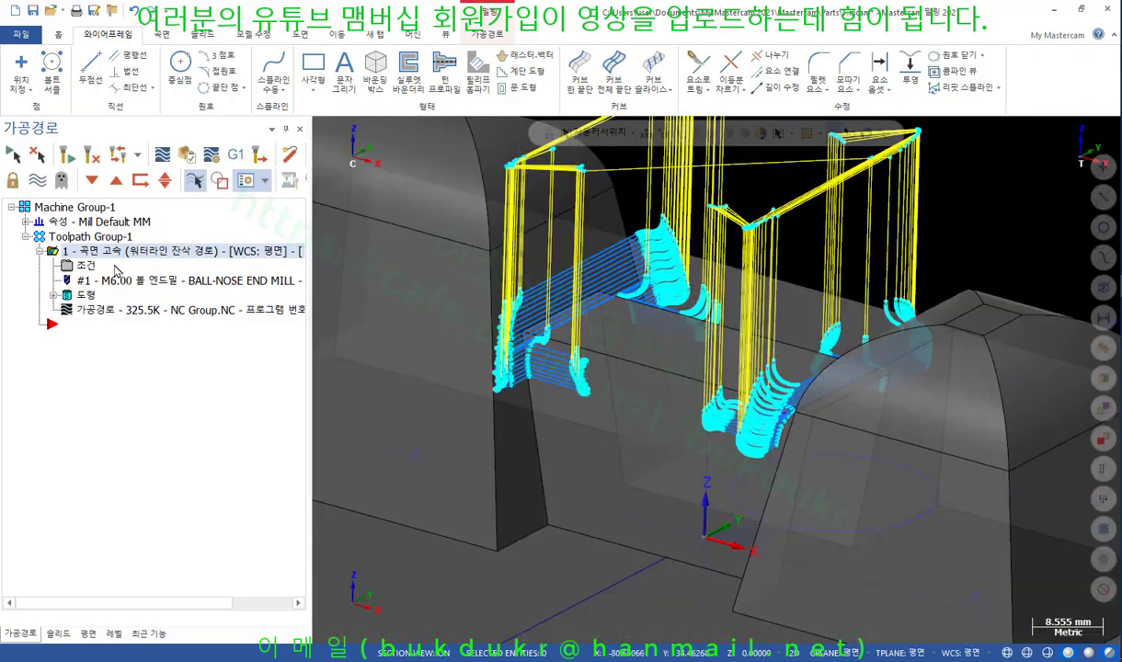
{"action": "left_click", "coordinate": [86, 266]}
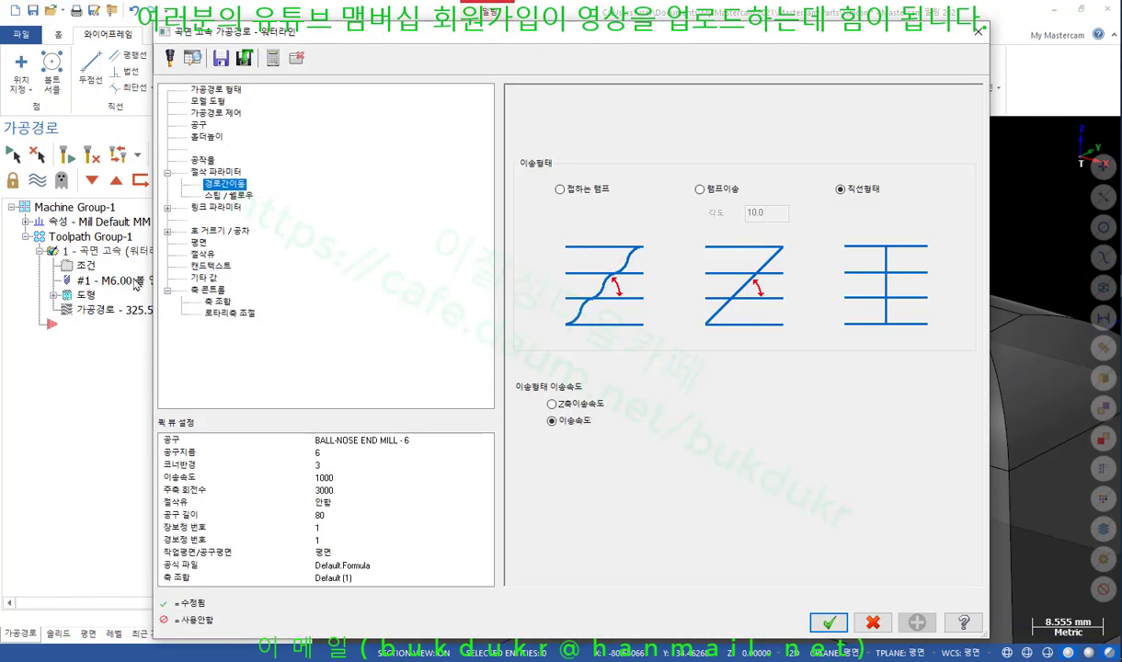
{"action": "left_click", "coordinate": [829, 622]}
{"action": "scroll", "coordinate": [724, 412], "scroll_direction": "down", "scroll_amount": 4}
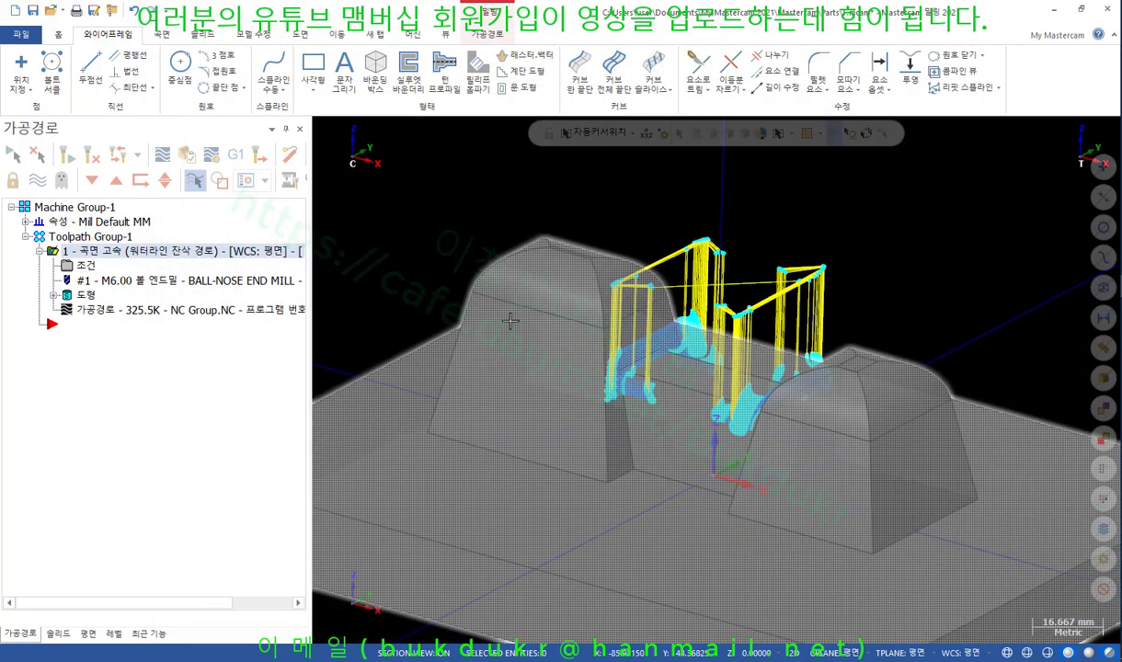
{"action": "scroll", "coordinate": [511, 321], "scroll_direction": "up", "scroll_amount": 3}
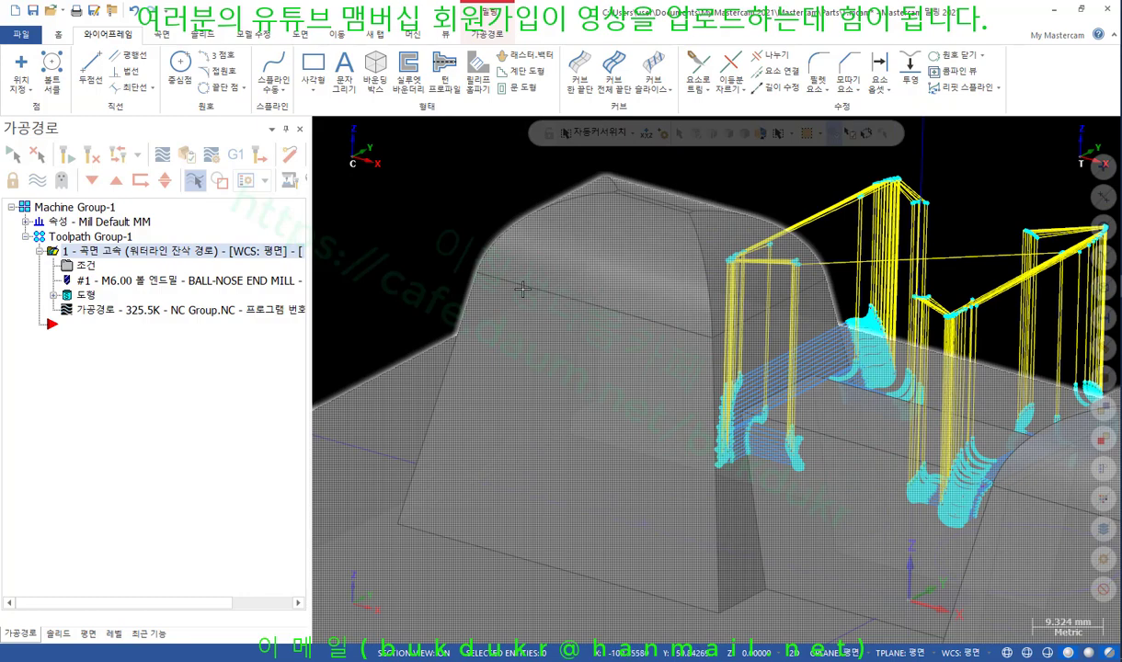
{"action": "scroll", "coordinate": [521, 289], "scroll_direction": "down", "scroll_amount": 2}
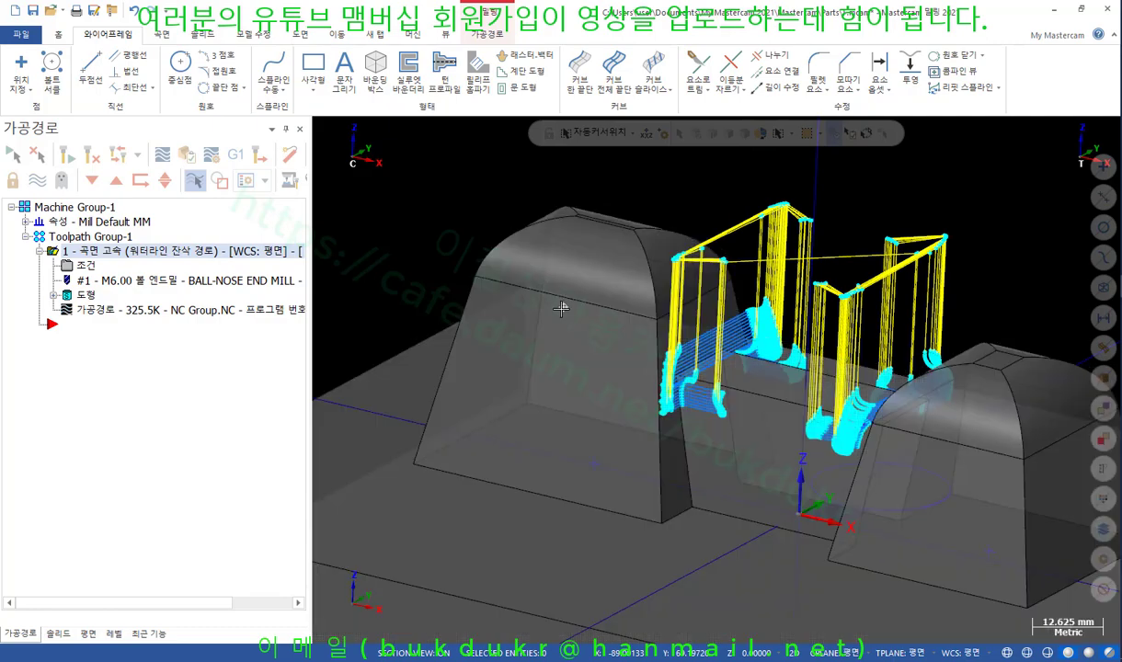
{"action": "middle_click_drag", "start_coordinate": [565, 306], "coordinate": [549, 318]}
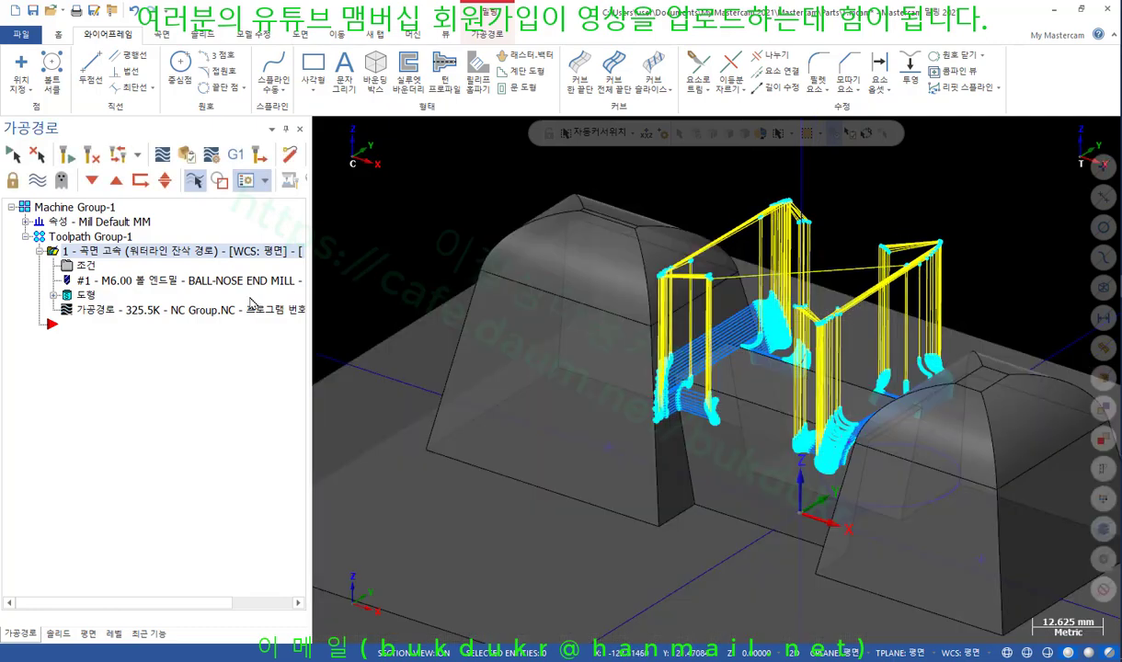
Turn off rest material machining in the waterline toolpath's stock settings
{"action": "left_click", "coordinate": [83, 265]}
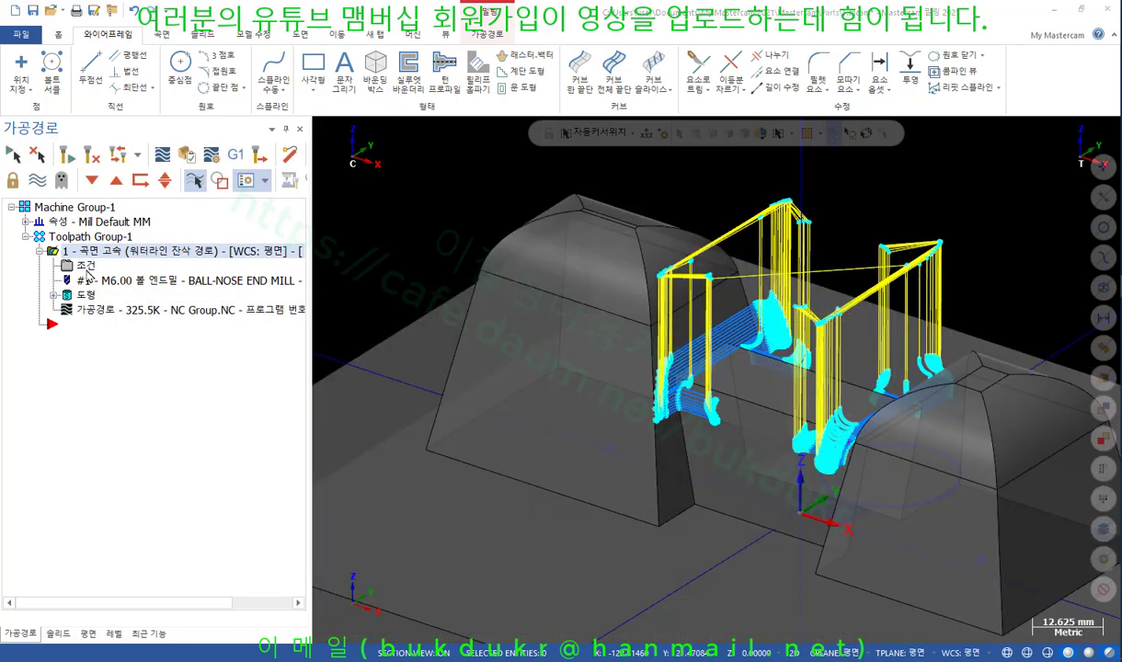
{"action": "left_click", "coordinate": [203, 160]}
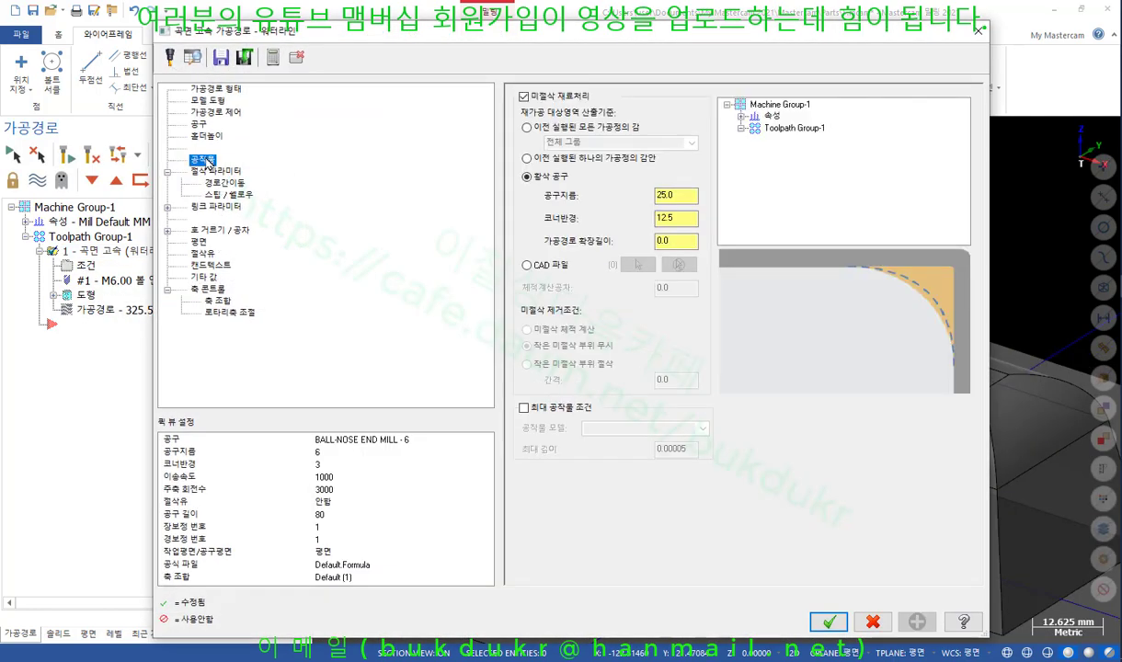
{"action": "left_click", "coordinate": [524, 97]}
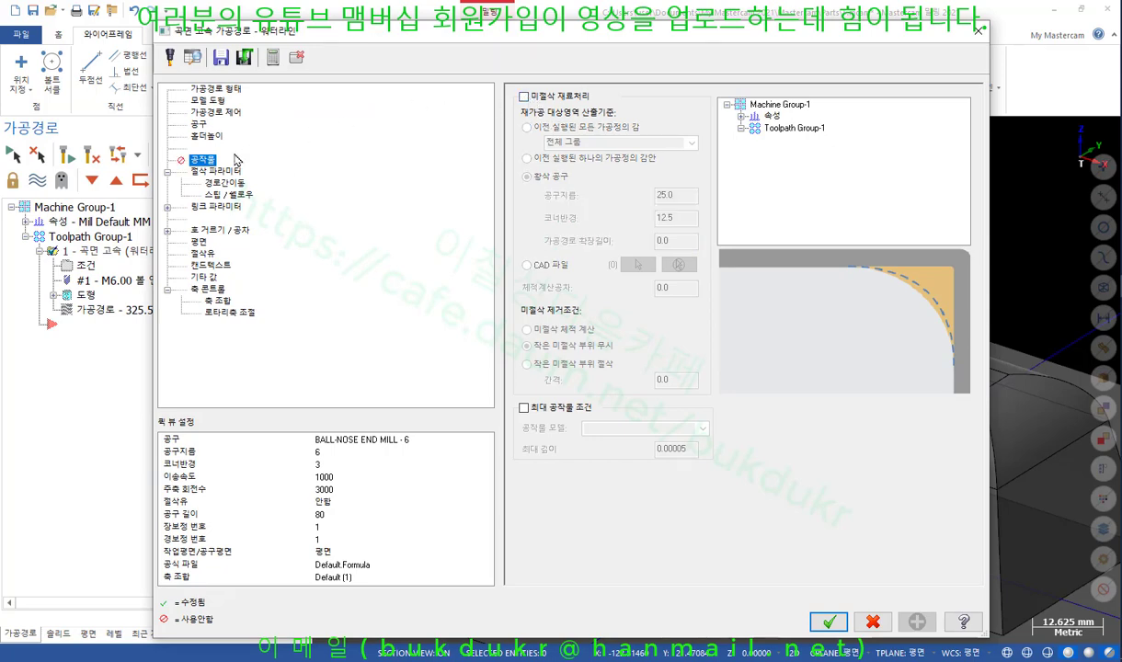
{"action": "left_click", "coordinate": [228, 91]}
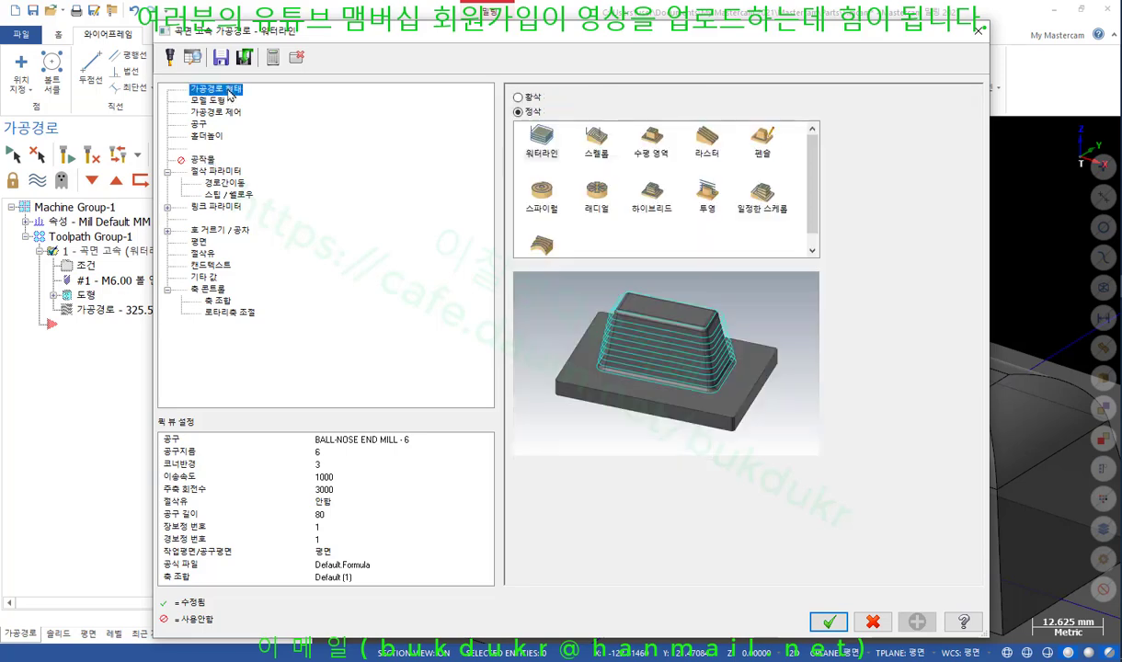
Clear the machining geometry group and reselect only the arched upper front face of the taller boss
{"action": "left_click", "coordinate": [208, 102]}
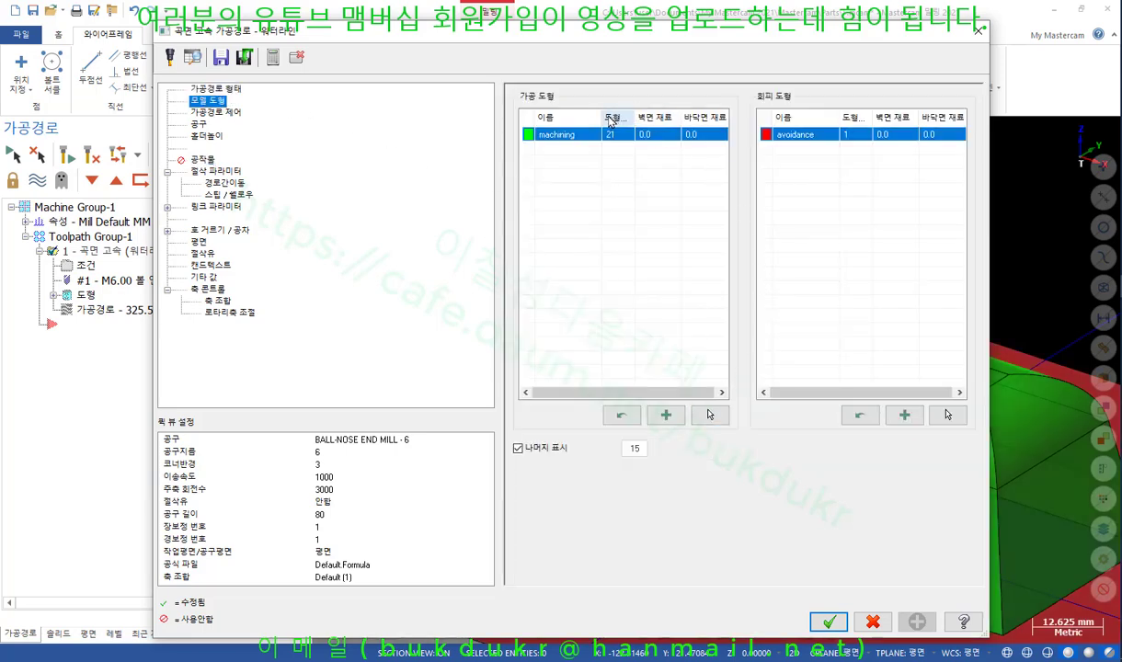
{"action": "right_click", "coordinate": [579, 133]}
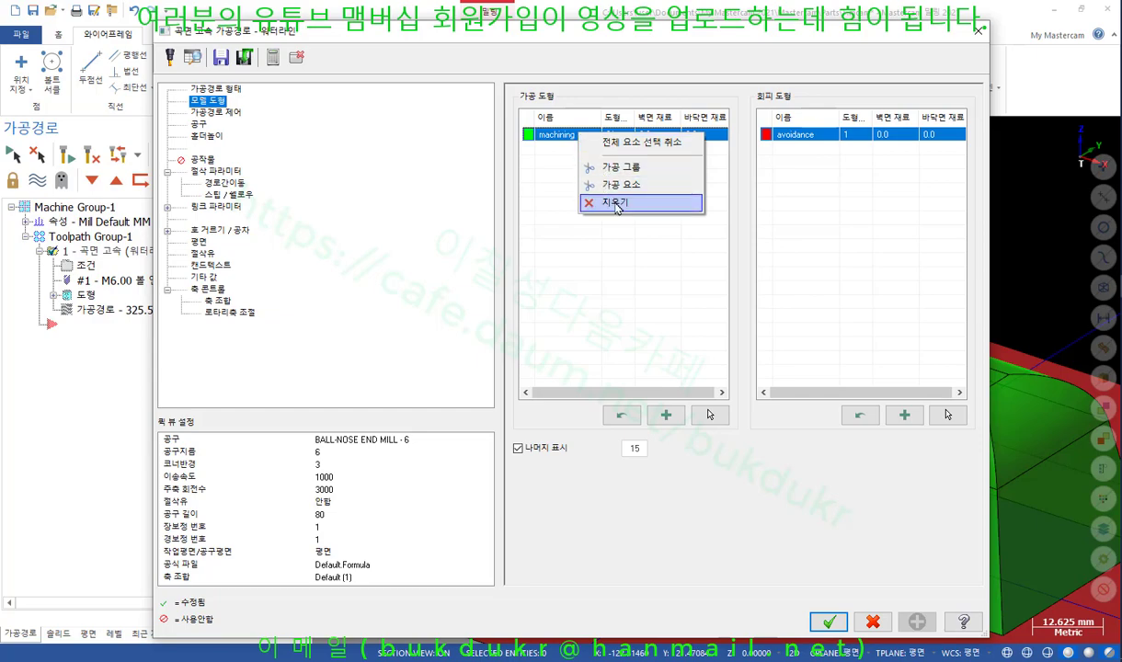
{"action": "left_click", "coordinate": [626, 145]}
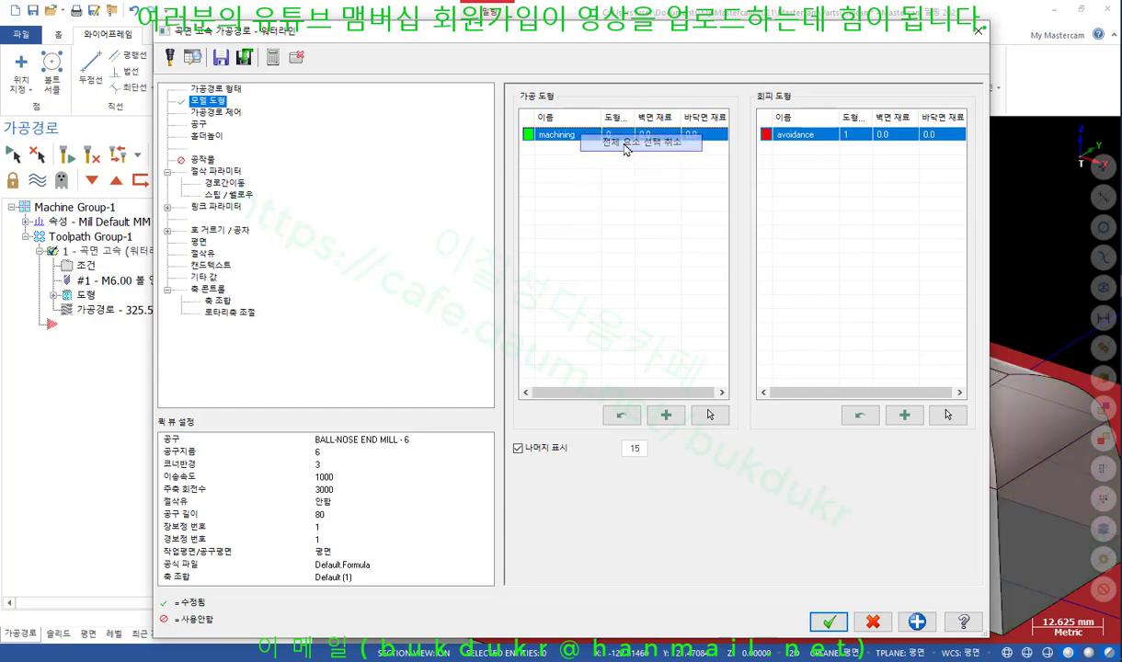
{"action": "left_click", "coordinate": [710, 415]}
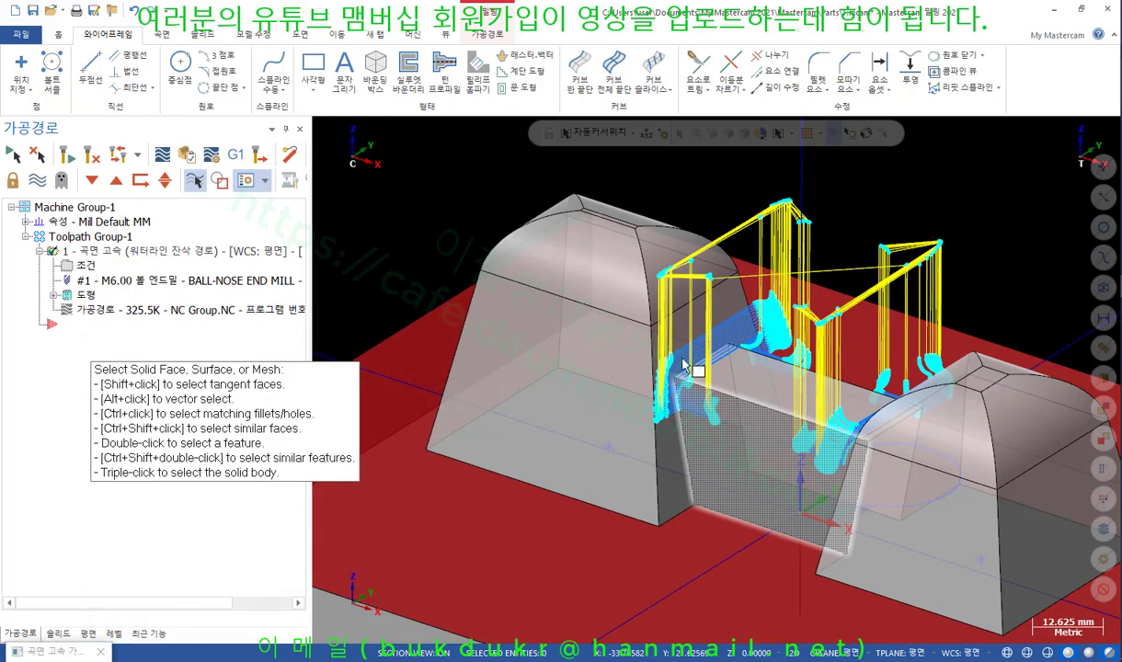
{"action": "left_click", "coordinate": [589, 230]}
{"action": "scroll", "coordinate": [600, 241], "scroll_direction": "up", "scroll_amount": 2}
{"action": "scroll", "coordinate": [809, 281], "scroll_direction": "up", "scroll_amount": 2}
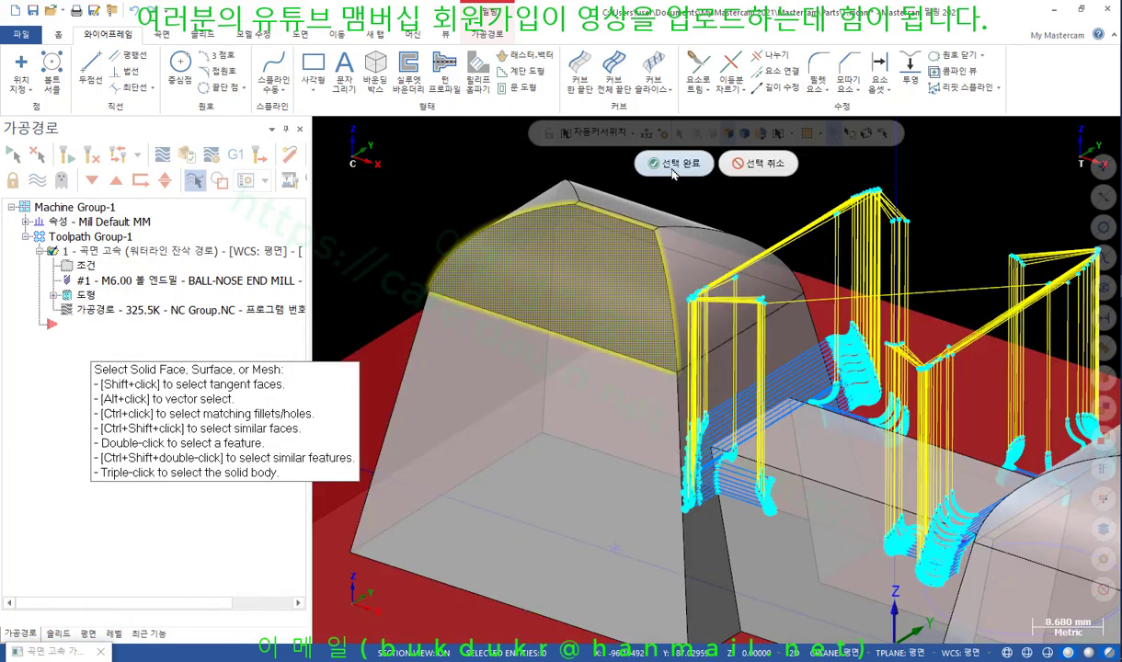
{"action": "left_click", "coordinate": [647, 165]}
Deselect all entities from the waterline's avoidance geometry group
{"action": "left_click_drag", "start_coordinate": [803, 35], "coordinate": [694, 68]}
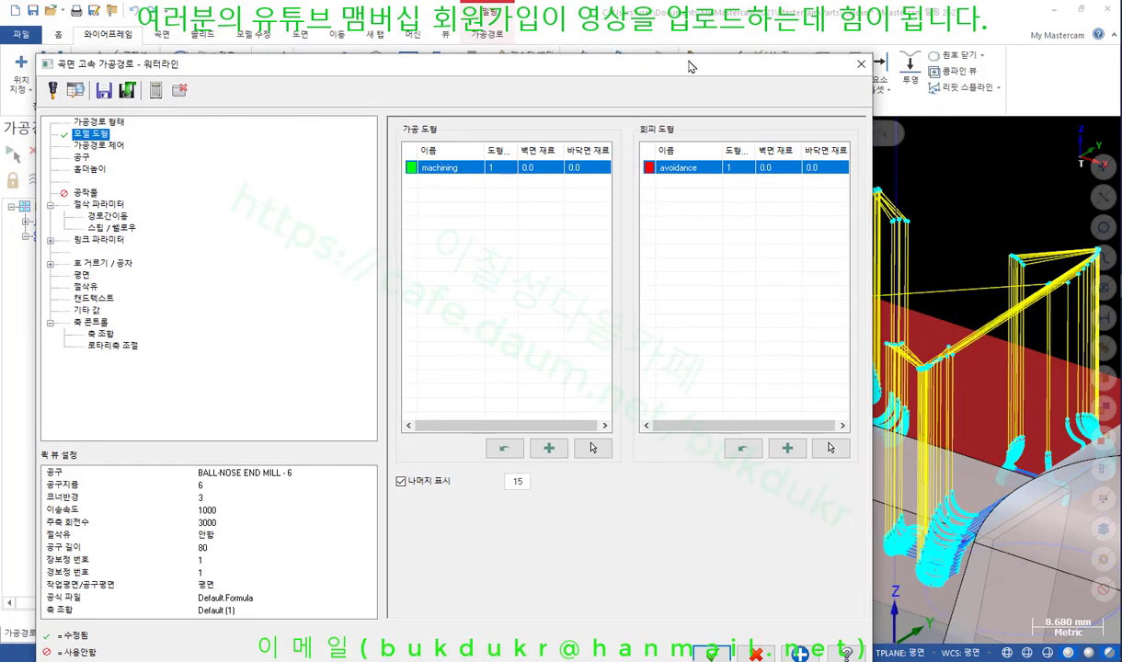
{"action": "right_click", "coordinate": [716, 173]}
{"action": "left_click", "coordinate": [759, 177]}
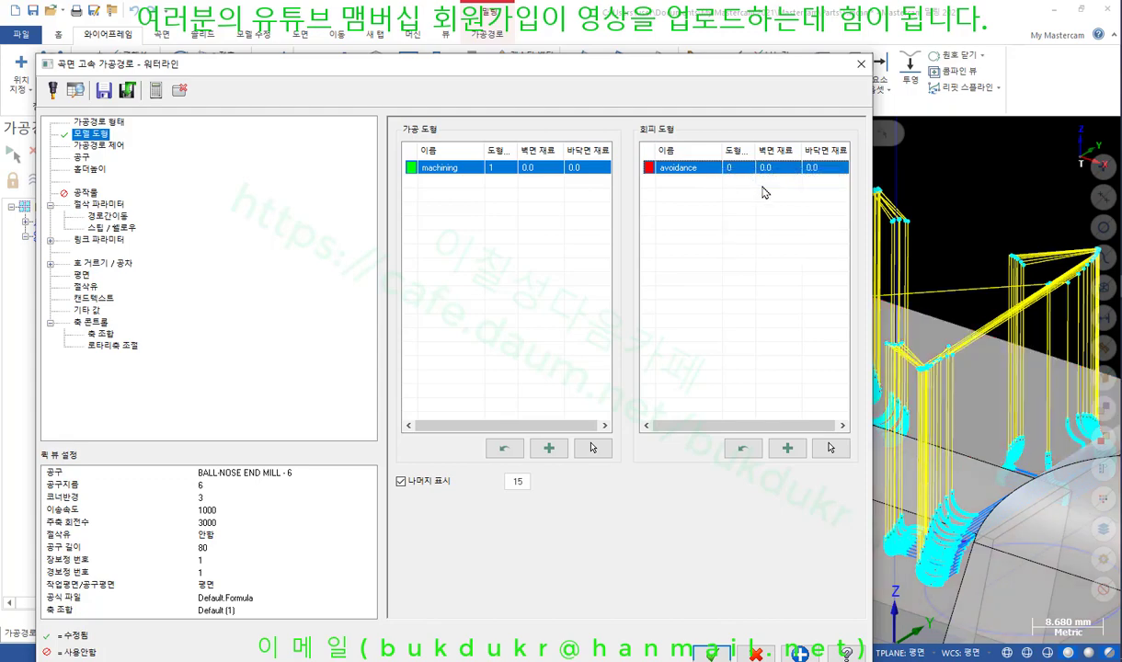
{"action": "left_click_drag", "start_coordinate": [425, 67], "coordinate": [719, 69]}
Change the cutting method in the waterline's cut parameters
{"action": "left_click", "coordinate": [386, 146]}
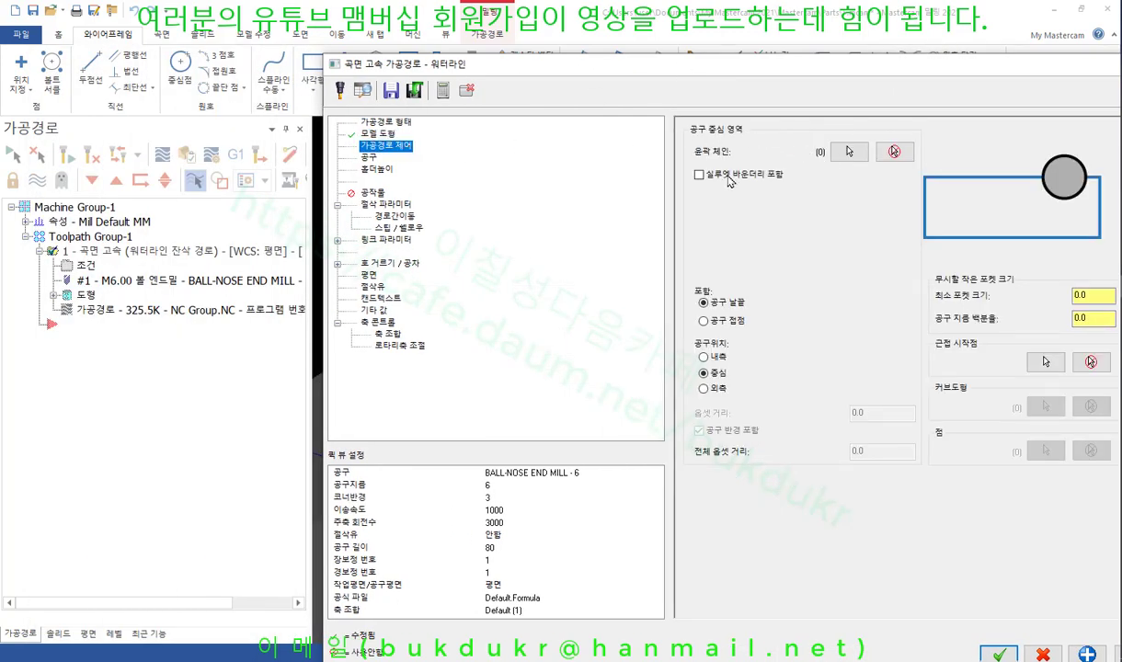
{"action": "left_click", "coordinate": [370, 160]}
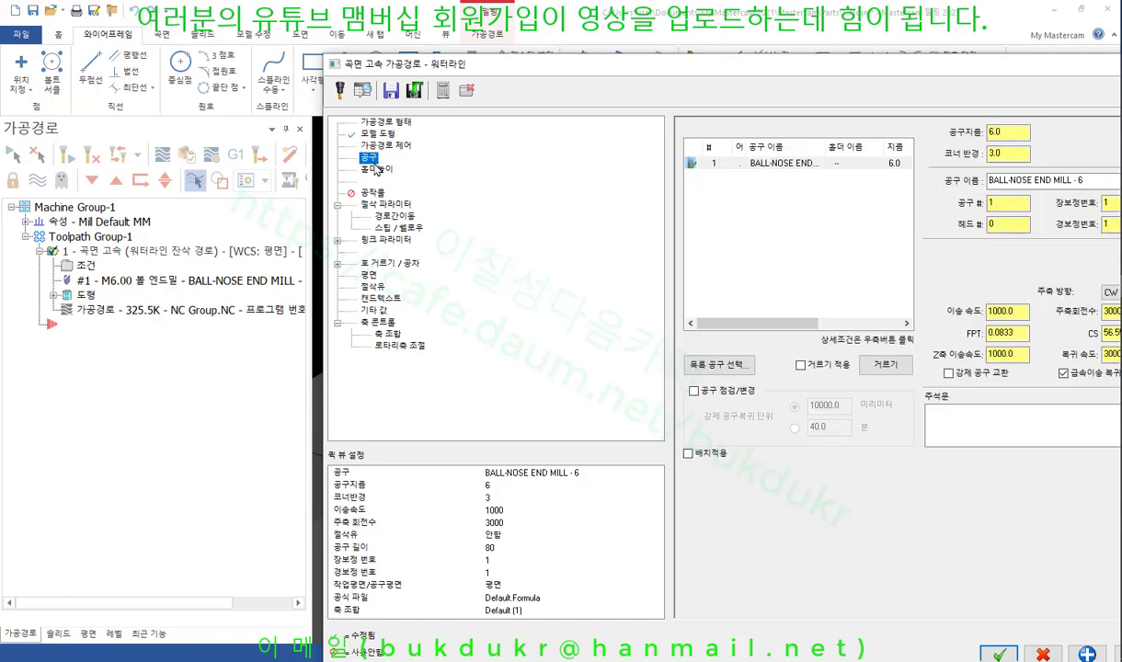
{"action": "left_click", "coordinate": [386, 205]}
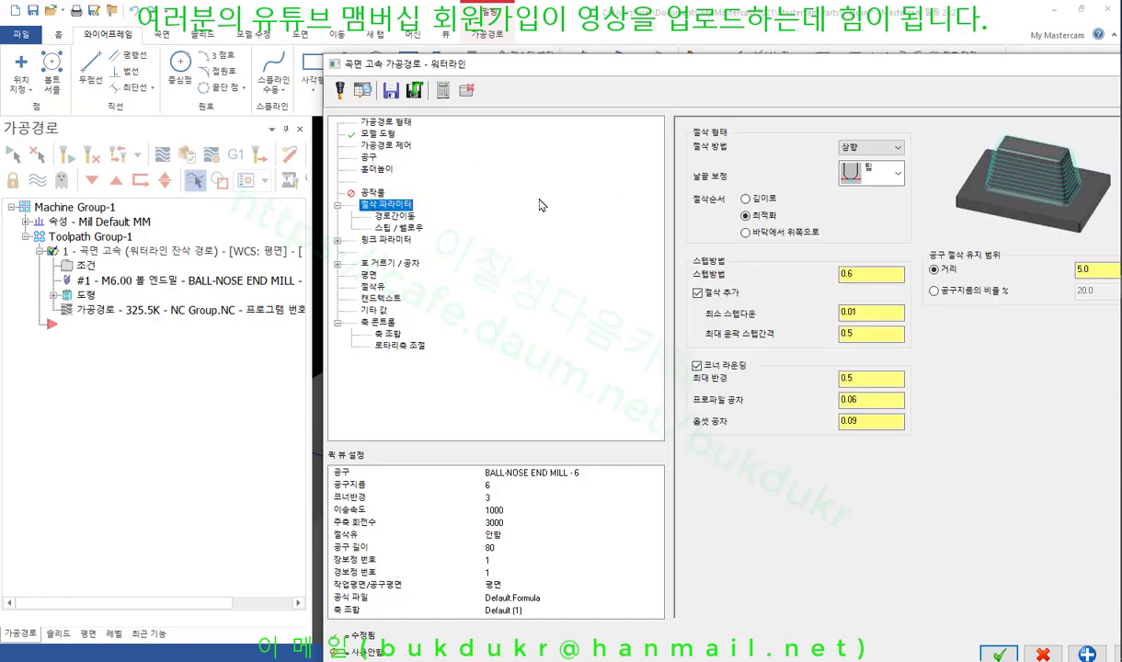
{"action": "left_click", "coordinate": [883, 147]}
{"action": "left_click", "coordinate": [860, 168]}
In the steep/shallow settings, set the start angle to 0.0 and detect the Z depth limits from the selected geometry
{"action": "left_click", "coordinate": [405, 217]}
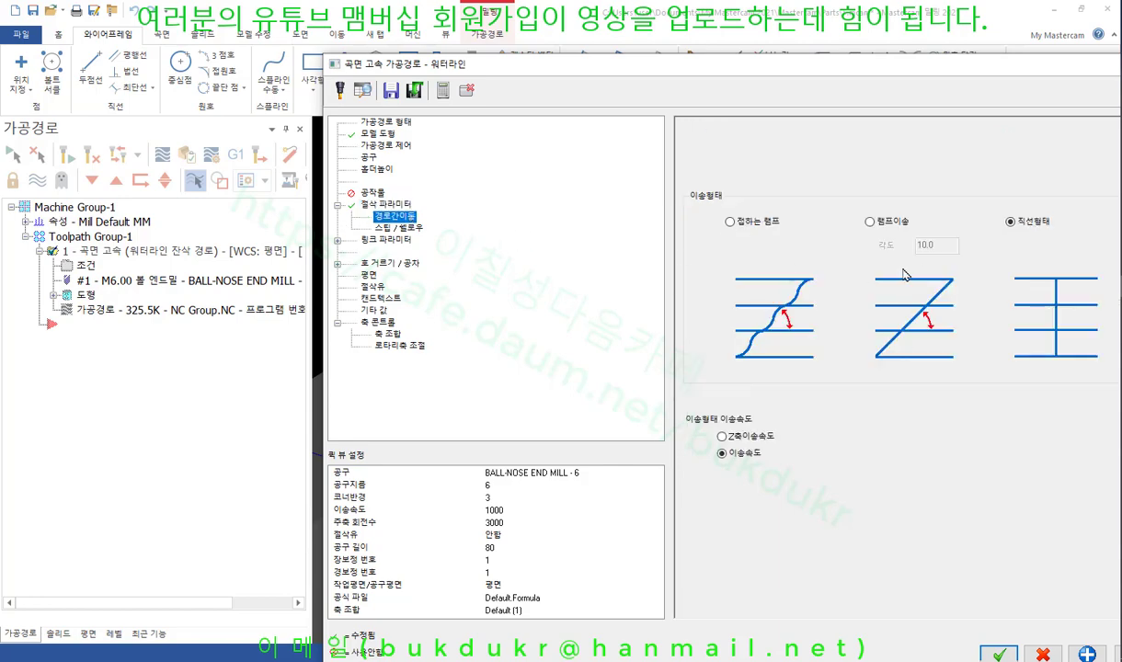
{"action": "left_click", "coordinate": [399, 229]}
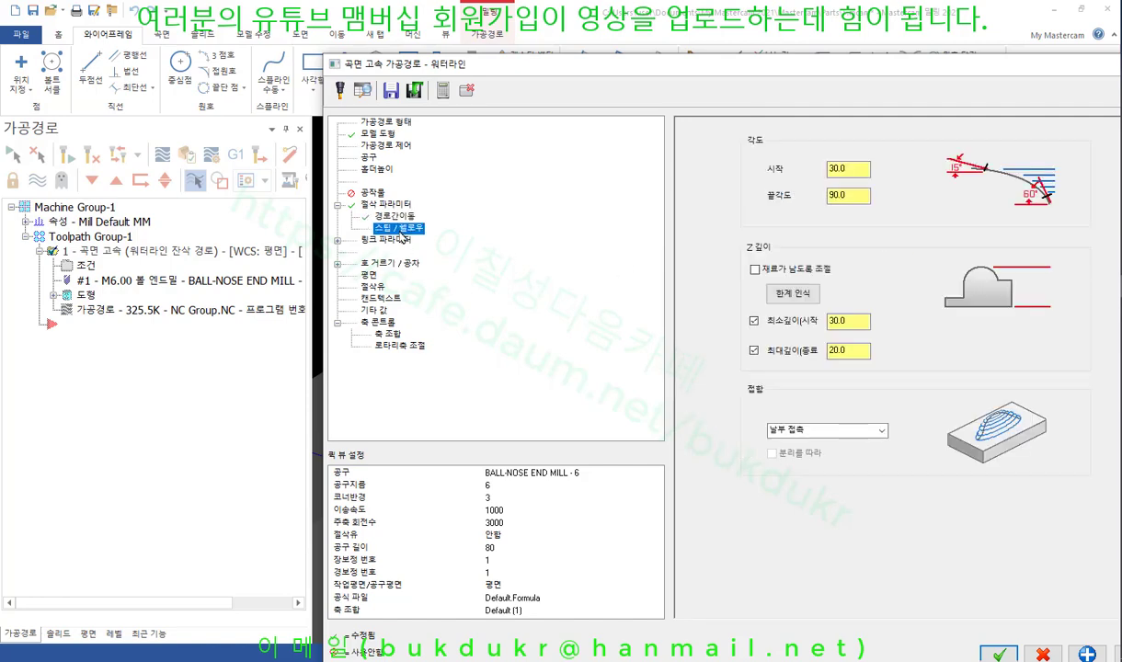
{"action": "left_click_drag", "start_coordinate": [864, 171], "coordinate": [696, 182]}
{"action": "left_click", "coordinate": [797, 290]}
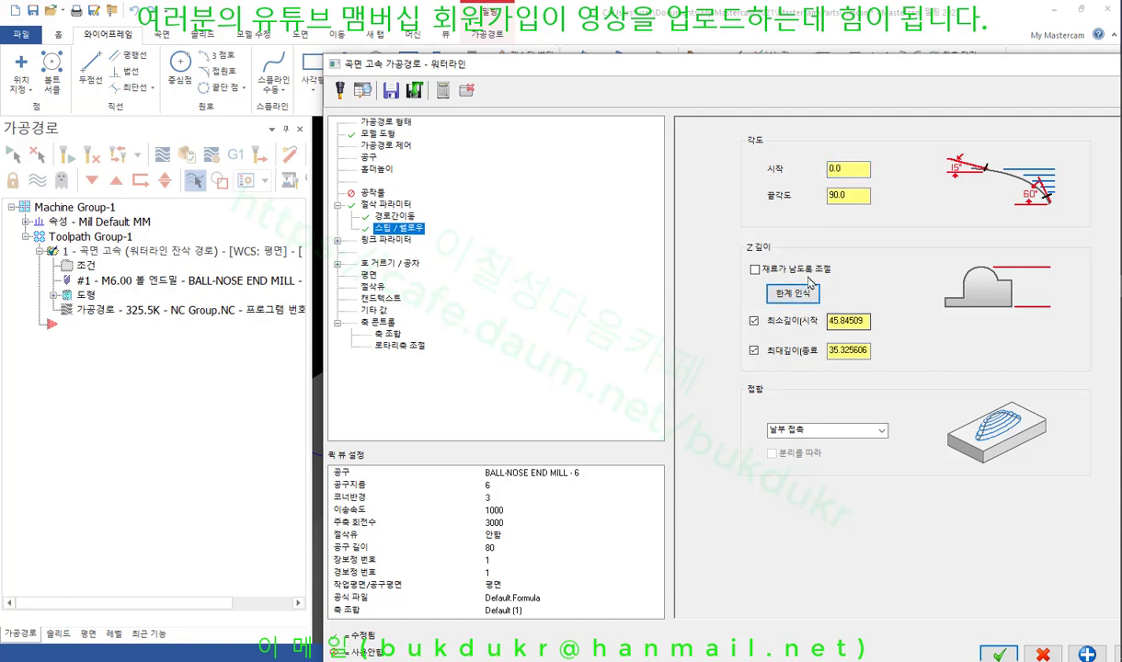
Accept the waterline parameters with the existing linking values and regenerate the toolpath
{"action": "left_click", "coordinate": [388, 241]}
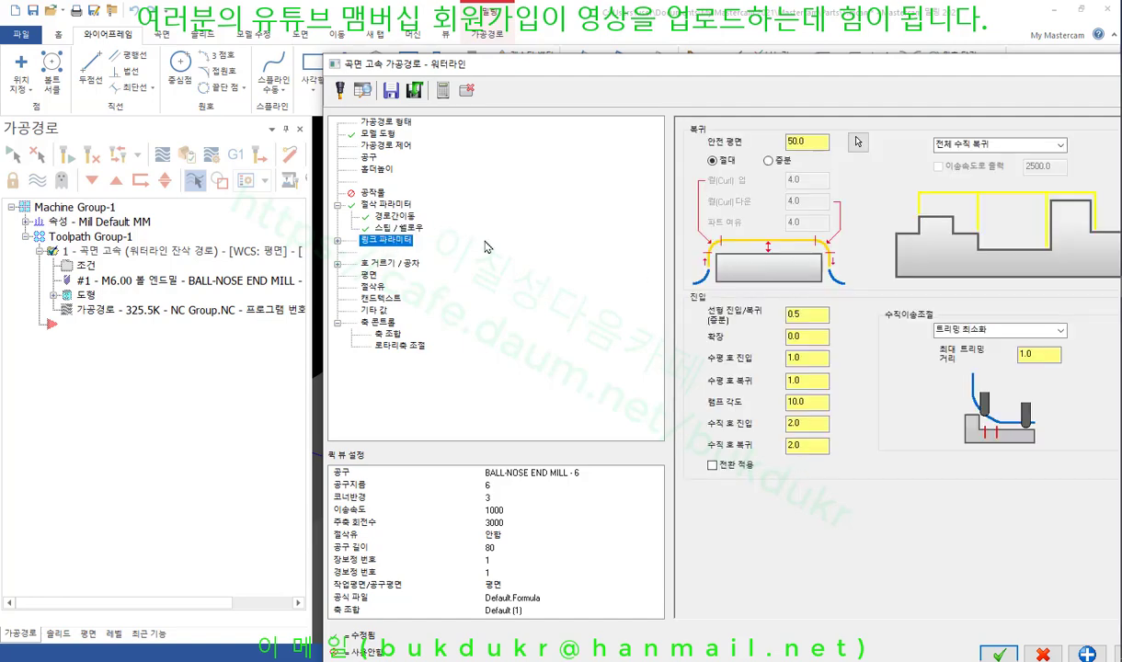
{"action": "left_click", "coordinate": [999, 654]}
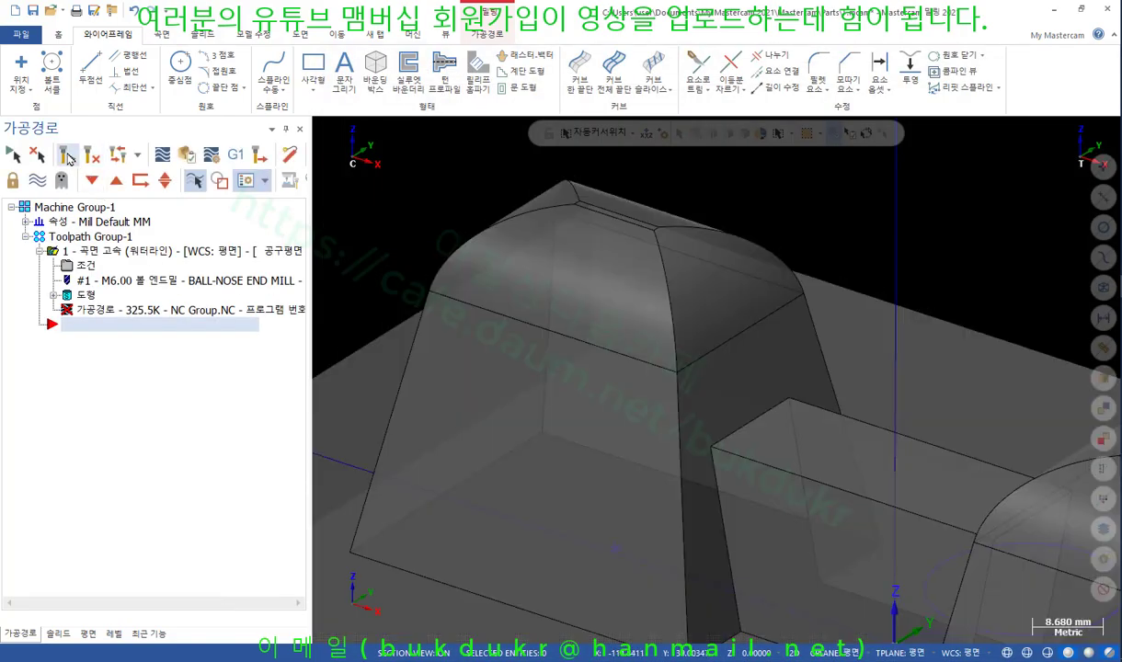
{"action": "left_click", "coordinate": [68, 156]}
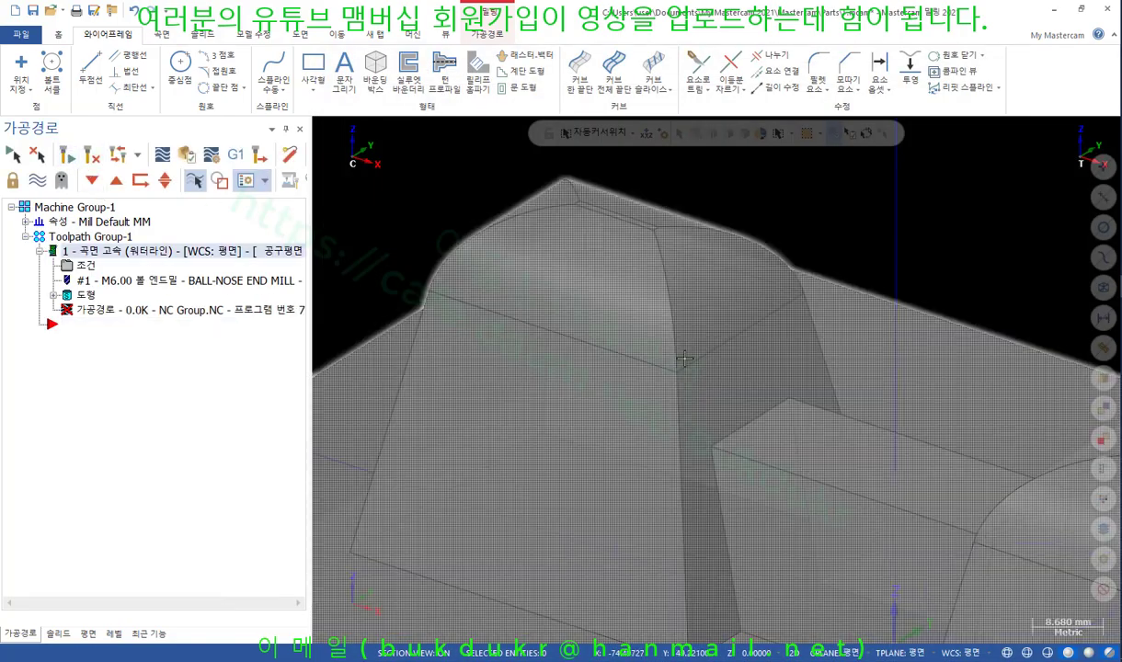
Examine the regenerated waterline passes and their entry and exit moves on the taller boss's arched face
{"action": "scroll", "coordinate": [834, 434], "scroll_direction": "down", "scroll_amount": 1}
{"action": "scroll", "coordinate": [835, 434], "scroll_direction": "down", "scroll_amount": 1}
{"action": "scroll", "coordinate": [644, 293], "scroll_direction": "up", "scroll_amount": 2}
{"action": "middle_click_drag", "start_coordinate": [644, 293], "coordinate": [819, 312]}
{"action": "scroll", "coordinate": [648, 275], "scroll_direction": "up", "scroll_amount": 2}
{"action": "scroll", "coordinate": [641, 298], "scroll_direction": "up", "scroll_amount": 3}
{"action": "middle_click_drag", "start_coordinate": [623, 316], "coordinate": [579, 327]}
{"action": "scroll", "coordinate": [581, 327], "scroll_direction": "down", "scroll_amount": 3}
{"action": "middle_click_drag", "start_coordinate": [687, 349], "coordinate": [681, 301]}
{"action": "scroll", "coordinate": [674, 346], "scroll_direction": "up", "scroll_amount": 3}
{"action": "scroll", "coordinate": [752, 246], "scroll_direction": "up", "scroll_amount": 2}
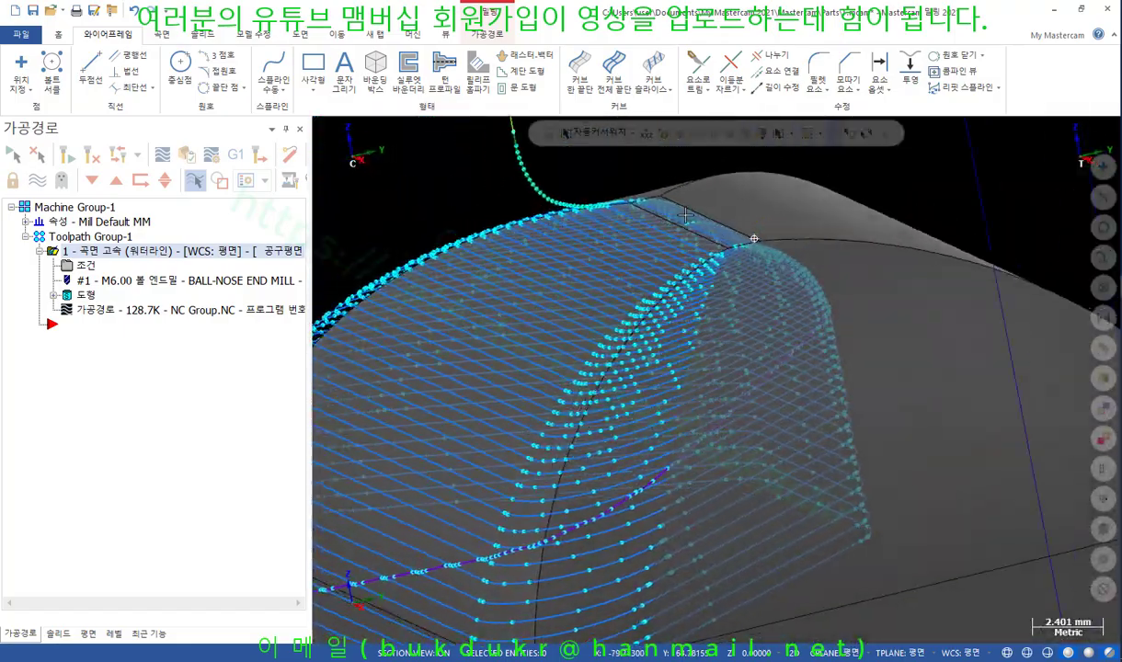
{"action": "scroll", "coordinate": [661, 227], "scroll_direction": "down", "scroll_amount": 1}
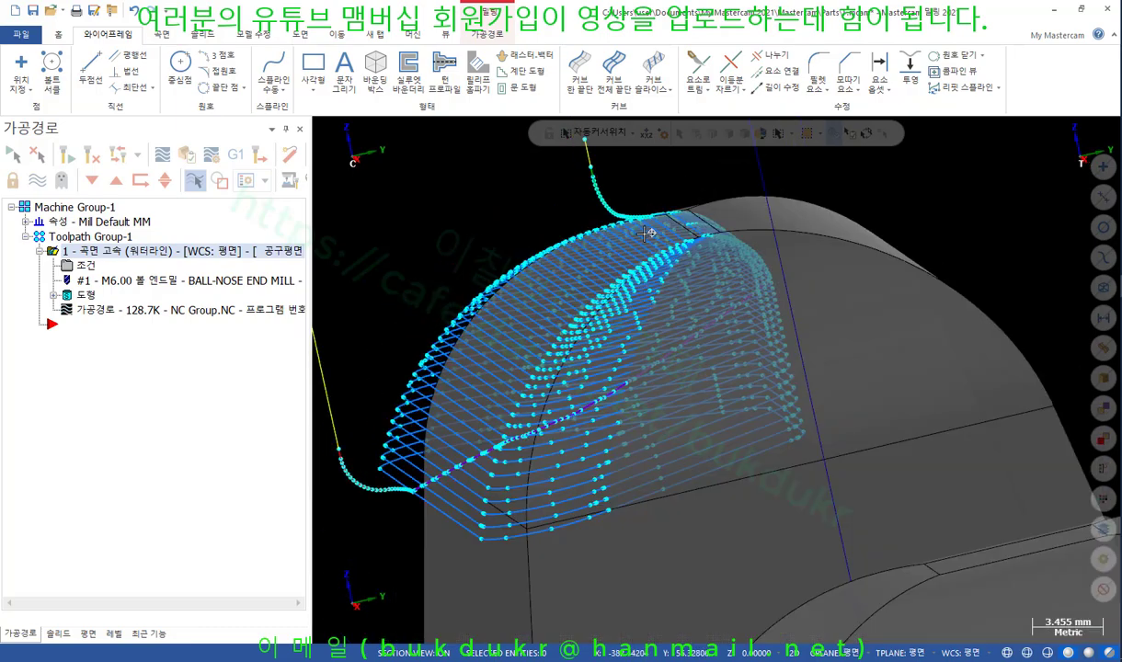